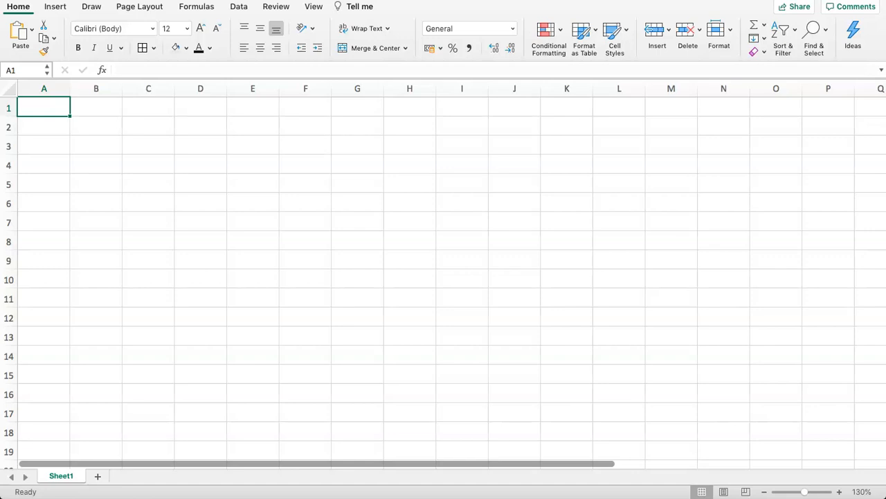
Enter the number 1 in A1 and the text "Data employee" in B1
type("1")
key("Return")
key("Right")
key("Up")
type("D")
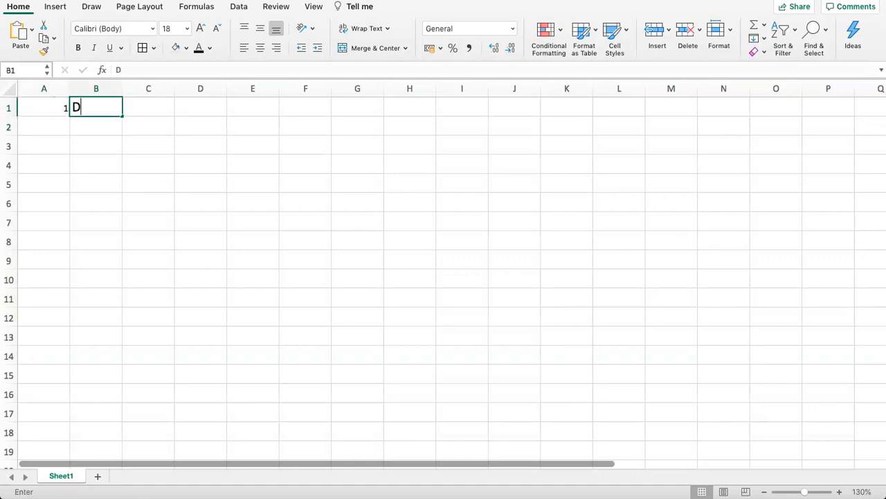
type("ata em")
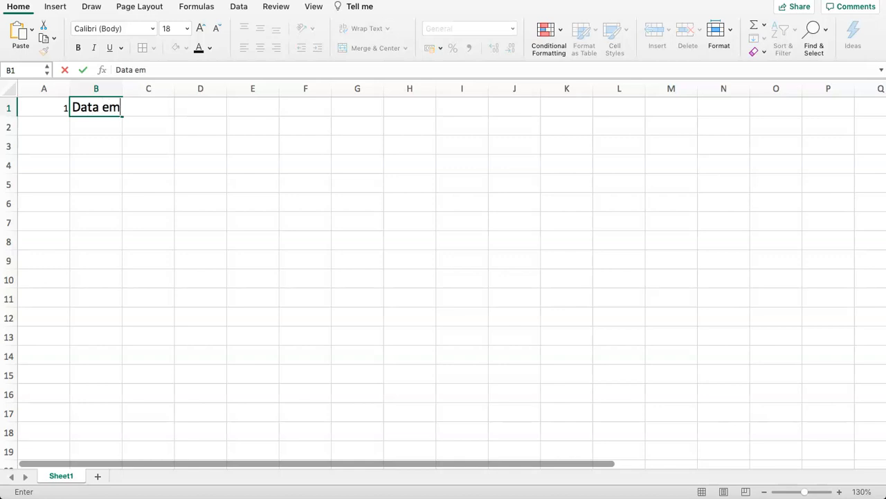
type("lployee")
key("Return")
Enter the number 2 in A2 and the text "Design of the certificate" in B2
key("Left")
type("2")
key("Return")
key("Right")
key("Up")
type("Design of th")
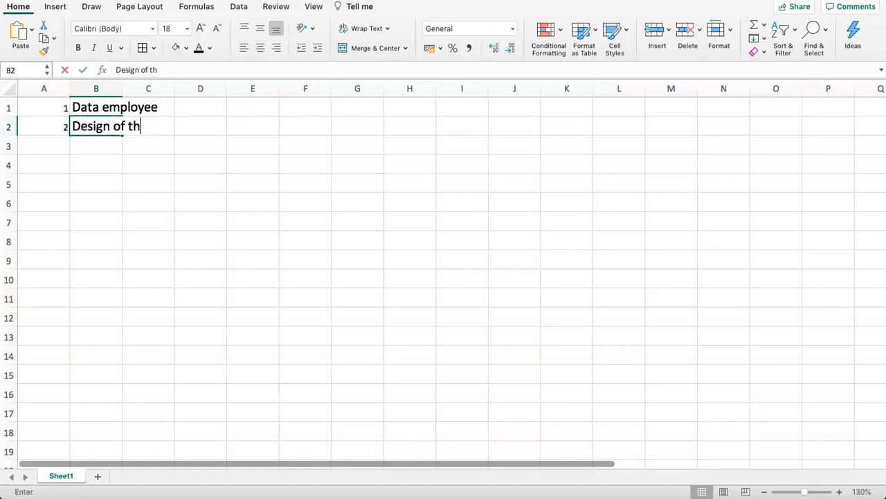
type("e certificate")
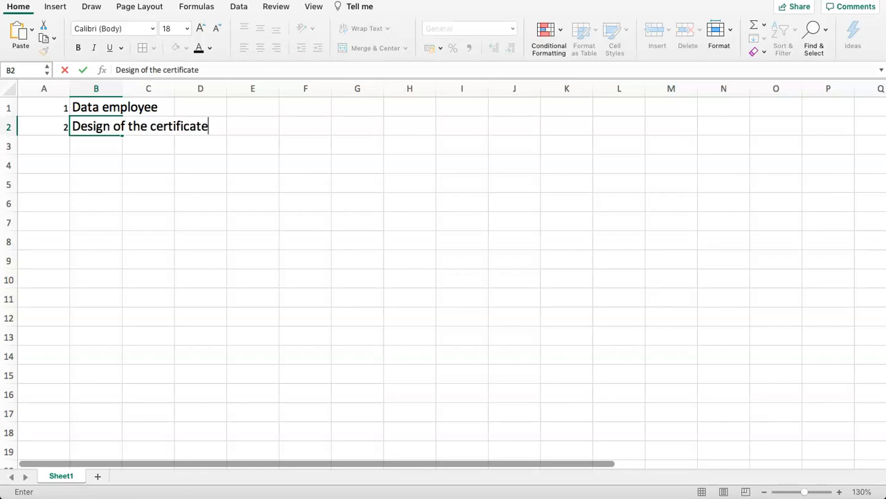
key("Return")
Enter the number 3 in A3 and the text "Dashboard with control" in B3
key("Left")
type("3")
key("Right")
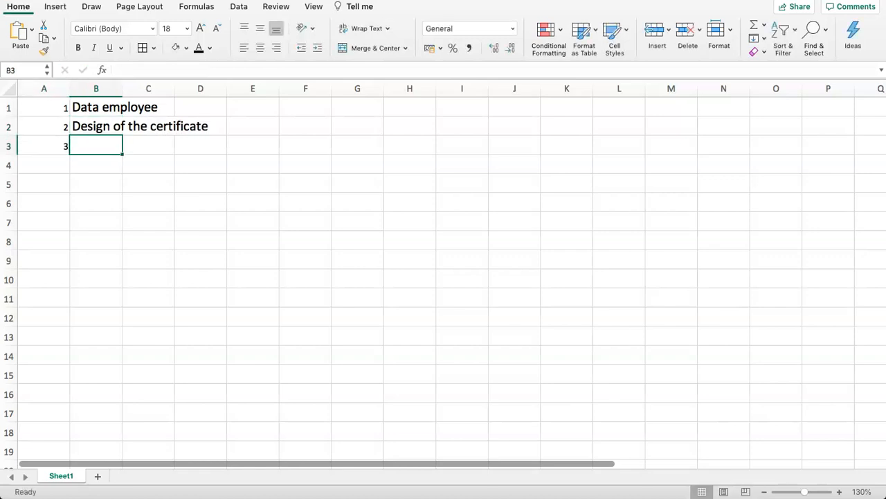
type("Dashboard")
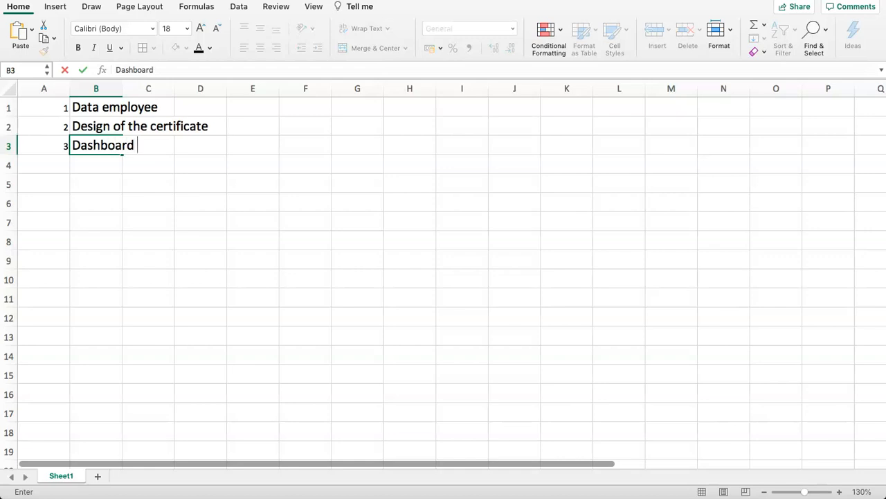
type(" with control")
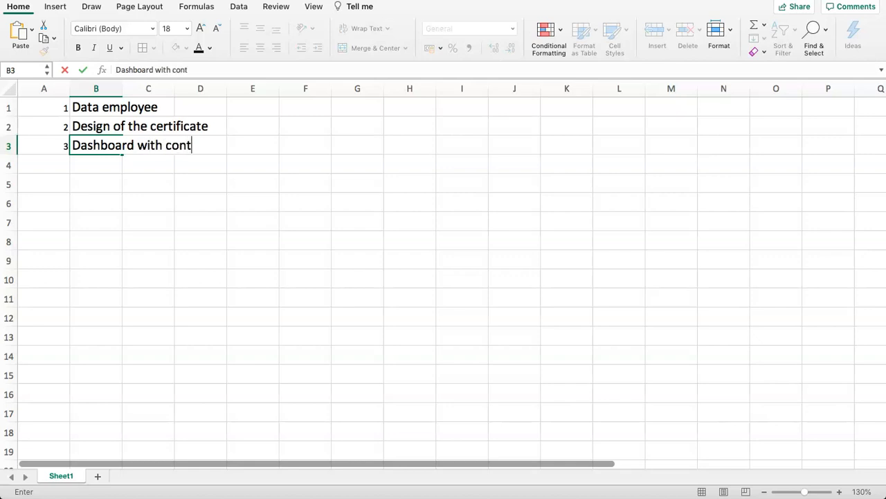
key("Return")
Clear the numbered three-item list from the sheet by emptying A1:C4
left_click_drag(44, 108, 114, 160)
left_click(135, 236)
left_click_drag(59, 114, 124, 159)
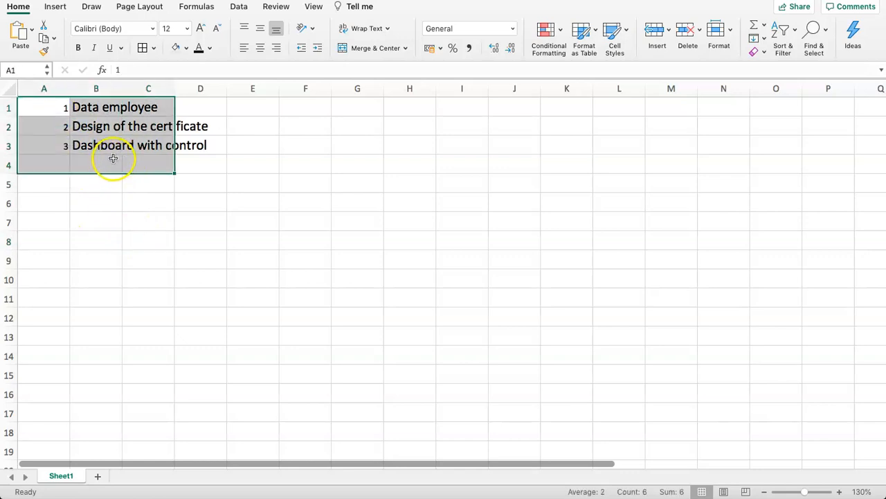
key("Delete")
left_click(85, 131)
Enter the column headings "Employee ID" in A1 and "First Name" in B1
left_click(58, 108)
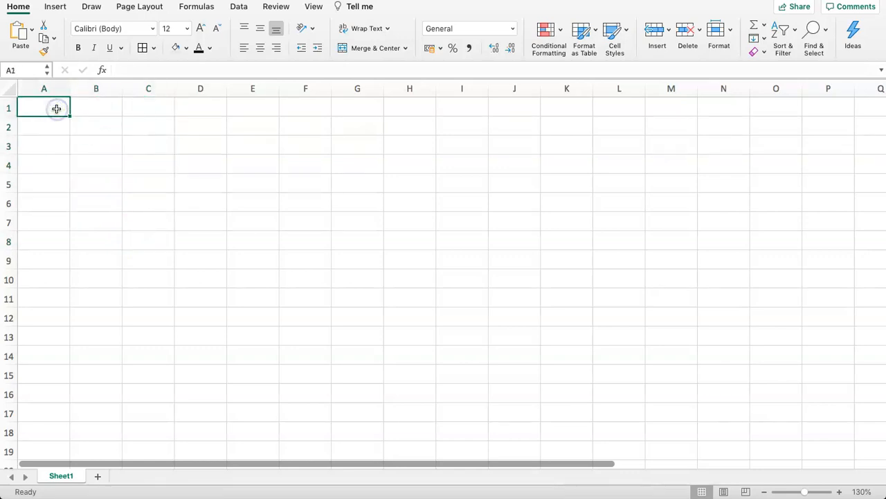
left_click(69, 74)
type("Employee ID")
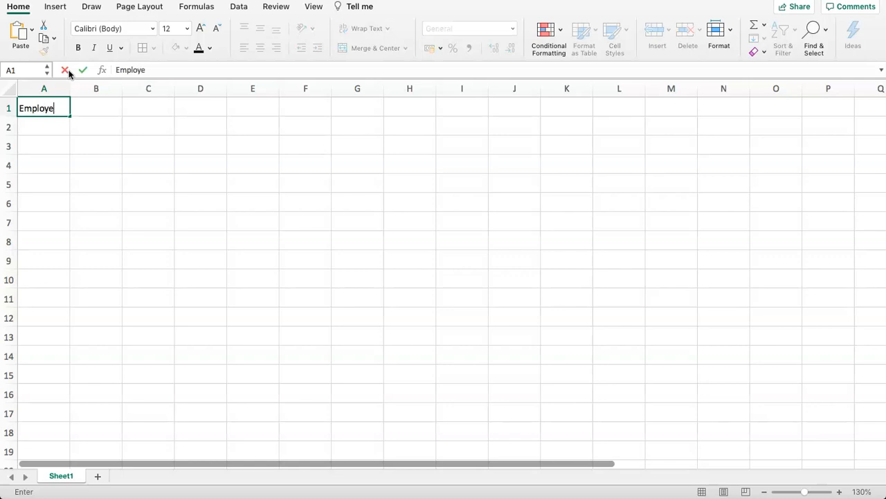
key("Tab")
type("First Na")
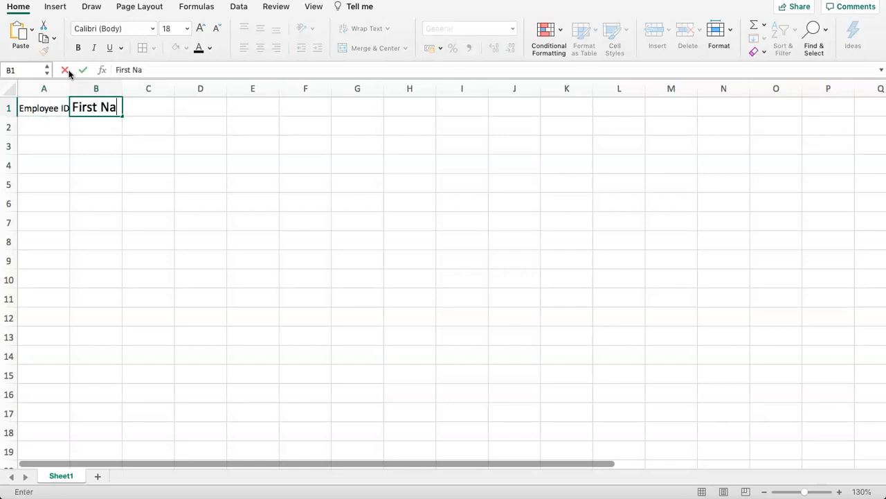
type("me")
key("Tab")
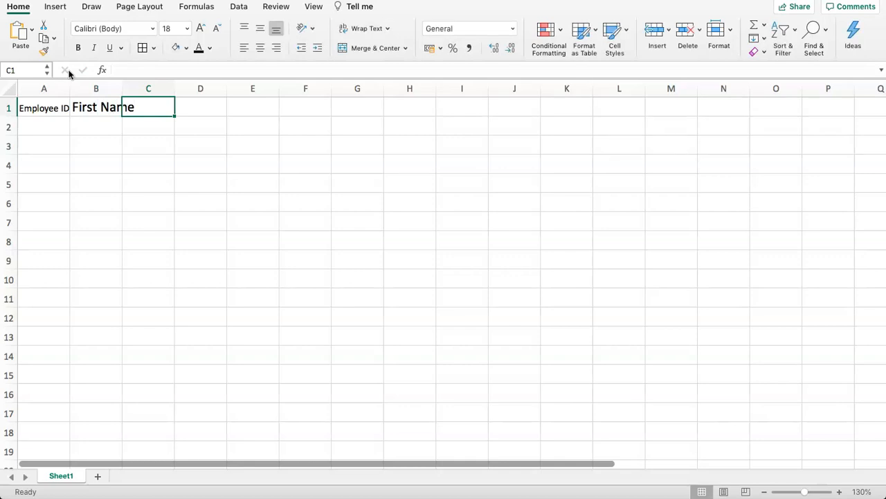
Enter the column heading "Middle Initial" in C1, correcting its spelling
type("Middle In")
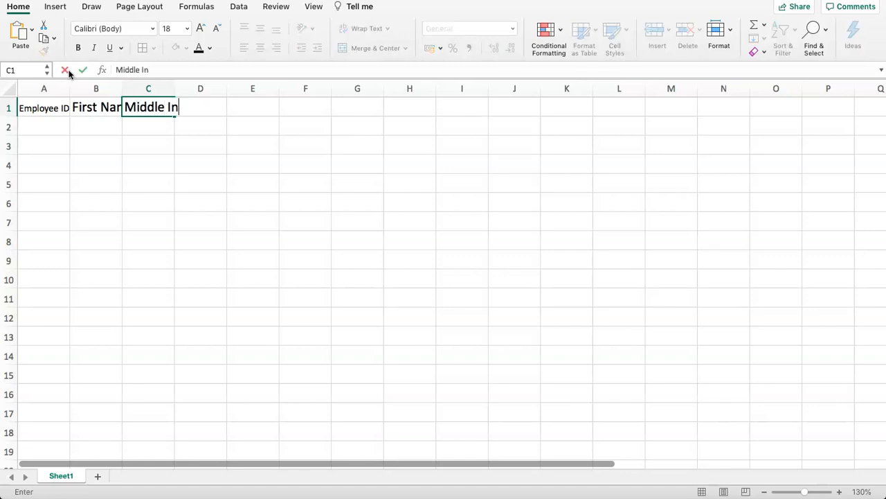
type("itail")
key("Return")
key("Up")
key("Right")
key("Right")
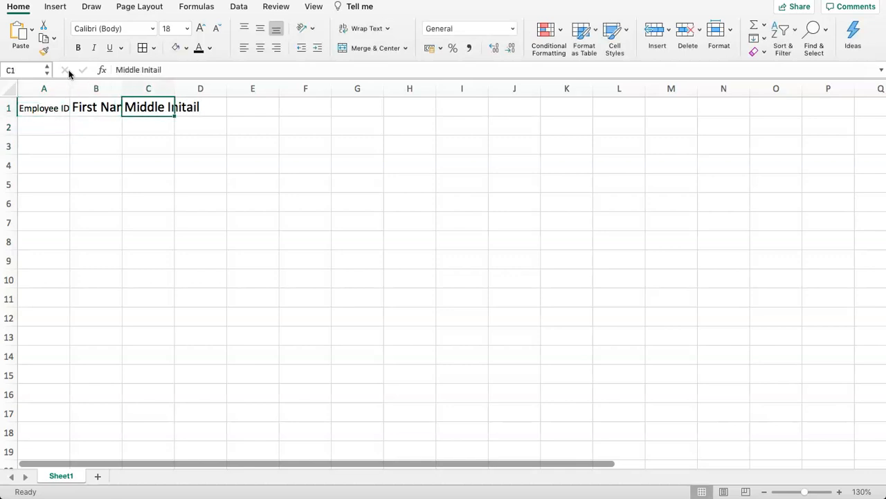
left_click(159, 69)
key("BackSpace")
key("BackSpace")
key("BackSpace")
type("ial")
key("Return")
Enter the column heading "Last Name" in D1
key("Right")
key("Up")
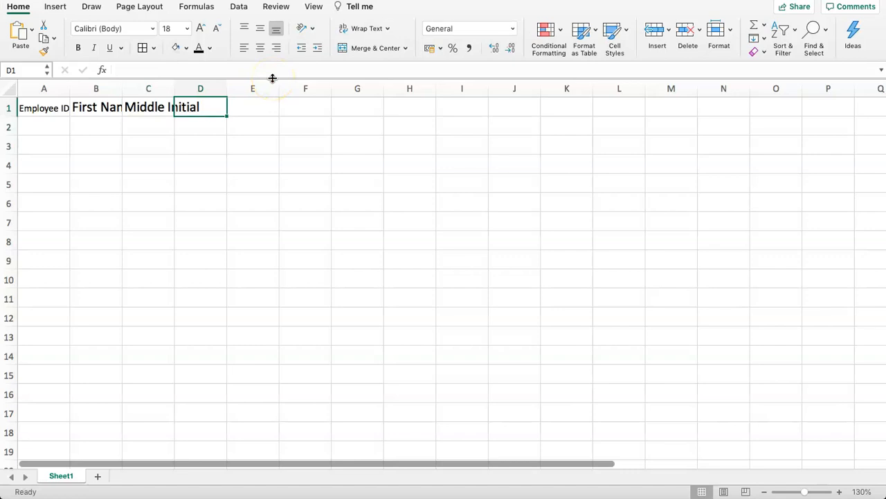
type("Last Name")
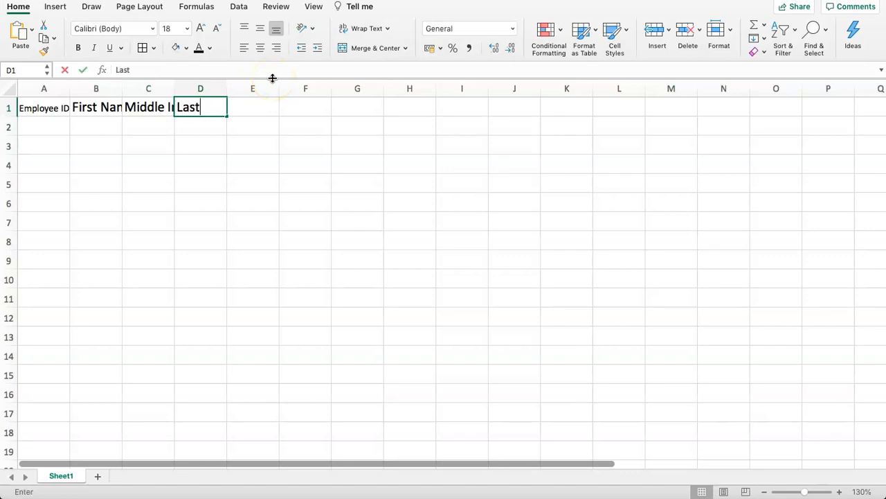
key("Tab")
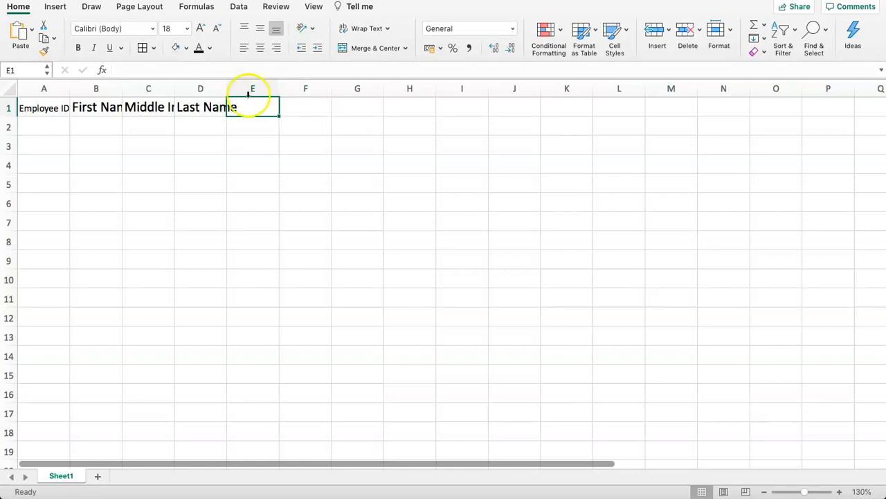
Fit the widths of columns A to D to their headings
left_click_drag(44, 88, 273, 81)
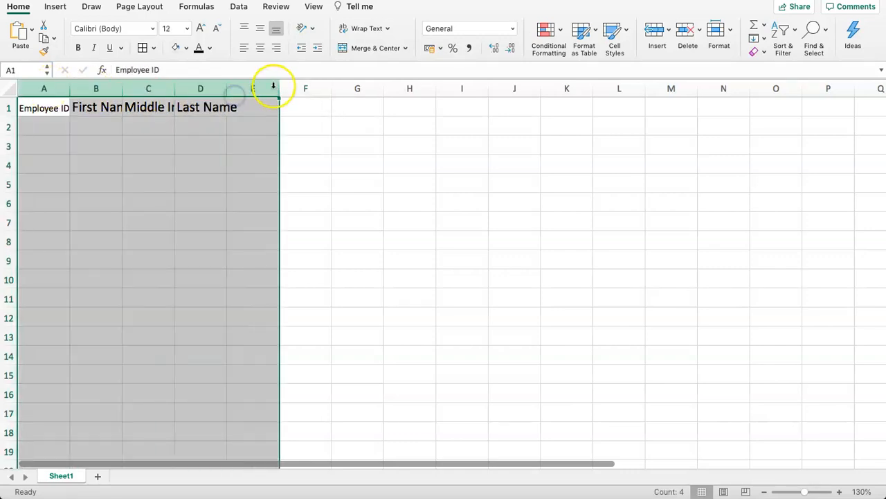
left_click(275, 85)
left_click_drag(44, 86, 225, 86)
double_click(225, 85)
left_click(207, 138)
Copy the formatting of the "First Name" heading in B1 onto the "Employee ID" heading in A1
left_click(109, 106)
left_click(43, 51)
left_click(54, 106)
left_click(121, 128)
Enter the column heading "Position" in E1
left_click(311, 105)
type("Position")
key("Tab")
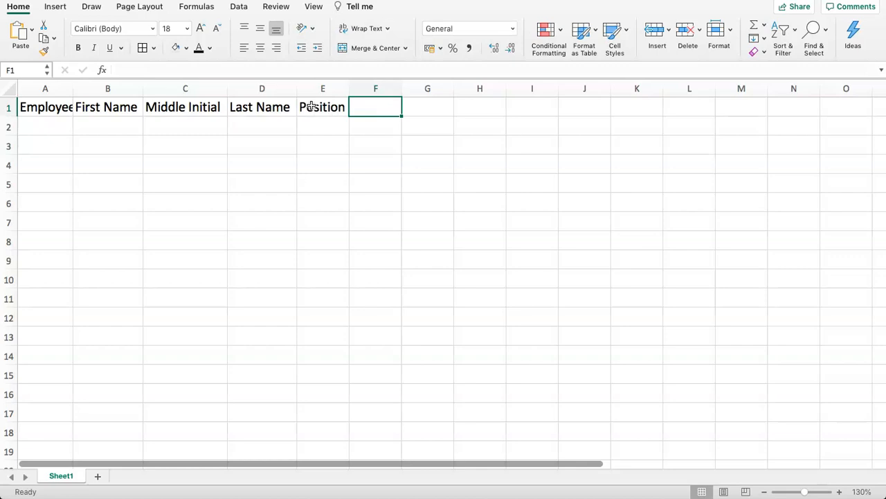
Enter the column headings "Starting Date" in F1 and "Ending Date" in G1
type("Starting")
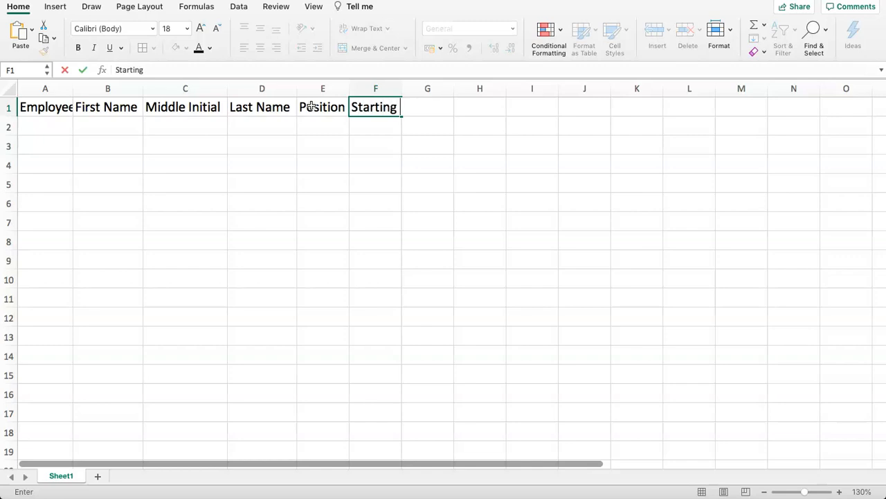
type(" DAa")
key("BackSpace")
key("BackSpace")
type("ate")
key("Tab")
type("Ending Date")
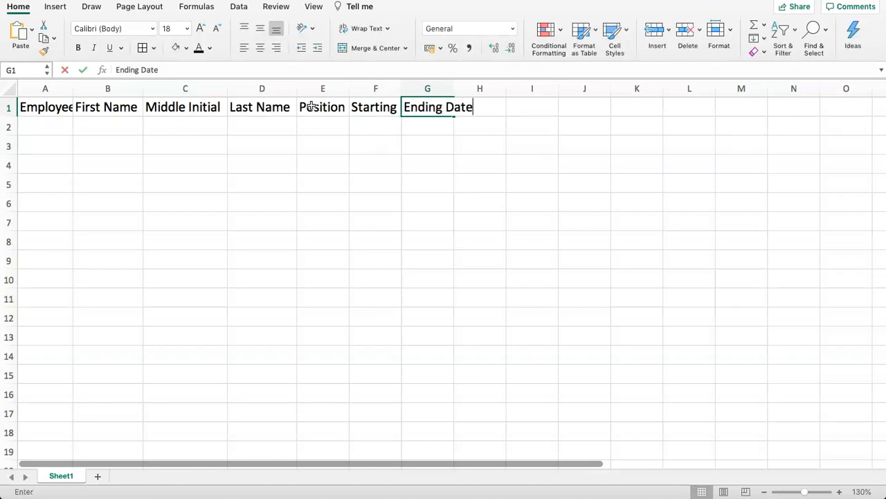
key("Return")
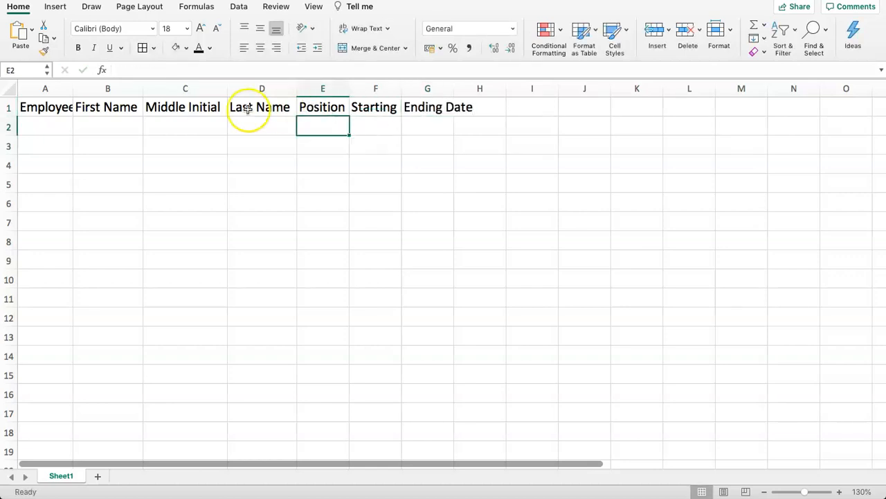
Fill the heading cells A1:G1 with the orange theme color
left_click_drag(55, 108, 415, 108)
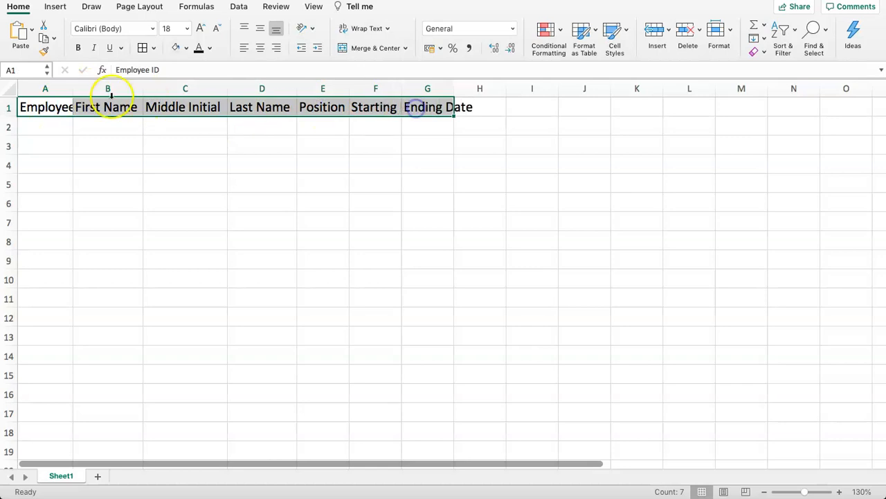
left_click(186, 47)
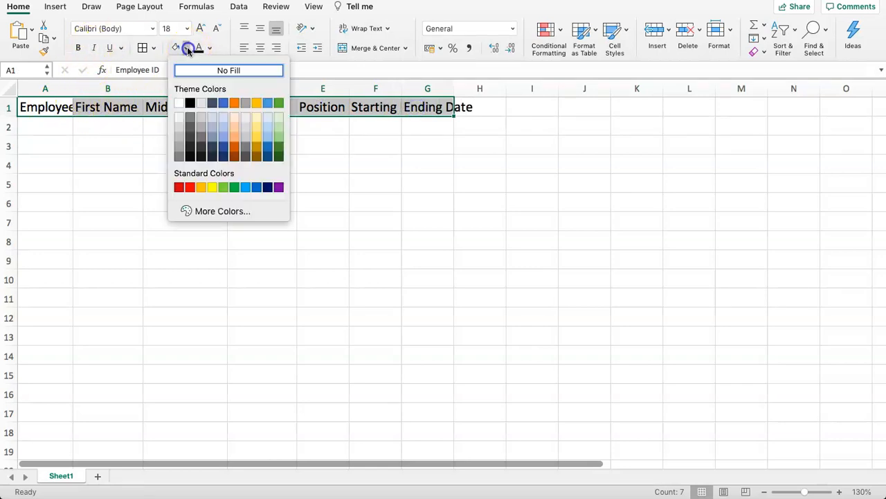
left_click(235, 104)
left_click(311, 141)
Fit the widths of columns A to G to their headings
left_click_drag(409, 88, 41, 83)
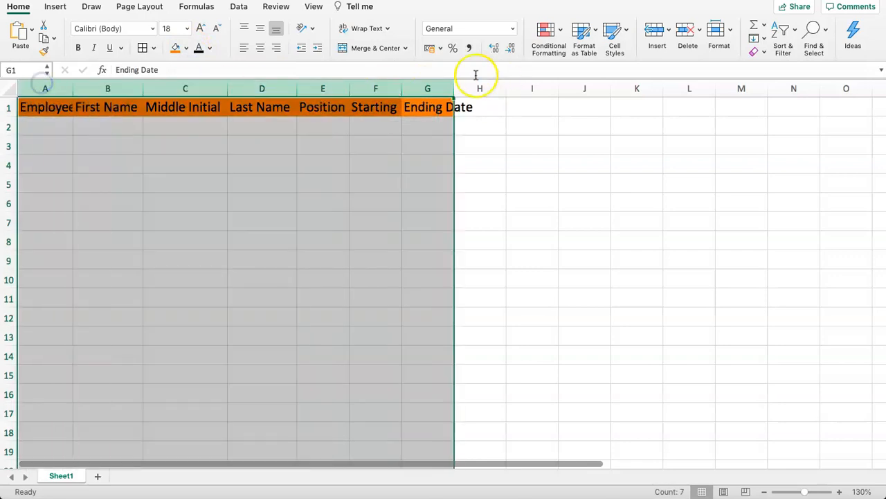
double_click(453, 88)
left_click_drag(378, 90, 34, 88)
double_click(386, 88)
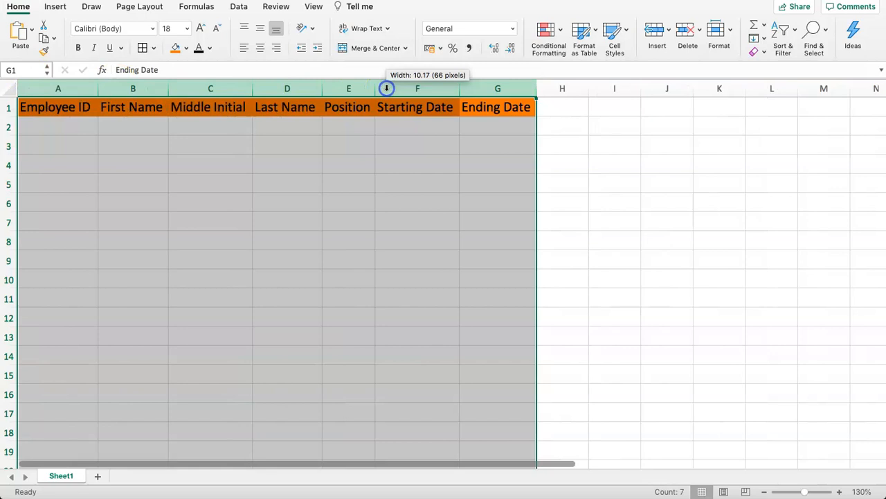
left_click(246, 122)
Apply borders around all cells in the range A2:G6
left_click_drag(48, 129, 502, 198)
left_click(142, 48)
left_click(127, 186)
Enter the employee IDs 1 to 5 in cells A2 to A6
left_click_drag(57, 169, 60, 203)
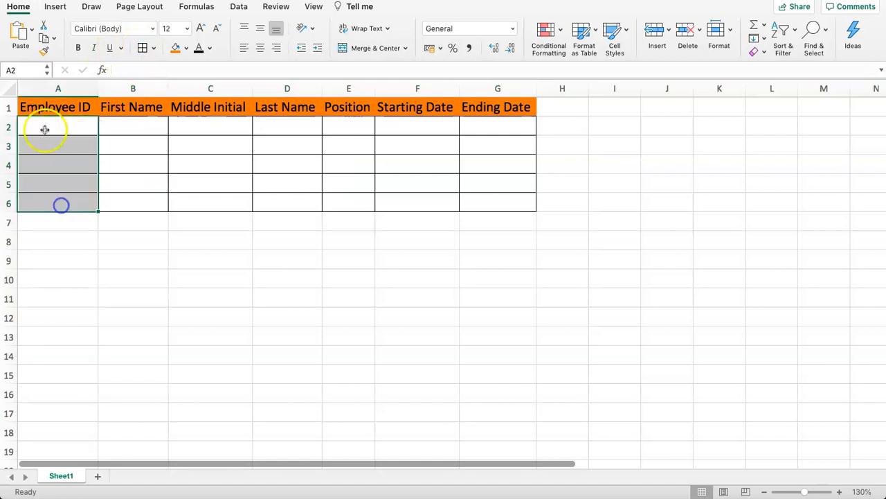
left_click(76, 136)
left_click(65, 127)
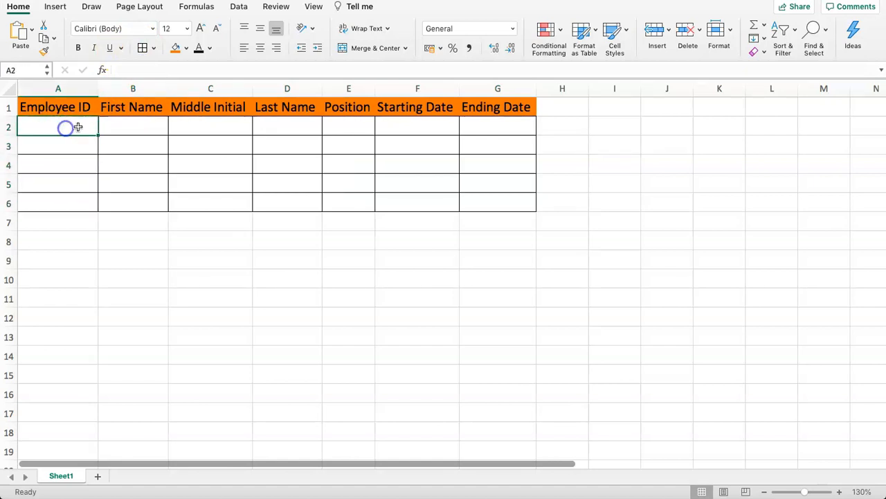
type("1")
key("Return")
type("2")
key("Return")
type("3 4")
key("Return")
type("5")
Enter the first employee's first name in B2
key("Tab")
key("Up")
key("Up")
key("Up")
key("Up")
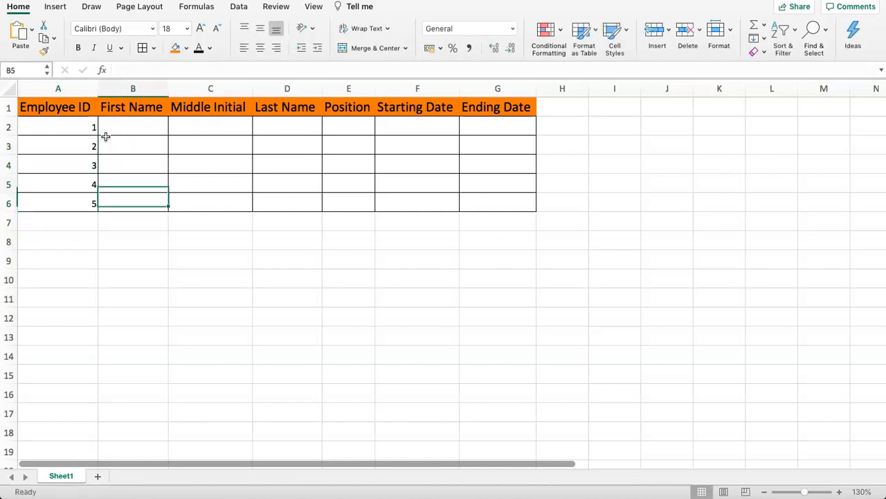
left_click(104, 128)
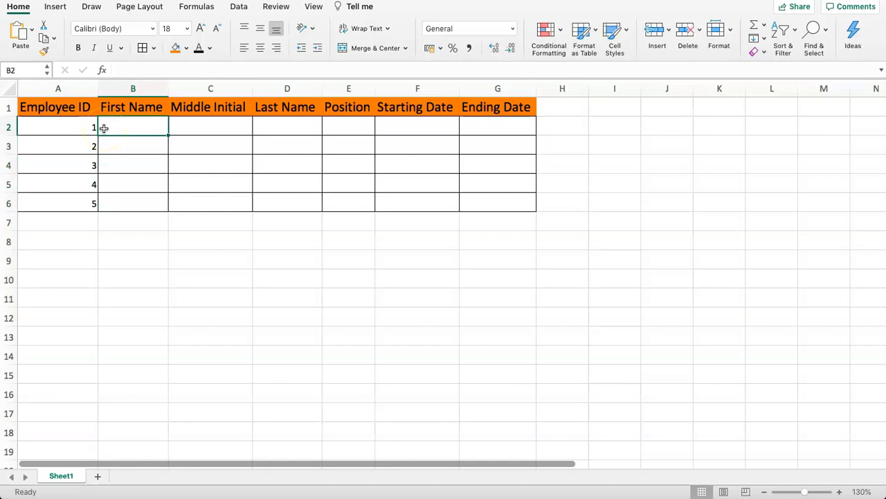
type("John")
key("Tab")
Enter the first employee's middle initial in C2 and last name in D2
type("Do")
key("BackSpace")
key("BackSpace")
type("M.")
key("Tab")
type("Do")
key("Tab")
double_click(298, 133)
type("e")
Enter "Sales Manager" as the first employee's position in E2
left_click(346, 128)
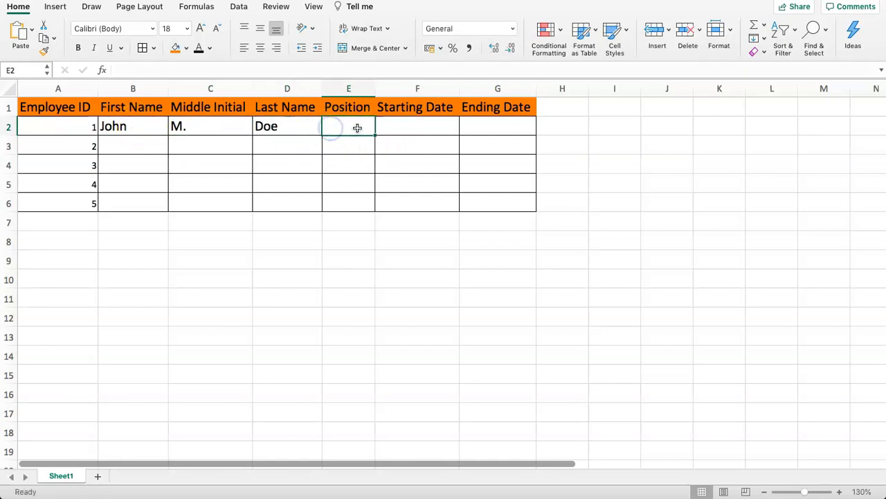
type("Sales Manager")
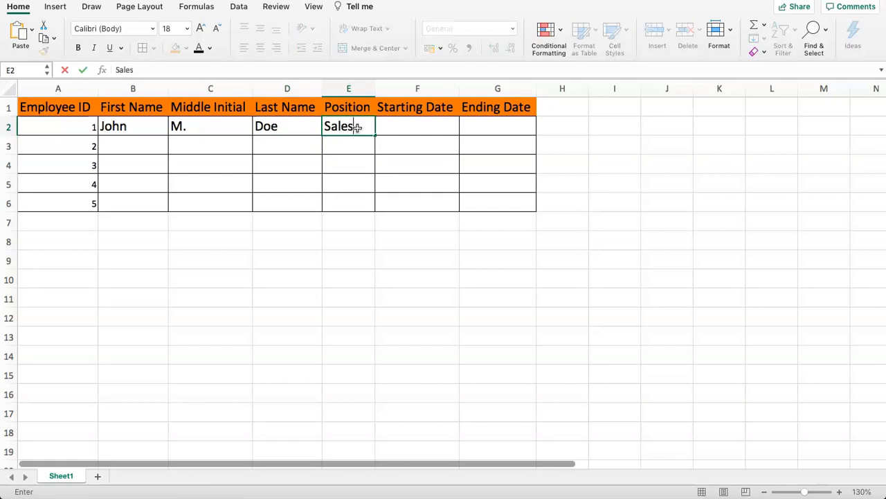
key("Return")
Enter 1-Jan-20 as the first employee's starting date in F2
key("Right")
key("Up")
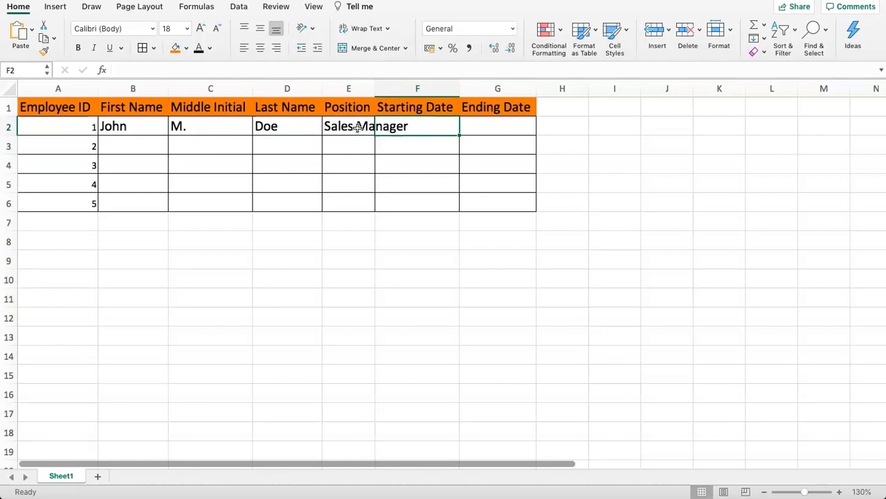
type("1-")
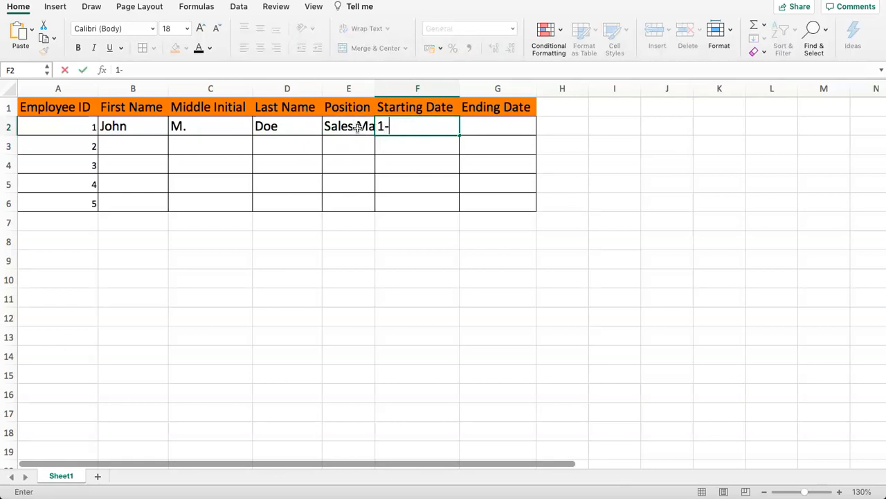
type("jan-20")
key("BackSpace")
type("20")
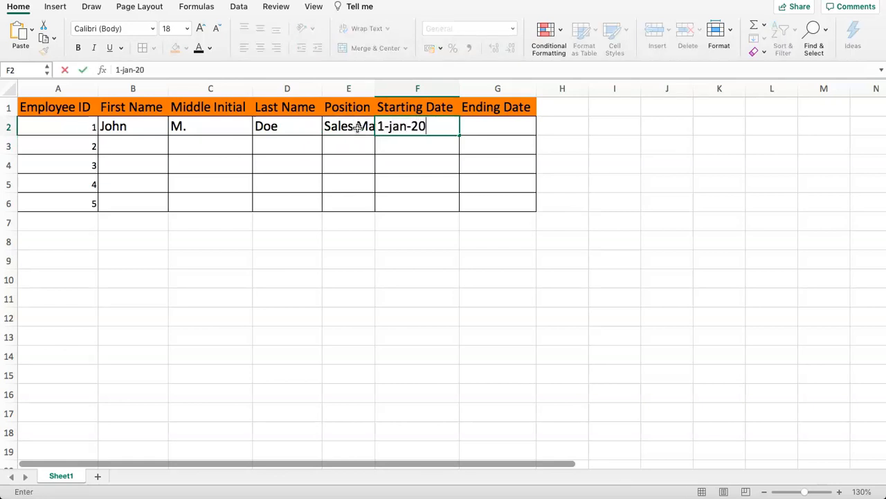
key("Return")
Calculate the first employee's ending date in G2 with the formula =F2+300
key("Up")
key("Right")
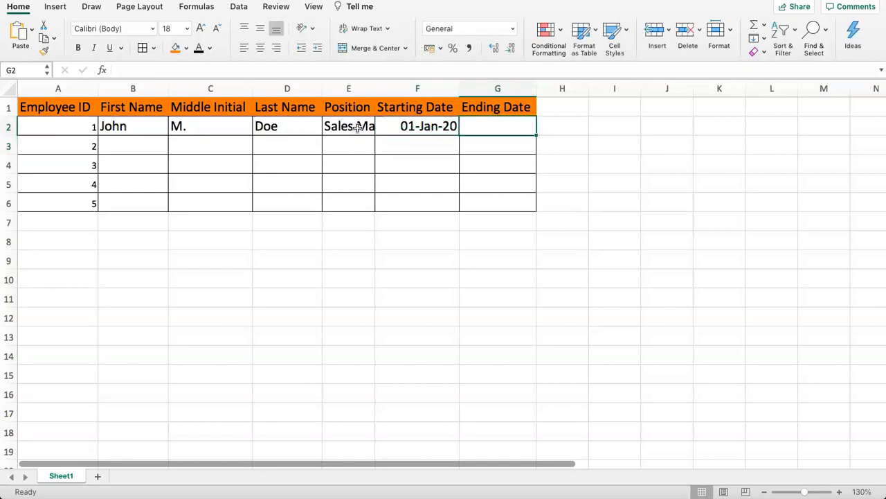
type("=")
key("Left")
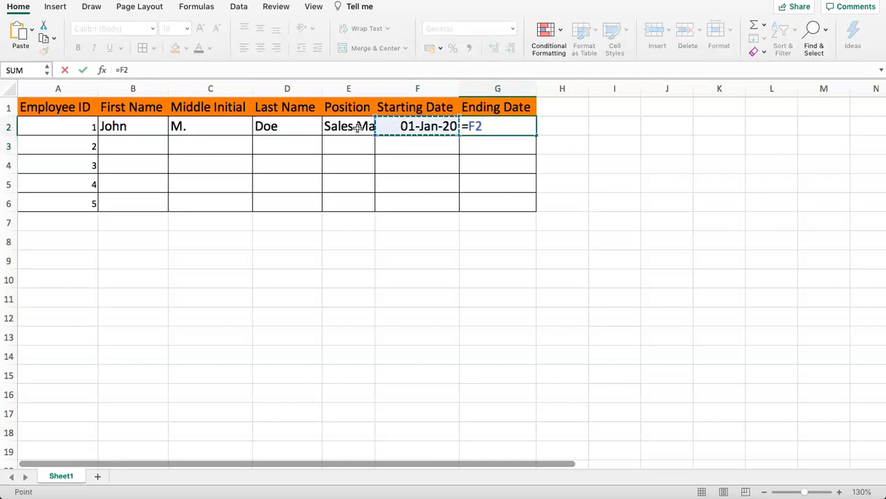
type("+300")
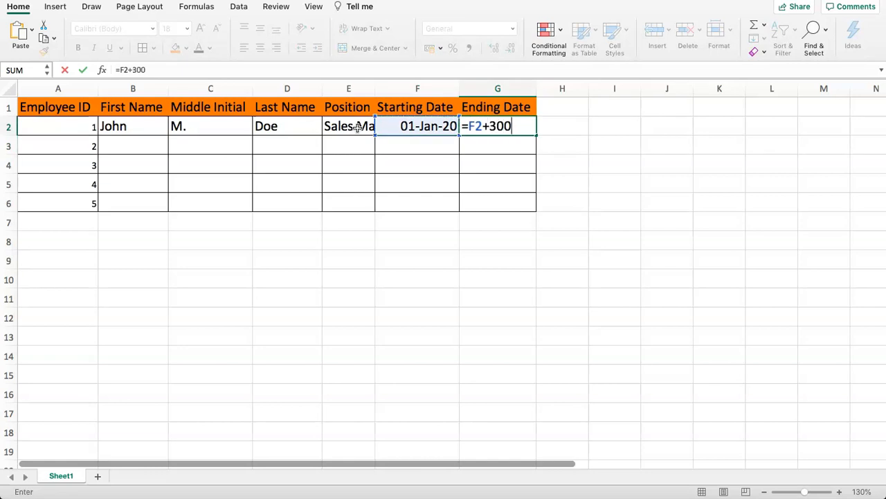
key("Return")
key("Up")
key("Down")
key("Left")
key("Left")
key("Tab")
key("Tab")
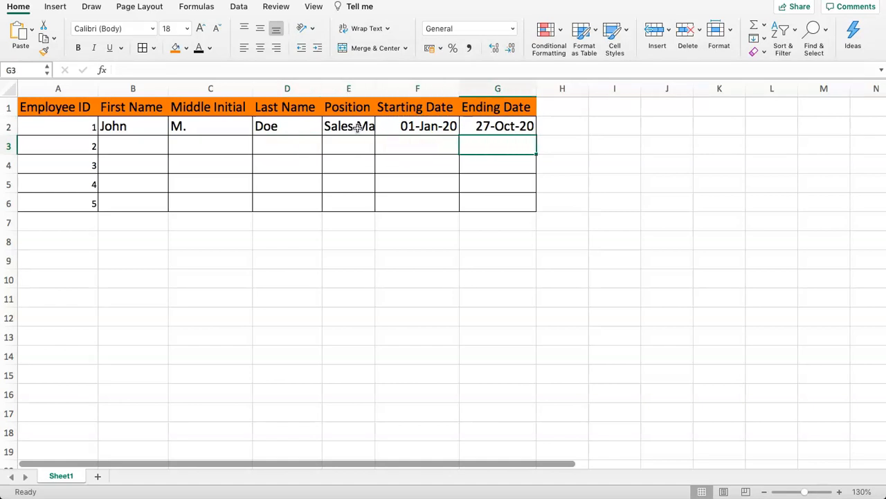
key("Left")
key("Left")
key("Left")
key("Left")
key("Left")
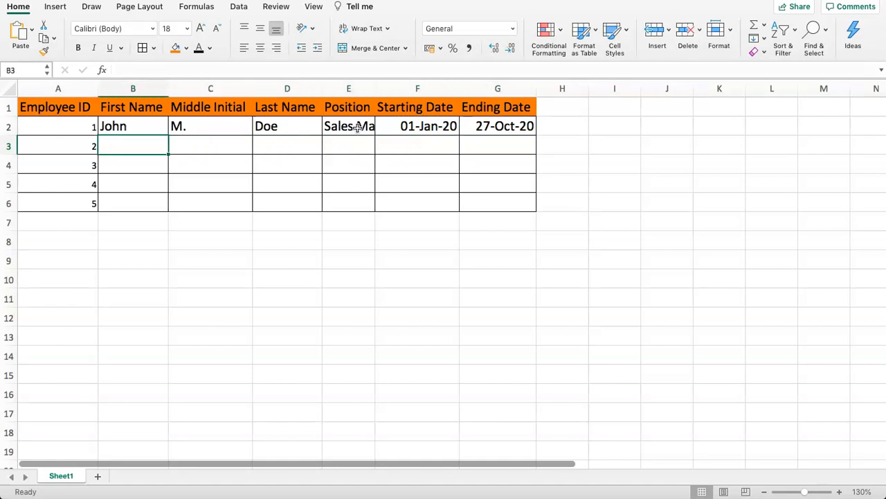
Copy the first employee's details from B2:G2 into rows 3 to 6, starting at column B
left_click_drag(144, 126, 493, 131)
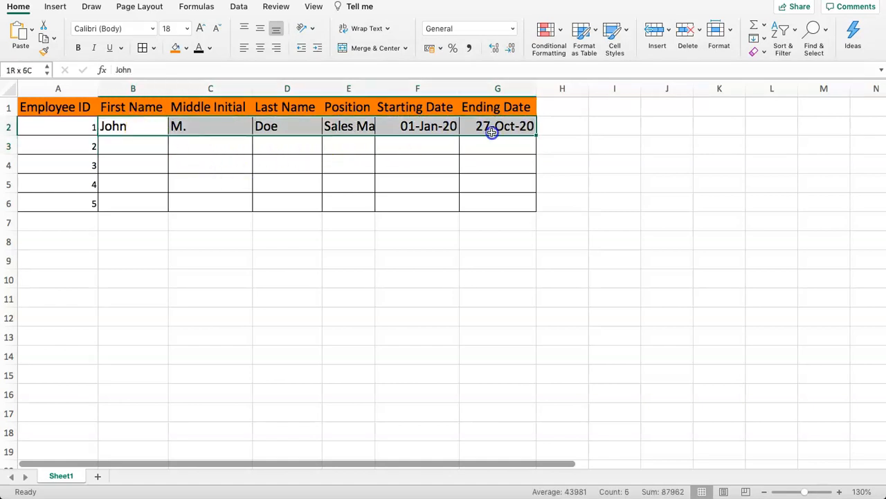
key("super+c")
left_click(131, 144)
key("super+v")
left_click(131, 166)
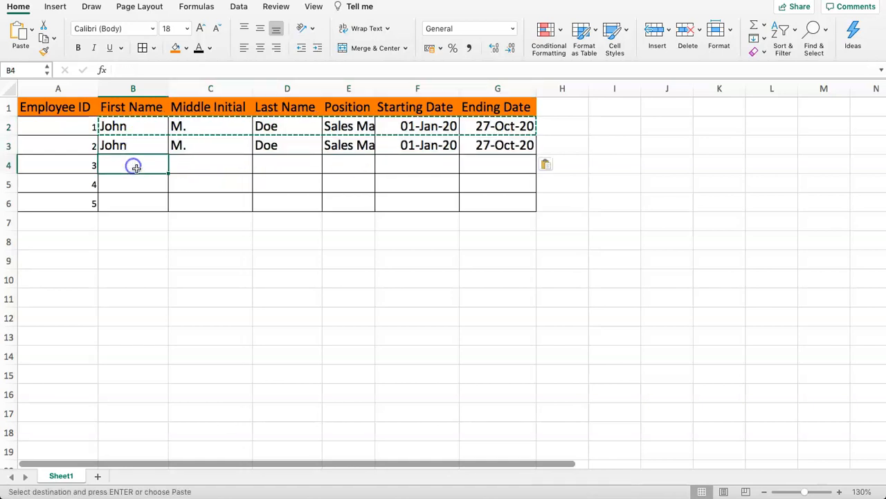
key("super+v")
left_click(127, 188)
key("super+v")
left_click(129, 203)
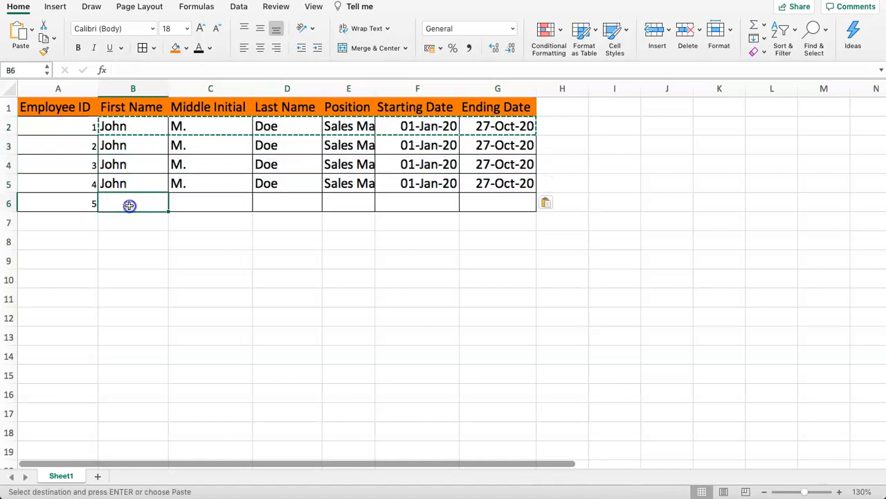
key("super+v")
Replace the second employee's first name in B3 with a different one
left_click_drag(196, 128, 362, 201)
left_click(247, 164)
left_click(144, 149)
double_click(144, 150)
key("BackSpace")
key("BackSpace")
key("BackSpace")
type("a")
key("Return")
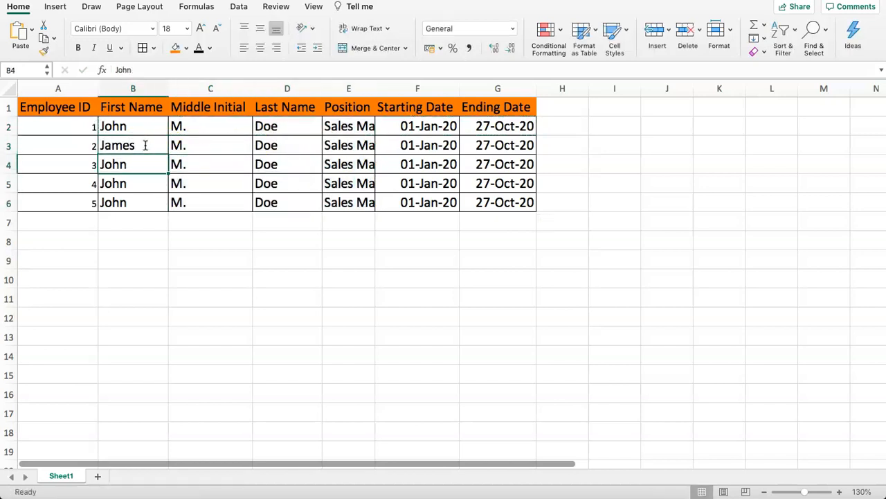
Replace the first names of the third, fourth and fifth employees in B4 to B6
type("Anna")
key("Return")
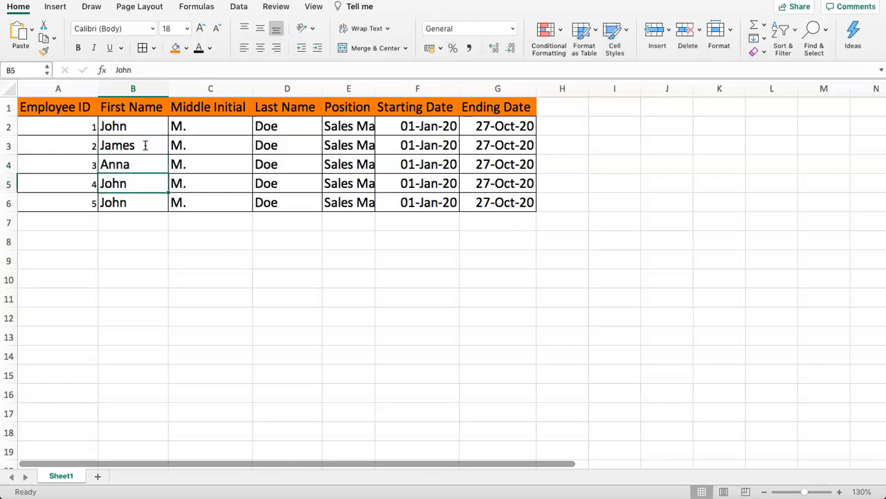
type("Julie")
key("Return")
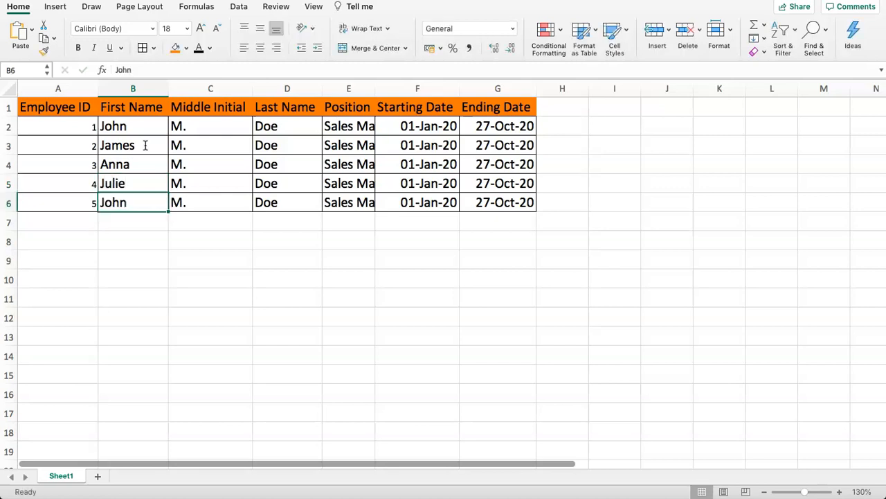
type("Paul")
key("Return")
Replace the last names of the fifth employee in D6 and the second employee in D3
key("Right")
key("Up")
key("Right")
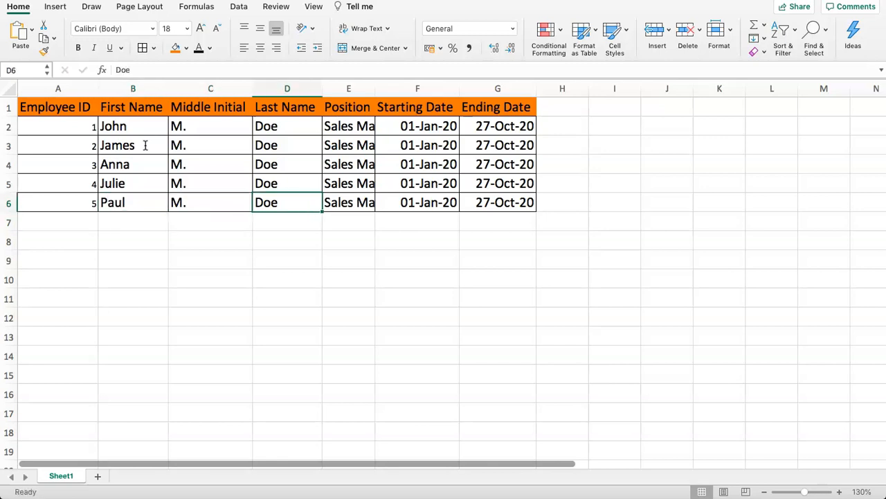
type("White")
key("Up")
key("Up")
key("Up")
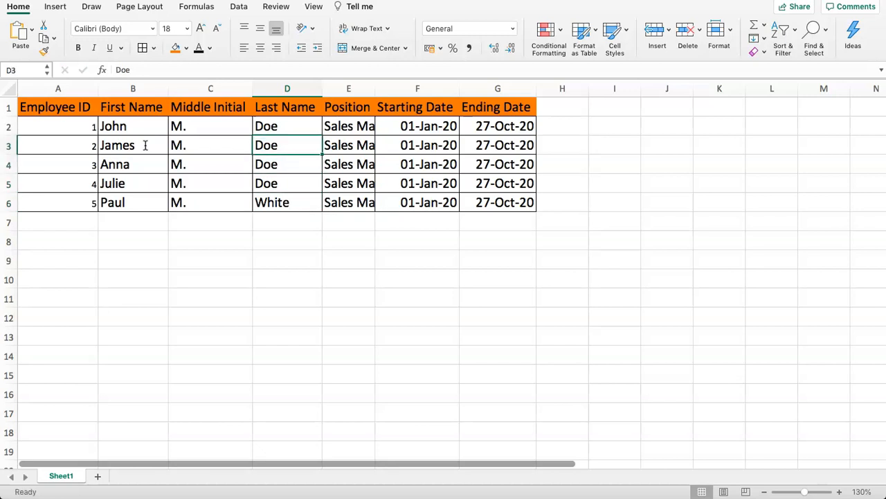
type("Tree")
key("Return")
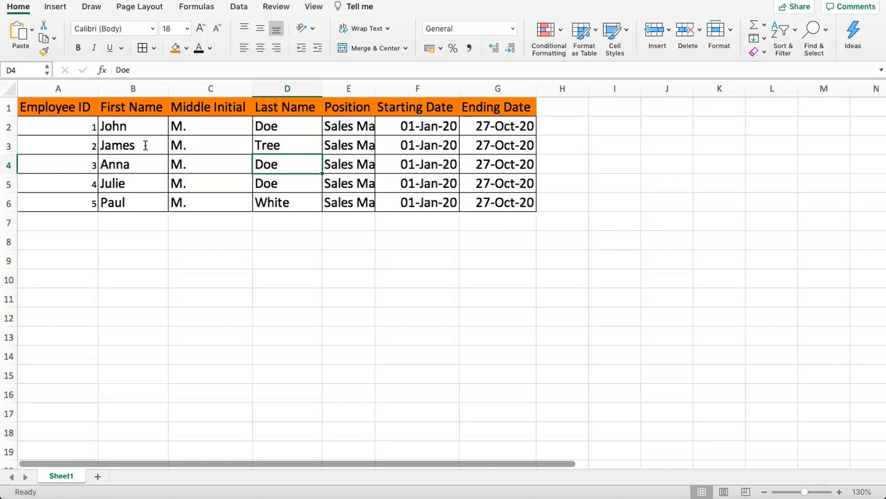
Replace the third and fourth employees' last names in D4 and D5 with single-letter placeholders
type("D")
key("Return")
key("Up")
type("A")
key("Return")
type("C")
key("Return")
Change the position in E3 to "Sales Coach" and the position in E4 to "Marketing Assistant"
key("Right")
key("Up")
key("Left")
key("Right")
key("Right")
key("Up")
key("Up")
key("Left")
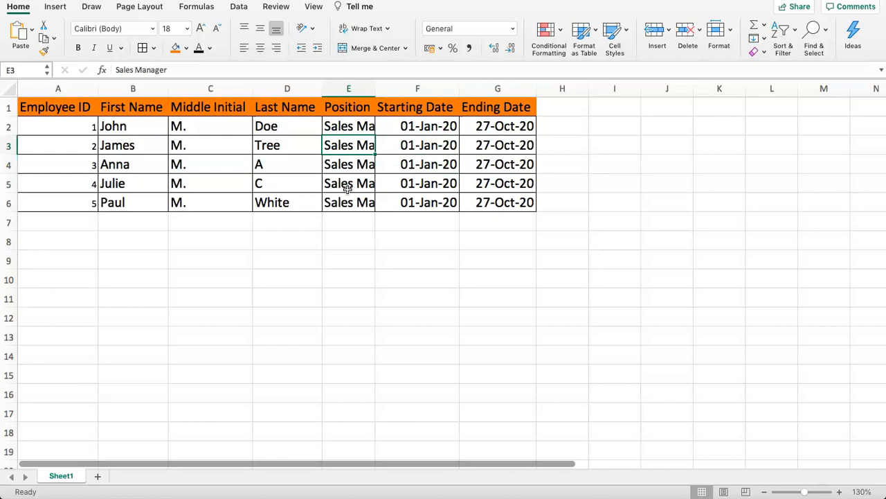
type("Sales ")
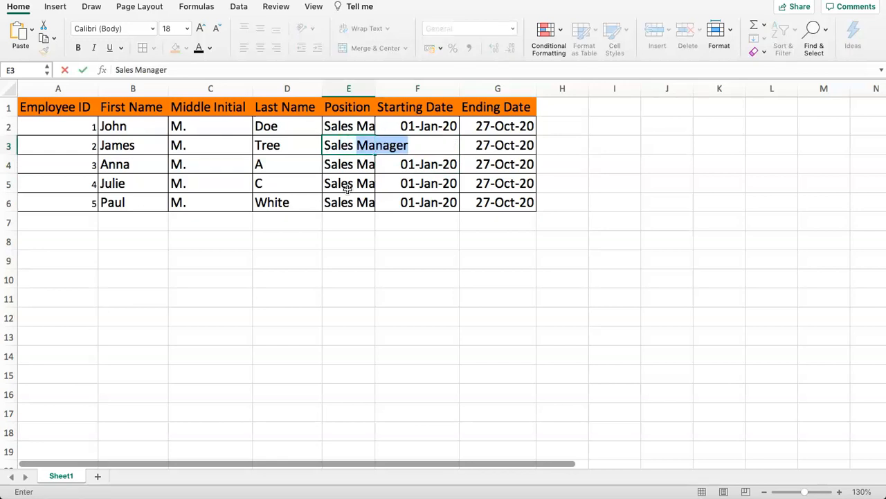
type("Coach")
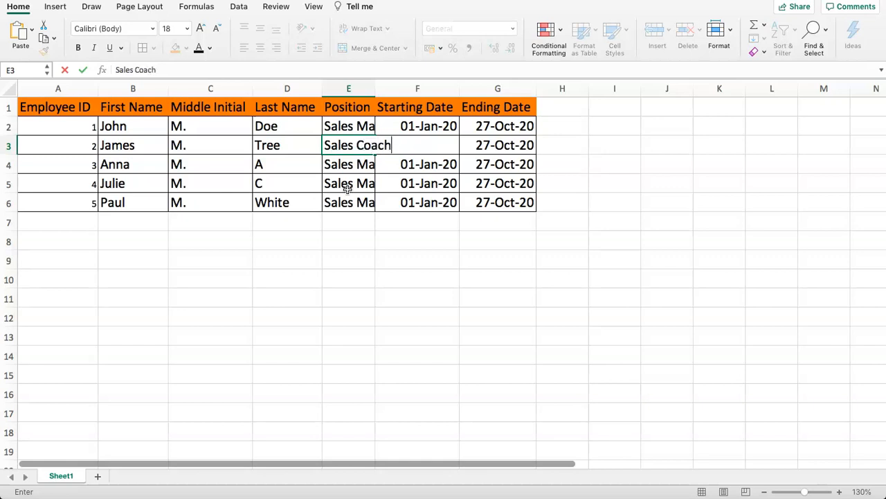
key("Return")
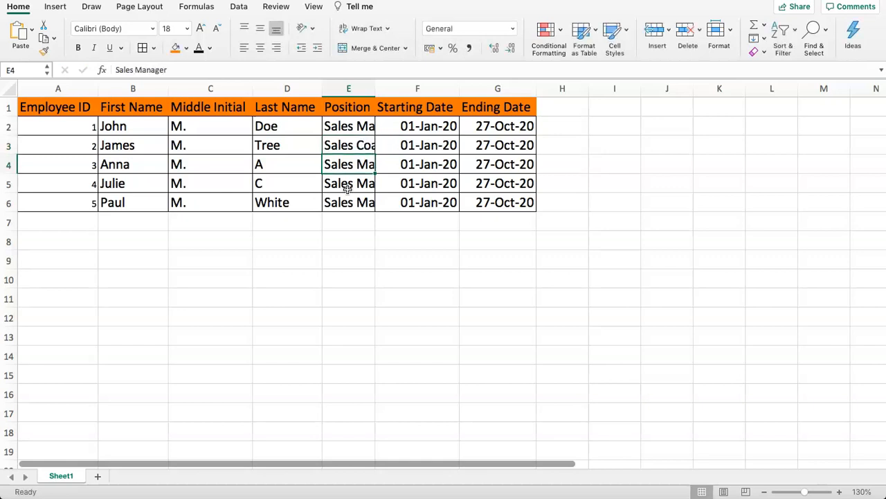
type("Market")
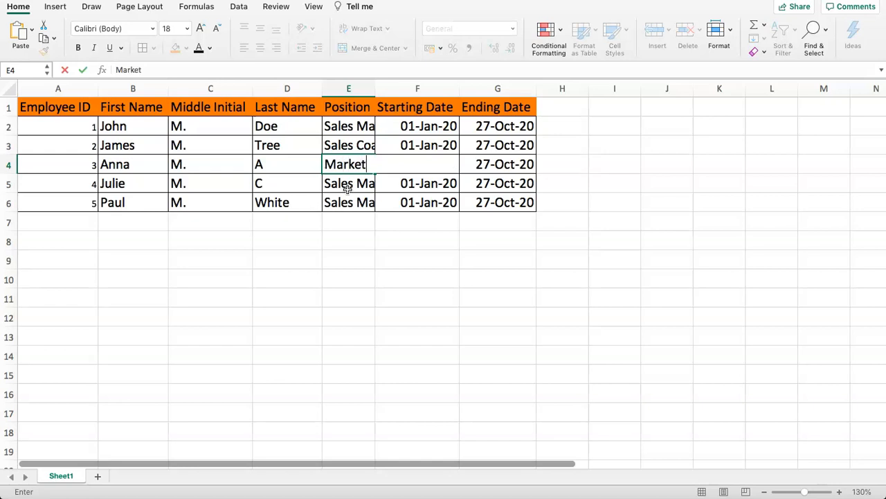
type("ing Assistant")
key("Return")
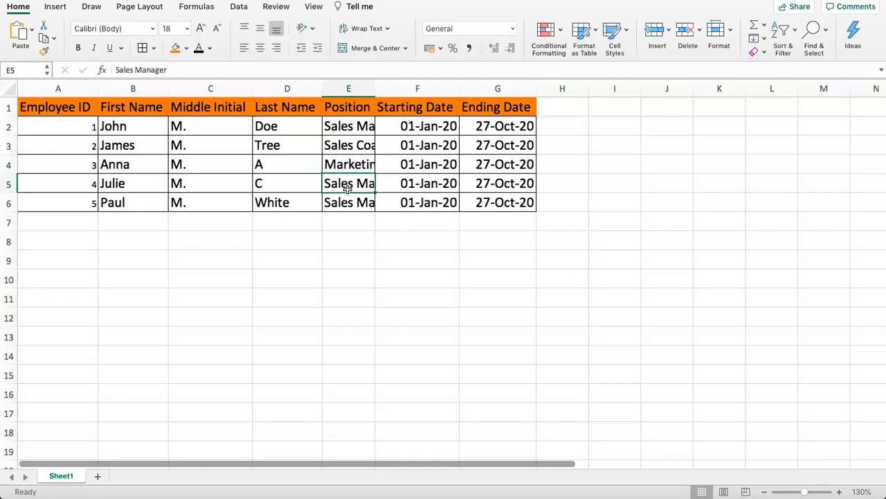
Change the position in E5 to "Customer Service" and the position in E6 to "Call Center Agent"
type("Custo")
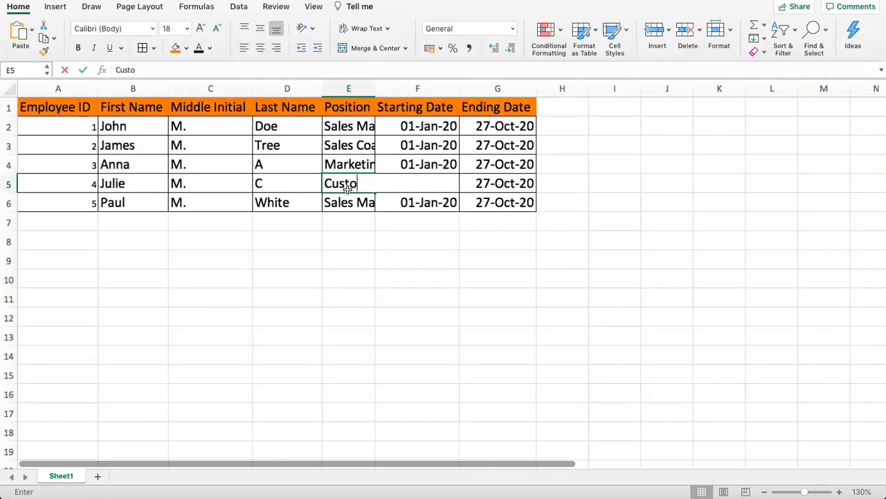
type("mer Service")
key("Return")
type("Call ")
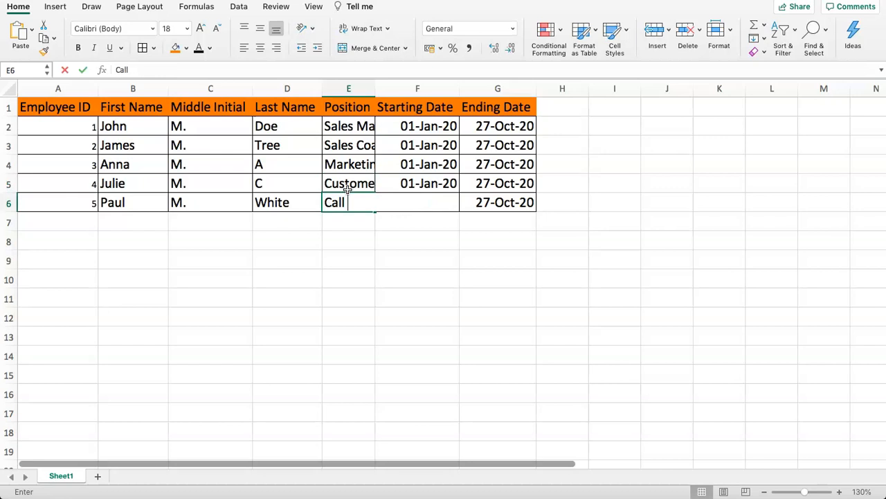
type("S")
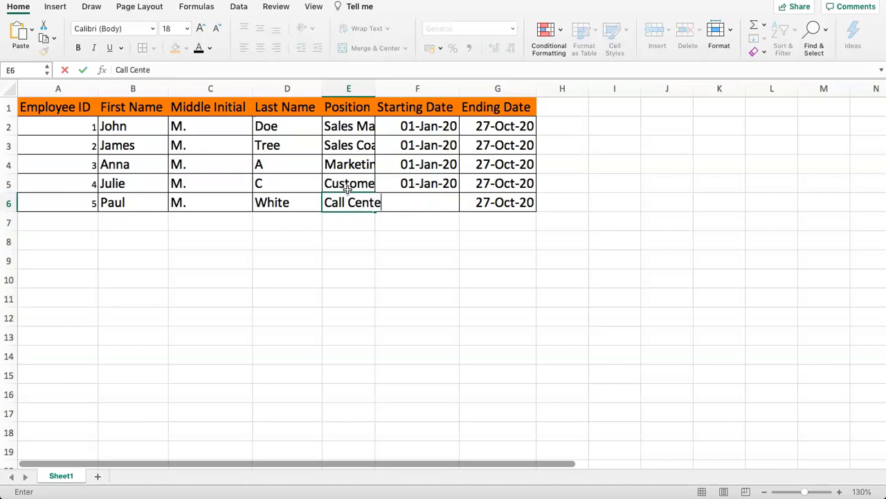
type("enter Agent")
key("Return")
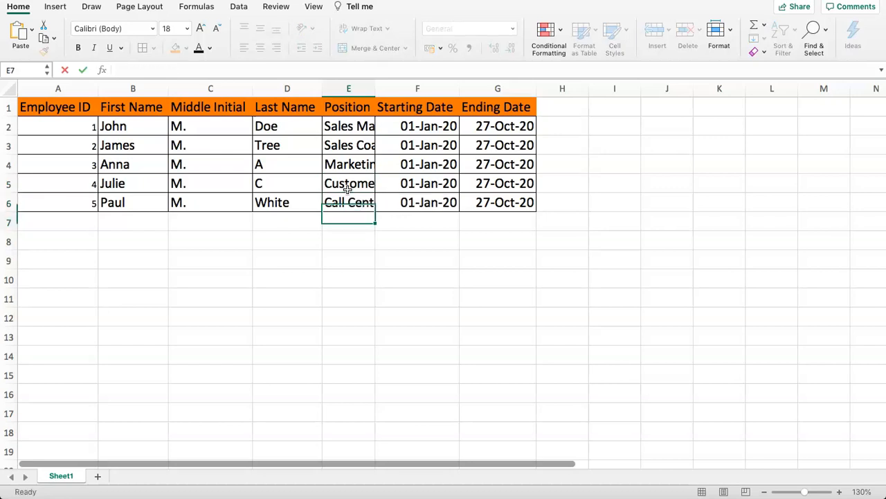
Autofit the Position column's width to its contents
double_click(375, 89)
left_click(319, 180)
left_click(206, 203)
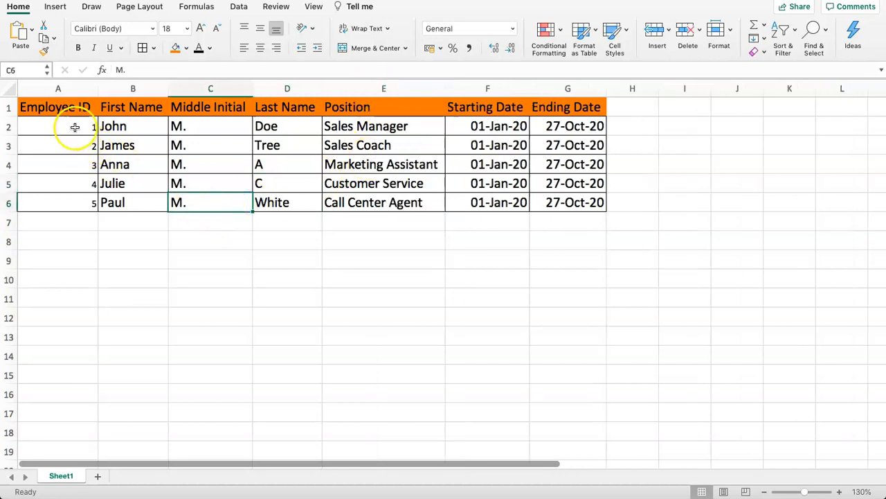
left_click_drag(70, 127, 518, 201)
left_click(327, 255)
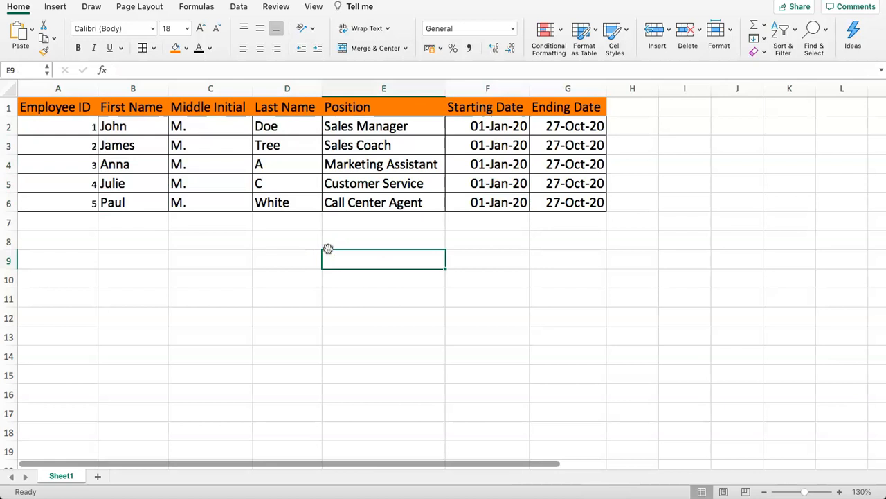
Rename Sheet1 as EMPLOYEE
double_click(69, 475)
type("EMPLOEE")
key("BackSpace")
key("BackSpace")
type("YE")
key("Return")
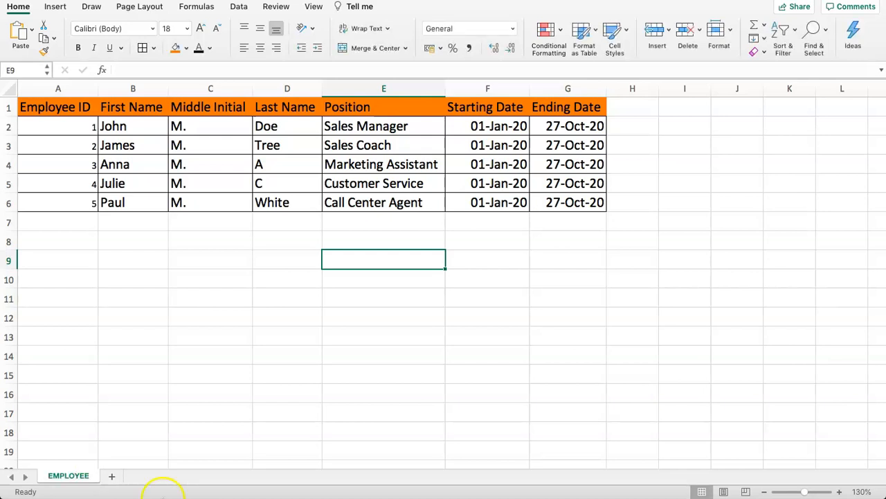
left_click(145, 450)
left_click(111, 477)
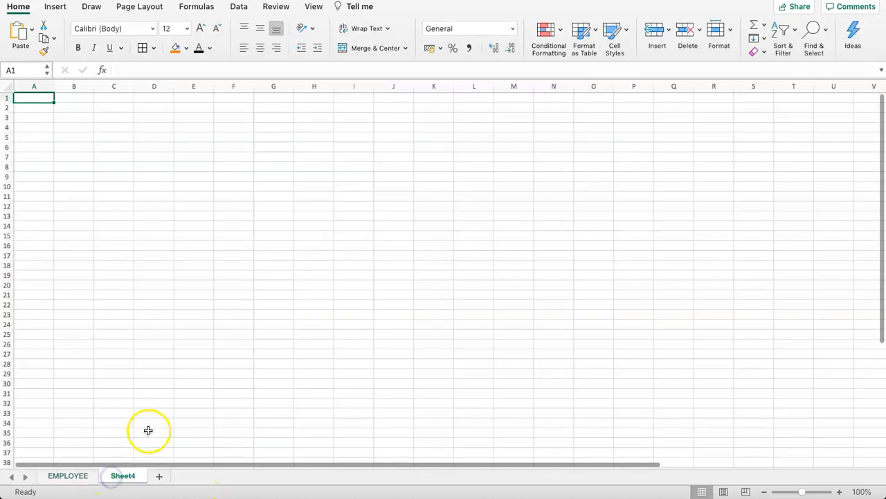
right_click(123, 476)
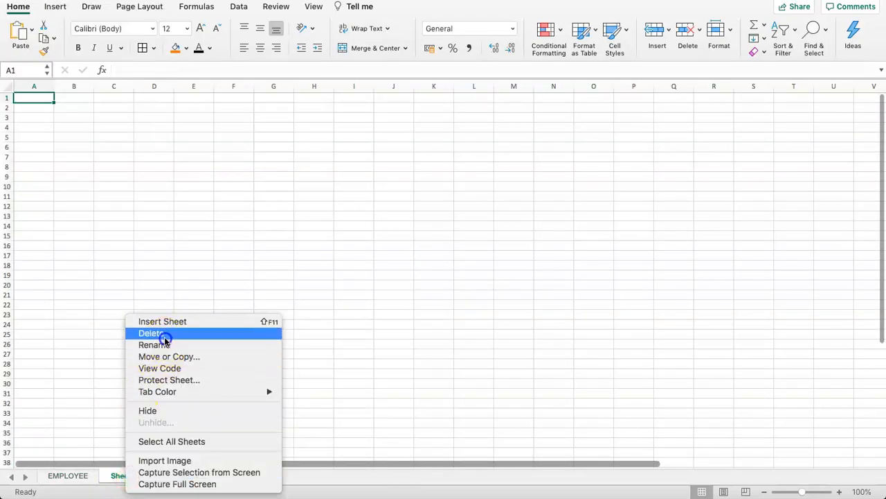
left_click(161, 333)
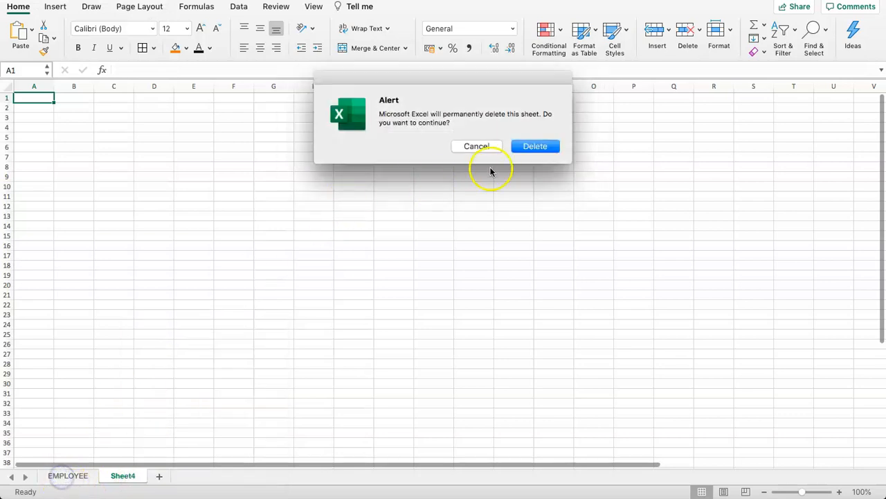
left_click(535, 146)
Create a copy of the EMPLOYEE sheet and place it after the original
left_click(68, 476)
right_click(68, 476)
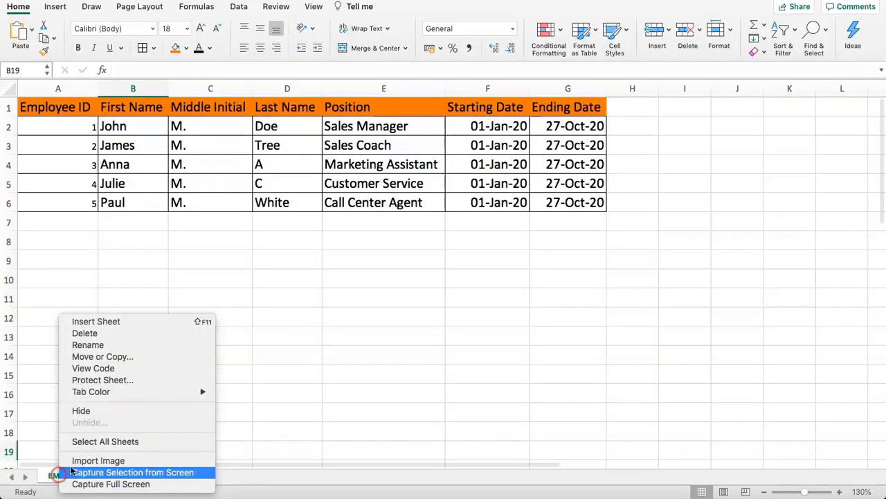
left_click(127, 357)
left_click(104, 346)
left_click(75, 425)
left_click(164, 445)
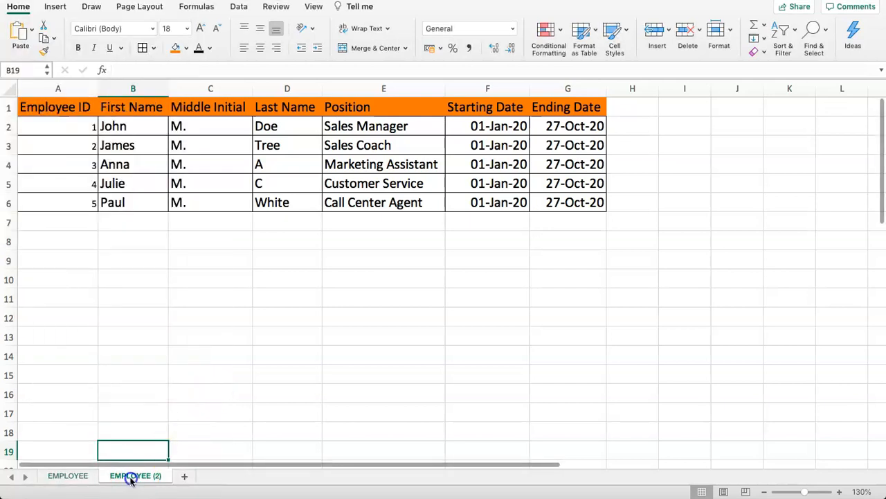
Rename the copied EMPLOYEE (2) sheet as CERTIFICATE
double_click(130, 477)
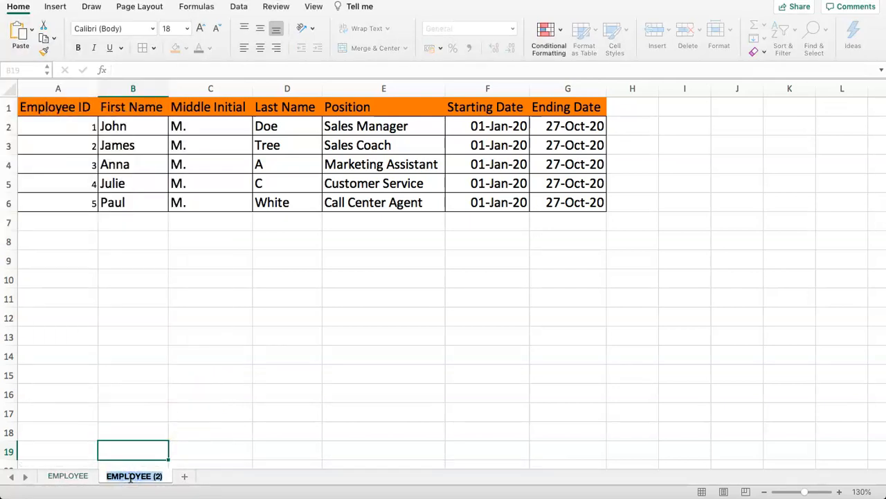
type("CERT")
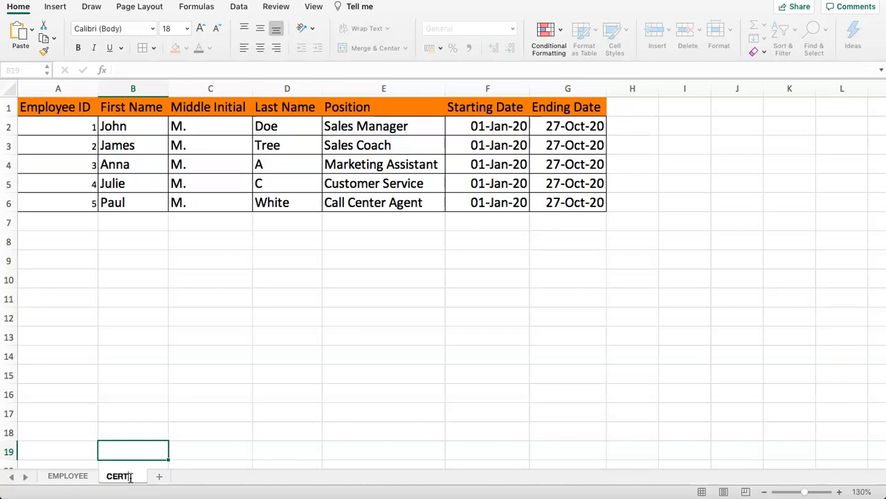
type("IFICATE")
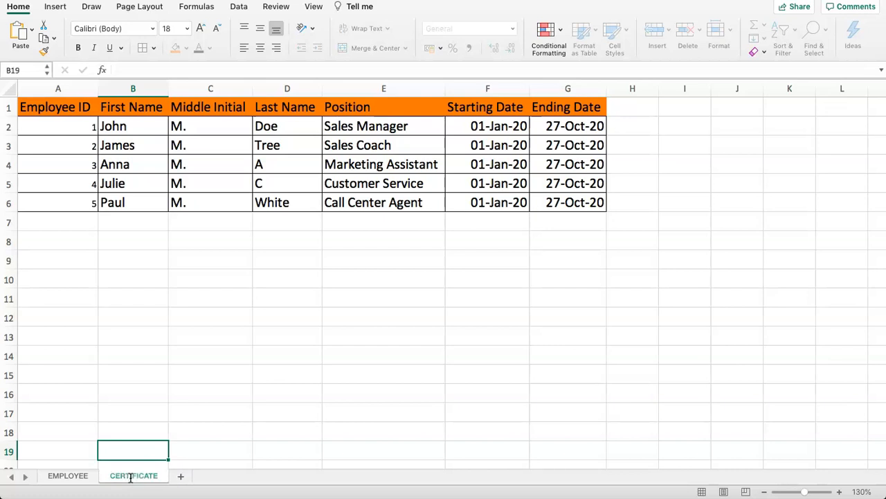
key("Return")
left_click(183, 358)
Delete all cells of the CERTIFICATE sheet, including their contents and formatting
left_click(8, 89)
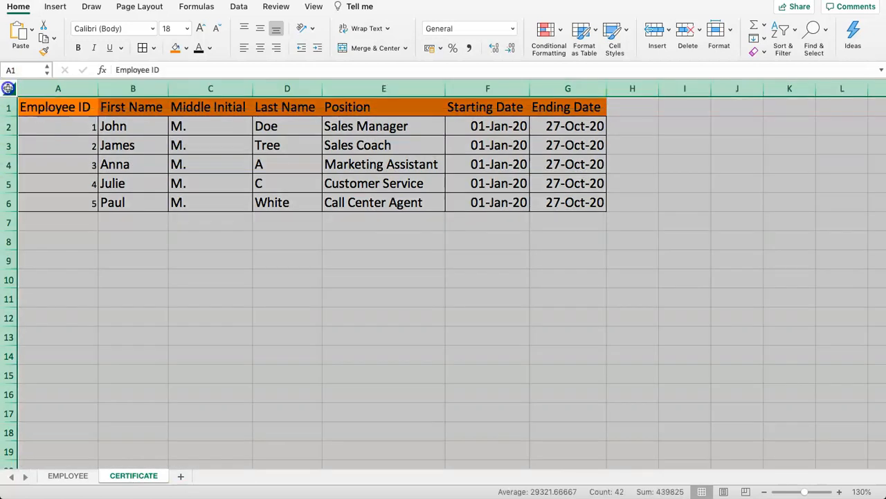
right_click(8, 88)
left_click(58, 190)
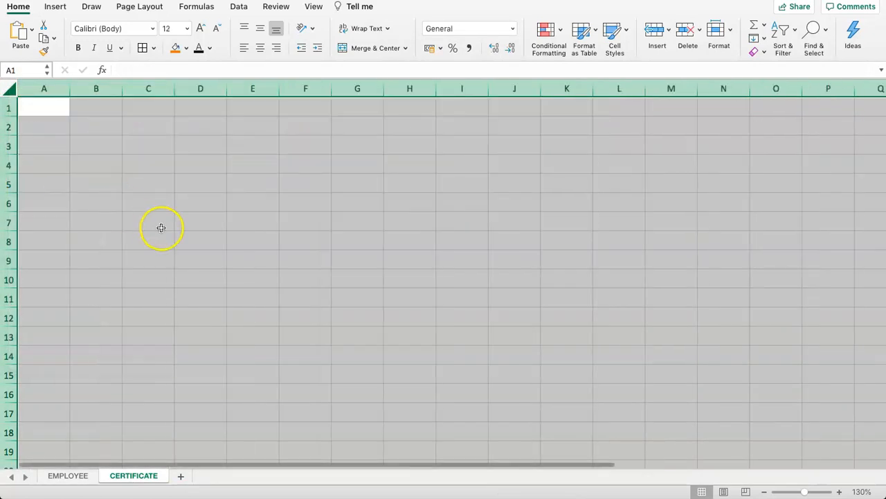
left_click_drag(97, 138, 97, 155)
left_click_drag(44, 108, 473, 99)
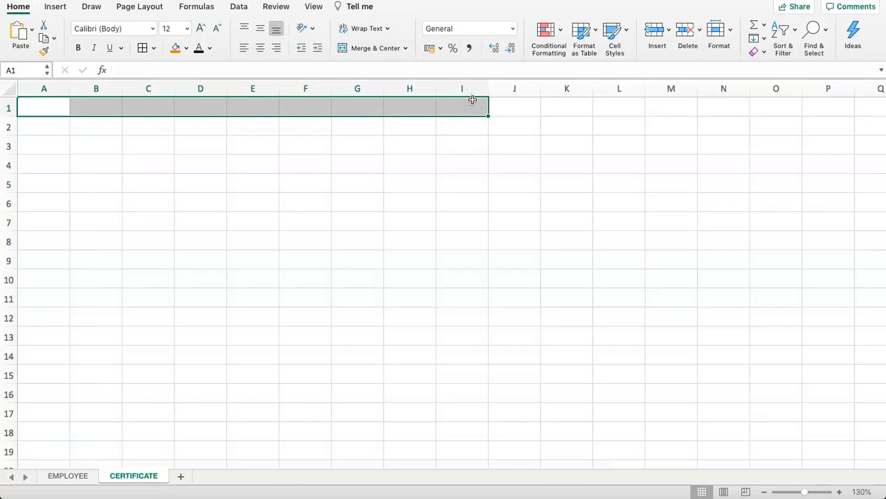
left_click(151, 167)
left_click_drag(39, 117, 374, 331)
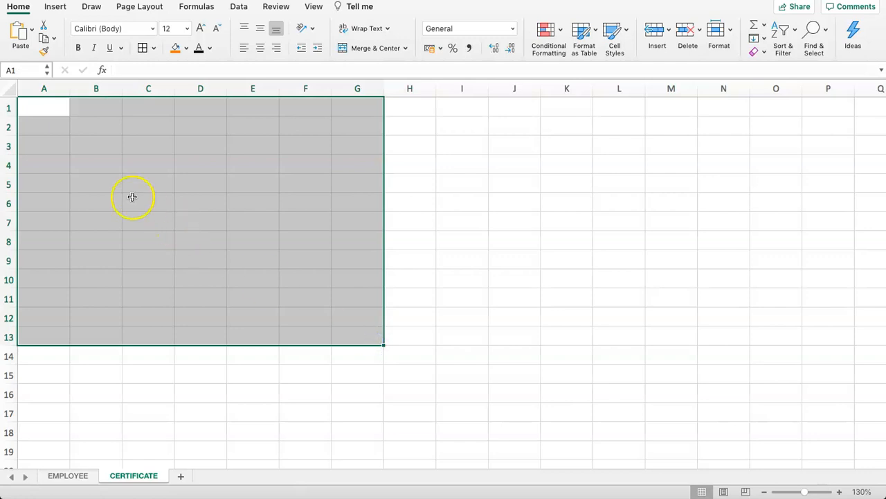
left_click(101, 172)
Enter "Company" in cell A1 of the CERTIFICATE sheet
left_click(44, 111)
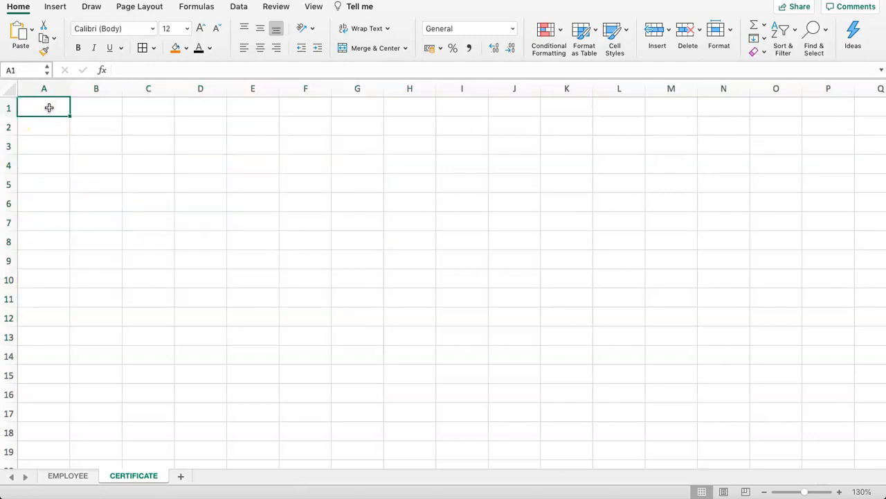
type("Company")
key("Return")
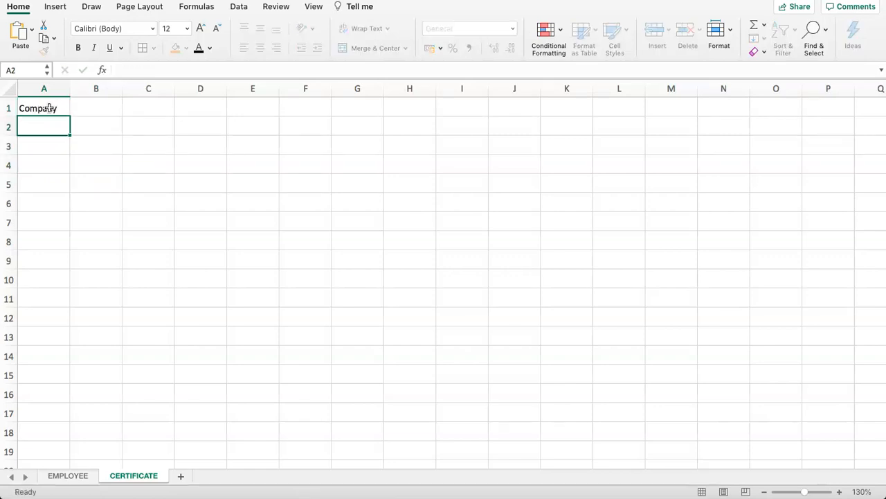
Increase the font size of the whole CERTIFICATE sheet to 18
left_click(10, 90)
left_click(200, 28)
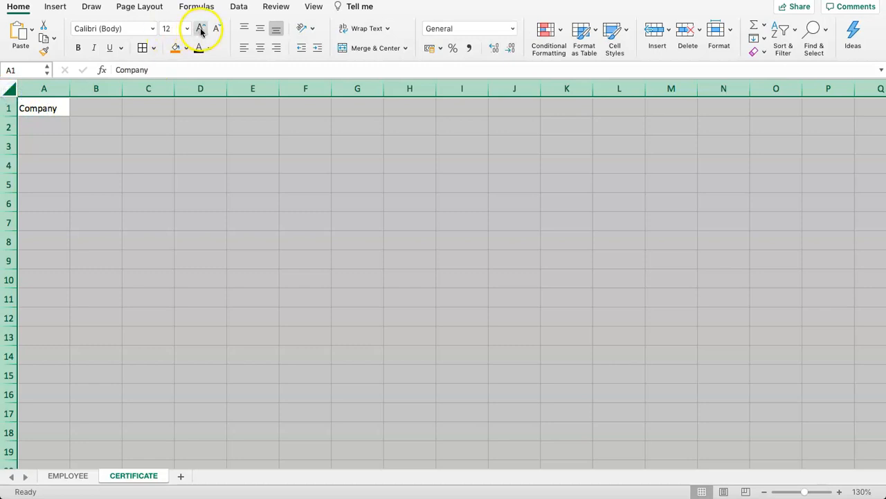
left_click(200, 28)
left_click(201, 29)
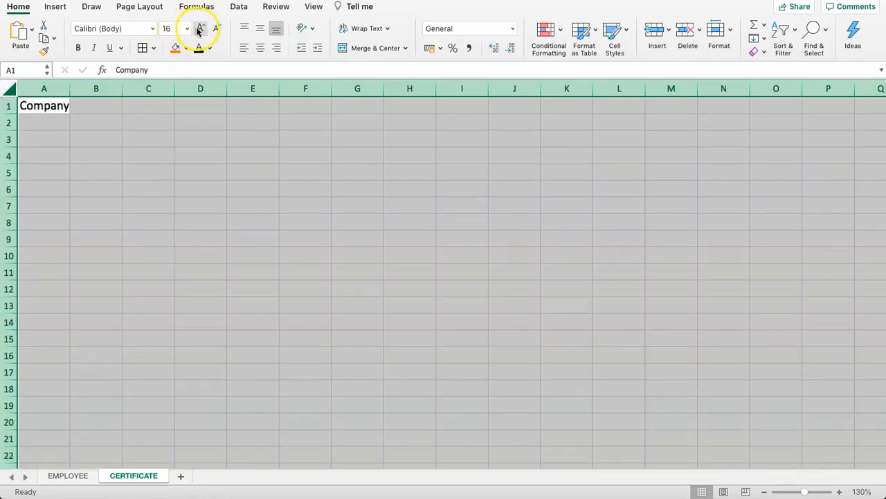
left_click(83, 145)
left_click(41, 109)
left_click(10, 89)
Extend the text in A1 to read "Company Name"
left_click(51, 113)
left_click(156, 70)
type("Name")
key("Return")
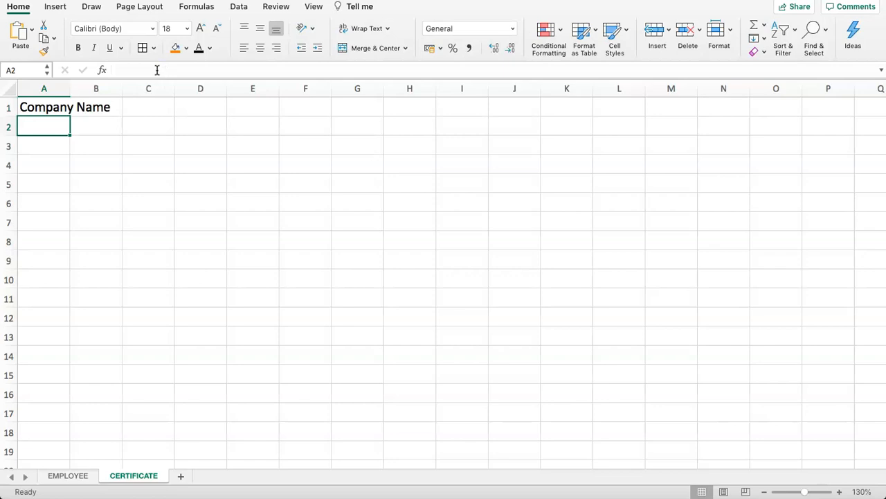
Move "Company Name" from A1 to A3
key("Up")
key("super+c")
key("Down")
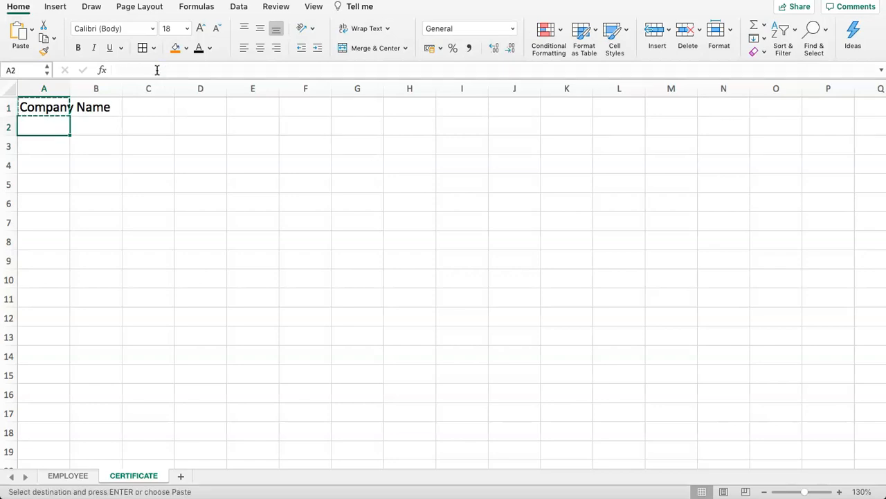
key("Down")
key("Return")
Enter "Logo" in A2, above the company name
key("Up")
key("Up")
key("Down")
type("Logo")
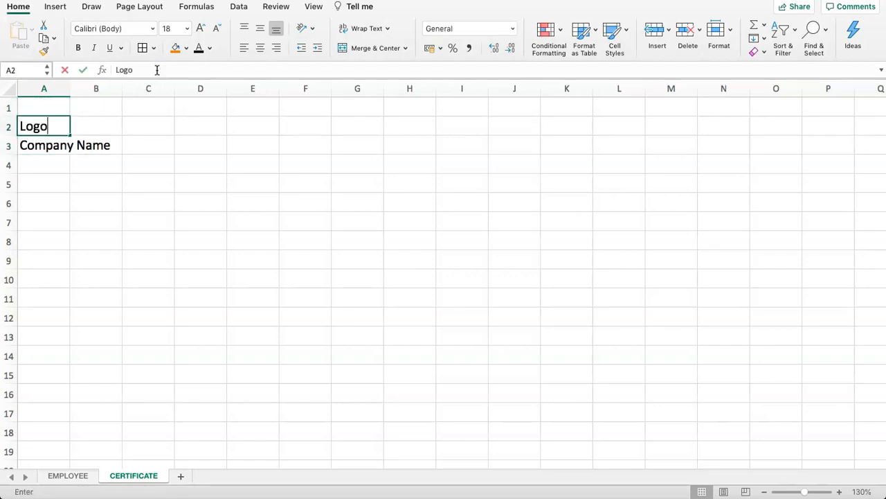
key("Return")
key("Down")
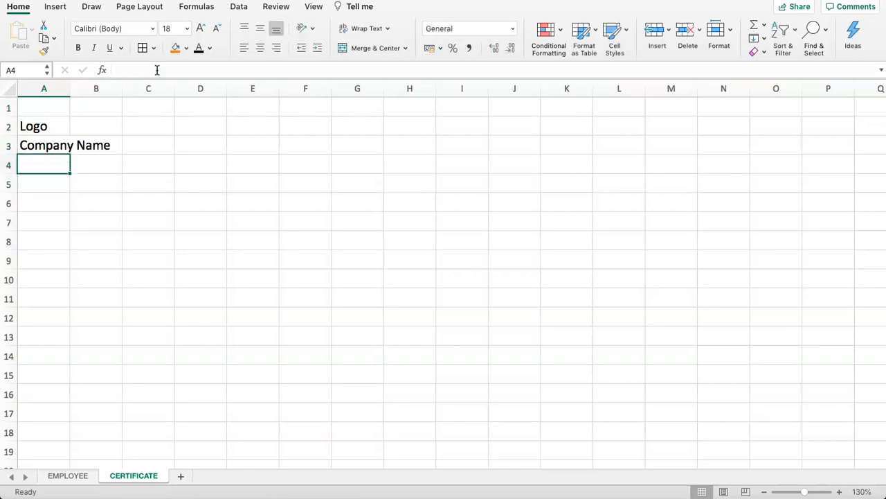
Enter "Address" in A4, below the company name
type("Adde")
key("Return")
key("Up")
left_click(157, 70)
key("BackSpace")
key("BackSpace")
key("BackSpace")
type("ress")
key("Return")
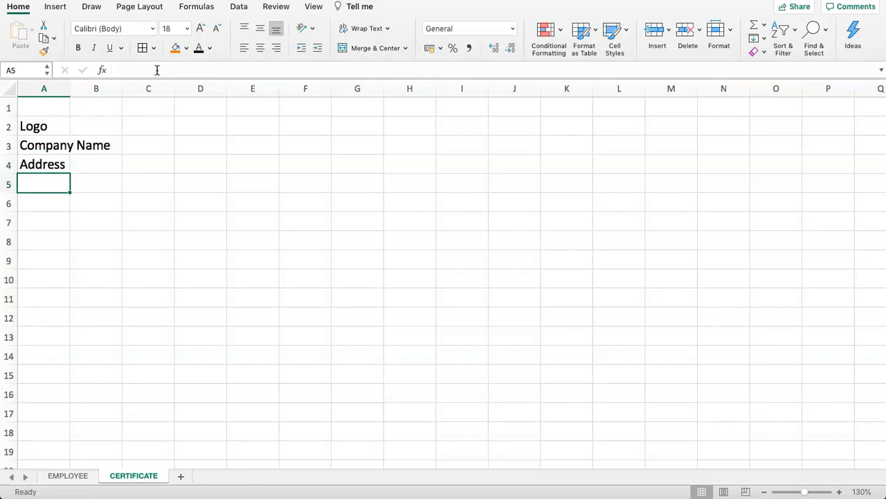
key("Down")
key("Down")
key("Up")
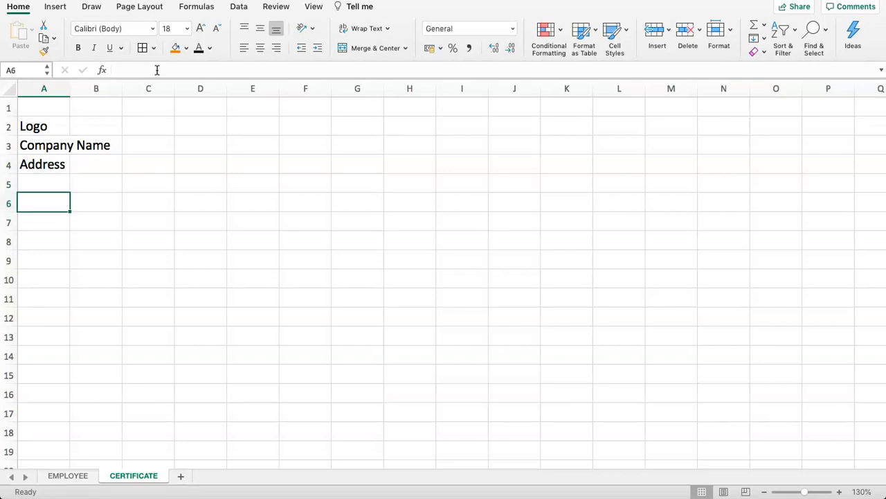
key("Down")
key("Right")
key("Left")
key("Right")
left_click_drag(43, 204, 364, 202)
left_click(309, 225)
left_click(95, 213)
key("Right")
Enter the title "Certificate Of Employment" in C7
left_click(119, 221)
left_click(127, 225)
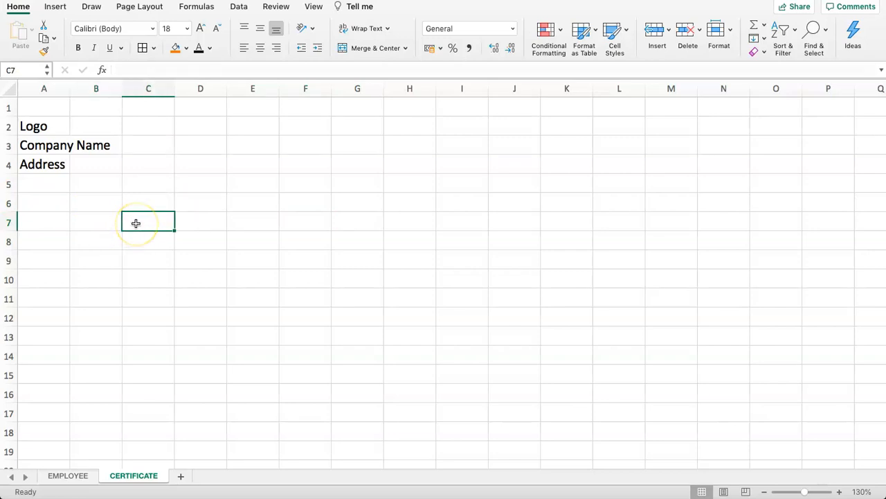
type("Certificate")
key("Return")
key("Left")
key("Left")
key("Right")
key("Right")
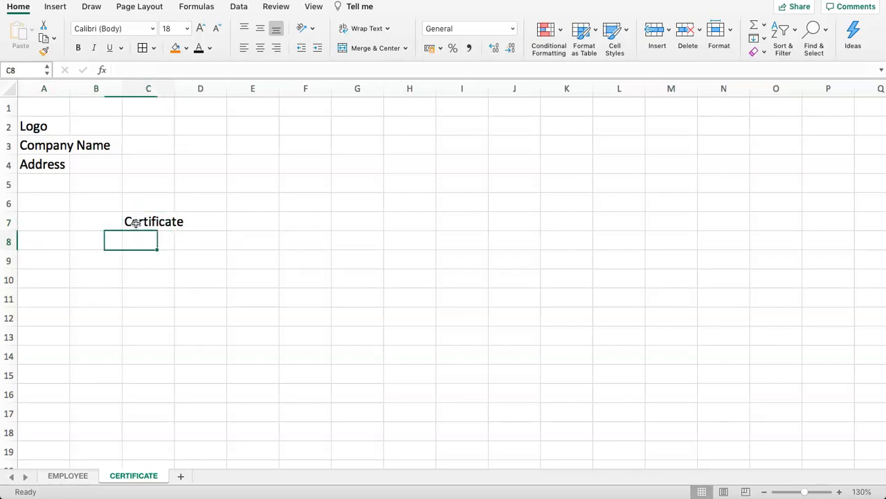
left_click(136, 222)
left_click(175, 69)
type("Of Employement")
key("Return")
Move the certificate title from C7 to B7
key("Left")
key("Right")
key("Right")
key("Up")
key("Left")
key("super+x")
key("Left")
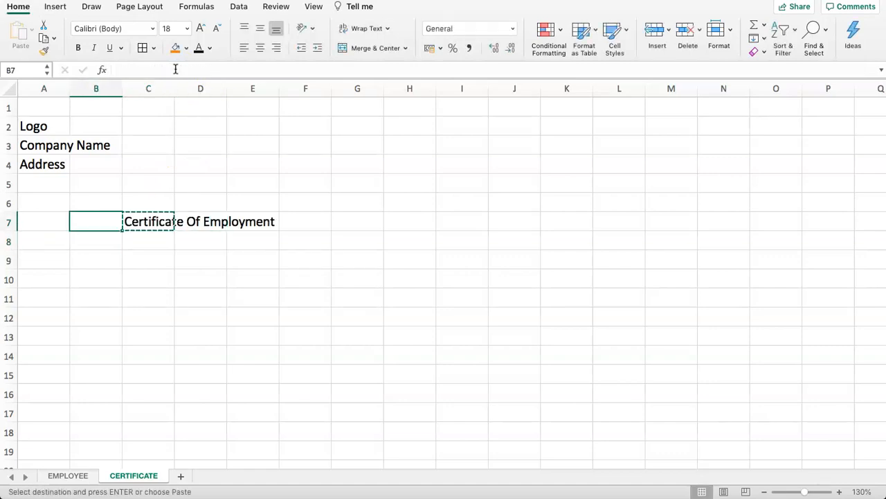
key("super+v")
key("Right")
Begin the certificate text in B9 with "This is to certify that NAME has been employed with our company"
scroll(99, 245, "down", 1)
left_click(75, 242)
left_click(38, 255)
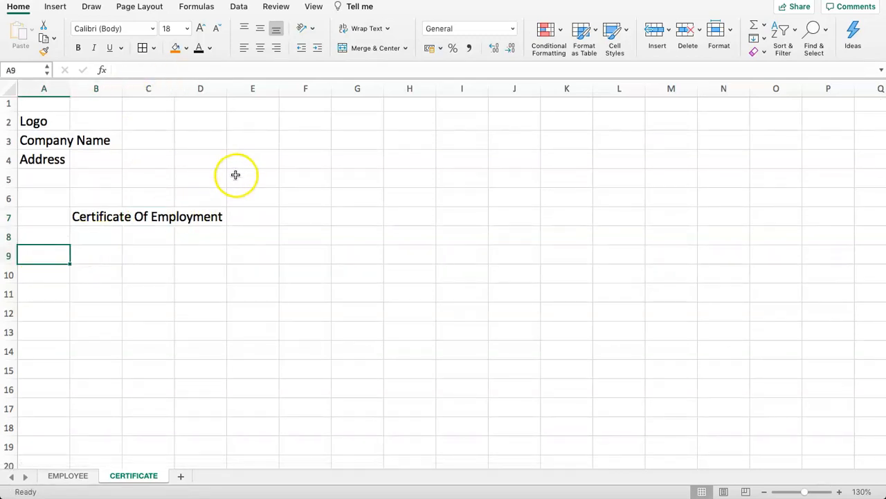
left_click(98, 253)
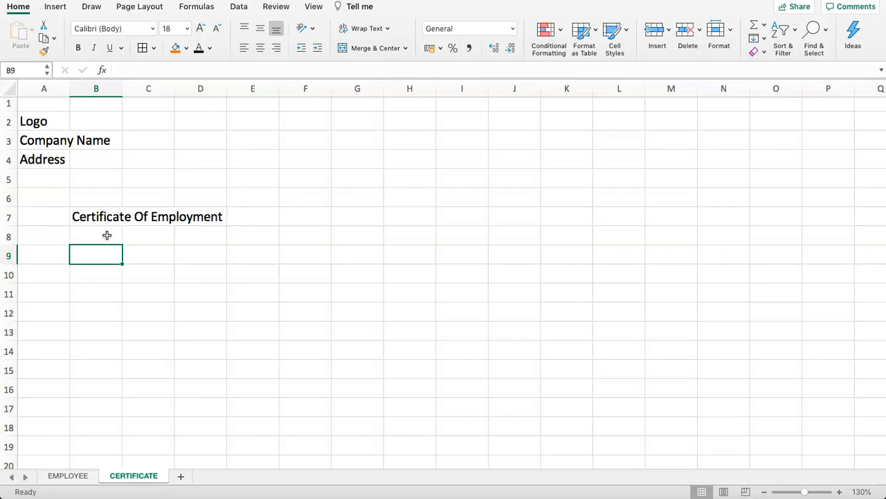
type("This is to cer")
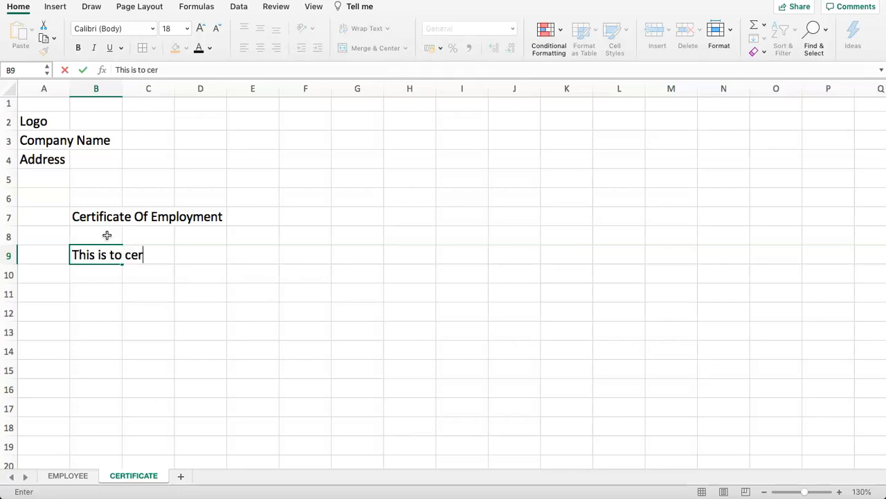
type("tify th")
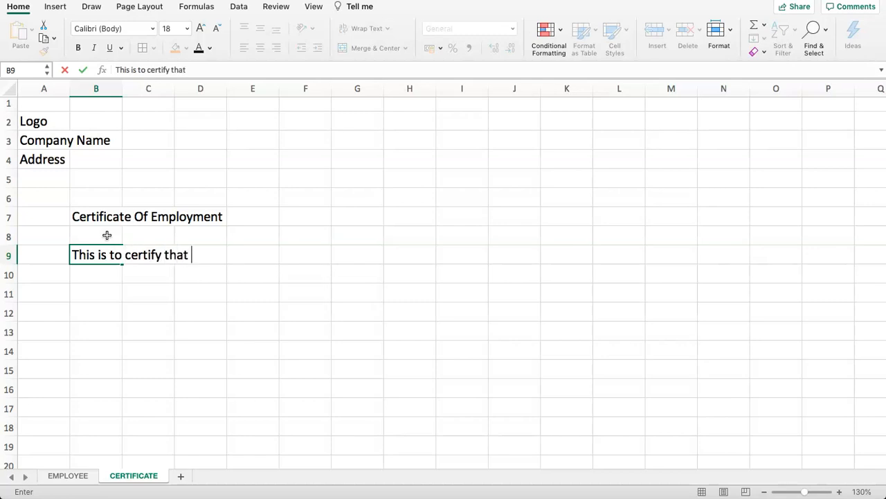
type("at NAME")
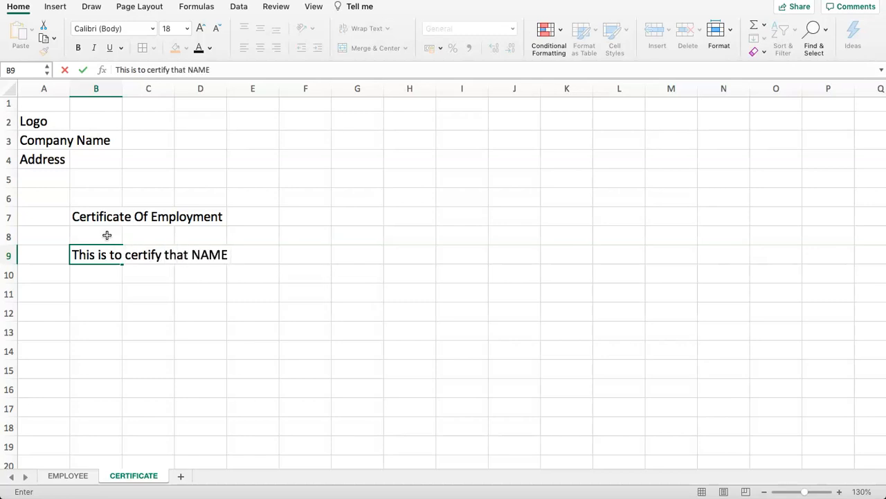
type(" has been employed with our company")
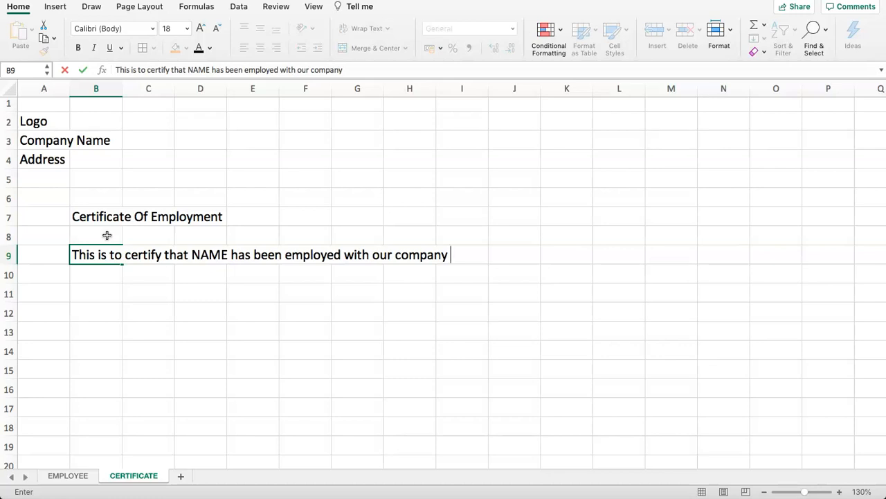
Continue the sentence in B9 with "from BEGINDATE to ENDDATE"
type(" from DA")
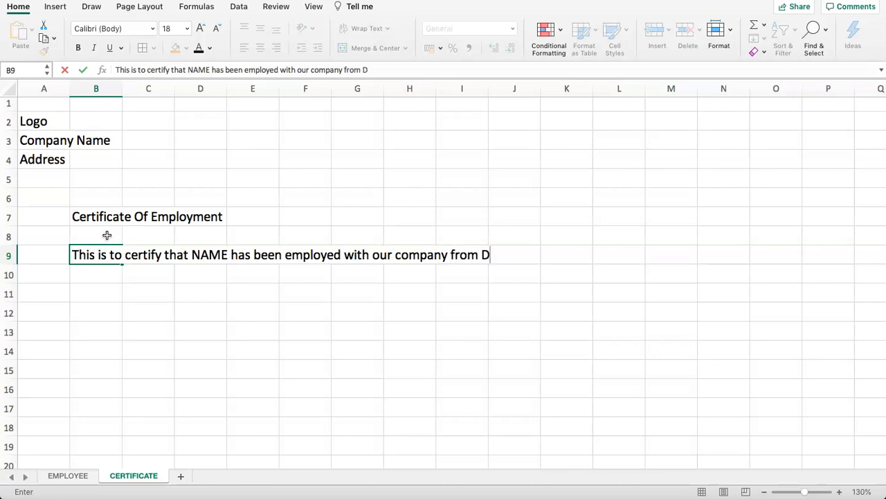
key("BackSpace")
key("BackSpace")
type("BEGINDATE and")
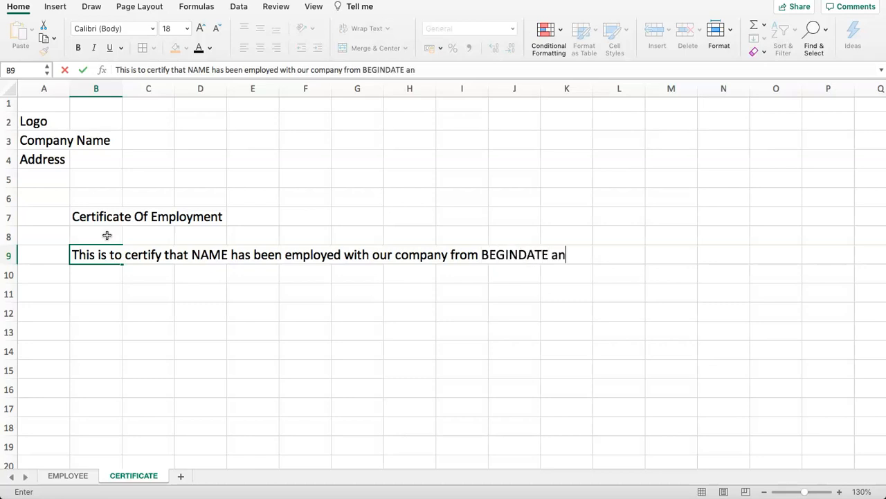
key("BackSpace")
key("BackSpace")
key("BackSpace")
type("to ENDDATE")
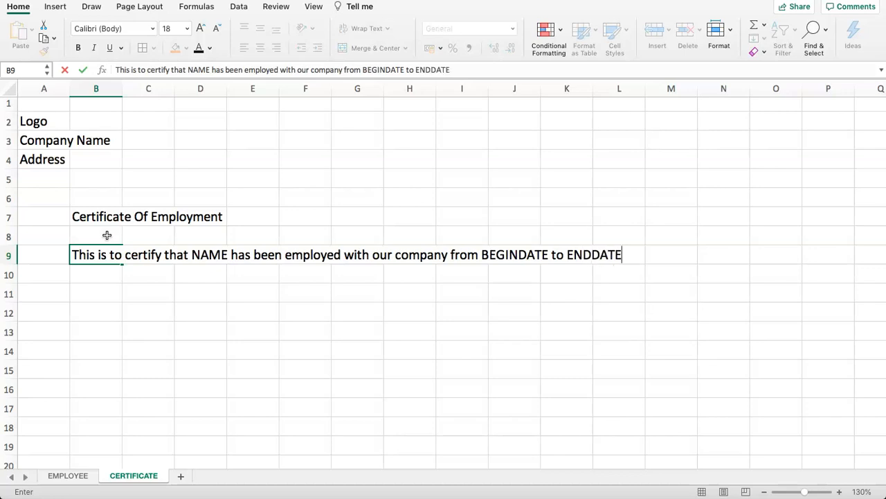
Finish the sentence in B9 with "holding the position of POSITION"
type(" holding the")
type(" pos")
key("BackSpace")
type("osition of")
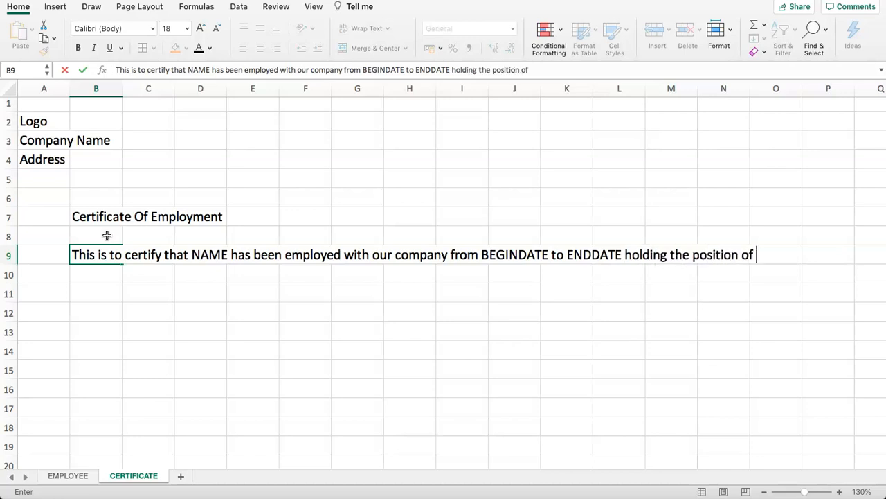
type(" POST")
type("TION")
key("Return")
Move the certificate sentence from B9 to A9
left_click(94, 254)
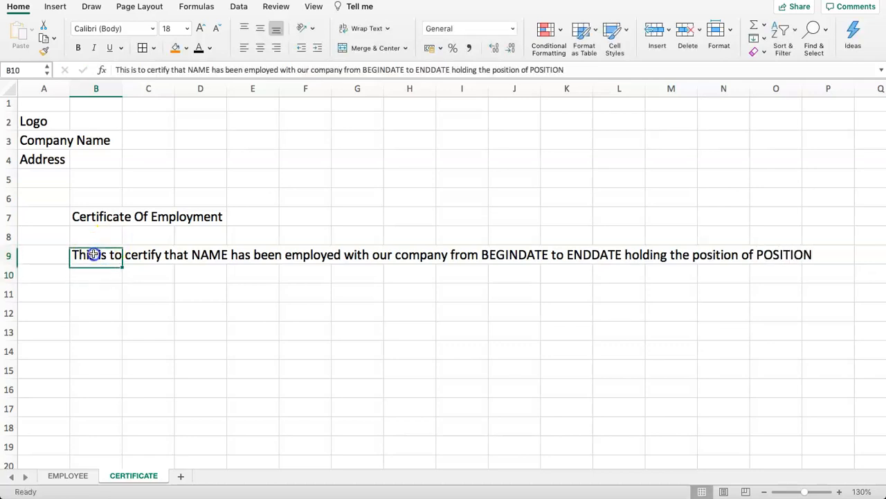
left_click(35, 253)
left_click(79, 257)
Merge and center cells A9:E11 and wrap the certificate text within them
left_click_drag(100, 256, 256, 287)
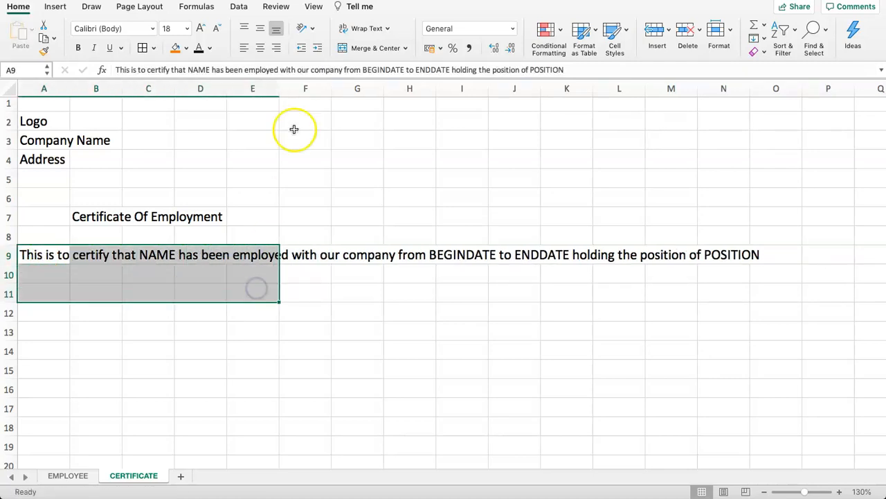
left_click(361, 49)
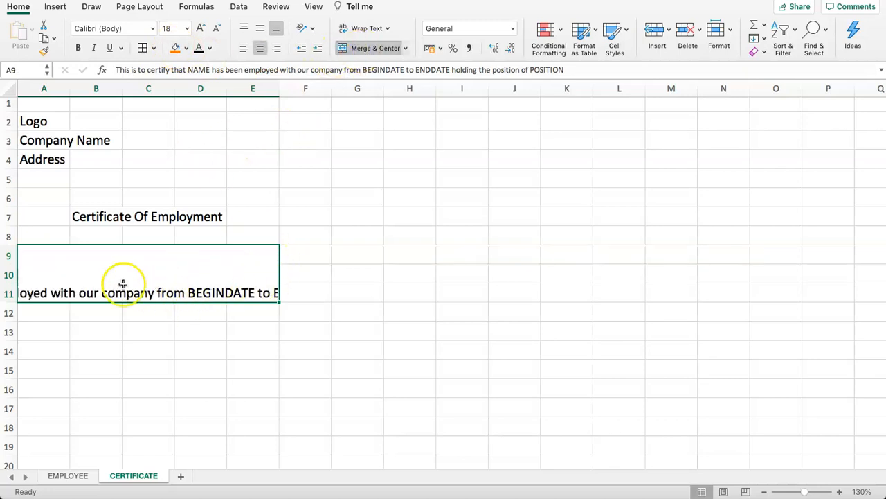
left_click(354, 29)
left_click(359, 238)
Left-align the certificate text in the merged A9:E11 cell and open that cell for editing
left_click(183, 263)
left_click(243, 48)
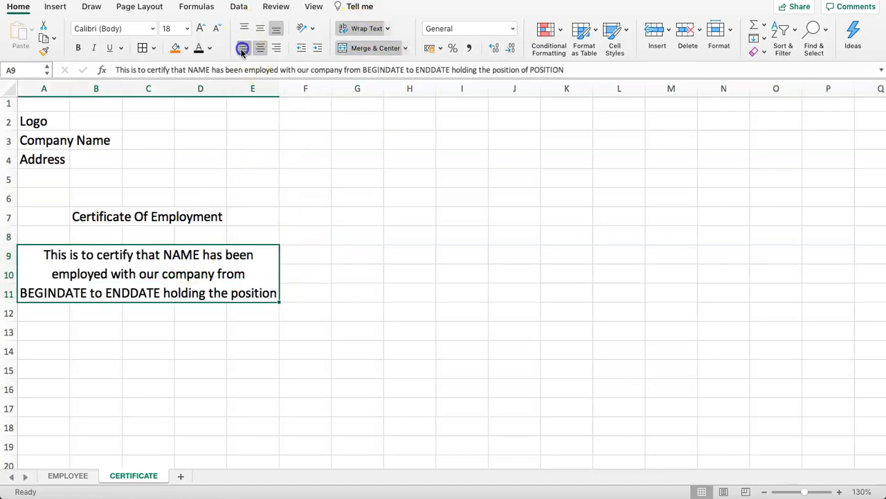
double_click(200, 291)
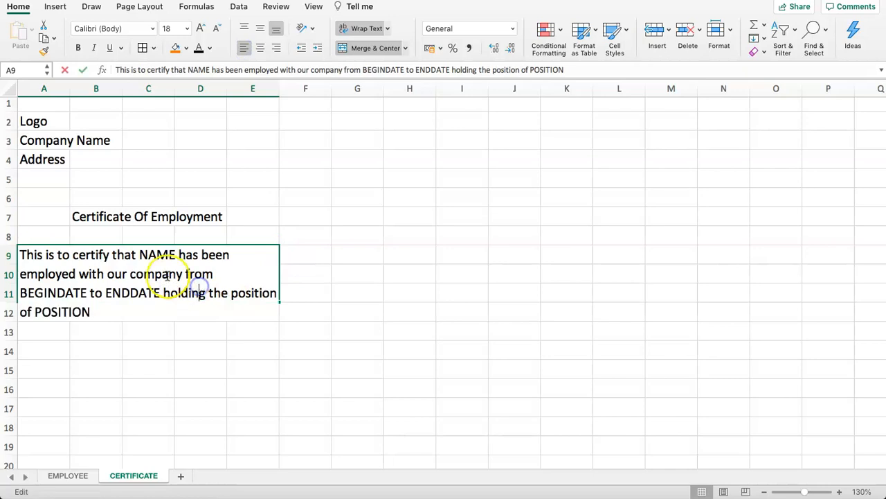
Extend the merged certificate text cell to cover A9:E13, merging and centering the enlarged range
left_click(360, 257)
left_click(241, 282)
double_click(211, 293)
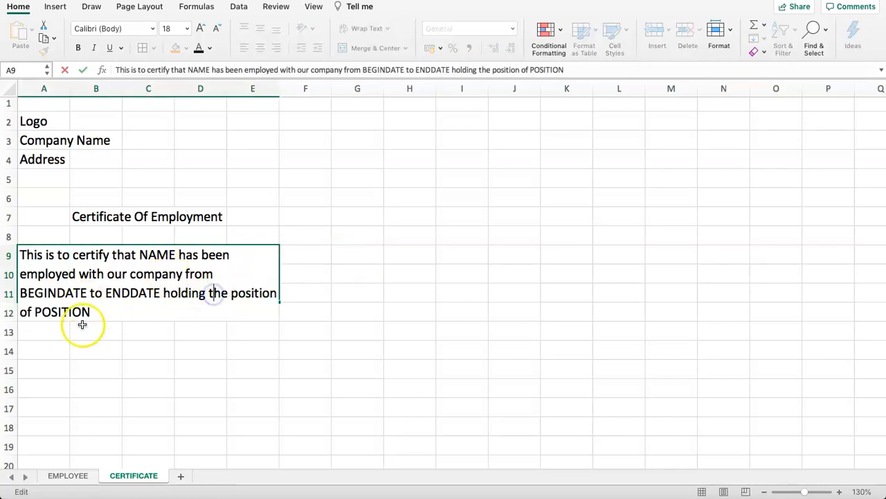
left_click(212, 232)
left_click(35, 255)
left_click_drag(35, 255, 210, 327)
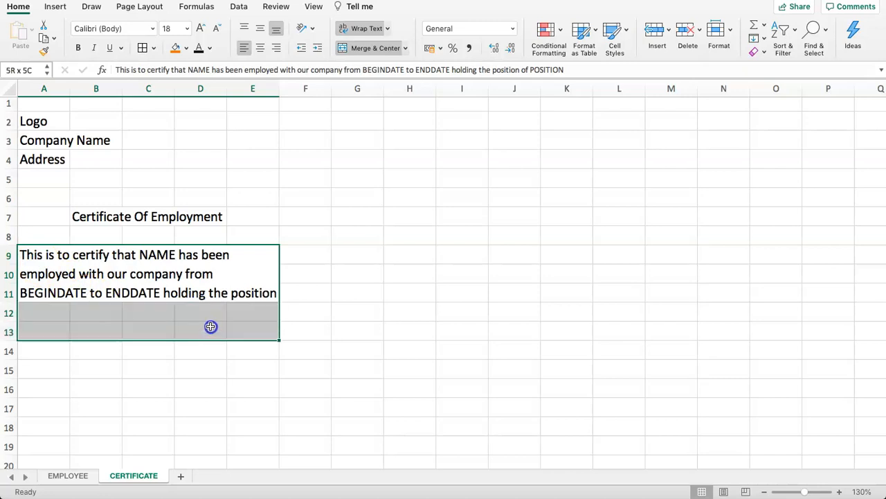
left_click(357, 50)
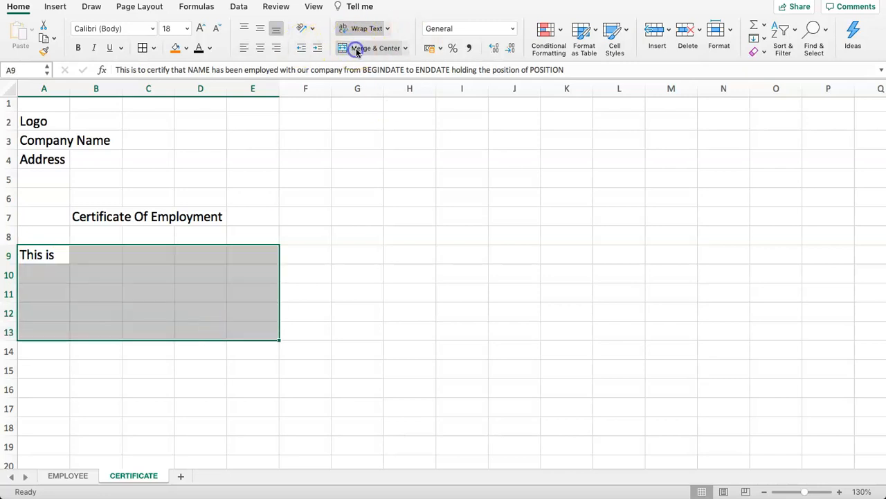
left_click(356, 50)
Align the certificate text in the merged A9:E13 cell to the top and left
left_click(245, 29)
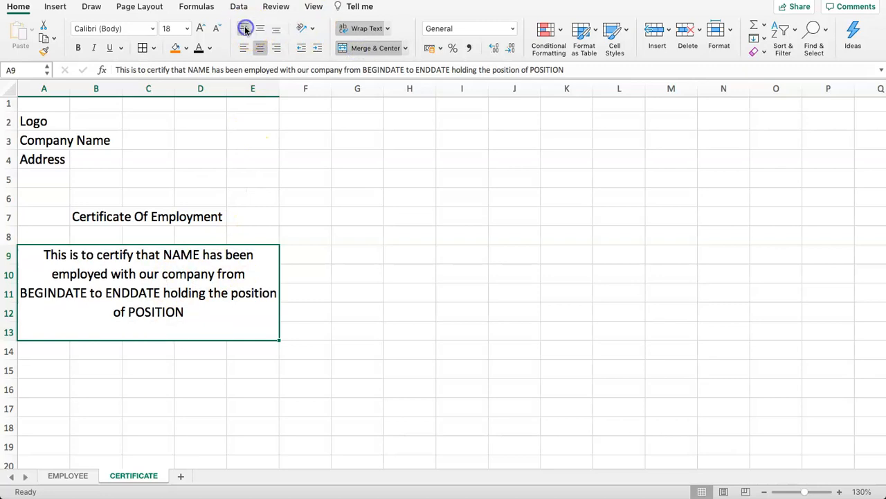
left_click(243, 48)
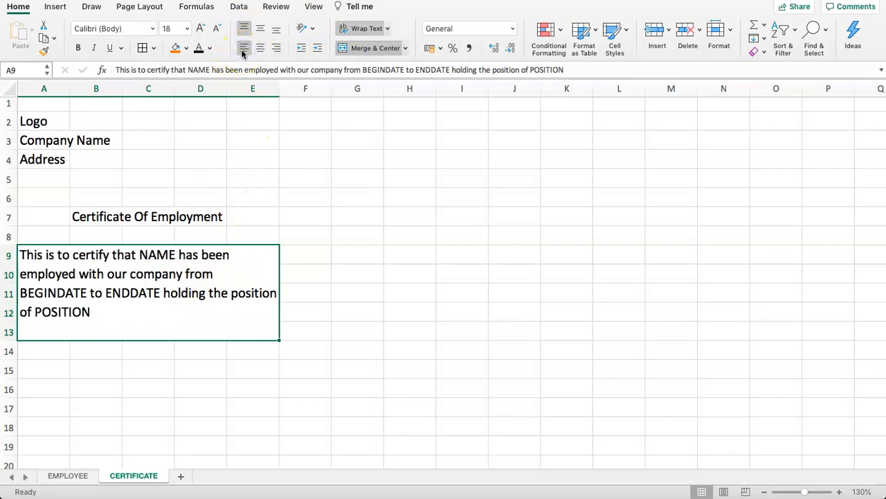
left_click(250, 193)
left_click(191, 260)
scroll(161, 326, "down", 1)
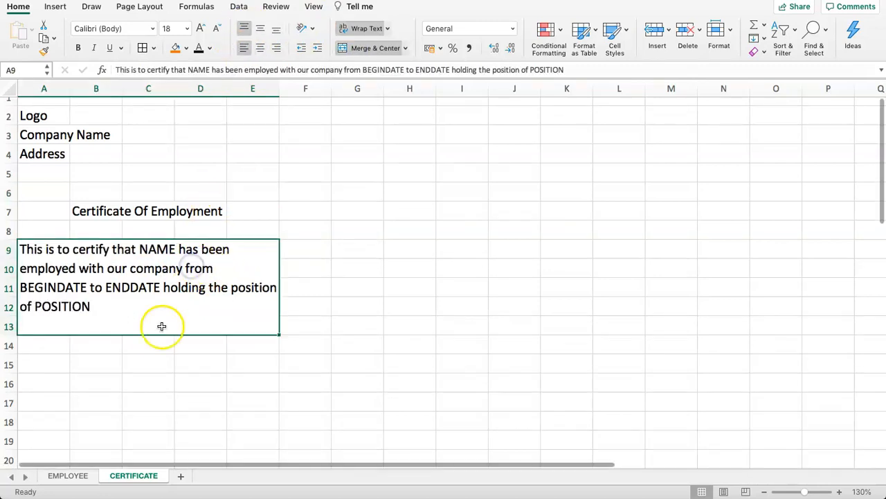
Begin the second paragraph in A14 with "This certification is being issued"
left_click(138, 348)
left_click(79, 344)
left_click(65, 339)
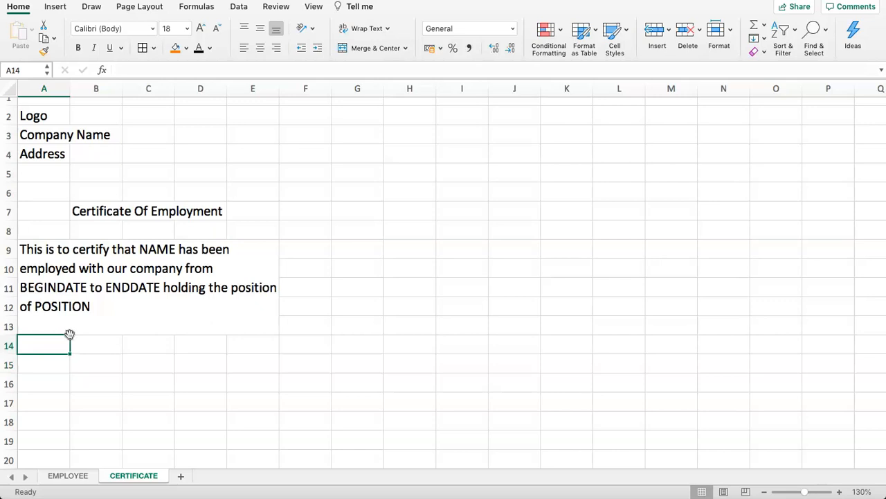
type("This certf")
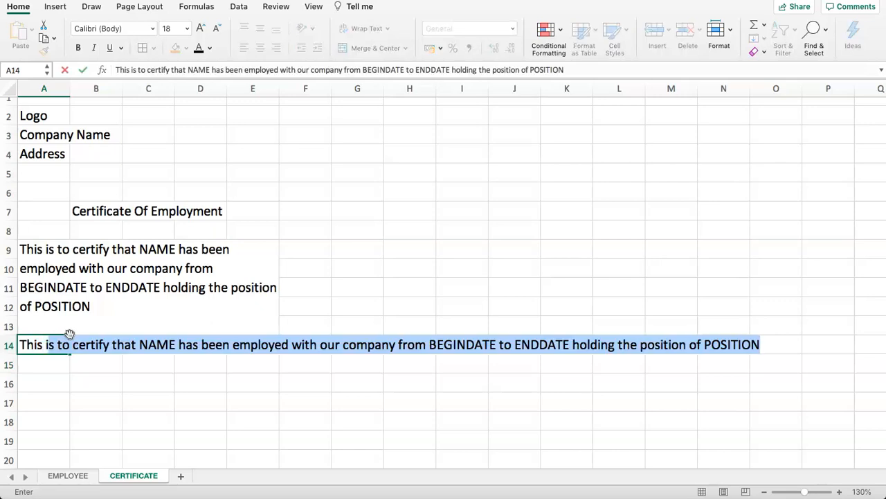
type("i")
key("BackSpace")
type("certfi")
key("BackSpace")
key("BackSpace")
key("BackSpace")
type("tificat")
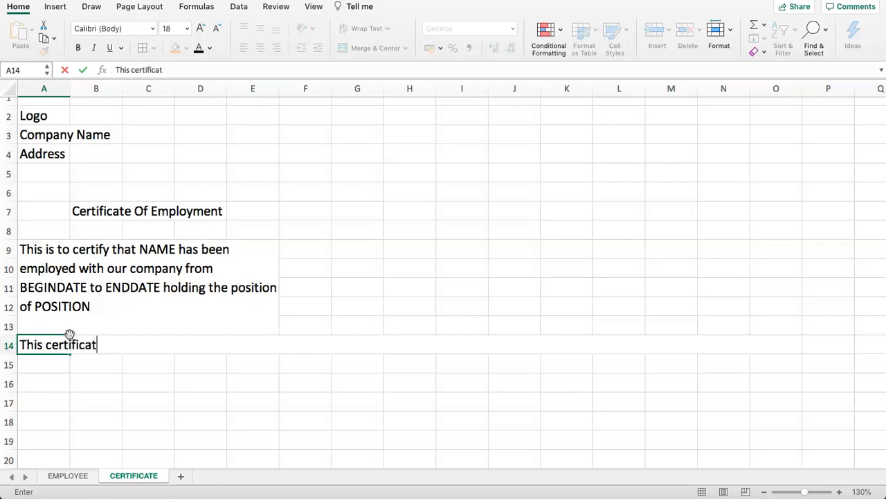
type("ion is being")
type(" issu")
key("BackSpace")
type("issued ")
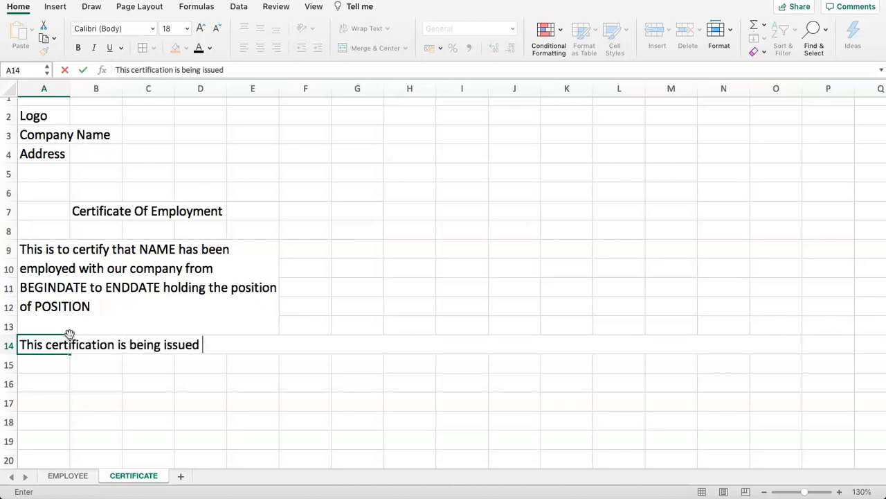
Continue the A14 sentence with "upon HIS request", keeping HIS in capitals as a placeholder
type("i")
key("BackSpace")
type("upon h")
key("BackSpace")
type("hi")
key("BackSpace")
key("BackSpace")
type("HIS")
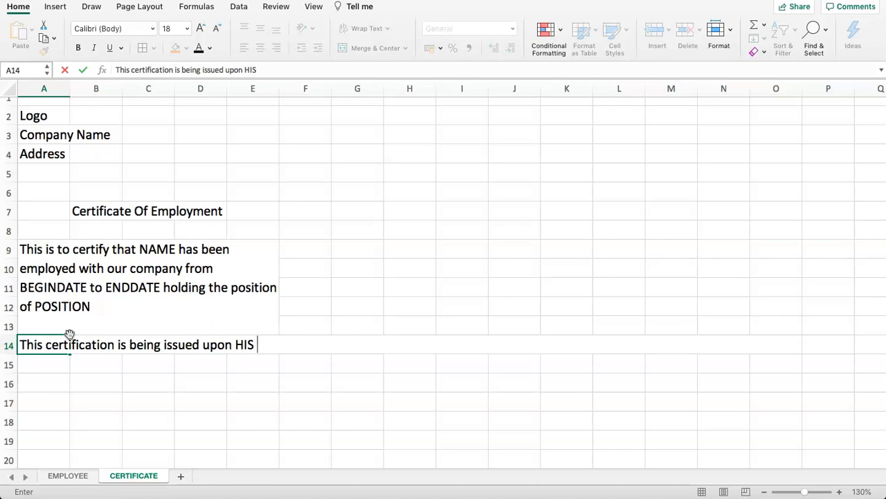
type("reques")
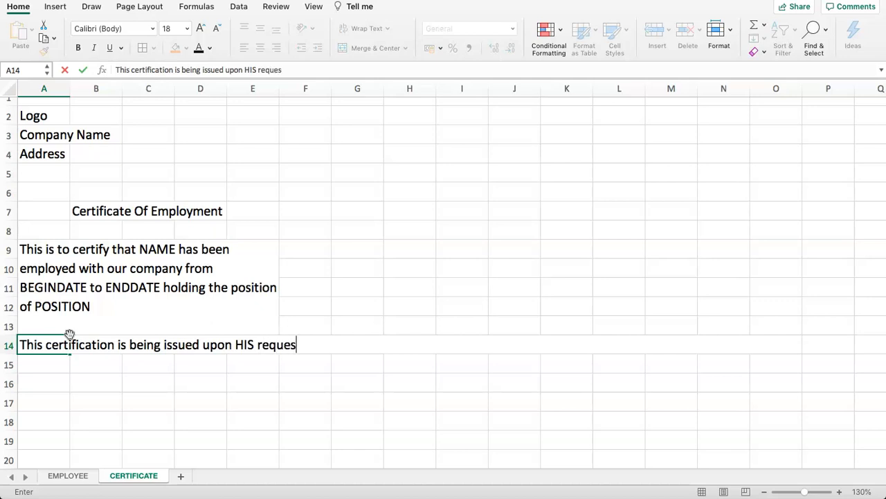
Finish the sentence in A14 with "for whatever purpose if may serve HIM."
type("tfor")
key("BackSpace")
key("BackSpace")
type("for what")
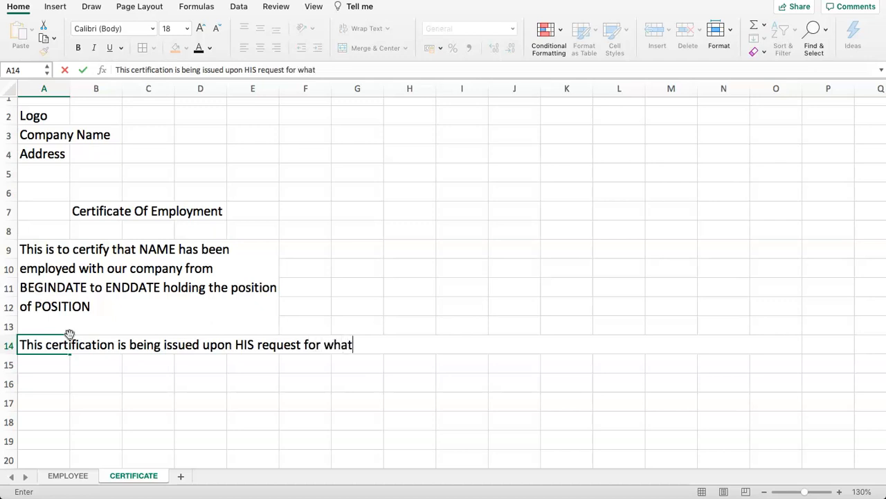
type("ever purpos")
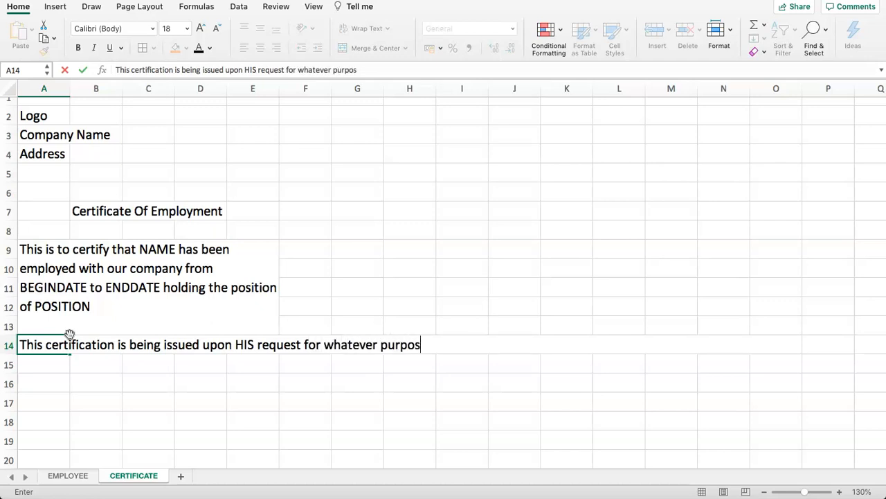
type("e if may serve ")
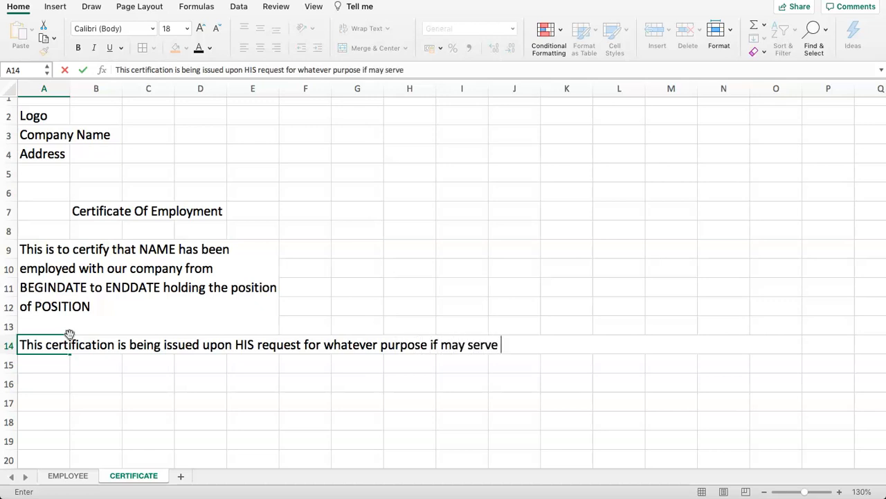
type("HIM.")
key("Return")
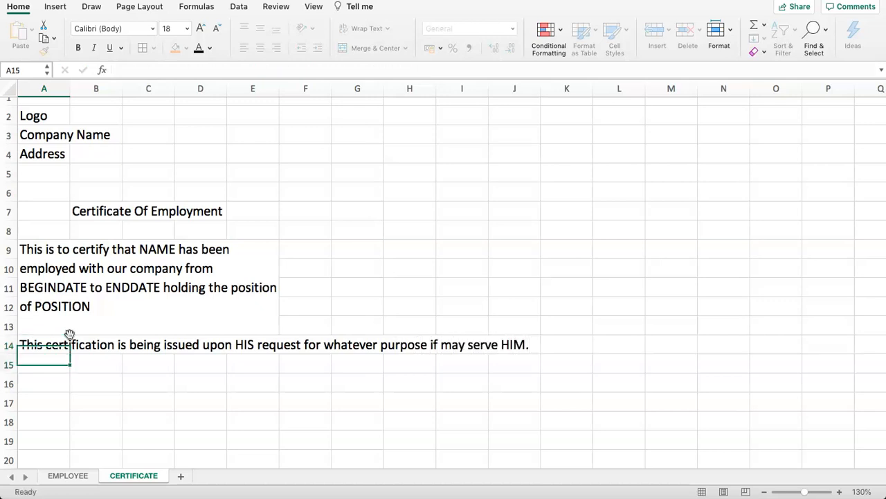
Merge and center cells A14:E16 and wrap the certification sentence within them
left_click(69, 338)
left_click_drag(40, 346, 234, 389)
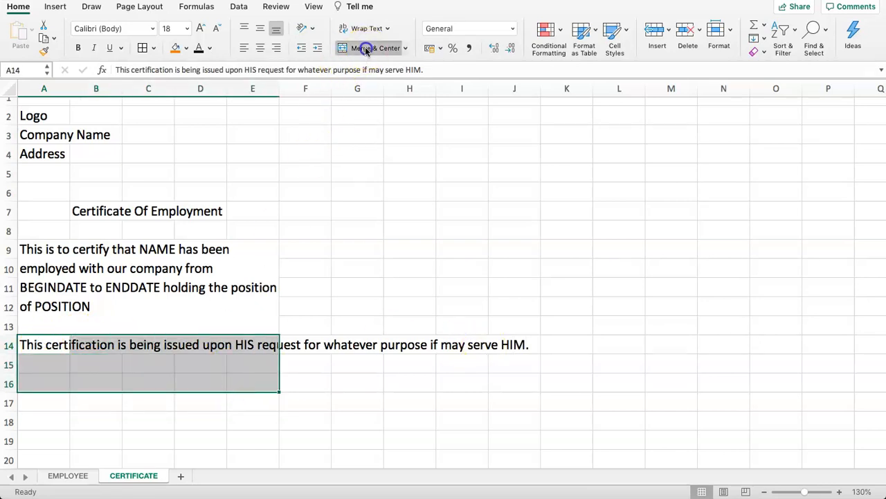
left_click(366, 47)
left_click(357, 28)
Align the certification sentence in the merged A14:E16 cell to the top and left
left_click(244, 28)
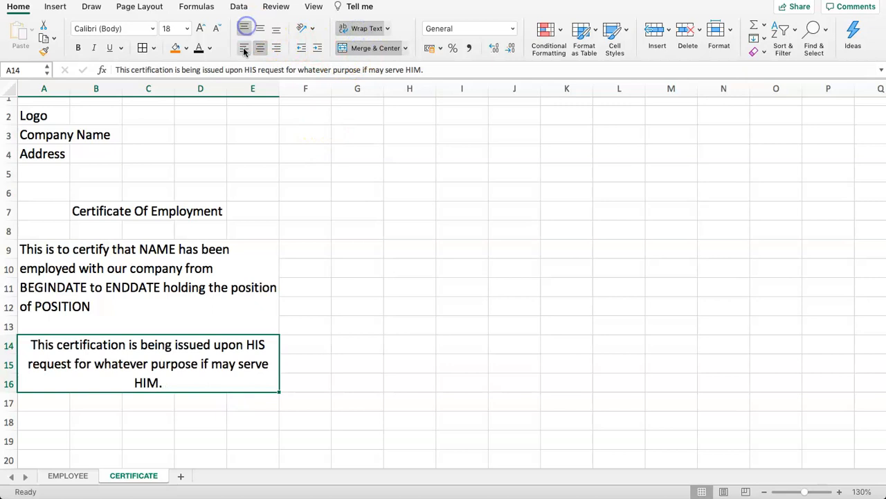
left_click(244, 47)
left_click(123, 405)
Enter "Issued this DAYNUM day of MONTH YEAR, CITY." in cell A18
scroll(81, 387, "down", 1)
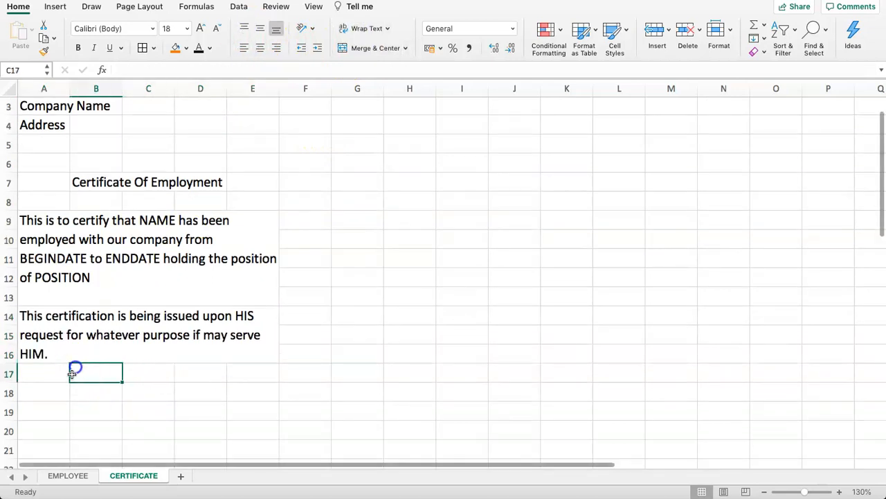
scroll(42, 370, "down", 3)
left_click(42, 324)
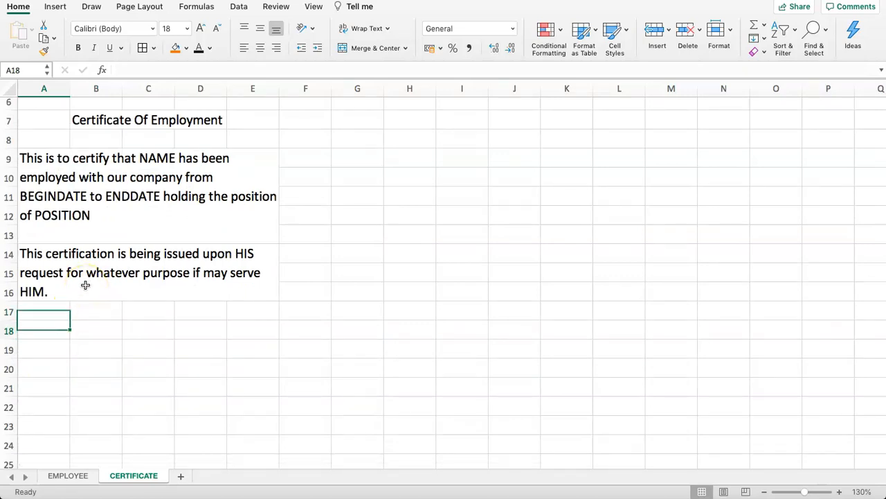
type("Issued t")
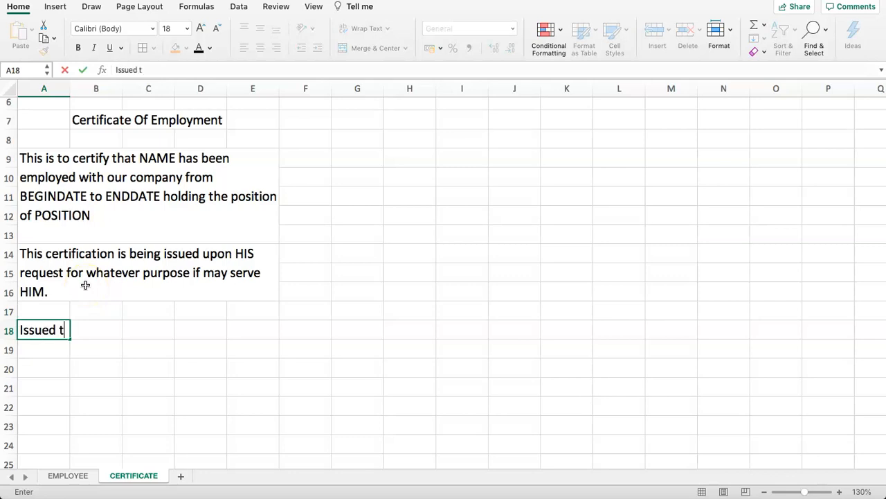
type("his")
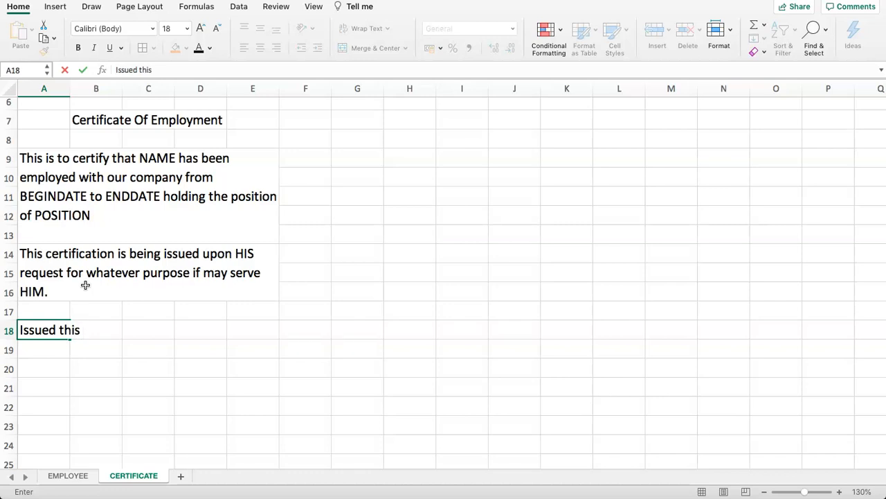
type("DAYNUM")
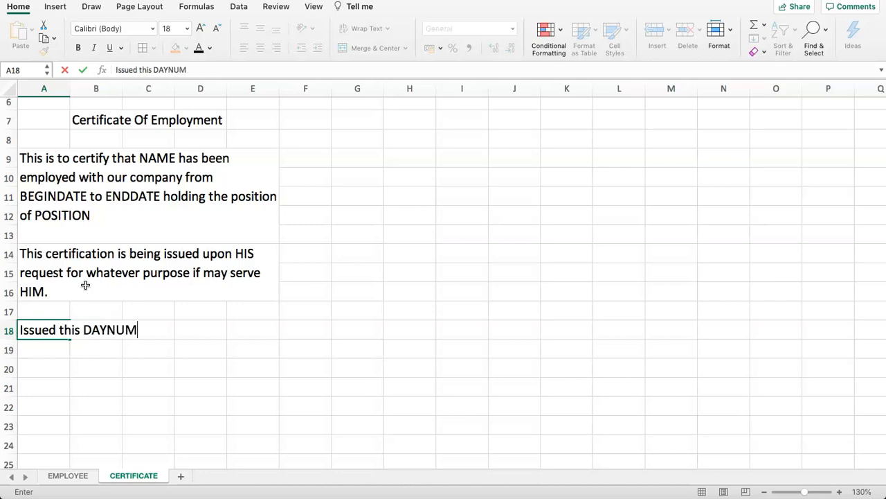
type(" day of MONTH")
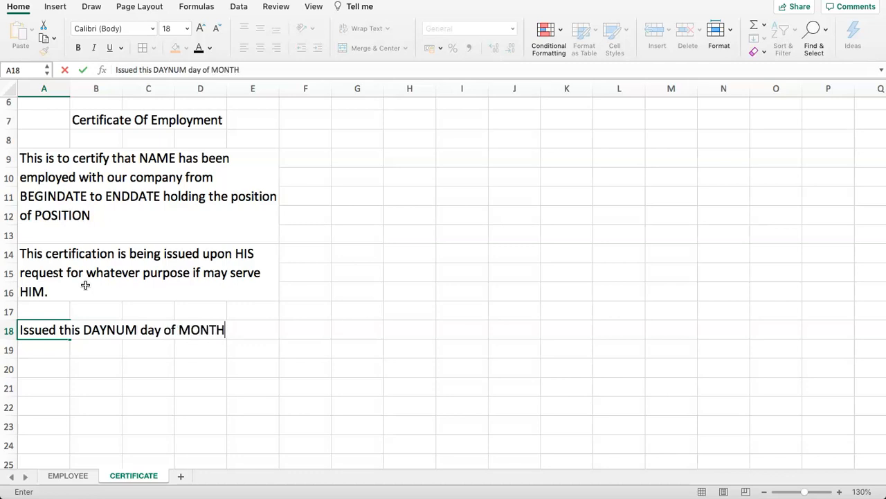
type(" YEAR, CITY.")
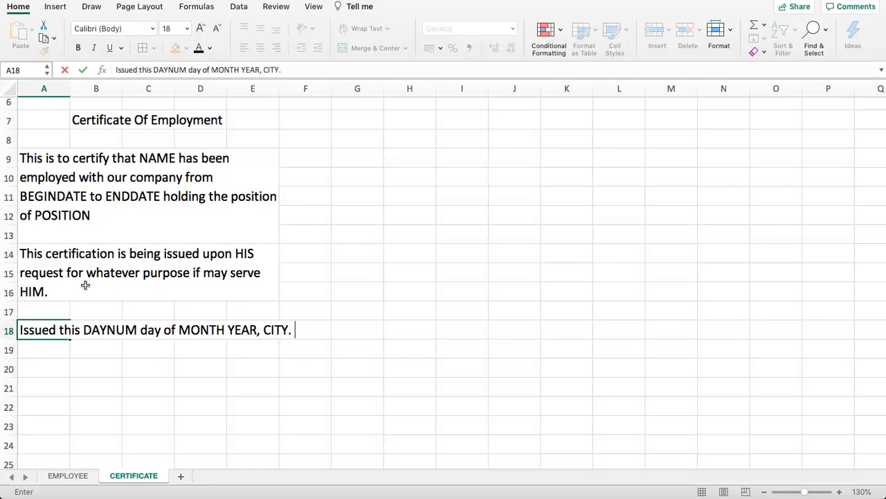
key("Return")
Widen columns A through E to about 12.17 each
left_click_drag(44, 87, 289, 88)
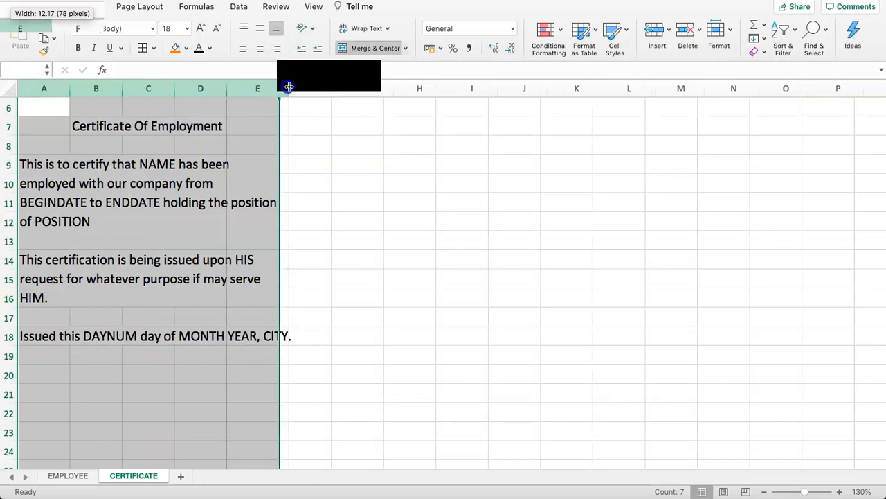
left_click(262, 316)
Merge cells A18:E18 and align the issue date line to the top and left
left_click_drag(277, 337, 47, 337)
left_click(365, 47)
left_click(243, 48)
left_click(243, 28)
left_click(76, 381)
left_click(52, 333)
left_click(51, 320)
left_click(59, 351)
left_click(36, 353)
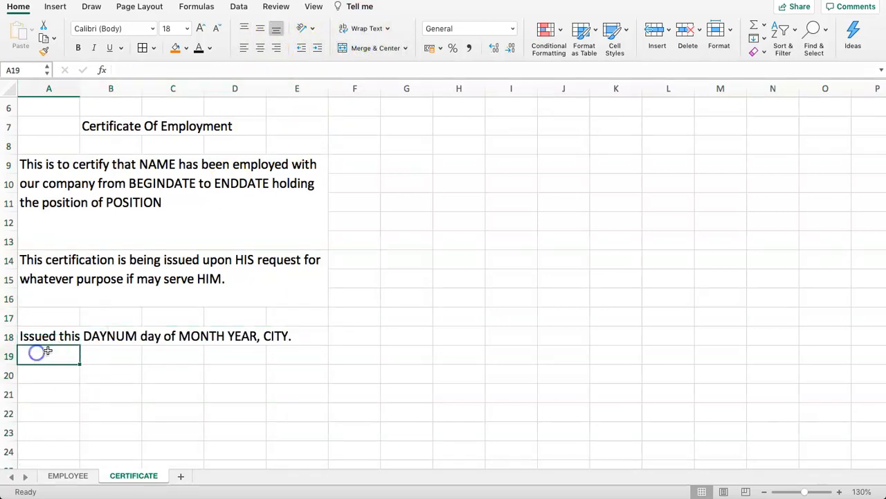
scroll(88, 236, "down", 1)
scroll(87, 237, "up", 5)
left_click_drag(55, 108, 272, 402)
scroll(273, 321, "down", 3)
left_click(139, 298)
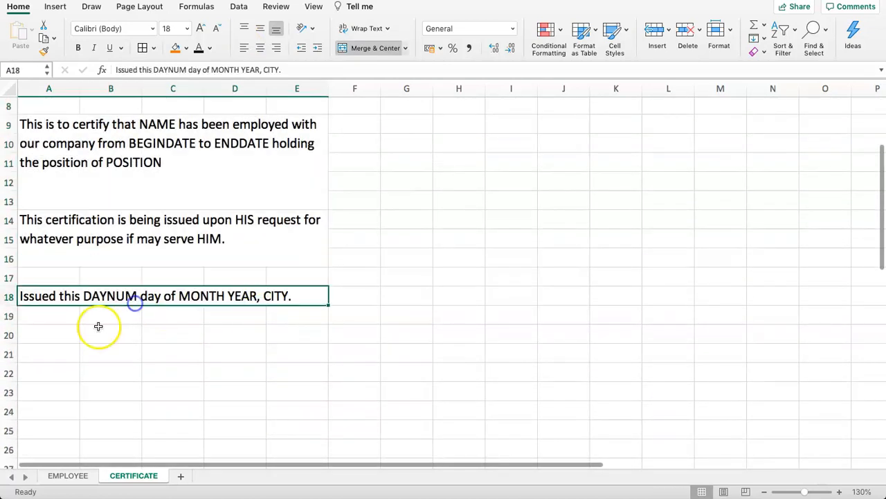
left_click(83, 317)
left_click(69, 328)
scroll(125, 320, "down", 2)
left_click(273, 311)
left_click(270, 297)
mouse_move(239, 295)
left_mouse_down()
mouse_move(286, 292)
mouse_move(226, 299)
left_mouse_up()
type("Sing")
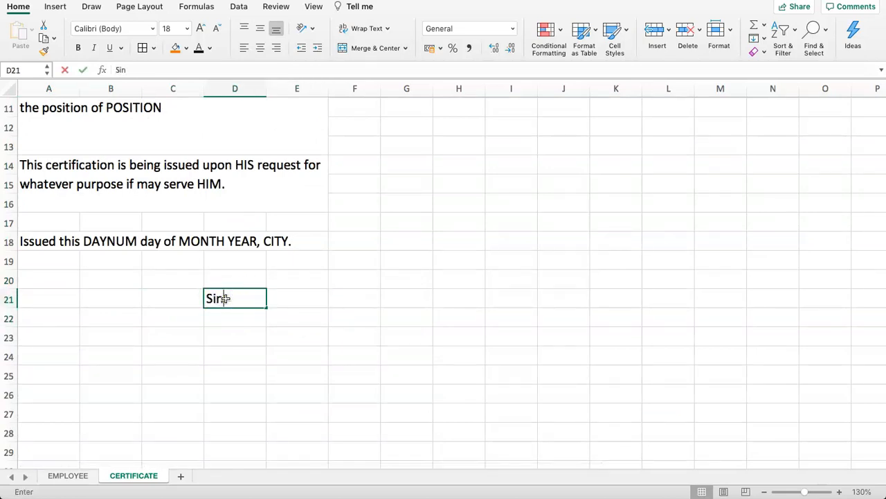
key("BackSpace")
key("BackSpace")
key("BackSpace")
key("BackSpace")
key("Tab")
left_click(226, 299)
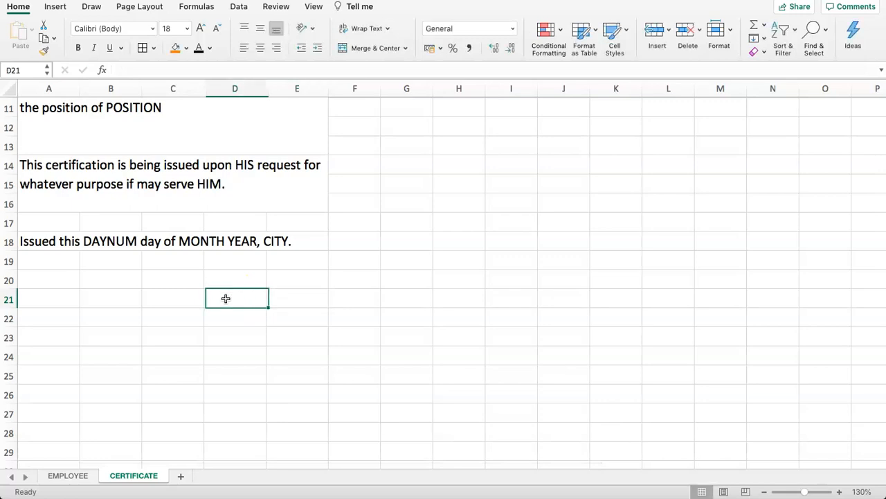
Add a thick bottom border to cells D20:E20 as the signature line
key("Up")
left_click_drag(242, 281, 296, 280)
left_click(153, 48)
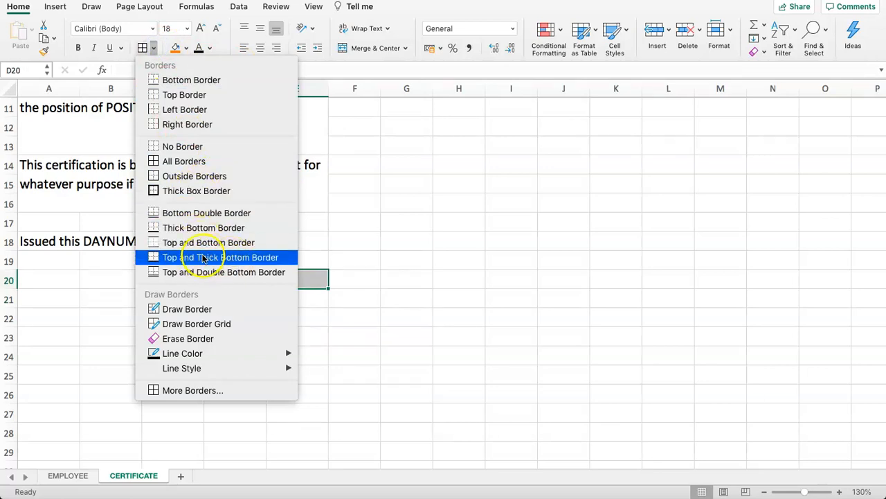
left_click(192, 231)
Enter "YOUR NAME" in D21 and "YOUR POSITION" in D22 beneath the signature line
left_click(254, 313)
left_click(233, 301)
type("YOUR NAME")
key("Return")
type("YO")
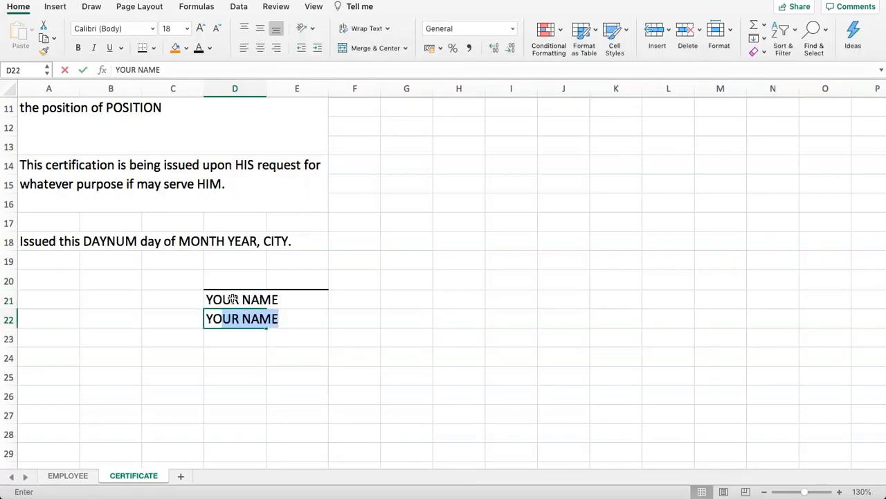
type("UR POSITION")
key("Return")
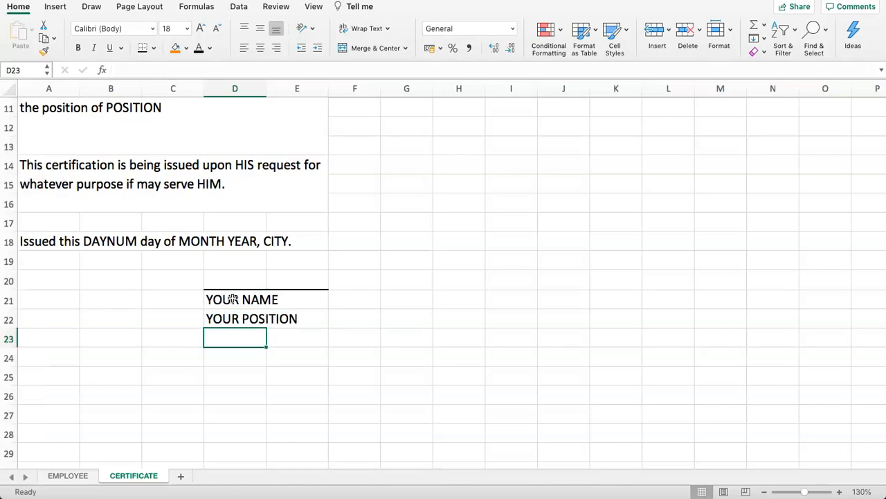
left_click(225, 299)
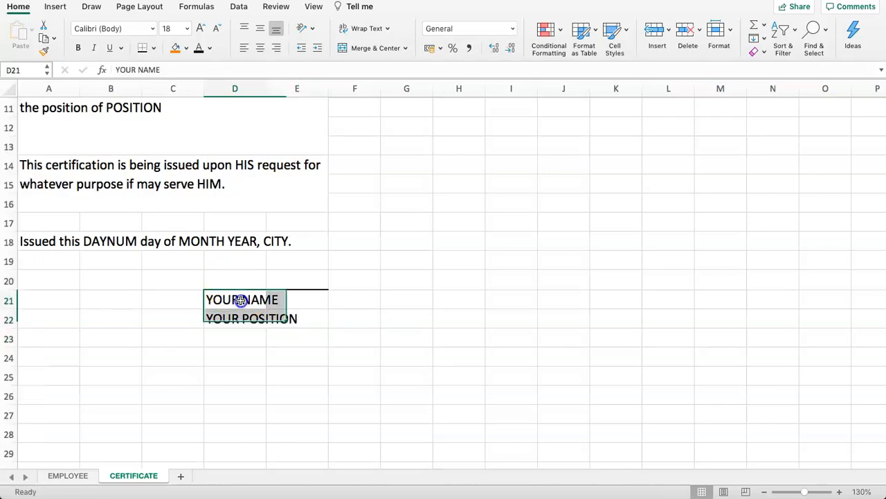
scroll(187, 277, "up", 5)
left_click(173, 237)
left_click(167, 213)
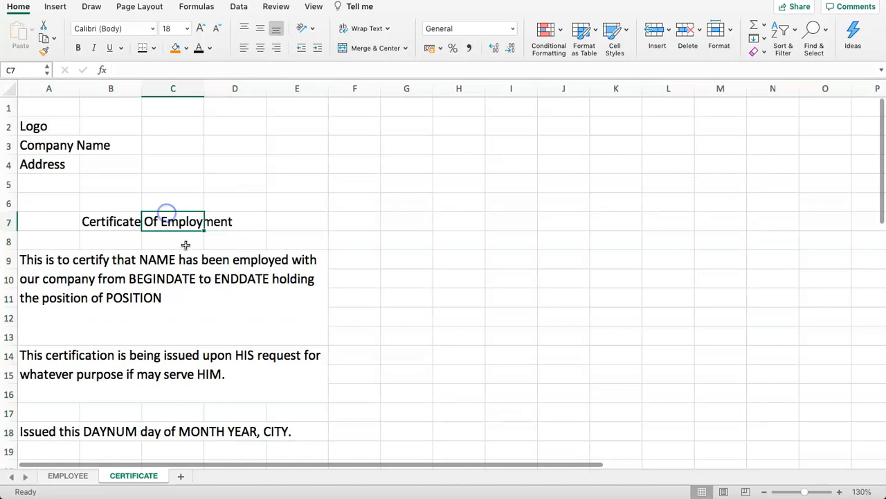
left_click(55, 187)
left_click(61, 206)
left_click_drag(62, 206, 212, 196)
left_click(62, 165)
left_click_drag(51, 124, 71, 186)
left_click(105, 182)
left_click(107, 269)
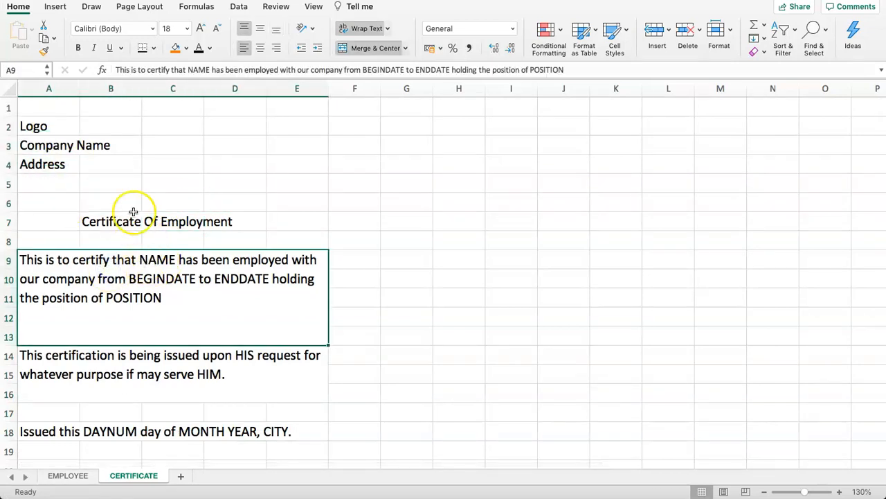
Apply an outside border around the whole certificate range A1:E23
left_click_drag(48, 107, 300, 297)
left_click(153, 47)
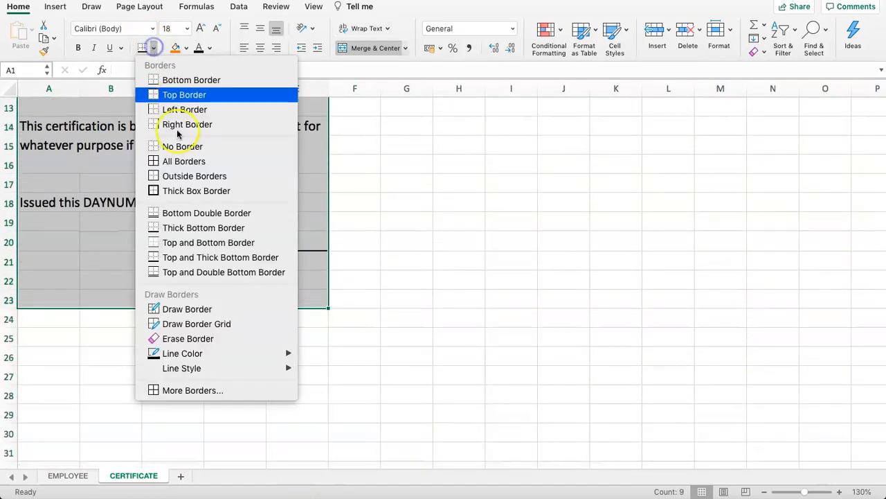
left_click(181, 176)
scroll(348, 288, "up", 5)
left_click(348, 288)
scroll(316, 259, "down", 6)
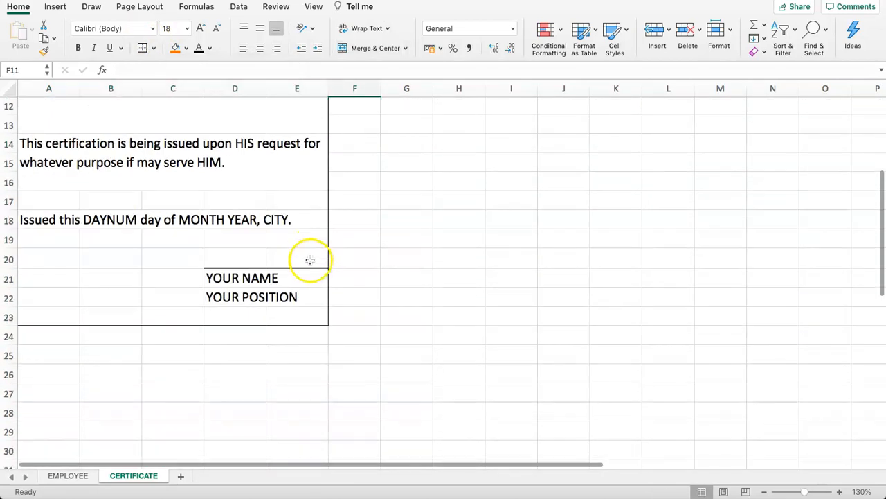
Check the certificate's page fit in Page Layout view and widen columns A through E equally to fill more of the page
left_click(721, 491)
scroll(346, 315, "up", 6)
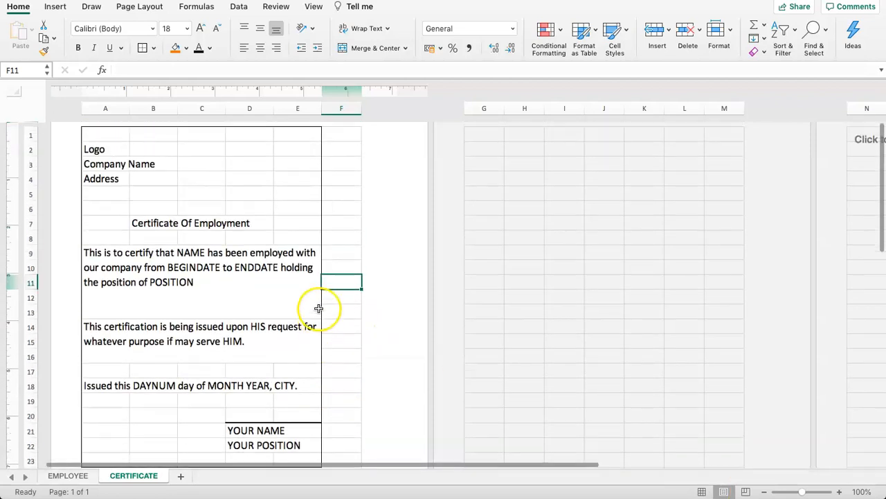
scroll(382, 266, "down", 3)
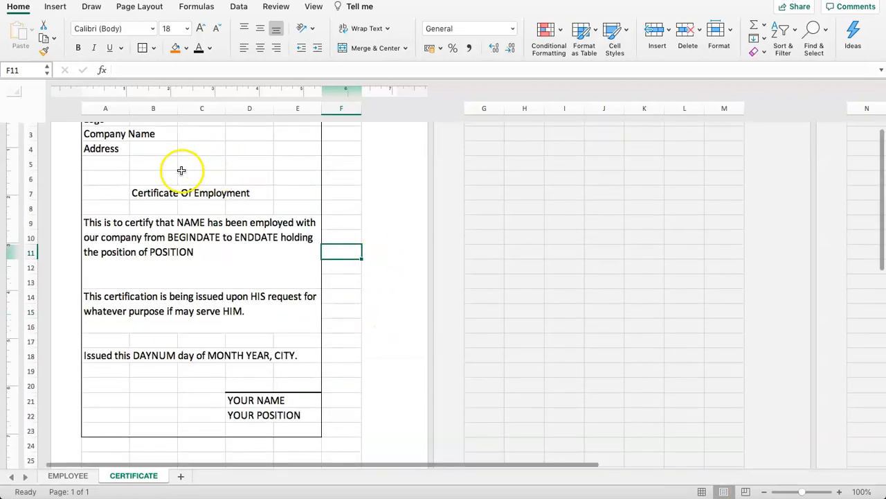
scroll(182, 171, "up", 3)
scroll(273, 210, "down", 5)
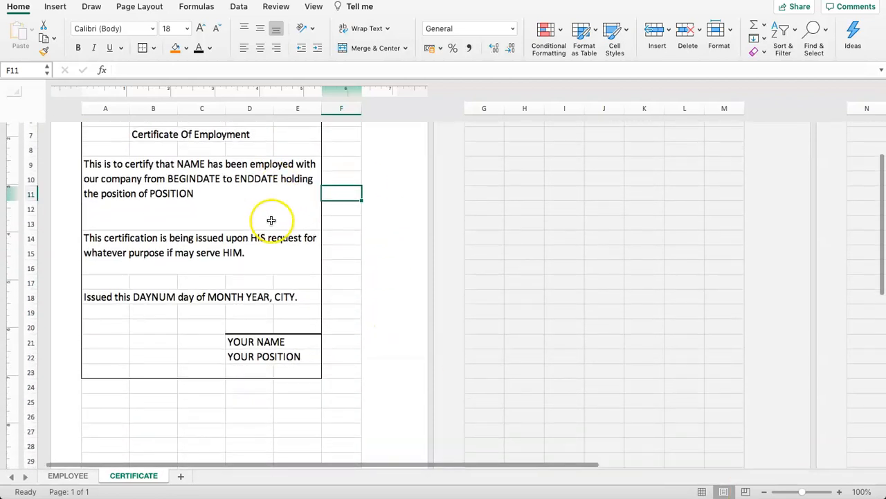
left_click(701, 491)
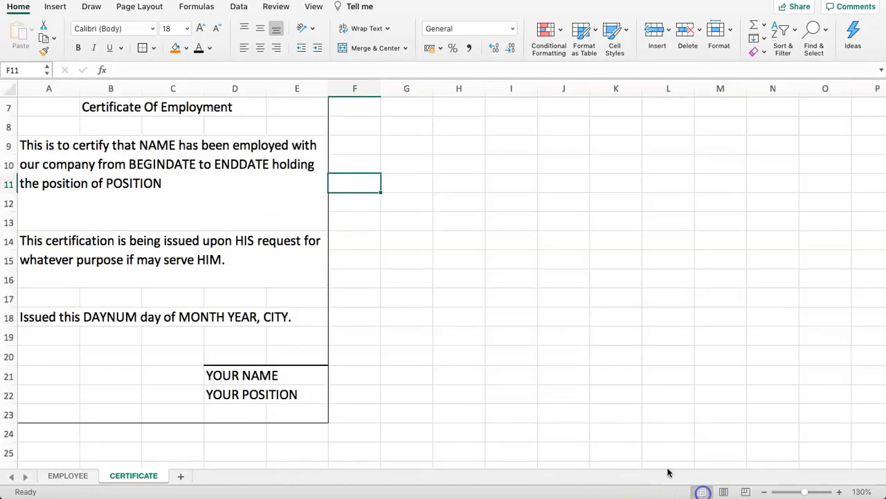
left_click_drag(288, 88, 52, 103)
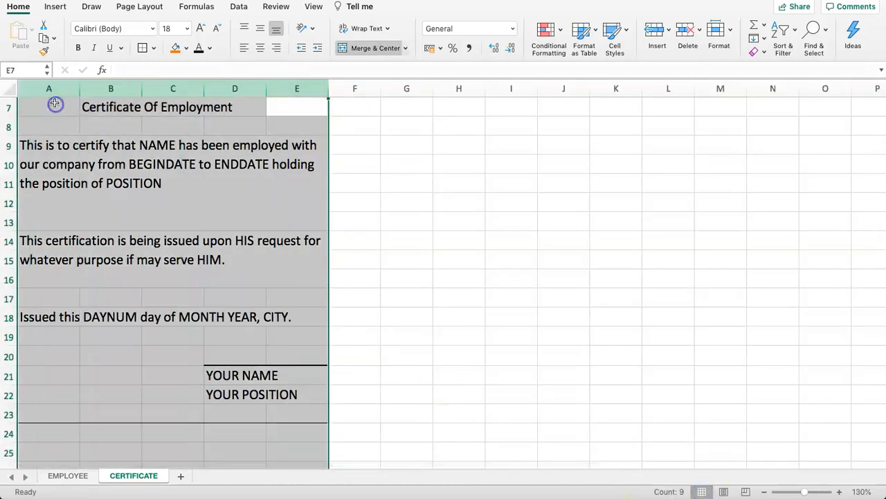
left_click_drag(327, 88, 390, 208)
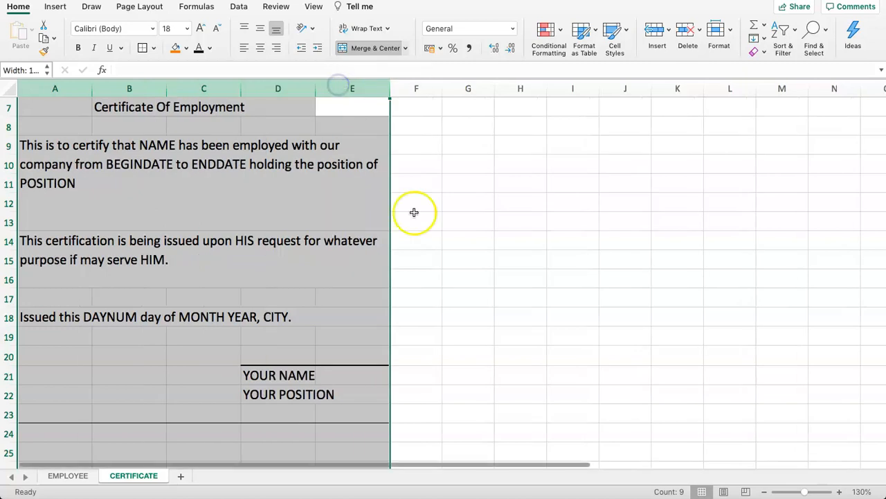
left_click(723, 491)
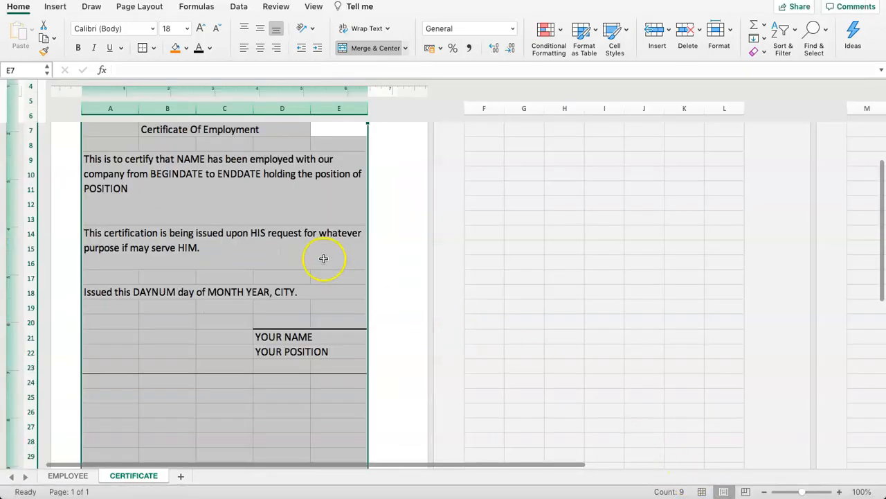
scroll(324, 258, "up", 5)
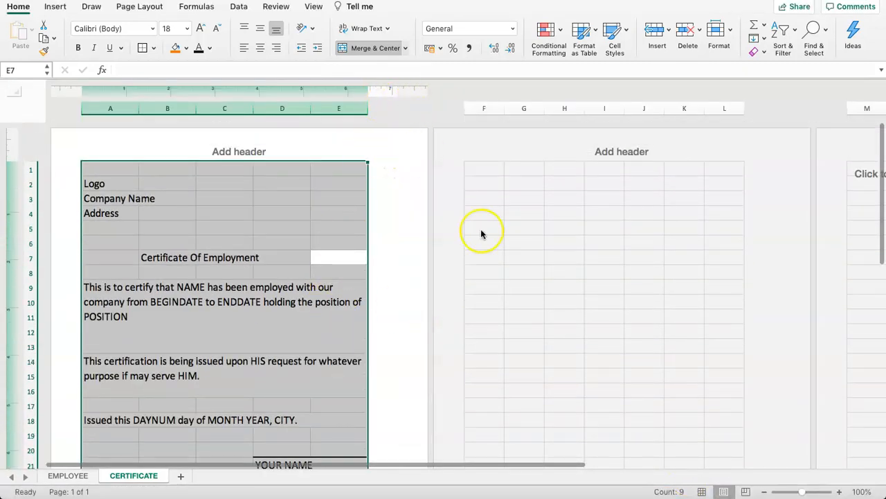
Try widening columns A through E further and check the fit in Page Layout view
left_click(703, 492)
left_click_drag(391, 88, 398, 88)
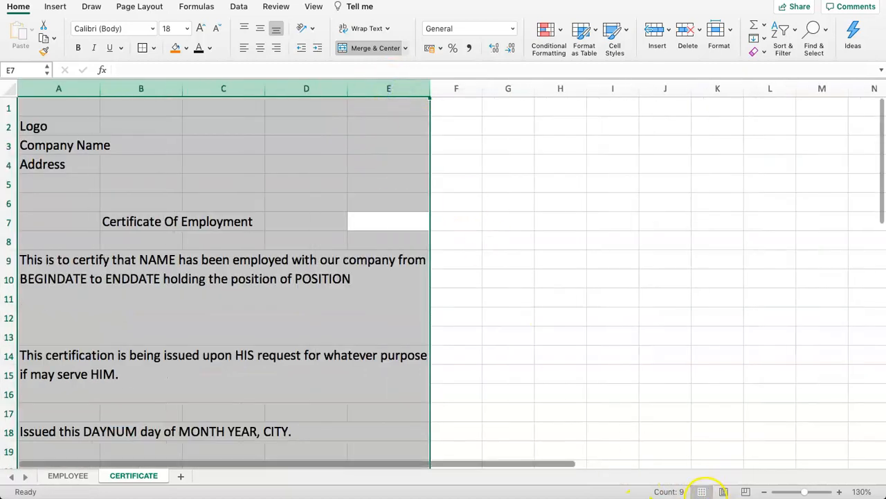
left_click(723, 492)
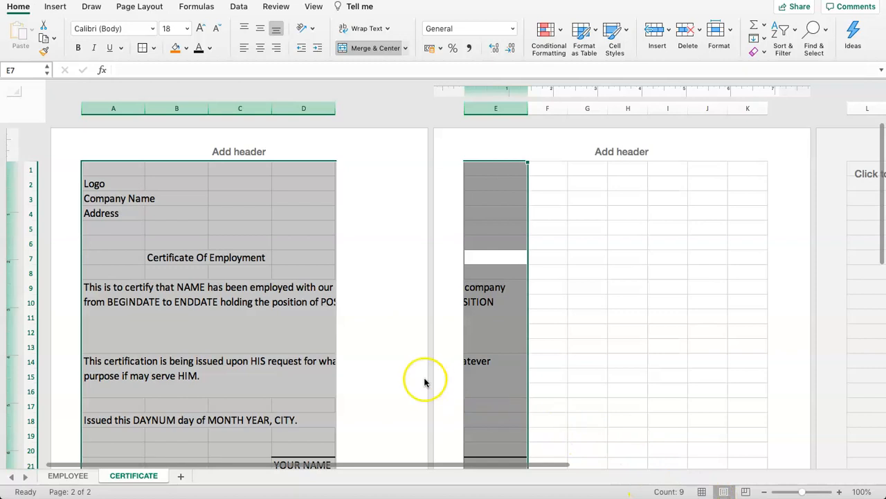
left_click(704, 491)
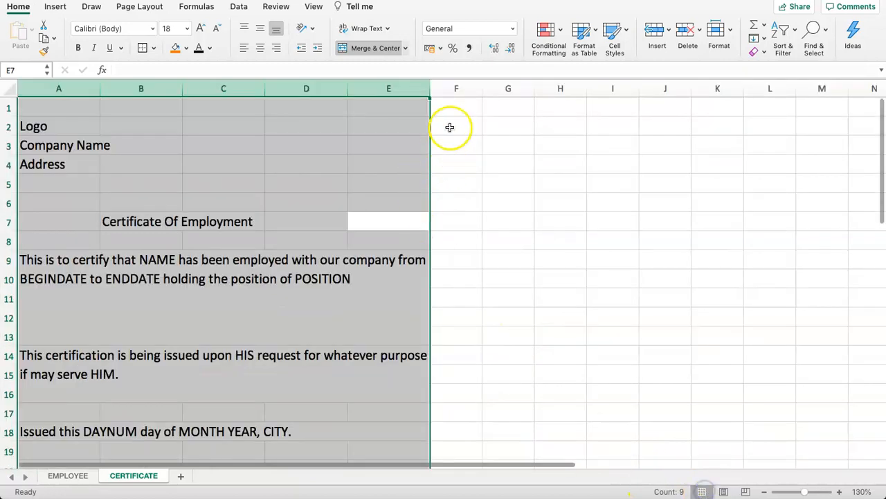
Narrow columns A through E so the certificate fits one page, and check it in Page Layout view
left_click_drag(427, 90, 422, 88)
left_click(441, 220)
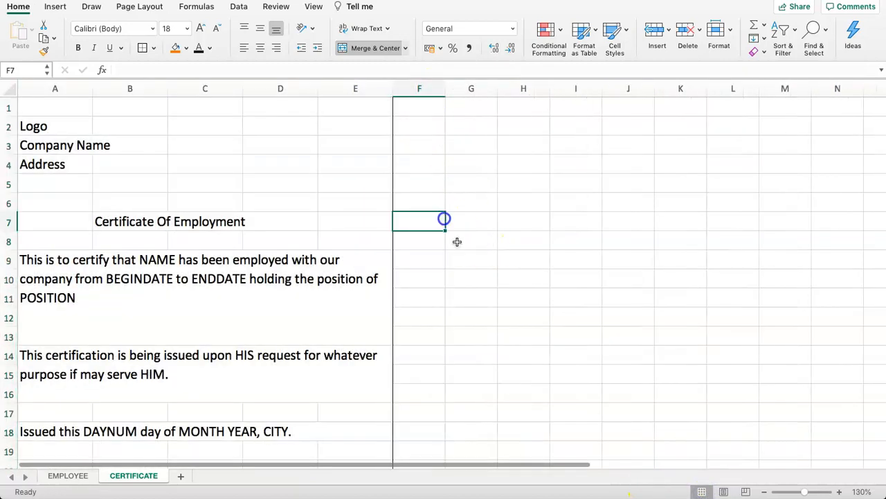
left_click(723, 492)
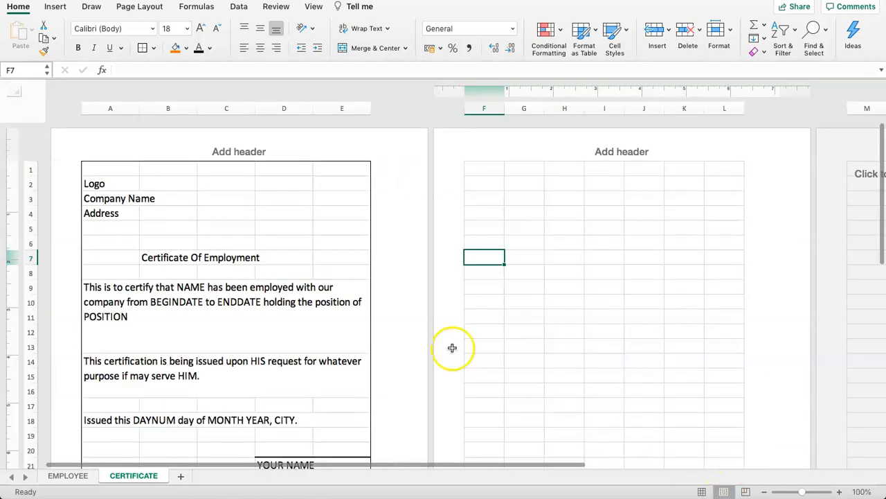
left_click(700, 492)
Widen column E to 17.33
left_click(332, 201)
scroll(331, 185, "down", 3)
scroll(329, 173, "up", 5)
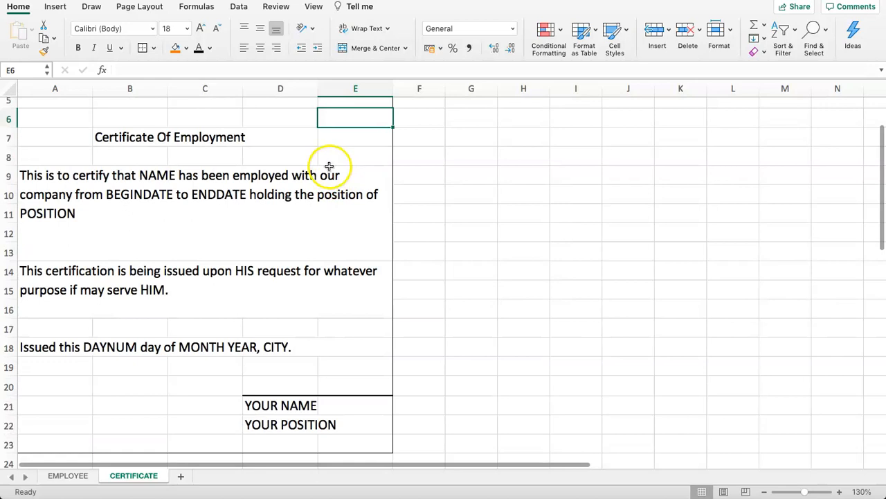
left_click(349, 89)
left_click_drag(392, 86, 406, 87)
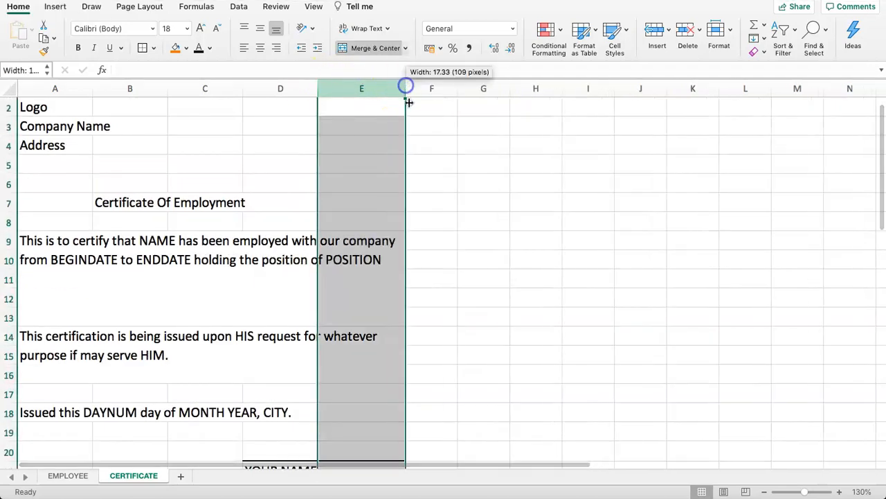
left_click(437, 214)
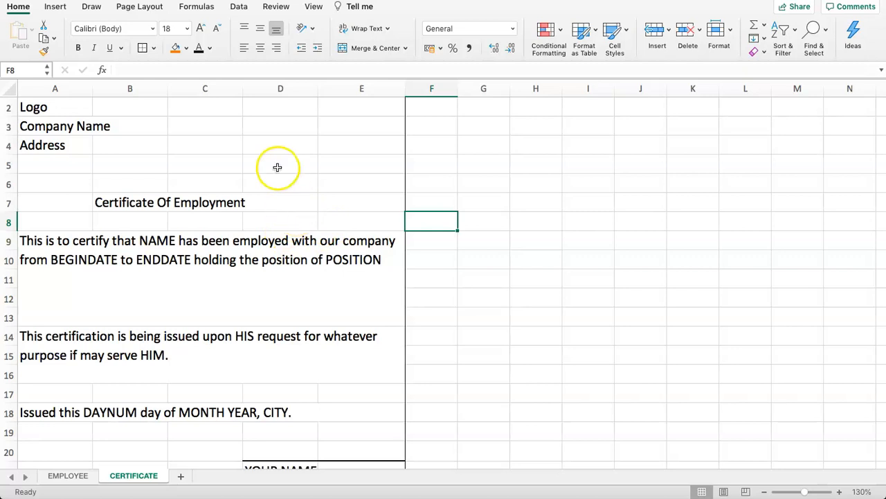
Review the certificate layout from the logo and header lines to the signature block
scroll(226, 168, "up", 1)
scroll(184, 159, "down", 5)
left_click(228, 275)
left_click(171, 257)
left_click_drag(362, 333, 131, 224)
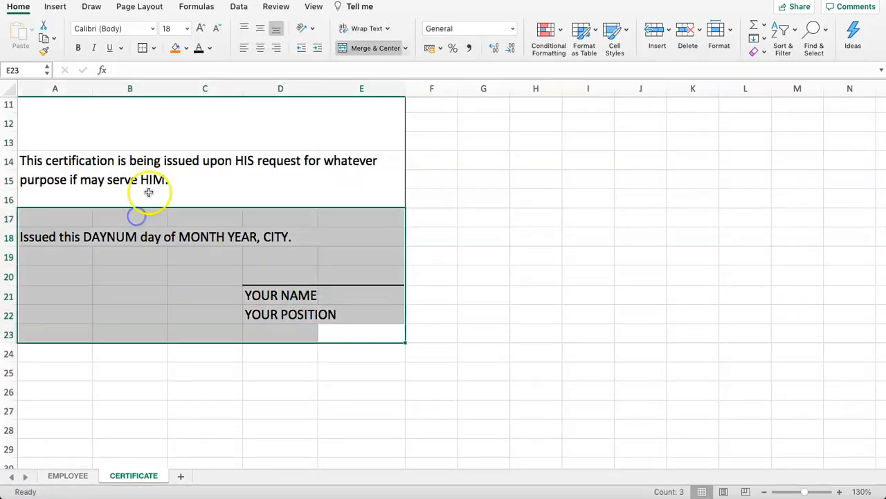
scroll(148, 192, "up", 5)
left_click_drag(59, 111, 265, 413)
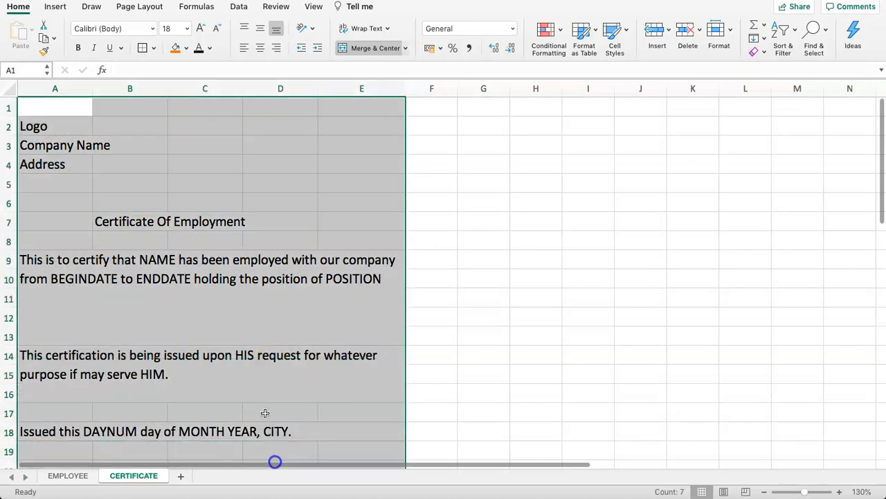
scroll(263, 376, "down", 5)
scroll(342, 356, "up", 5)
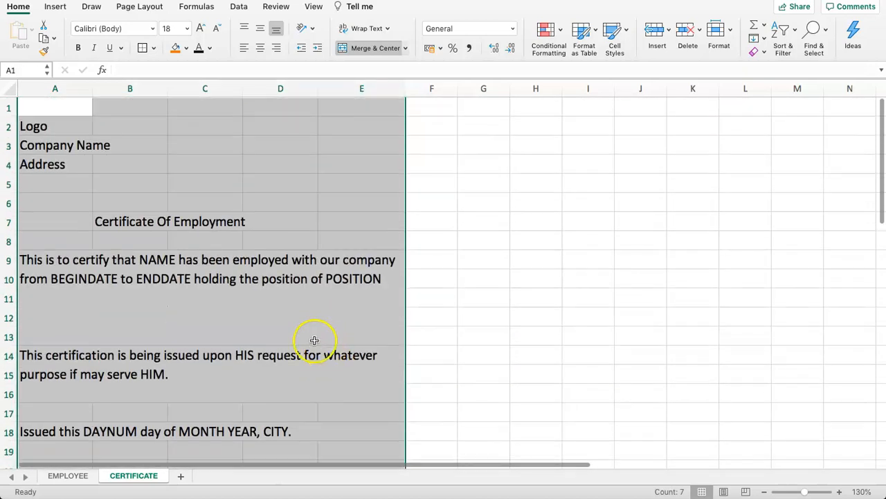
left_click(58, 124)
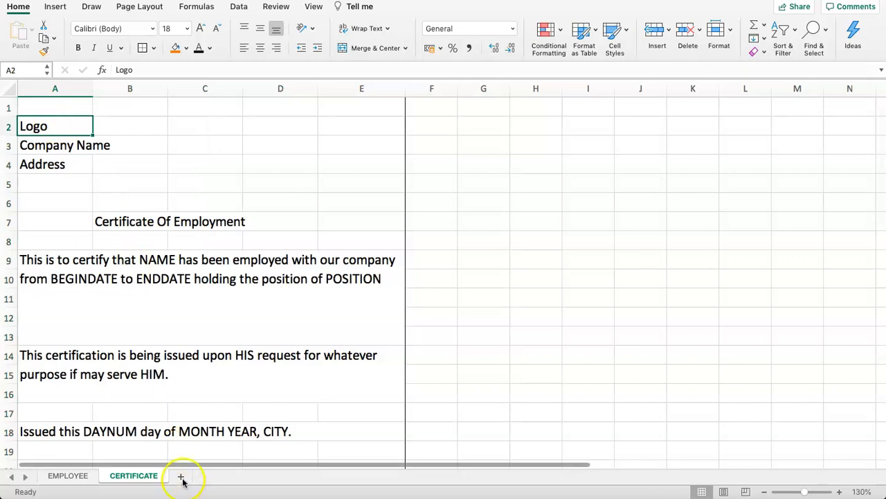
Unmerge the first paragraph's cells A9:E13 and re-merge it across A9:E11 with wrapped, left-aligned text
left_click(142, 268)
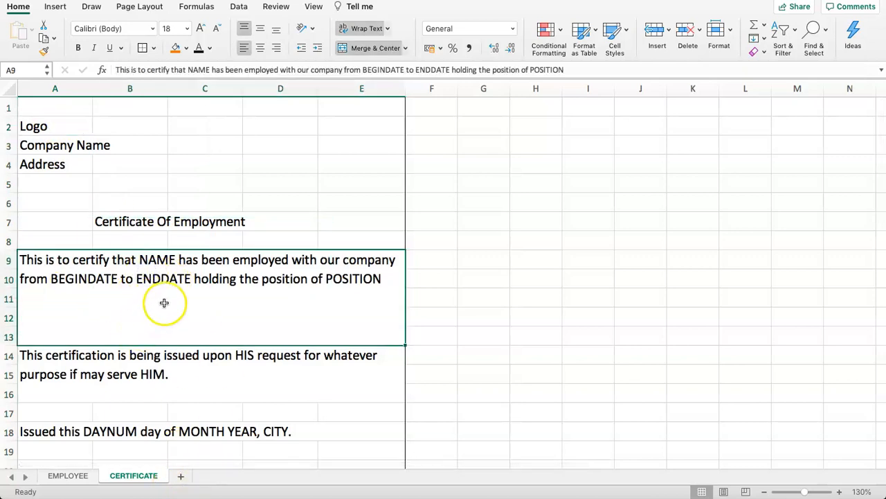
left_click(365, 52)
left_click(109, 311)
left_click(60, 259)
left_click_drag(60, 259, 374, 304)
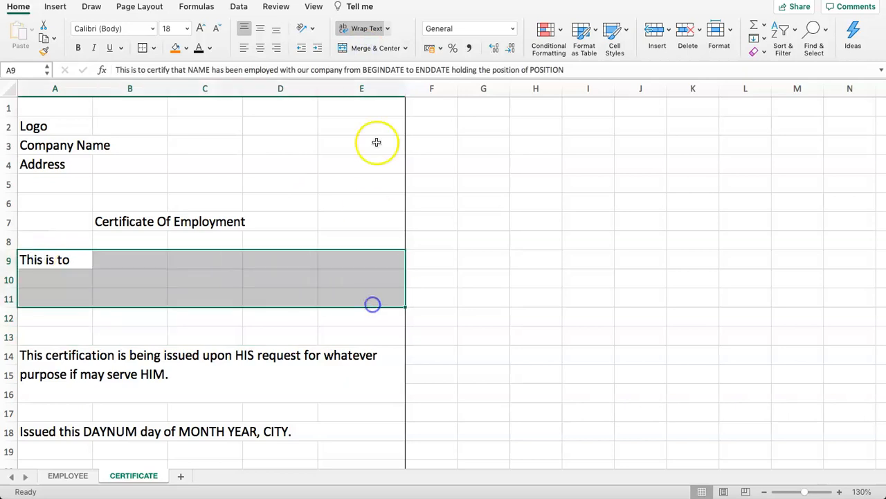
left_click(360, 29)
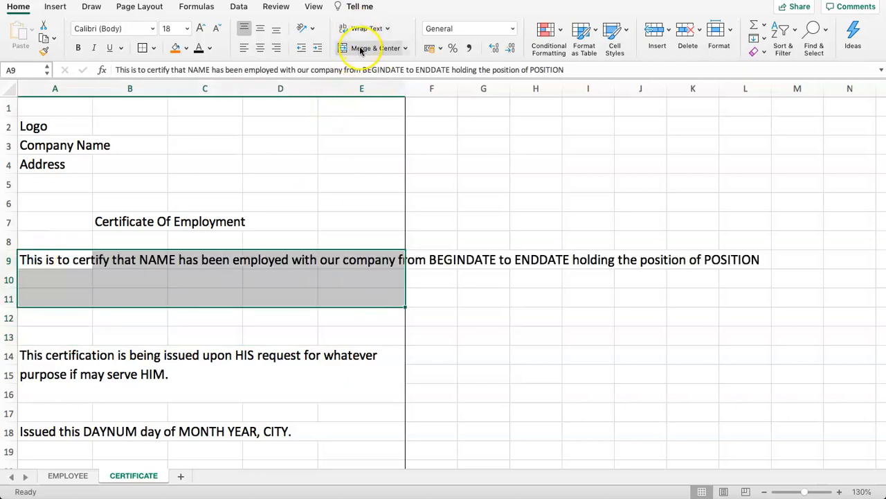
left_click(357, 50)
left_click(358, 29)
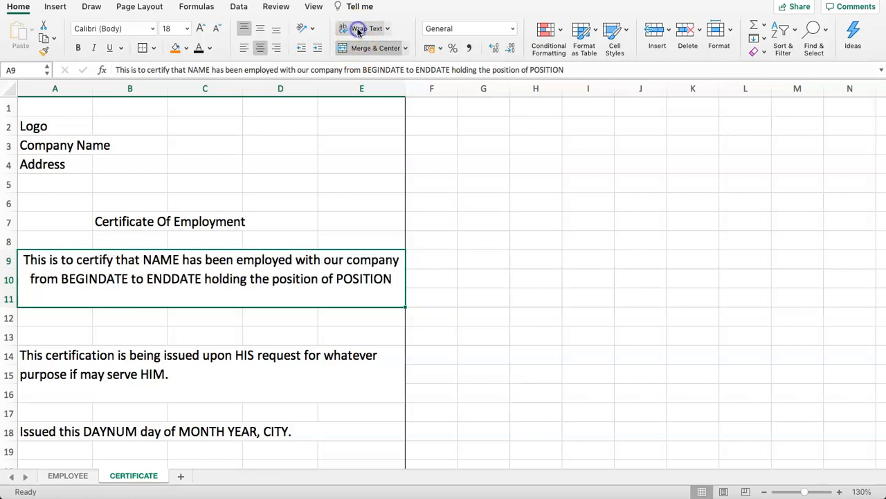
left_click(243, 47)
Delete the empty rows 12 and 13 and the extra blank row 15 above the issue date line
left_click_drag(6, 317, 6, 336)
right_click(7, 336)
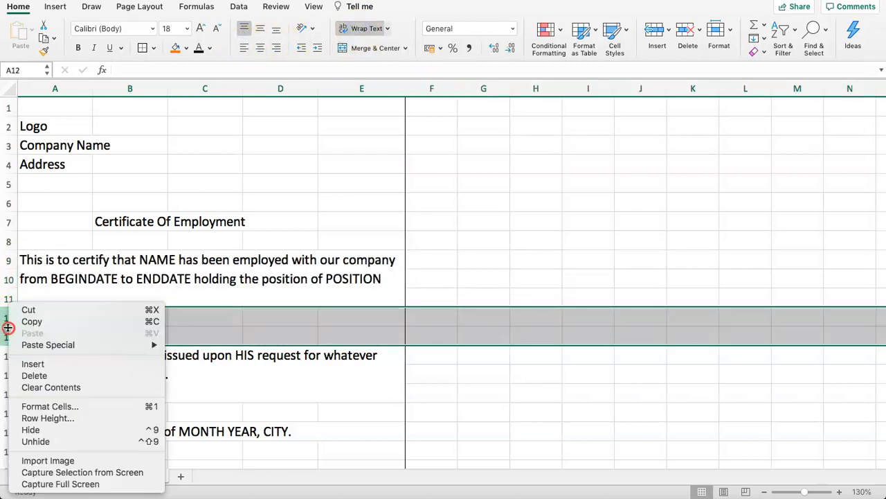
left_click(42, 375)
left_click(122, 389)
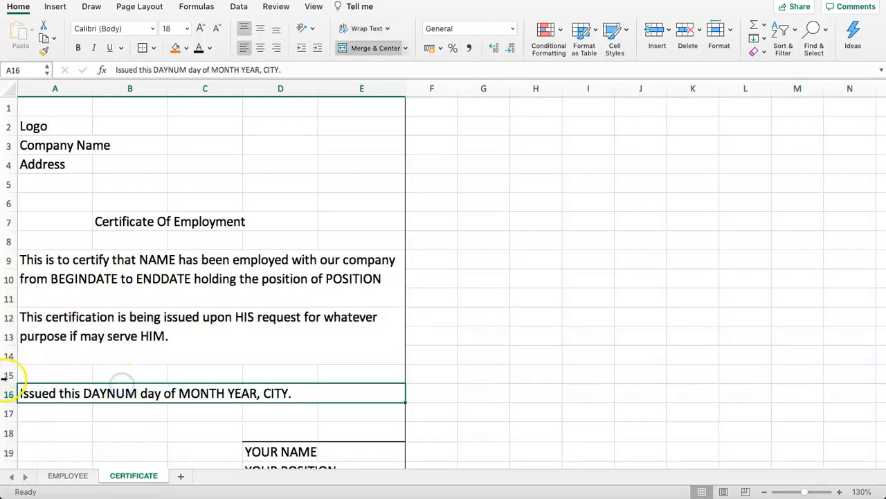
left_click(7, 375)
right_click(5, 375)
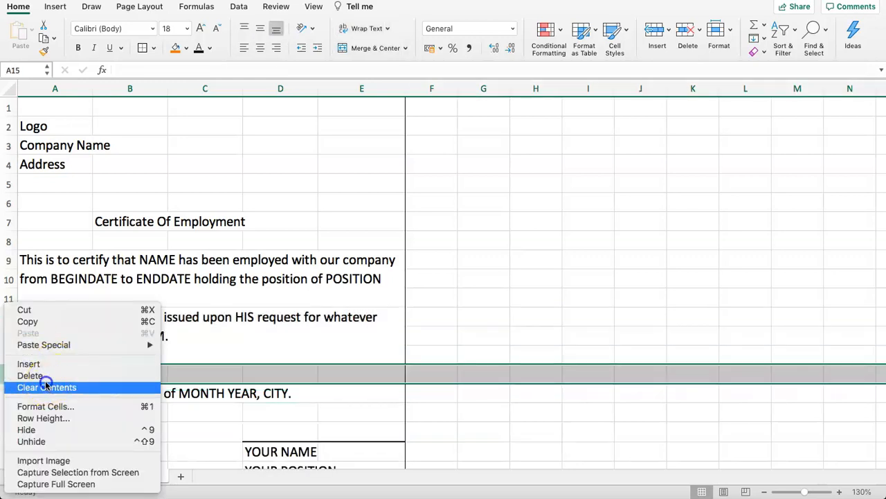
left_click(43, 374)
left_click(313, 382)
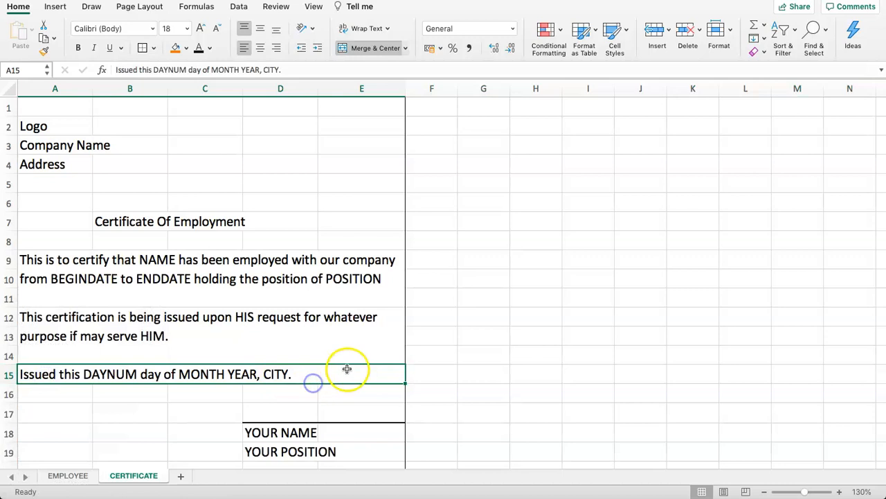
Merge and center the "Certificate Of Employment" title across A7:E7 and increase its font by two size steps
left_click(255, 272)
left_click(161, 220)
left_click(136, 223)
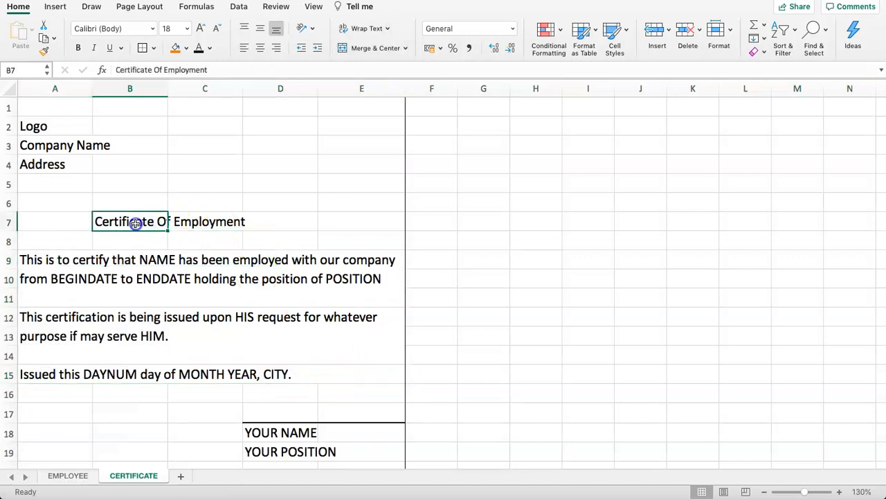
left_click_drag(135, 224, 272, 222)
left_click_drag(79, 214, 353, 217)
left_click(367, 48)
left_click(201, 28)
left_click(203, 28)
left_click(351, 150)
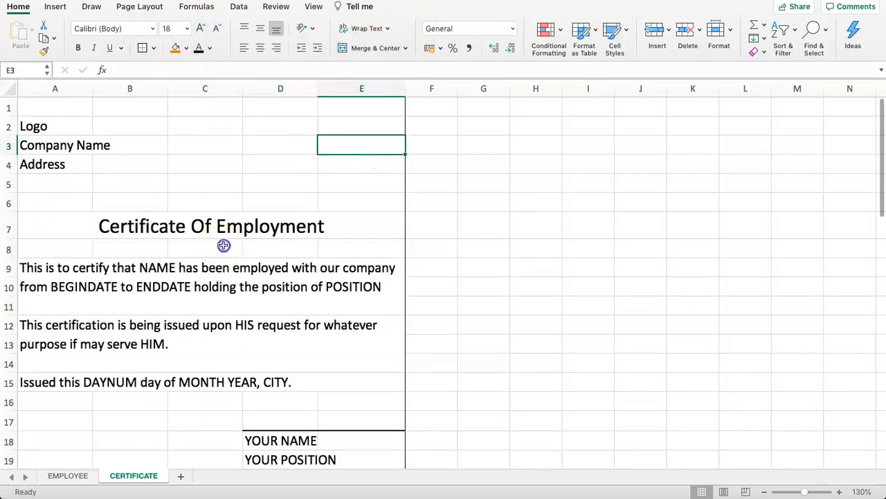
left_click(165, 229)
left_click(113, 168)
left_click_drag(34, 126, 176, 178)
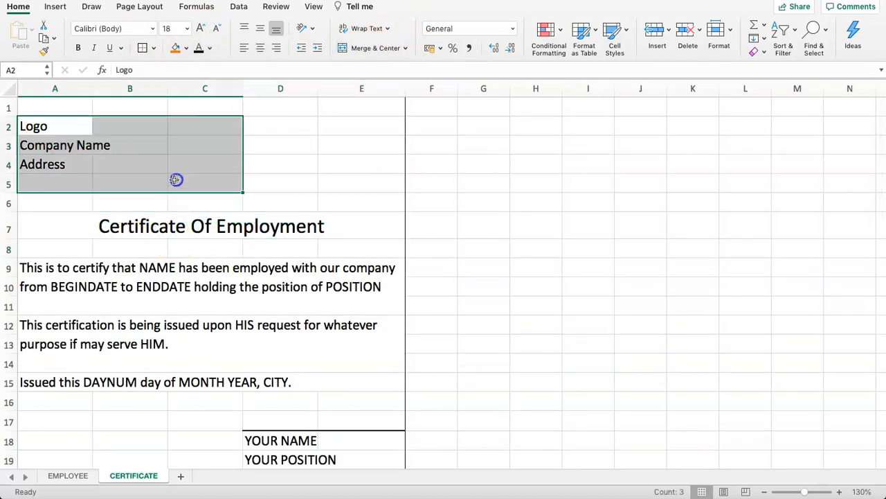
left_click(176, 178)
scroll(176, 194, "down", 3)
left_click(177, 214)
left_click(221, 183)
scroll(231, 178, "up", 3)
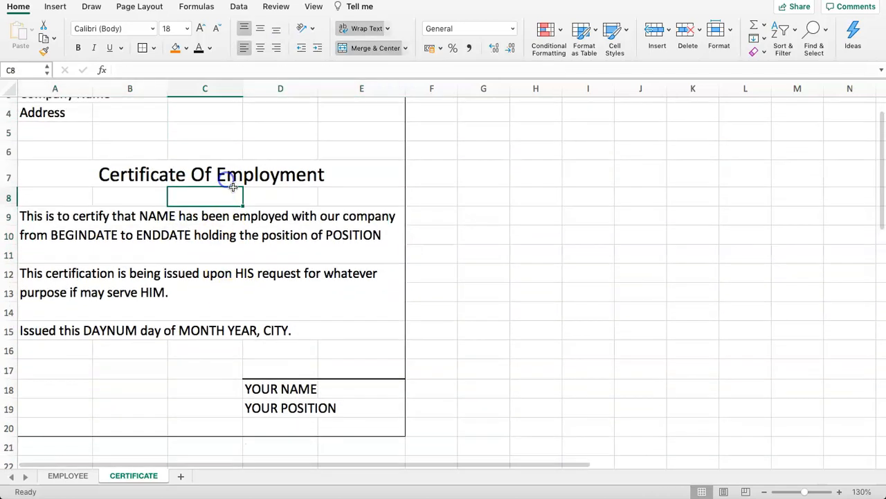
Create a copy of the EMPLOYEE sheet and place it at the end of the workbook
right_click(131, 478)
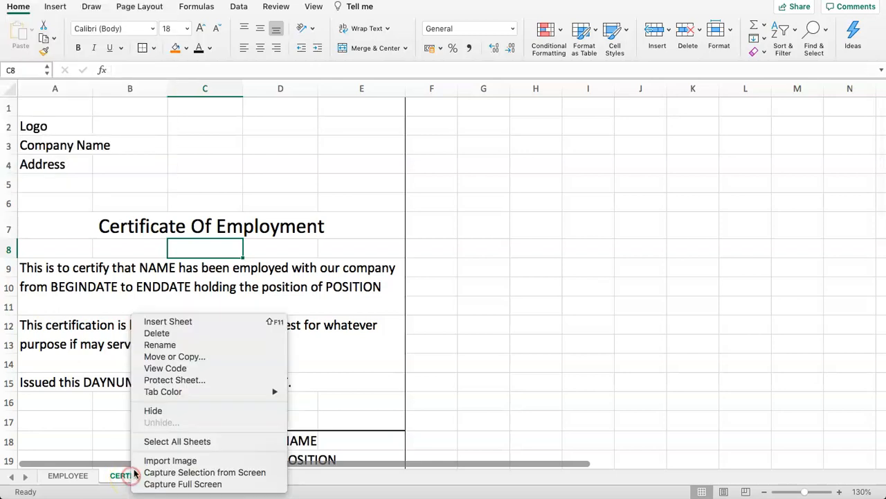
left_click(417, 328)
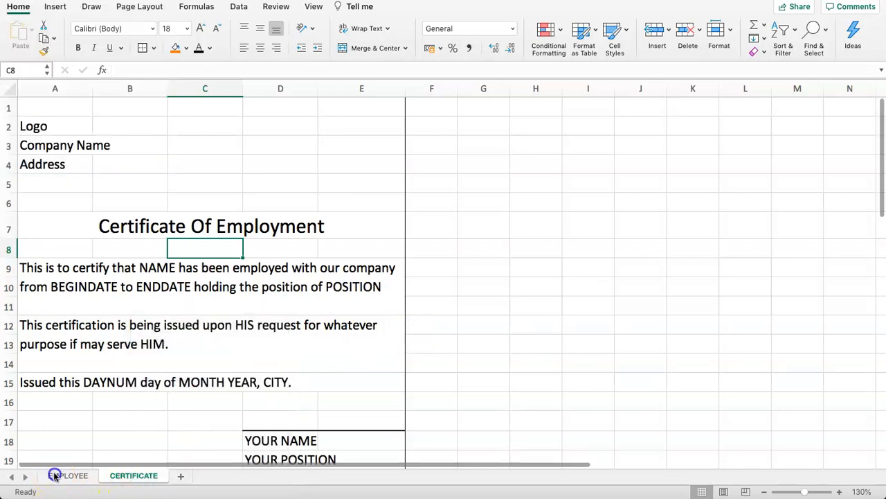
left_click(68, 475)
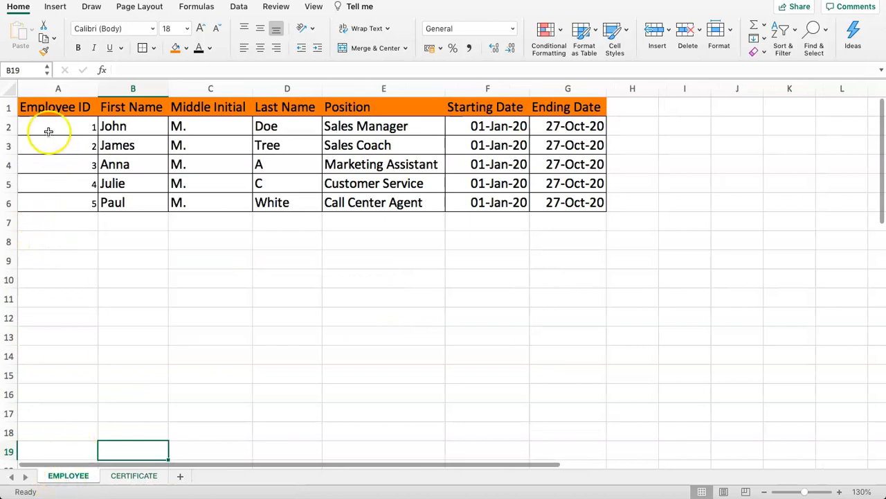
left_click(49, 109)
right_click(68, 478)
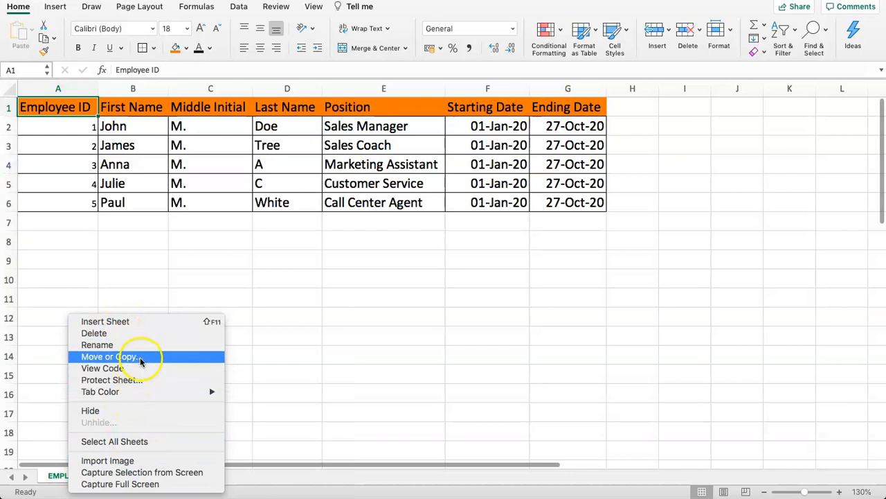
left_click(141, 357)
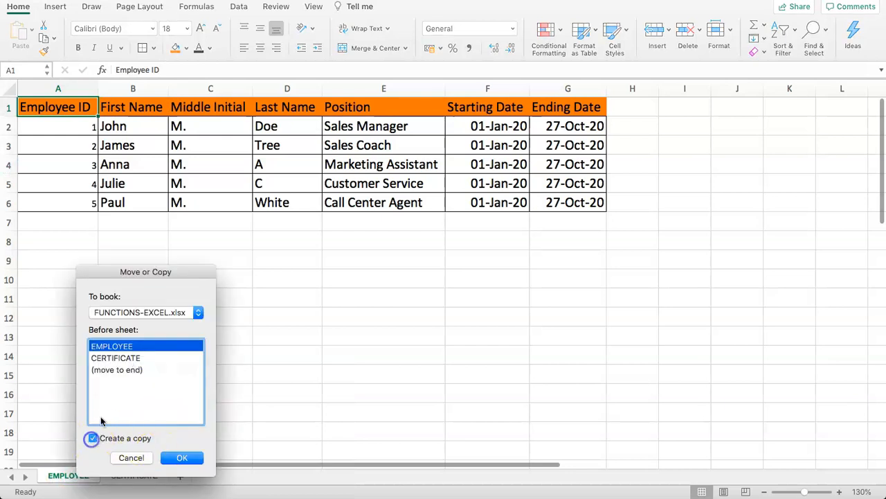
left_click(109, 370)
left_click(182, 458)
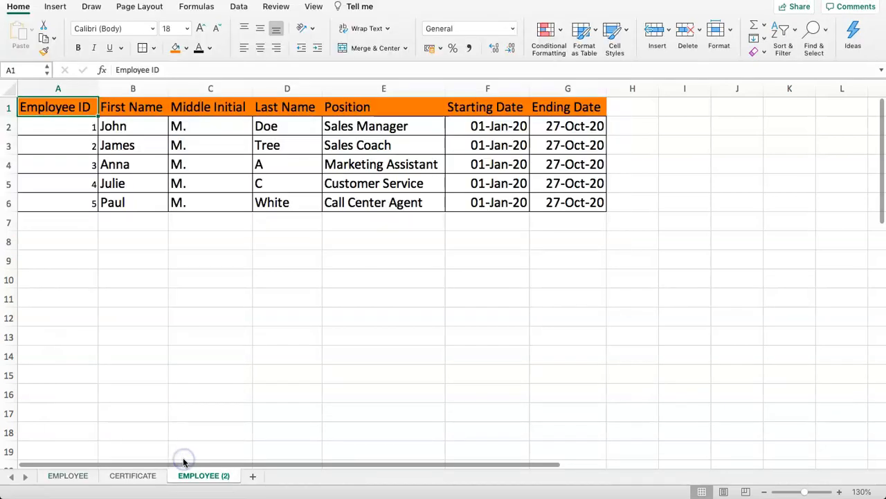
Rename the copied employee sheet as DASHBOARD
double_click(190, 476)
type("DASHBOARD")
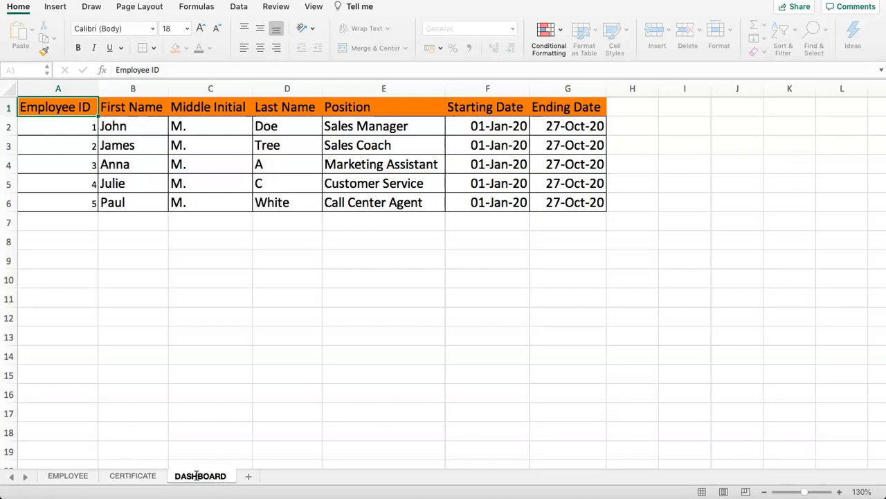
left_click(251, 256)
left_click_drag(168, 131, 626, 224)
left_click(572, 241)
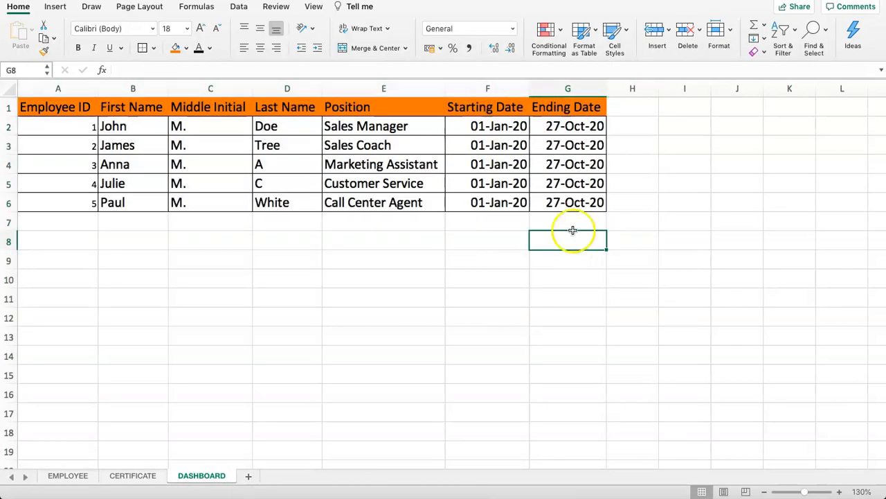
Review the title and paragraphs on the CERTIFICATE sheet and copy the first paragraph in A9
left_click(132, 475)
left_click(127, 226)
left_click(122, 279)
left_click(145, 357)
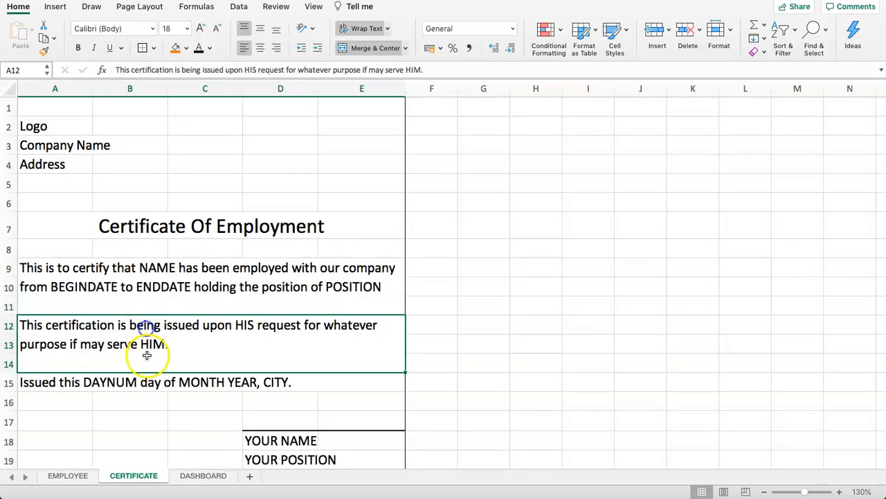
left_click(137, 267)
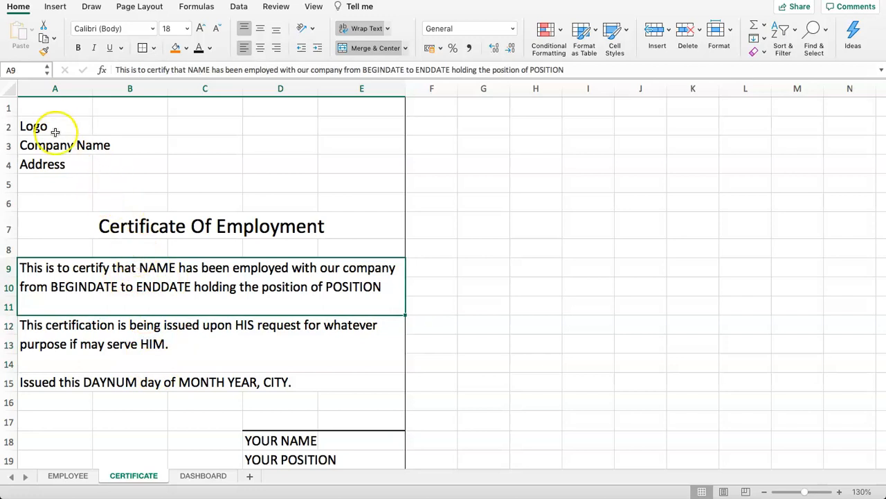
left_click(147, 270)
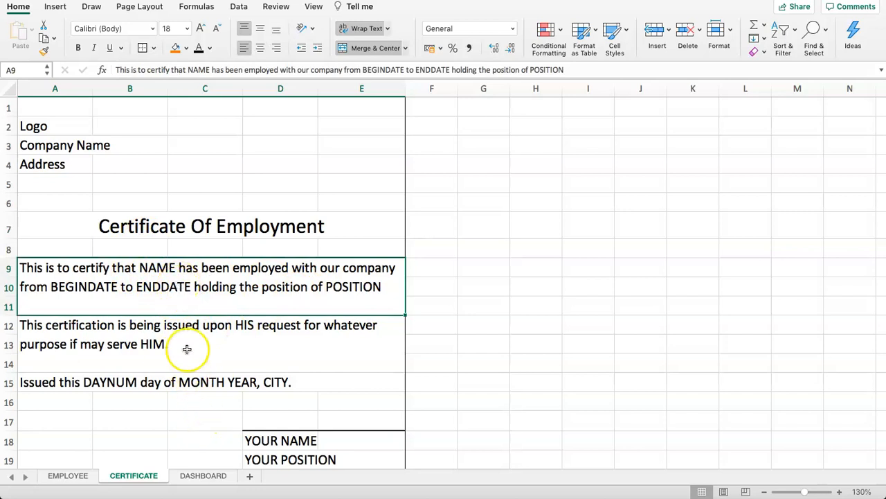
key("super+c")
Delete all cells of the duplicated table on the DASHBOARD sheet to leave it blank
left_click(203, 476)
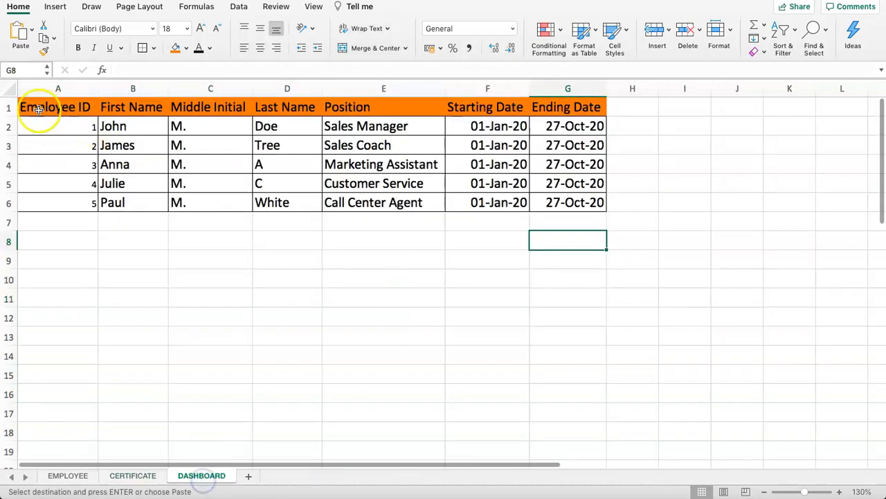
left_click(11, 92)
right_click(11, 92)
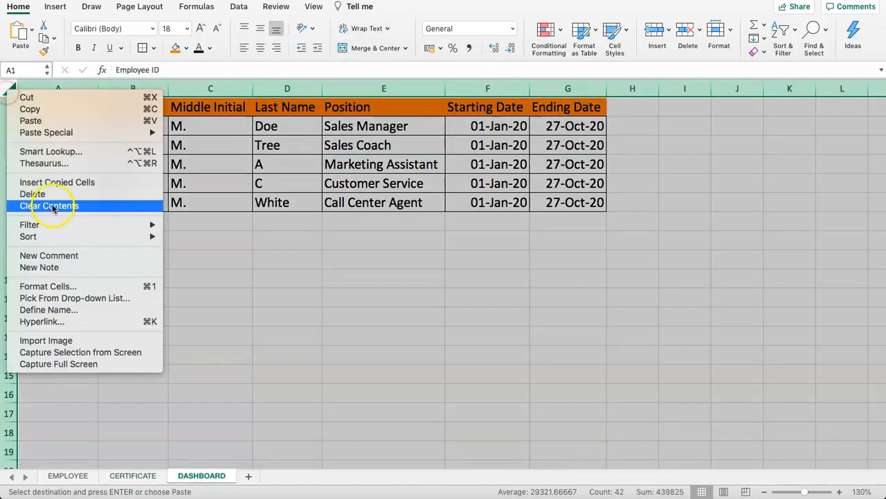
left_click(47, 196)
left_click(68, 189)
left_click(55, 128)
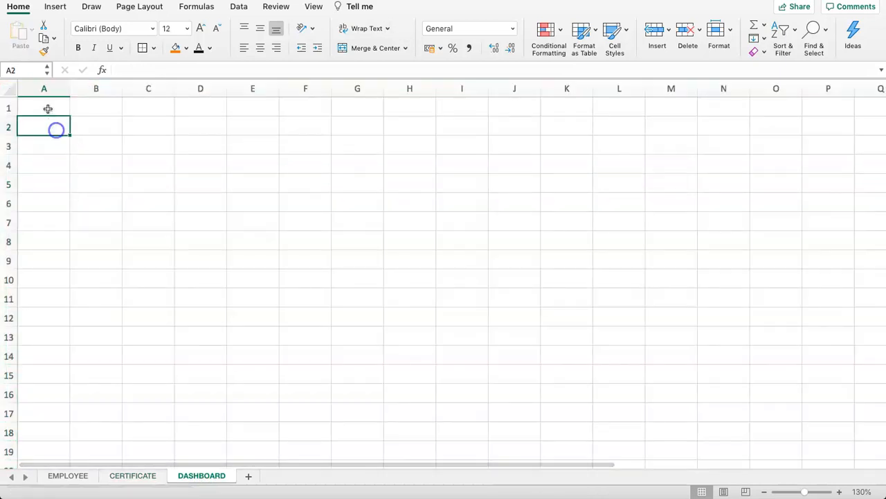
key("Up")
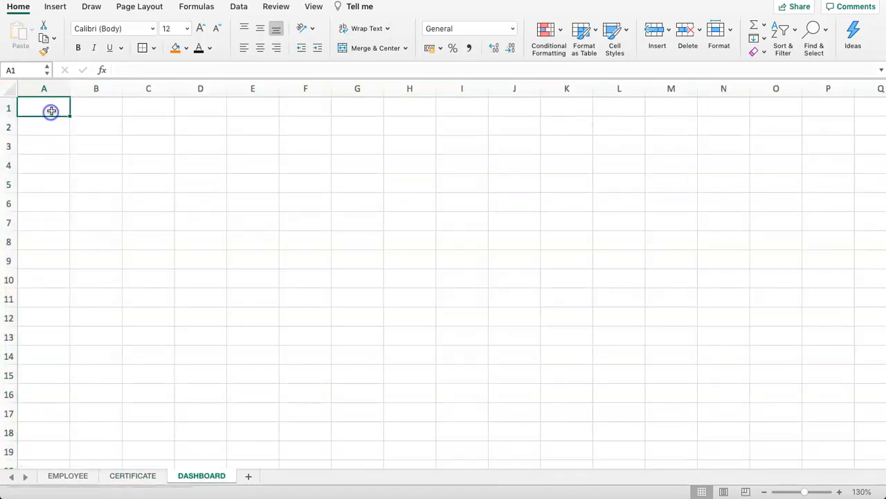
Enter the label SELECT EMPLOYEE in cell A2 and widen column A to fit it
left_click(55, 129)
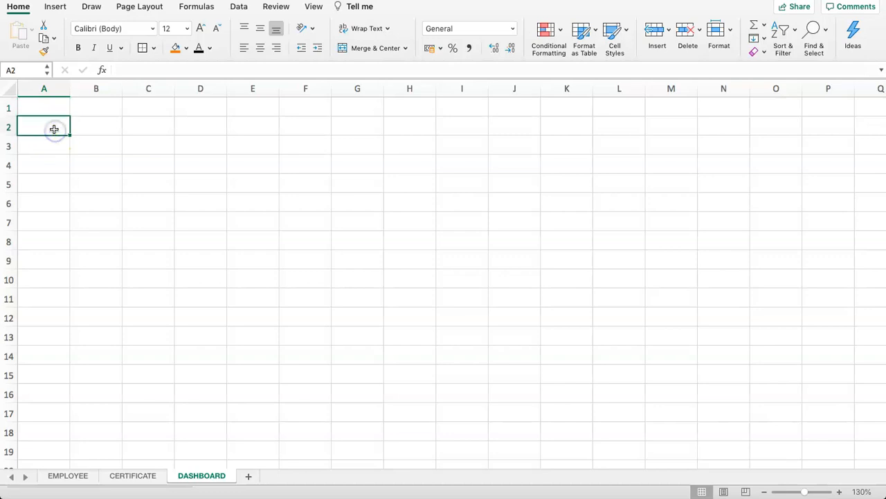
type("SELECT EMPLOYEE")
key("Return")
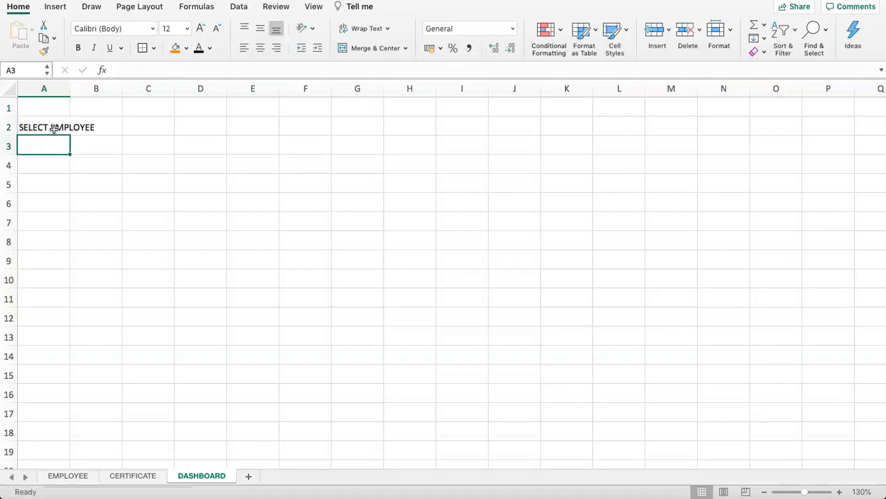
left_click_drag(72, 89, 119, 88)
left_click(127, 157)
left_click(77, 145)
Copy the first certificate paragraph from A9 of the CERTIFICATE sheet into cell A8 of the DASHBOARD sheet
left_click(140, 476)
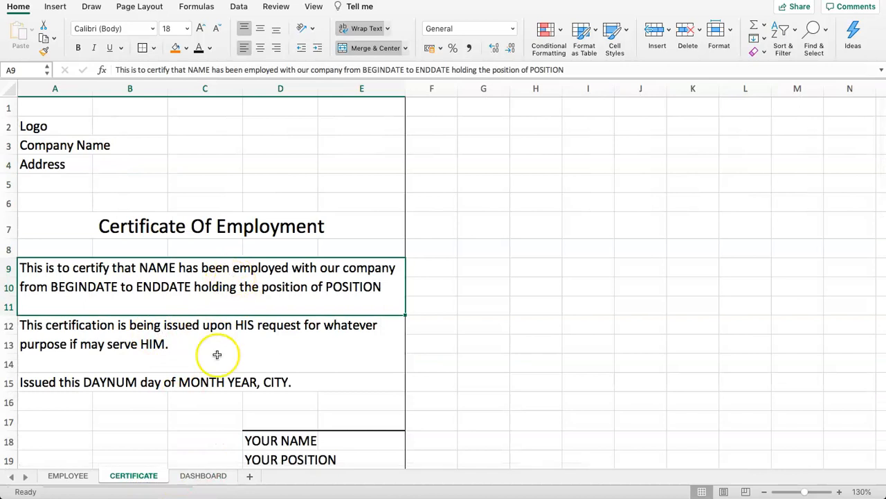
left_click_drag(254, 439, 278, 439)
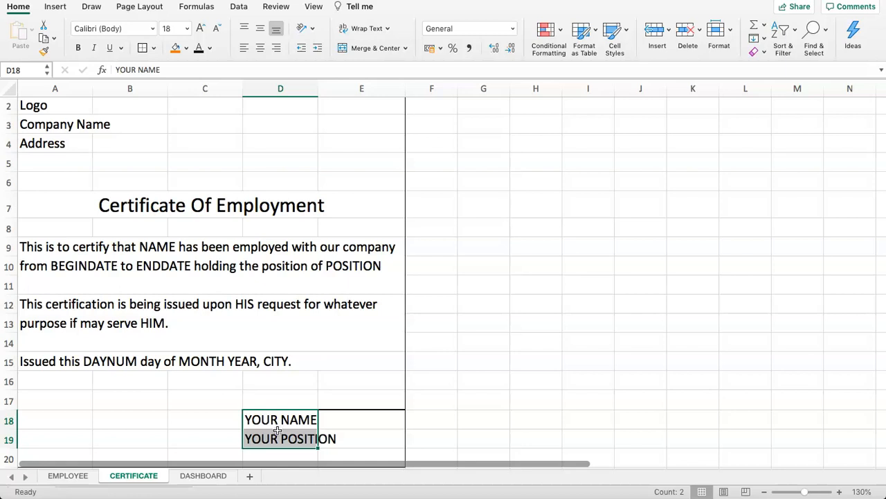
left_click(121, 480)
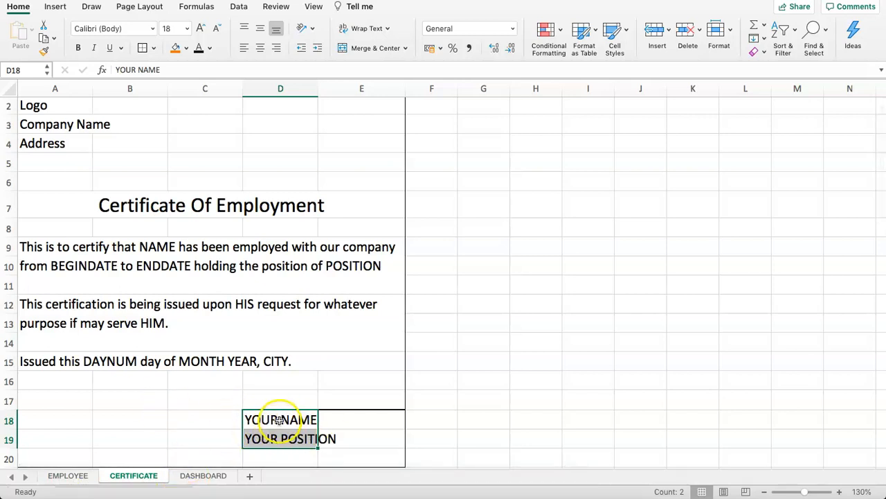
mouse_move(169, 252)
left_mouse_down()
mouse_move(174, 372)
mouse_move(182, 263)
left_mouse_up()
key("super+c")
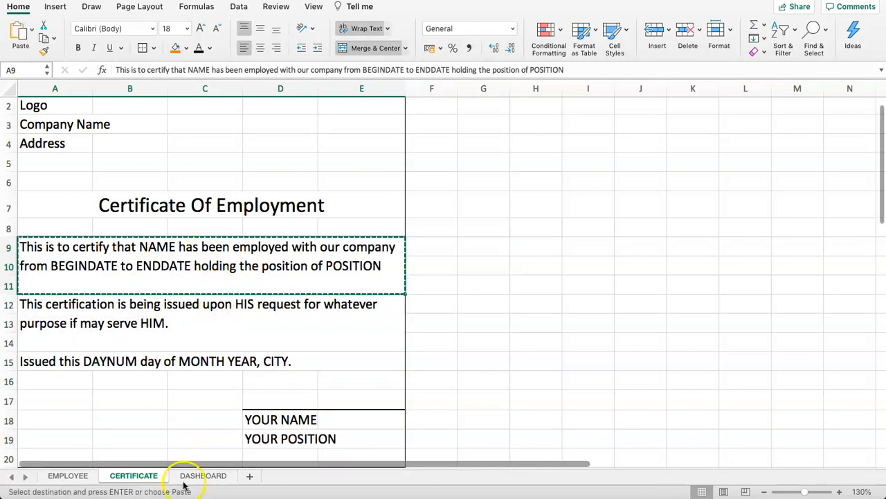
left_click(201, 475)
left_click(70, 239)
key("super+v")
left_click(95, 200)
left_click(134, 254)
left_click(178, 259)
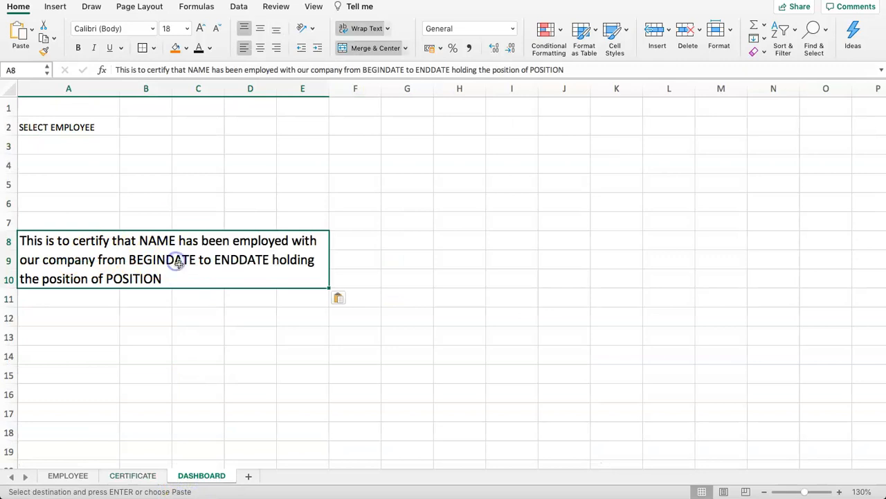
Unmerge the pasted paragraph's cells A8:E10 on the DASHBOARD sheet
left_click(353, 48)
left_click(206, 212)
left_click(79, 240)
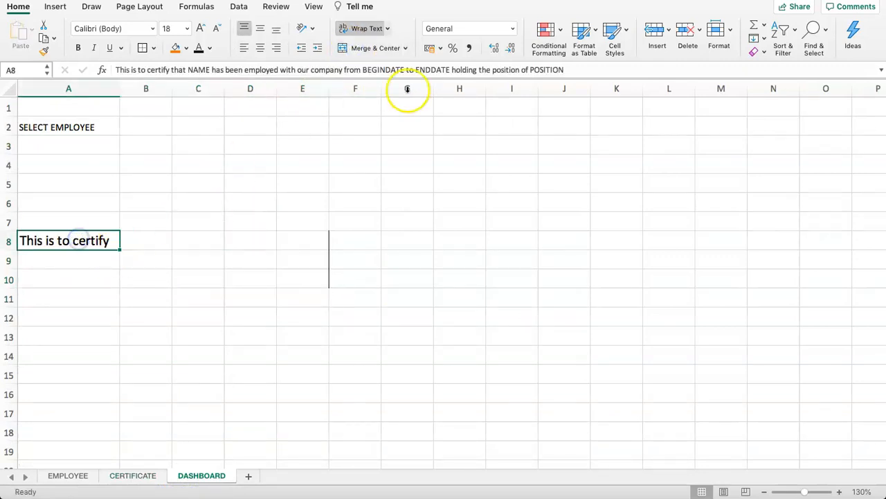
Fill the SELECT EMPLOYEE cell A2 with orange and center its text
left_click(73, 159)
left_click(68, 141)
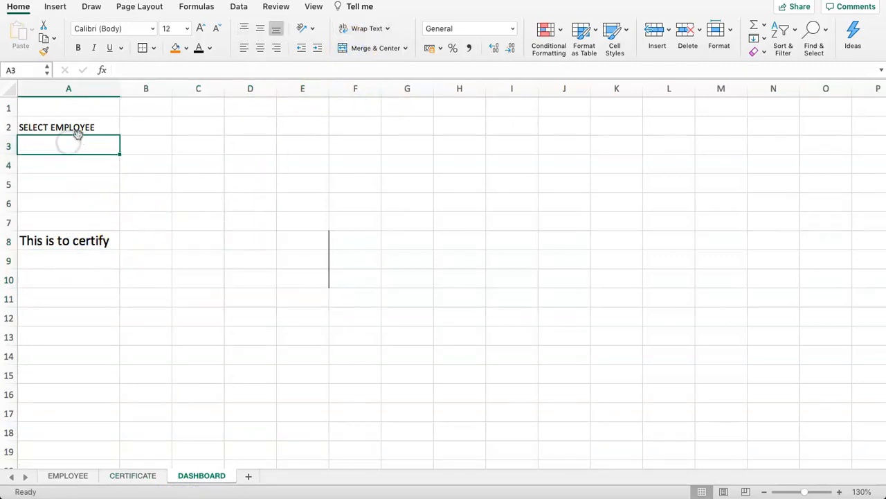
left_click(78, 127)
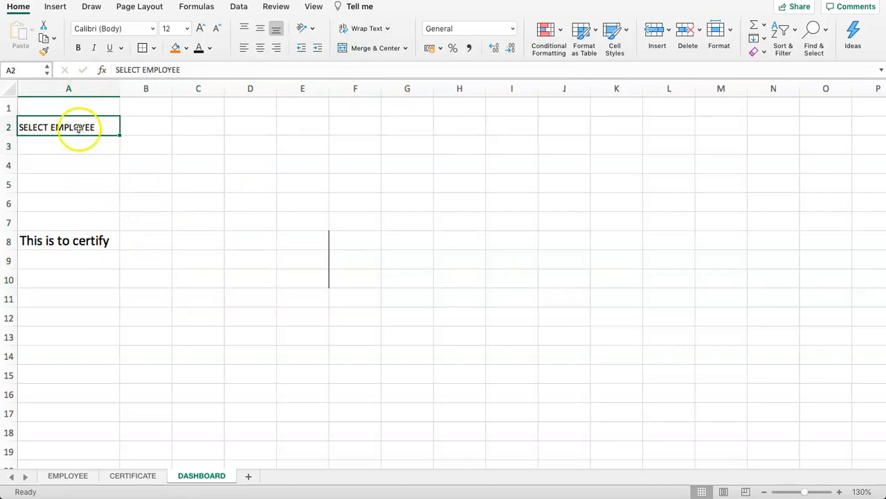
left_click(176, 47)
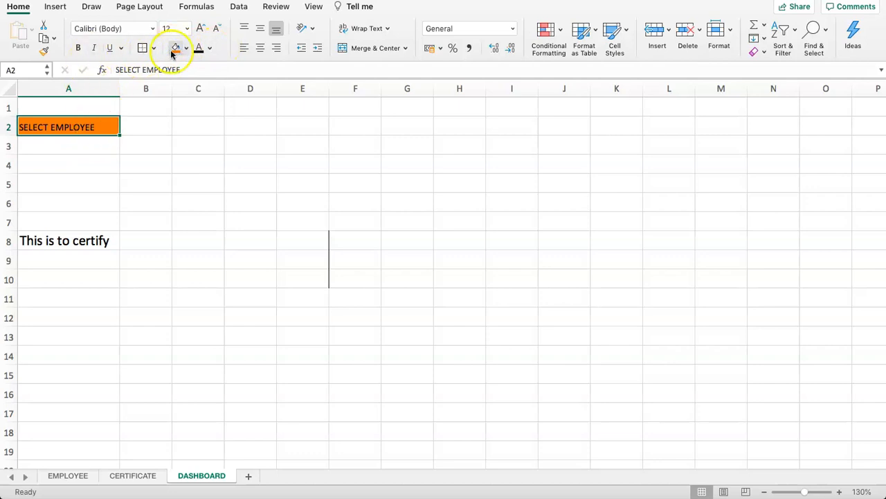
left_click(261, 48)
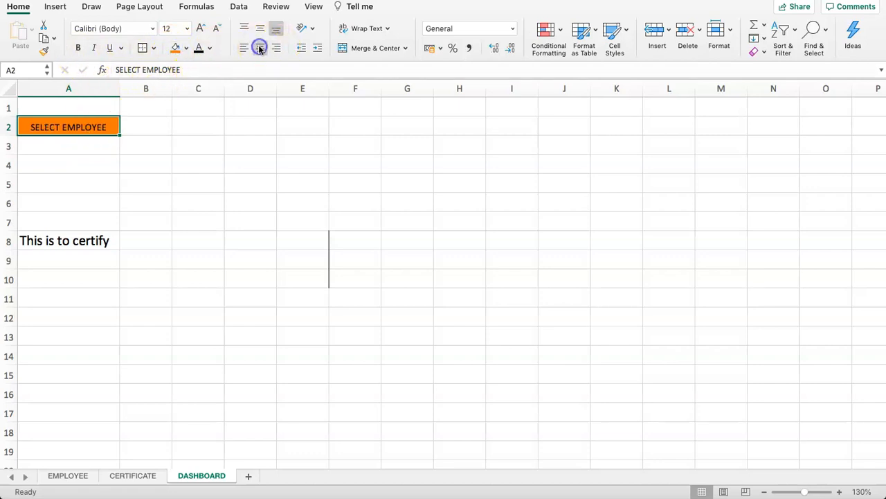
Apply a border to the input cell B2 beside the SELECT EMPLOYEE label
left_click(129, 113)
left_click(138, 123)
left_click(142, 48)
left_click(162, 180)
left_click(152, 123)
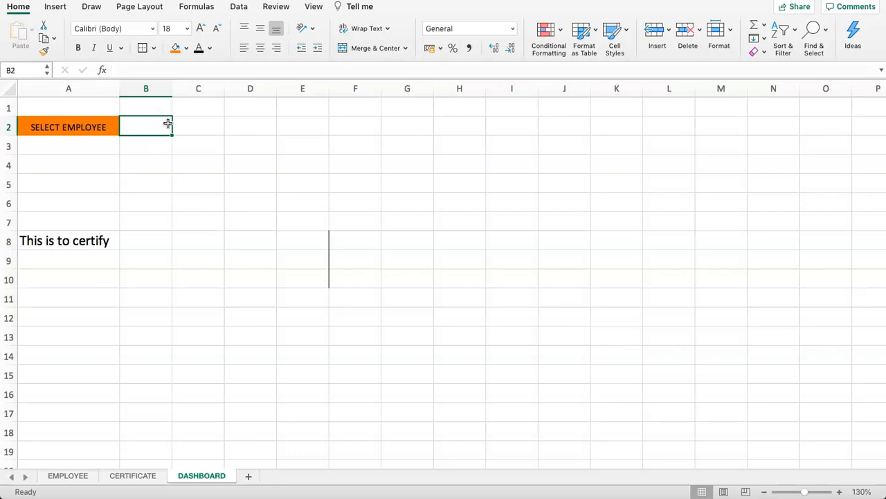
Examine the Employee ID and First Name ranges on the EMPLOYEE sheet as possible sources for the employee selector
left_click(72, 484)
left_click_drag(53, 126, 72, 202)
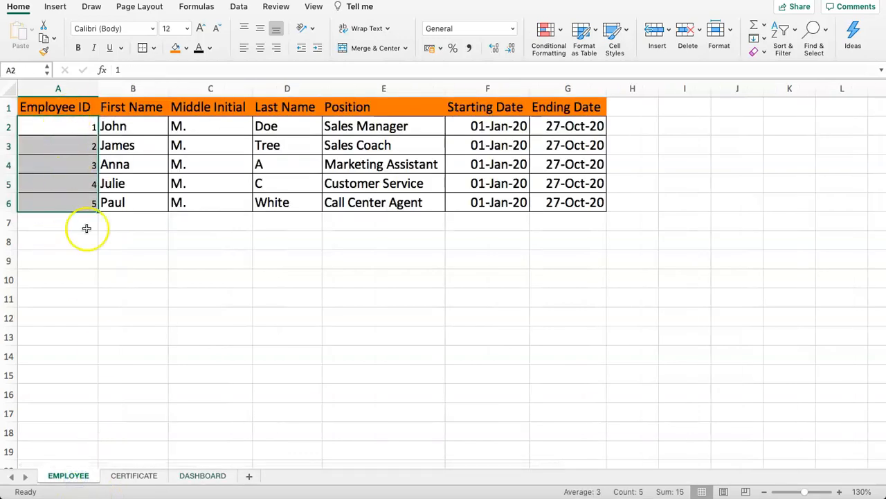
left_click_drag(65, 127, 79, 204)
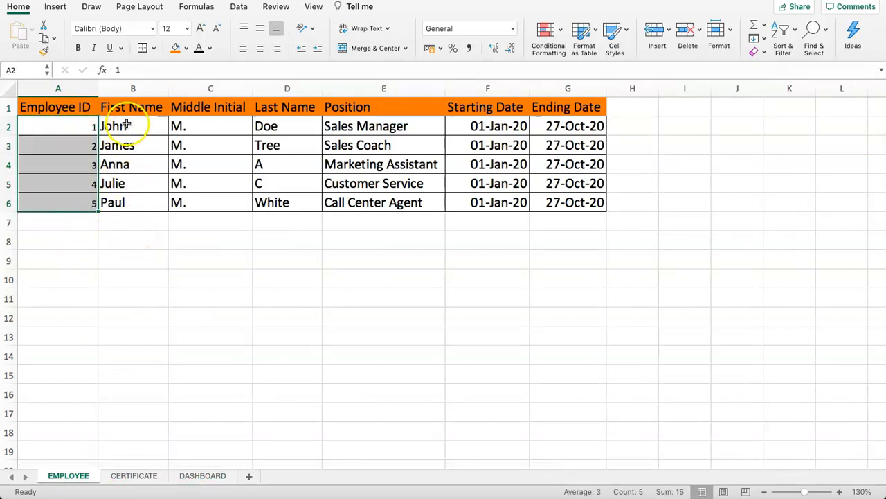
left_click_drag(132, 126, 143, 205)
left_click_drag(68, 126, 122, 204)
left_click(195, 475)
left_click(143, 124)
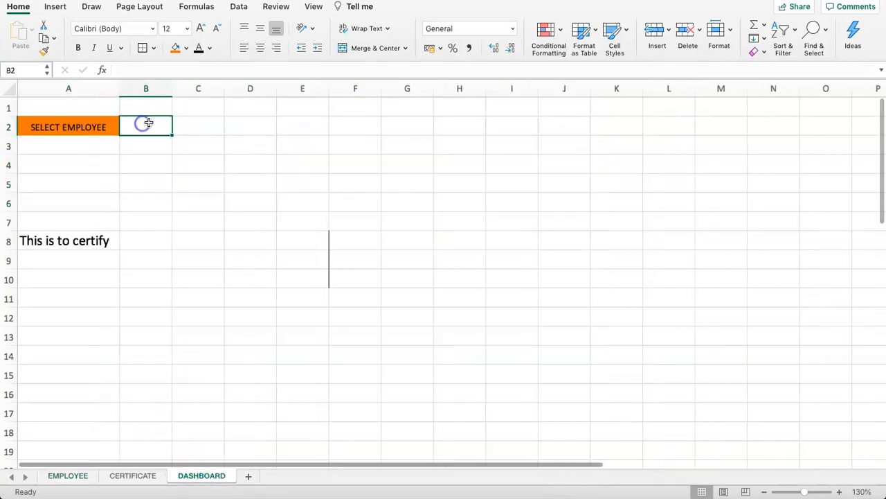
type("=")
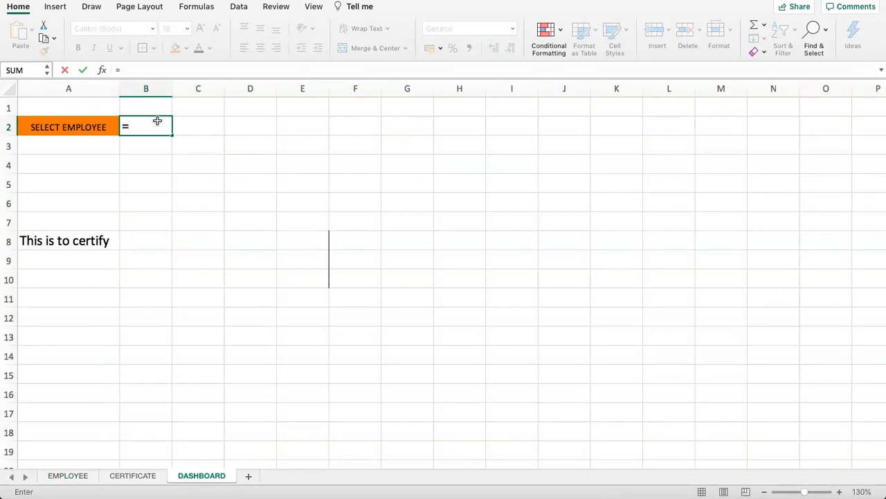
key("Escape")
left_click(136, 161)
Add a list data validation to DASHBOARD cell B2 with the Employee IDs in EMPLOYEE!$A$2:$A$6 as the source
left_click(136, 121)
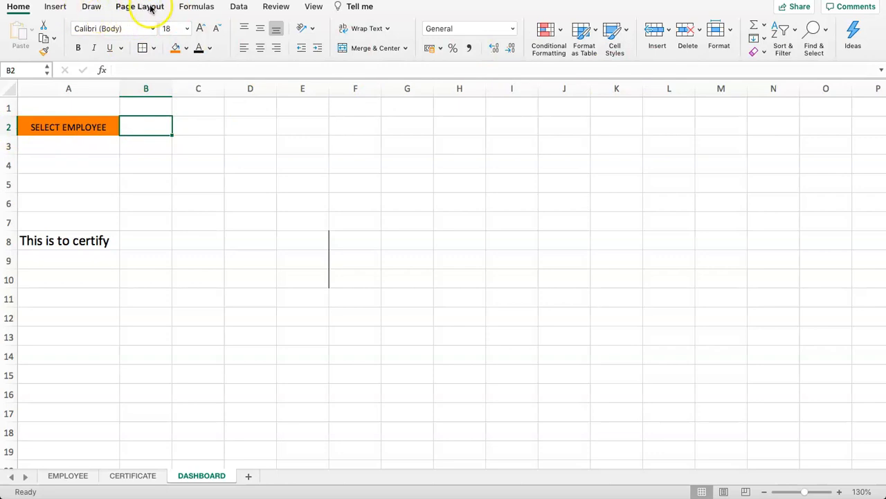
left_click(238, 6)
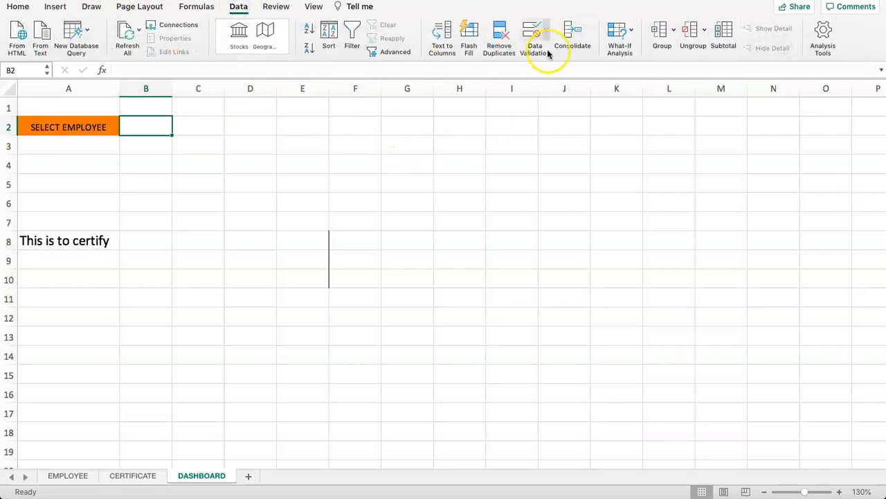
left_click(532, 36)
left_click(386, 109)
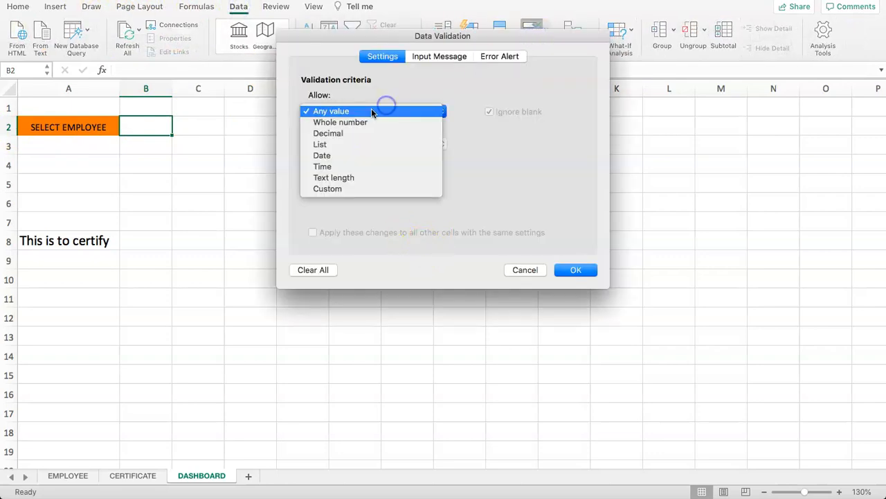
left_click(342, 144)
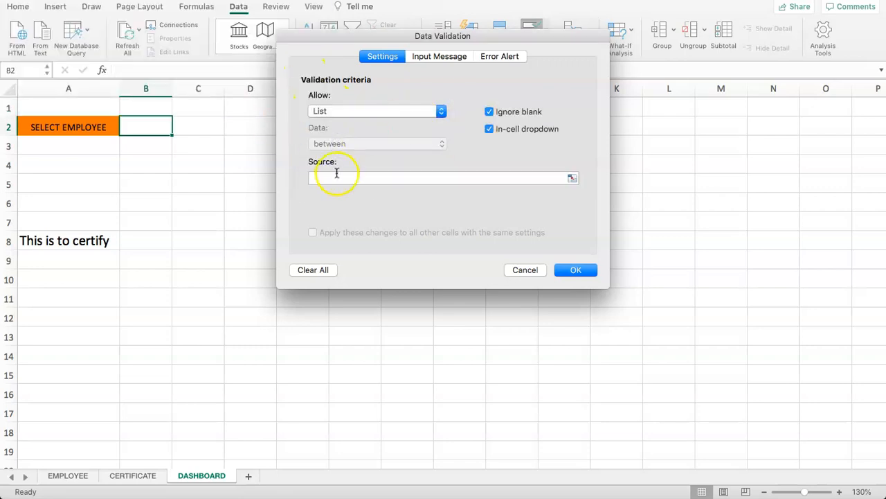
left_click(571, 178)
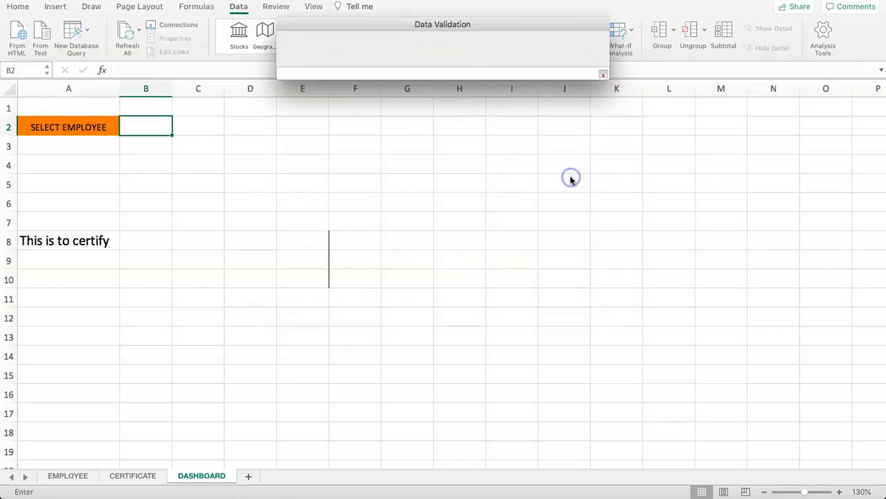
left_click(59, 478)
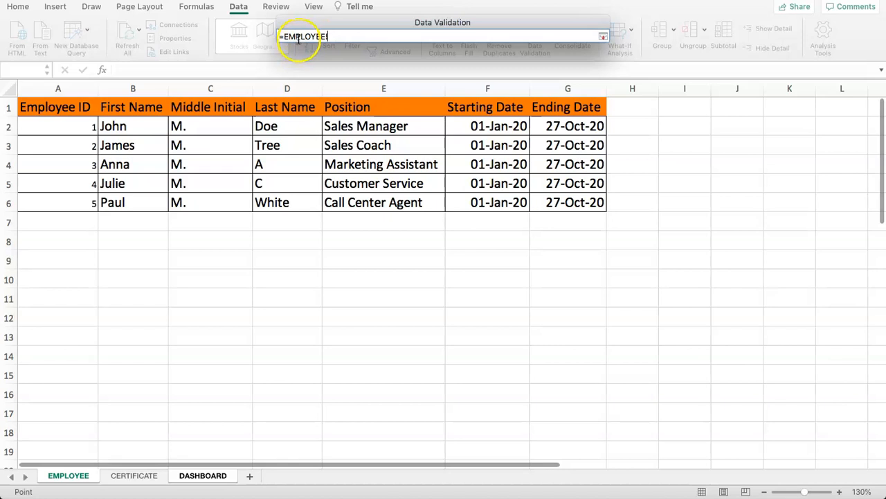
left_click_drag(78, 126, 70, 202)
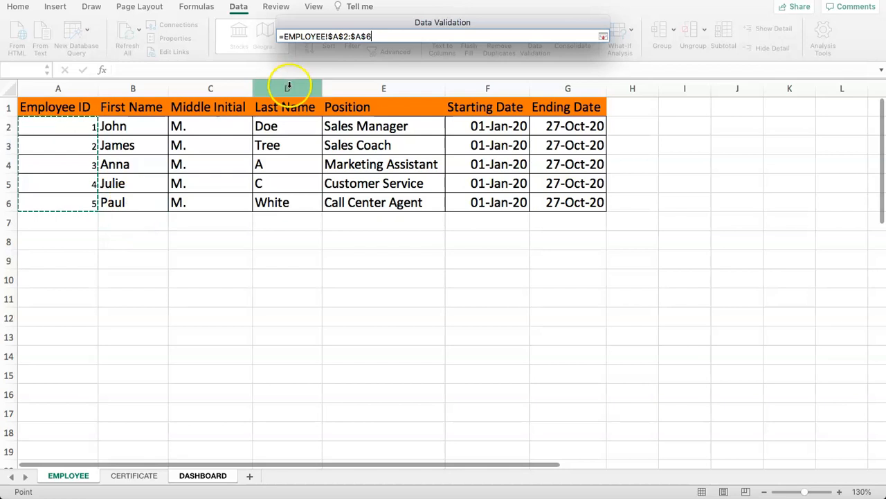
key("Return")
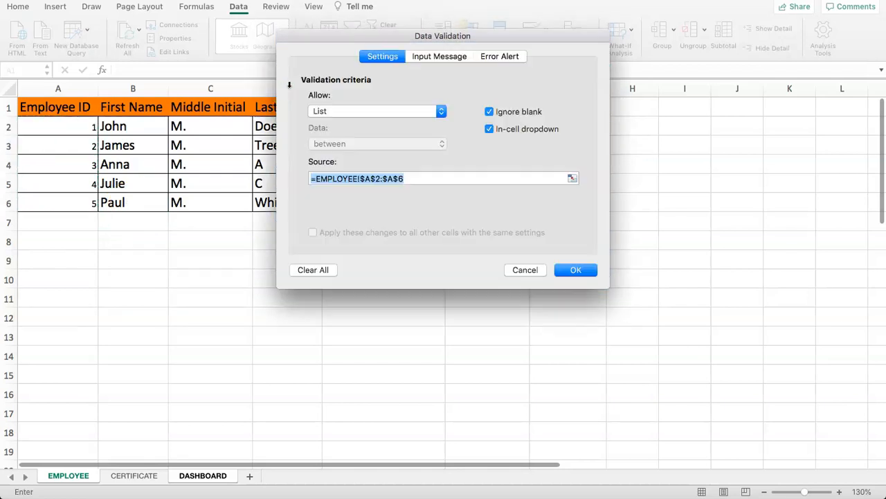
left_click(574, 270)
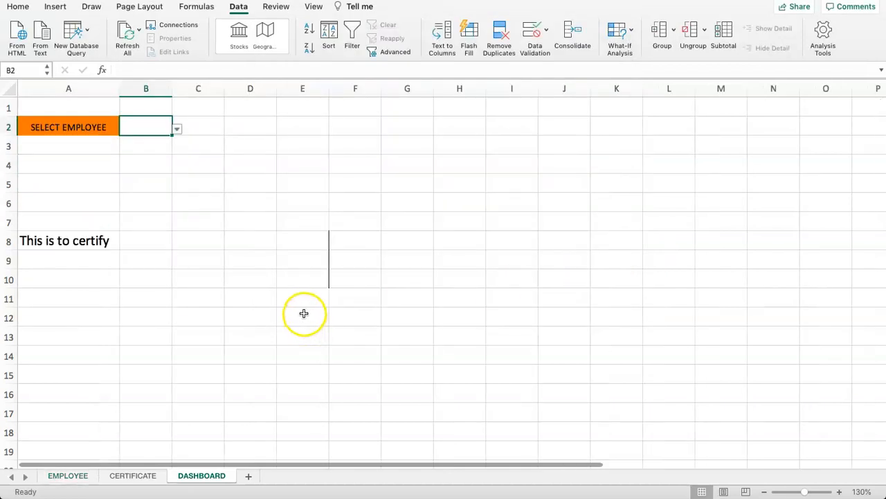
Test the employee dropdown in B2 with 2, ending with 3 selected
left_click(177, 129)
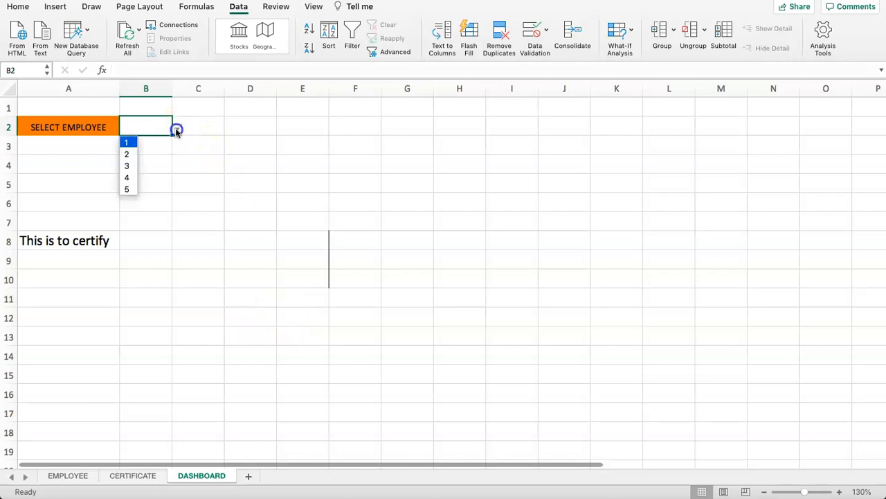
left_click(127, 154)
left_click(177, 129)
left_click(127, 167)
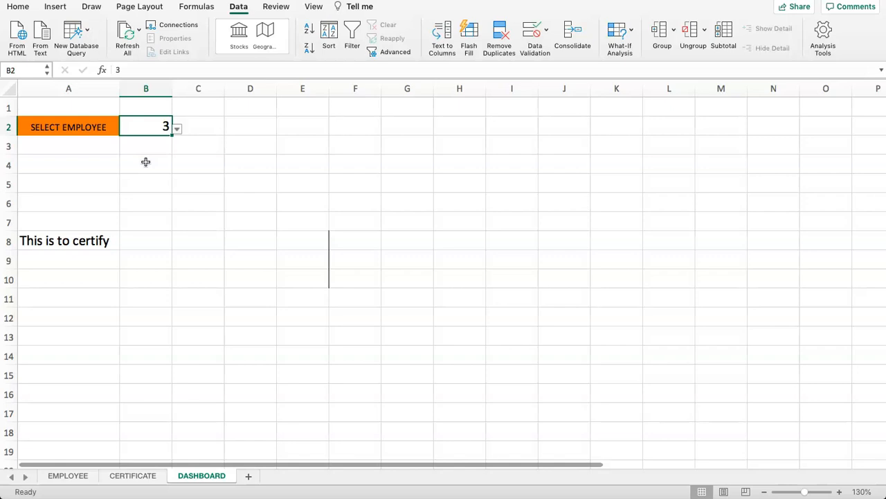
Change the label in A2 to SELECT EMPLOYEE ID
left_click(102, 132)
double_click(110, 130)
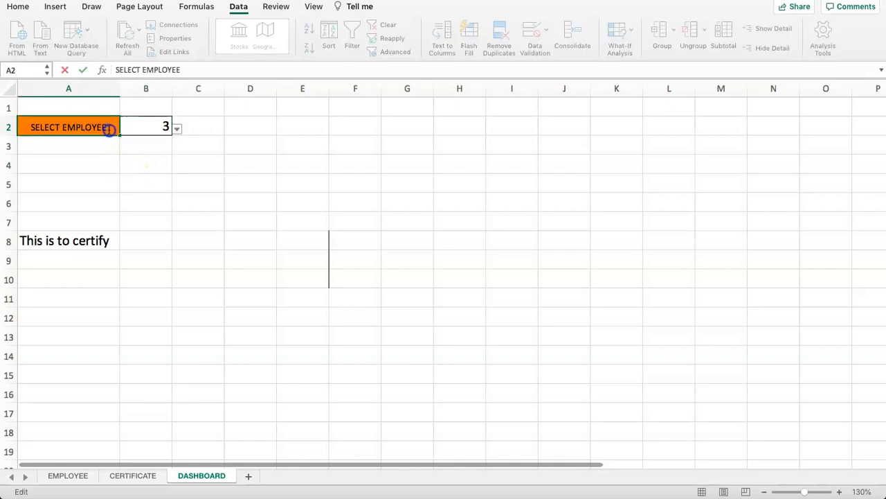
key("Return")
left_click(184, 127)
mouse_move(218, 125)
left_mouse_down()
mouse_move(289, 126)
mouse_move(198, 133)
left_mouse_up()
left_click(180, 144)
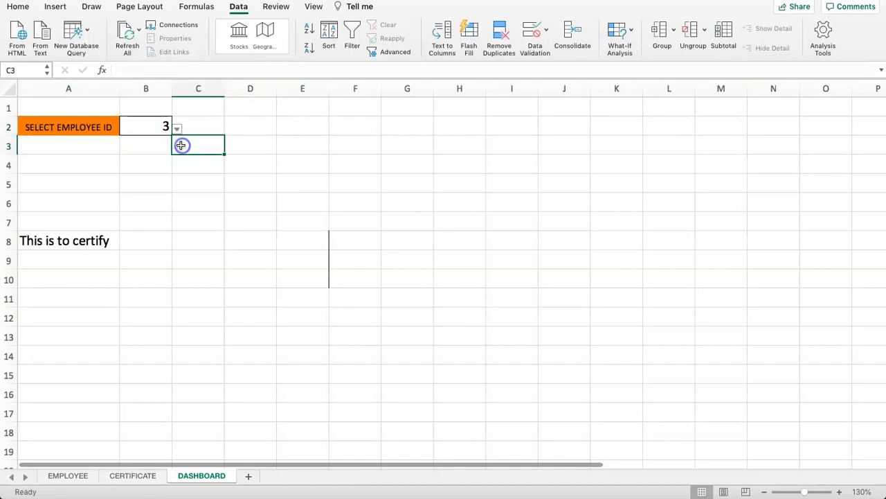
left_click(113, 144)
Apply a border around cells C2:E2 beside the employee ID selector
left_click(190, 127)
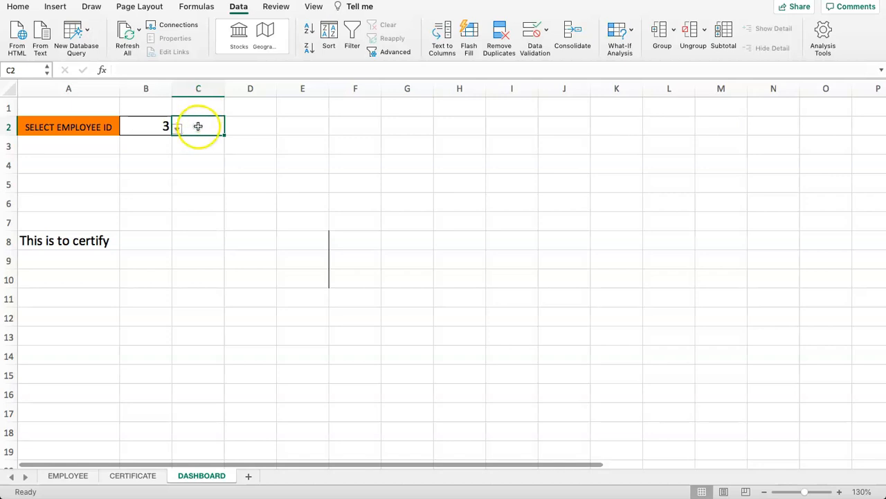
left_click_drag(198, 126, 257, 122)
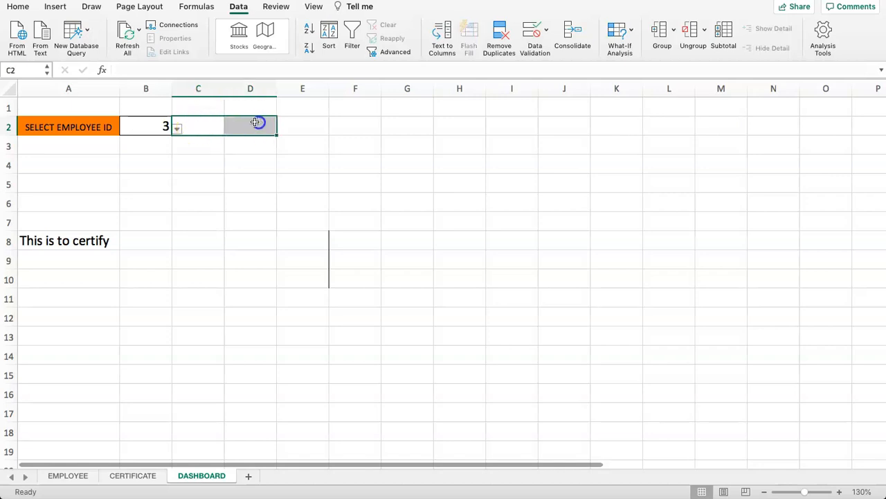
left_click_drag(202, 125, 298, 129)
left_click(142, 50)
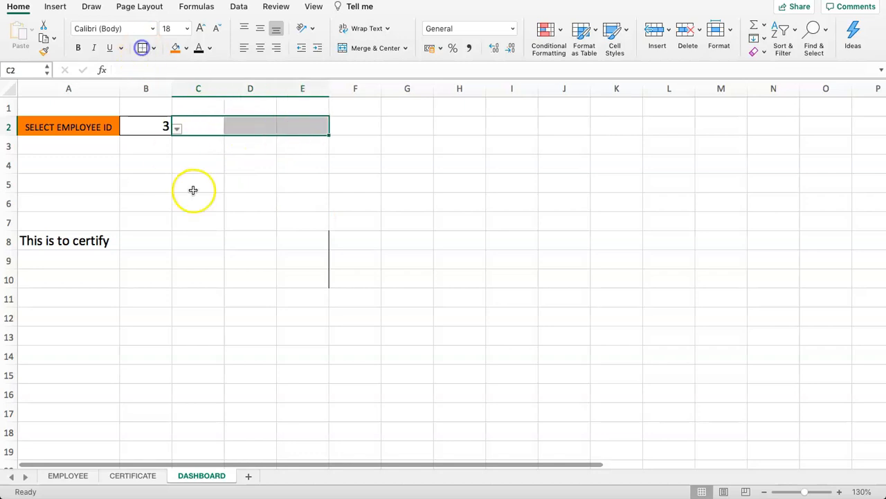
left_click(192, 186)
left_click(206, 128)
left_click(252, 126)
left_click(295, 125)
Start a VLOOKUP formula in C2 with the Formula Builder, using B2 as the lookup value
left_click(200, 126)
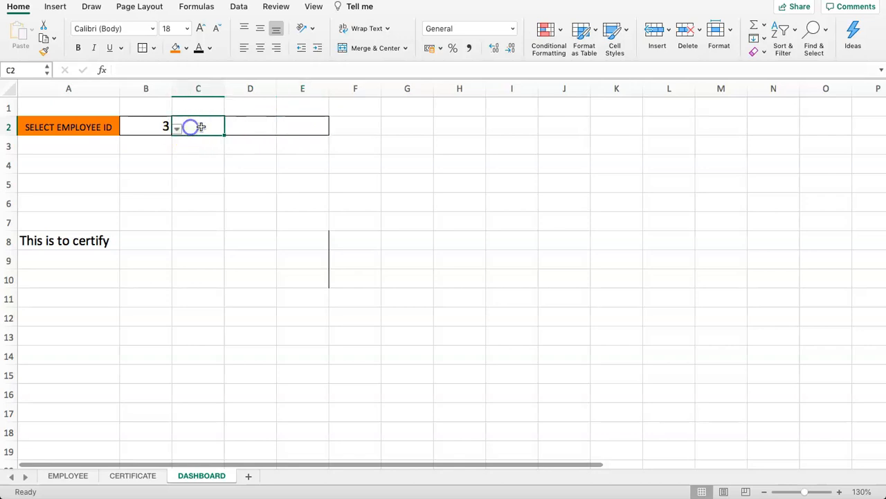
type("=VLOOP")
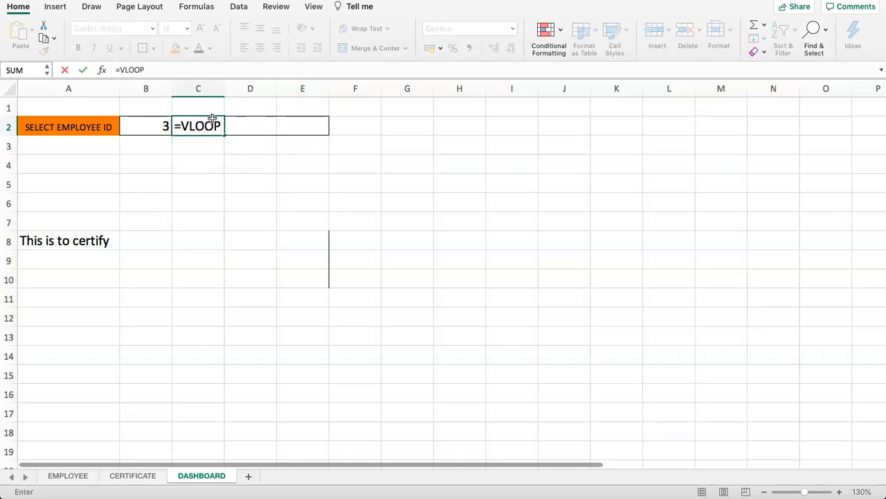
key("BackSpace")
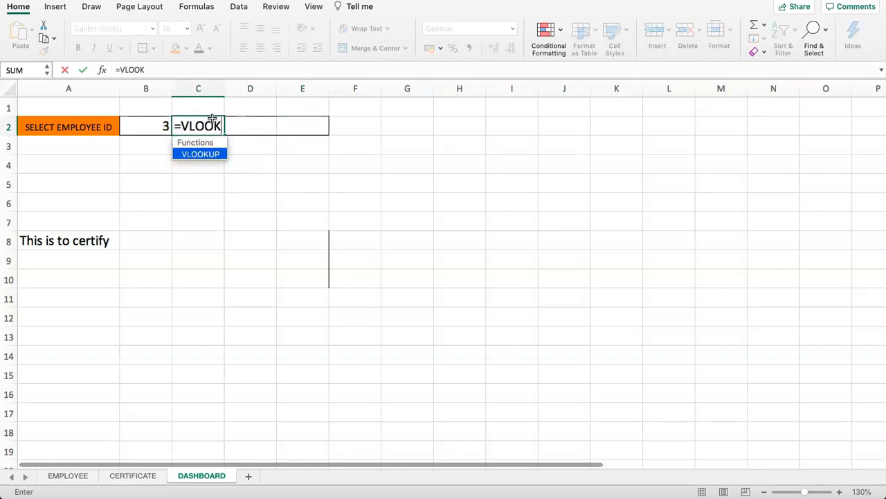
type("KUP(")
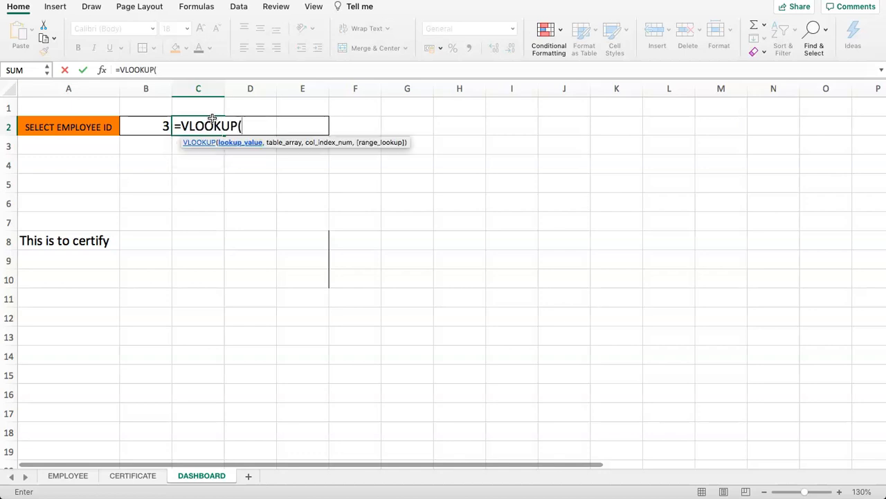
left_click(103, 70)
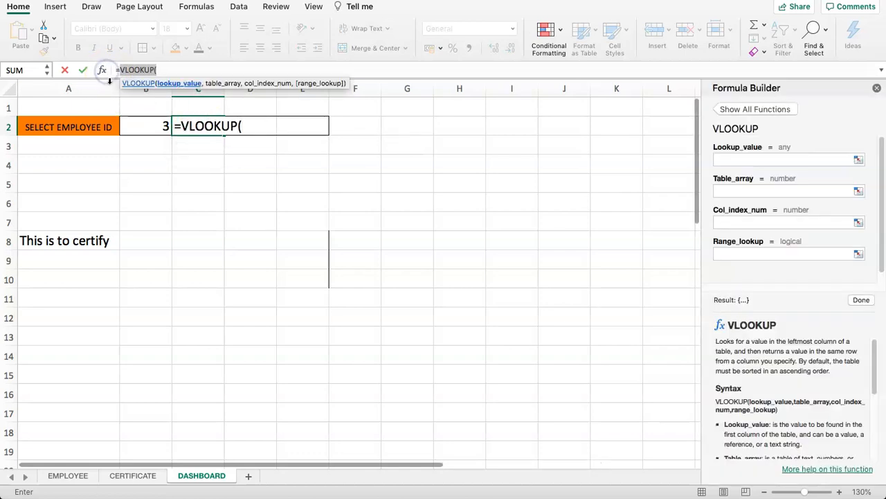
left_click(747, 158)
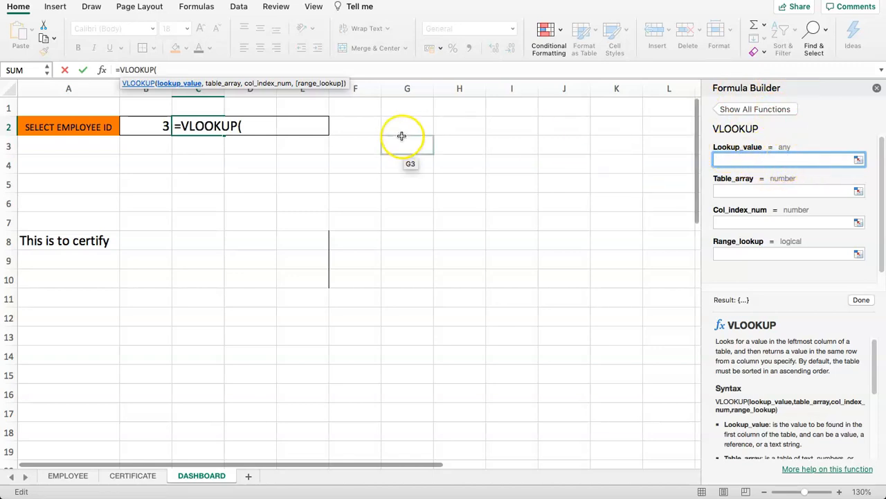
left_click(151, 127)
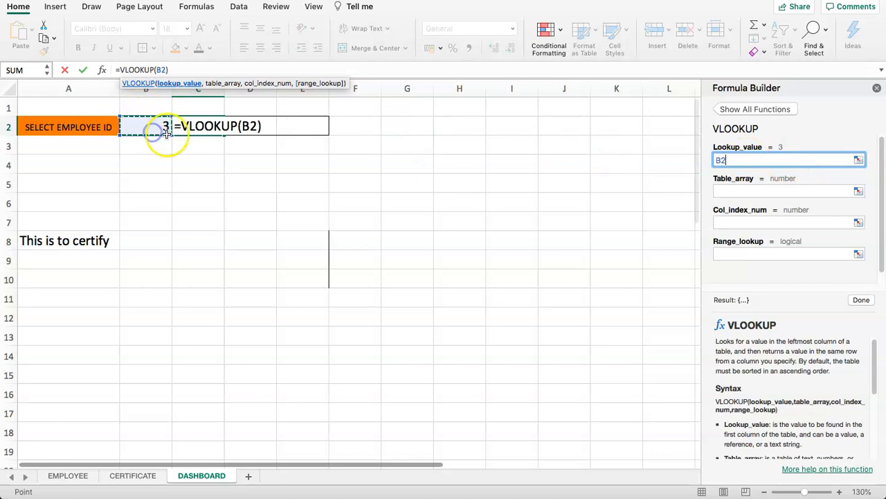
Set the VLOOKUP's table array to the employee data range EMPLOYEE!A2:G6
left_click(731, 192)
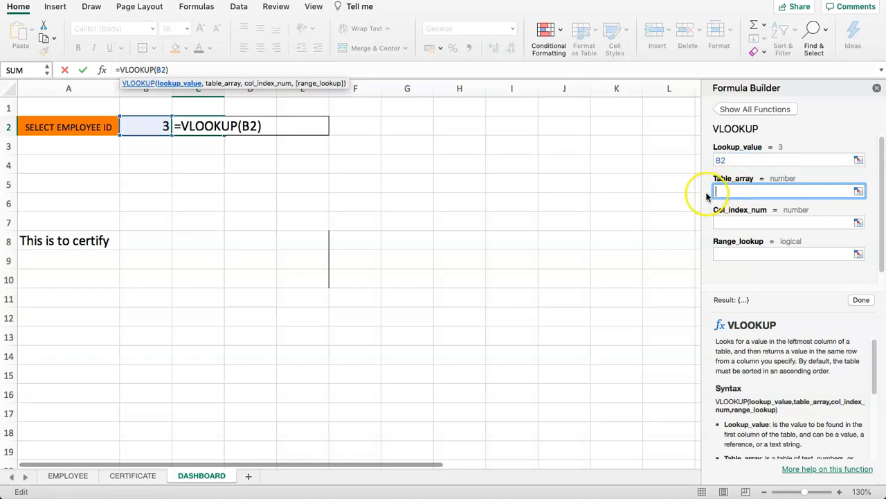
left_click(68, 476)
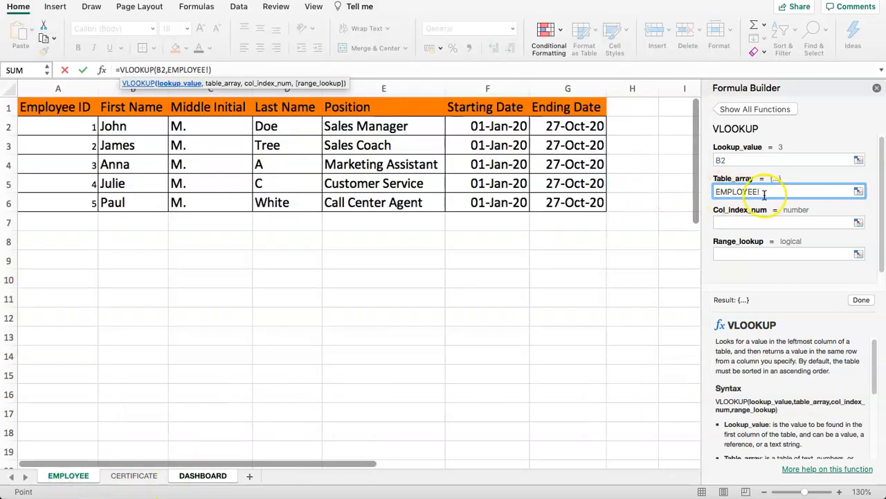
left_click_drag(43, 128, 588, 203)
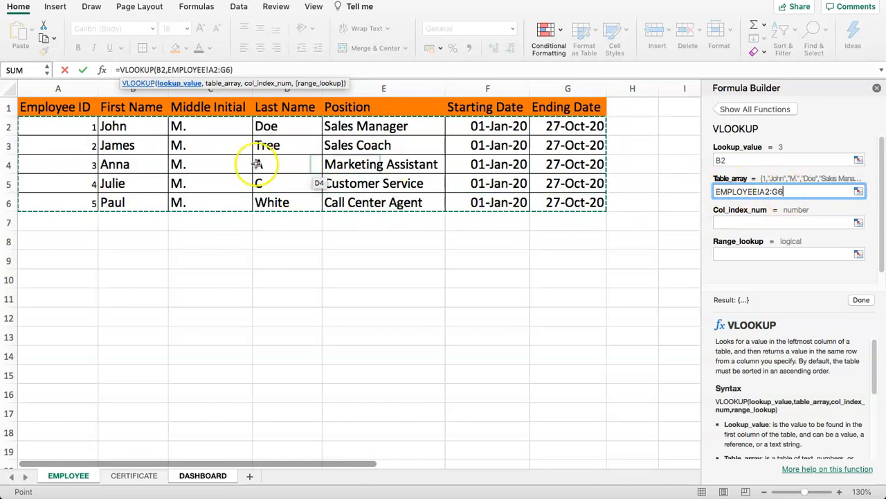
Complete the VLOOKUP in C2 with column index 2 and range lookup FALSE
left_click(736, 222)
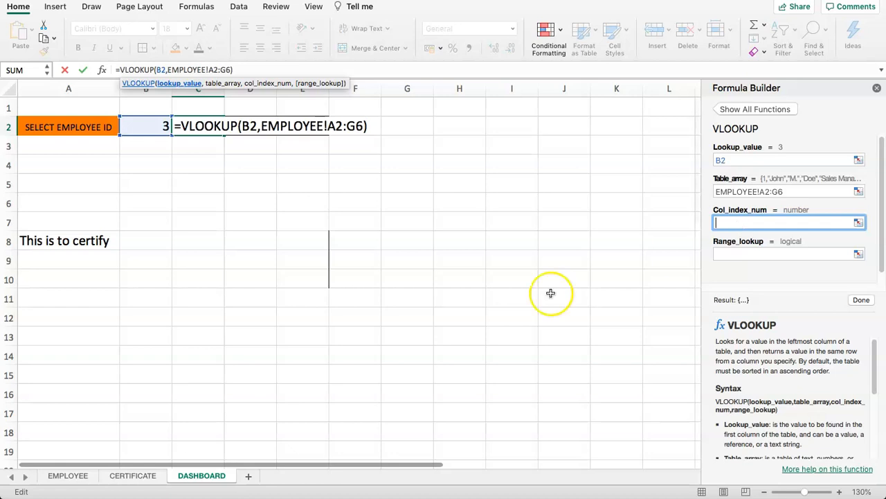
left_click(61, 476)
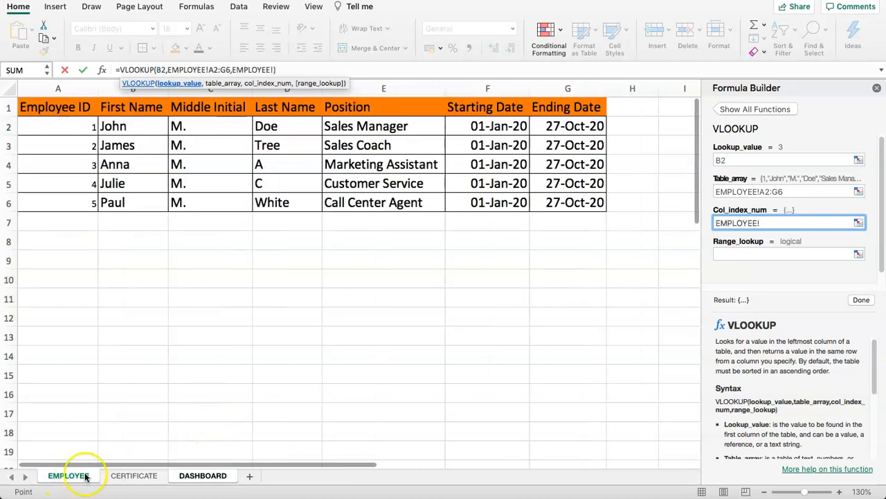
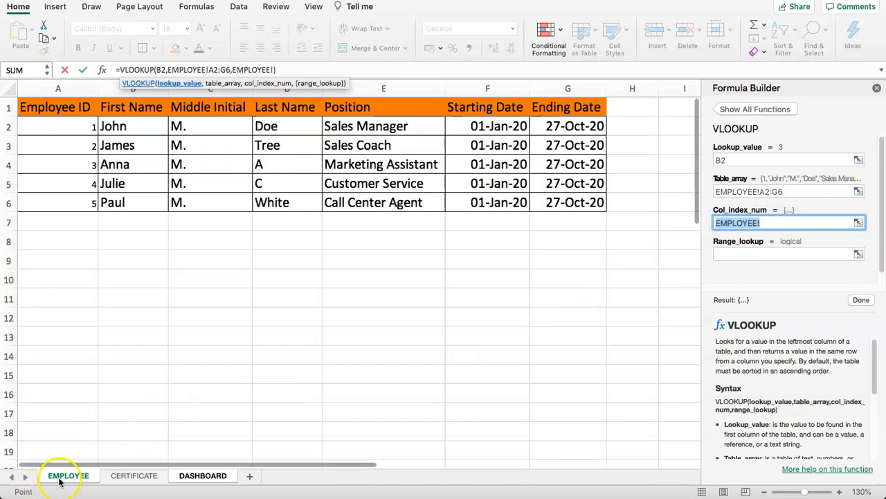
key("BackSpace")
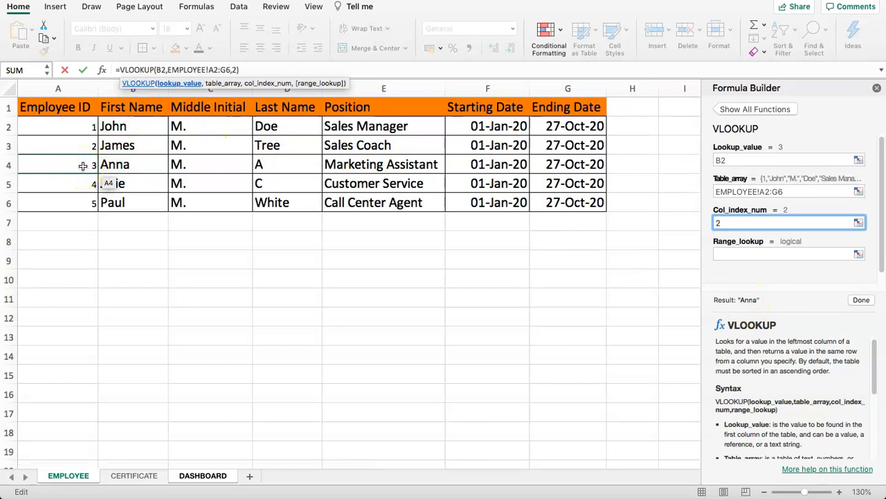
left_click(737, 253)
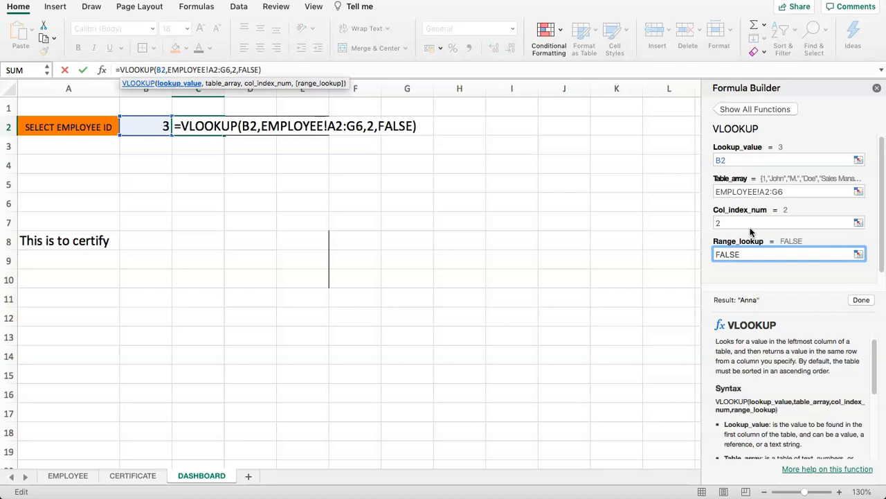
left_click(862, 300)
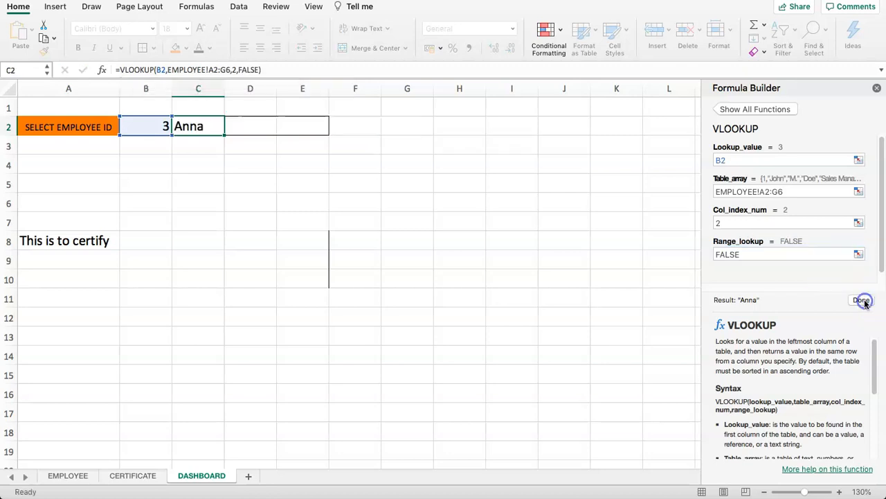
Examine the First Name, Middle Initial and Last Name columns on the EMPLOYEE sheet, and close the Formula Builder on DASHBOARD
left_click(192, 162)
left_click(189, 125)
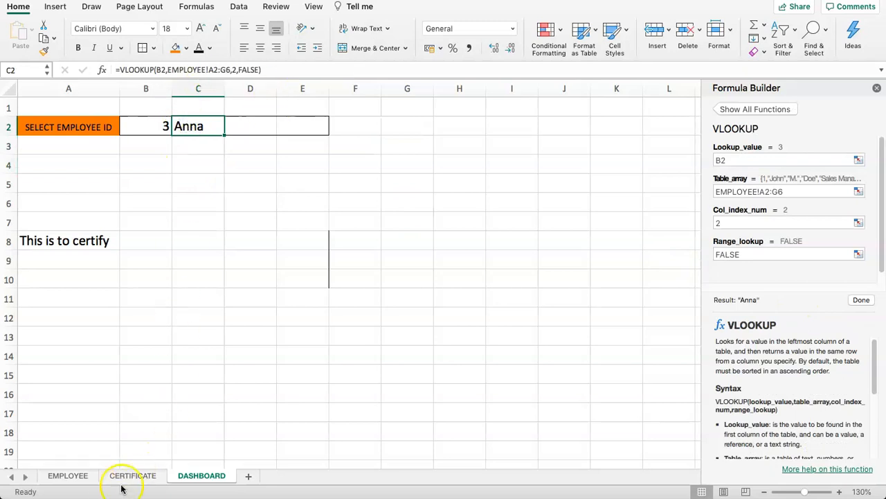
left_click(69, 475)
left_click_drag(125, 127, 115, 202)
left_click_drag(186, 122, 196, 185)
left_click_drag(269, 128, 277, 202)
left_click(181, 476)
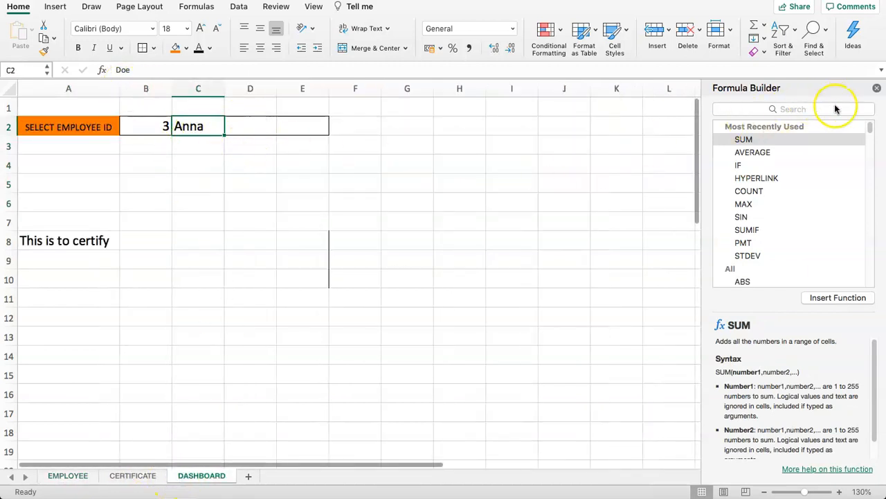
left_click(876, 91)
left_click(162, 160)
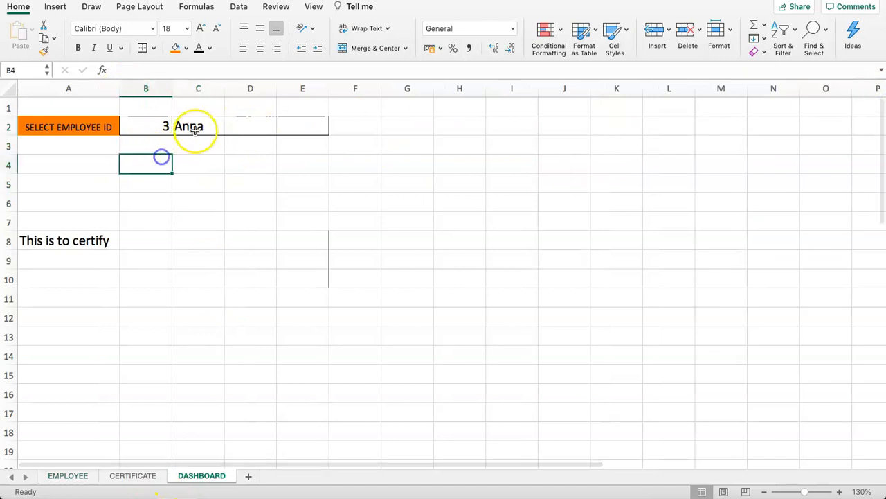
Review the VLOOKUP formula in C2, and start a VLOOKUP in D2 with DASHBOARD!B2 as the lookup value
left_click(198, 128)
left_click_drag(125, 69, 261, 69)
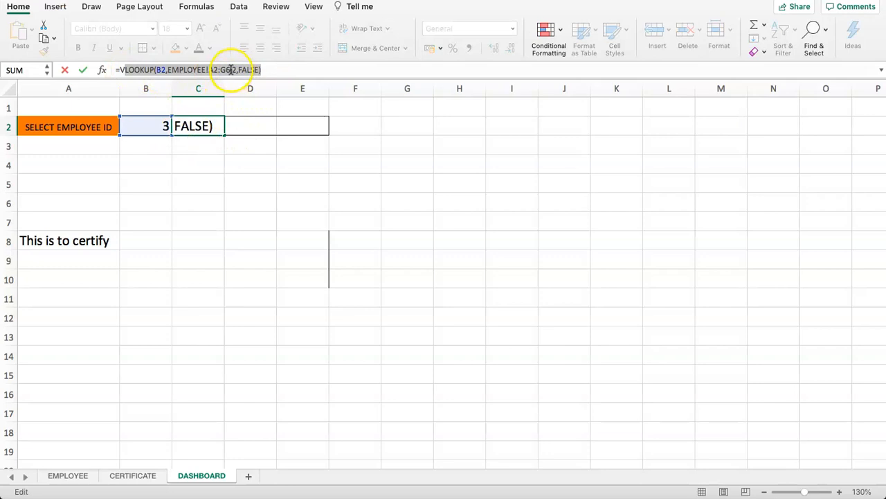
key("Escape")
left_click(238, 129)
type("=")
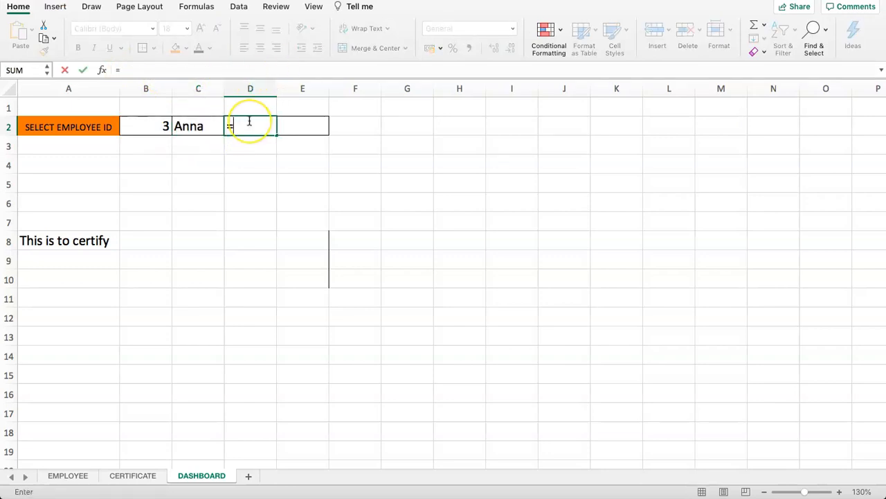
type("VL")
key("BackSpace")
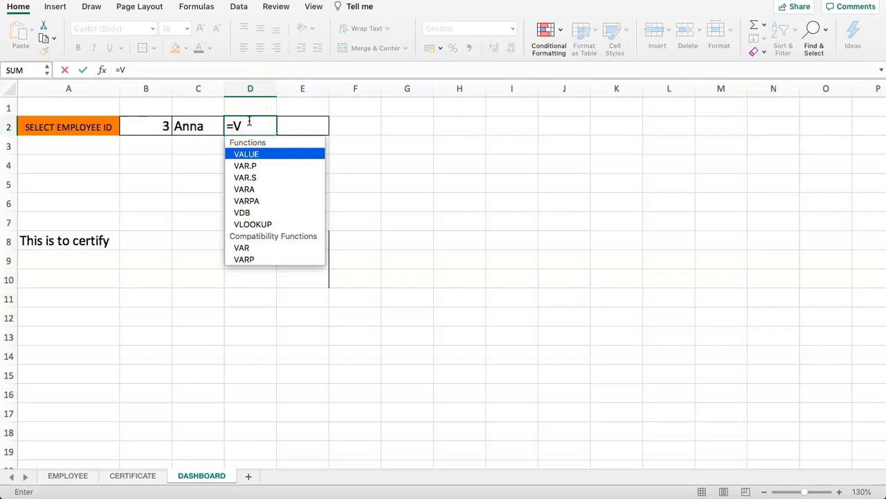
type("LO")
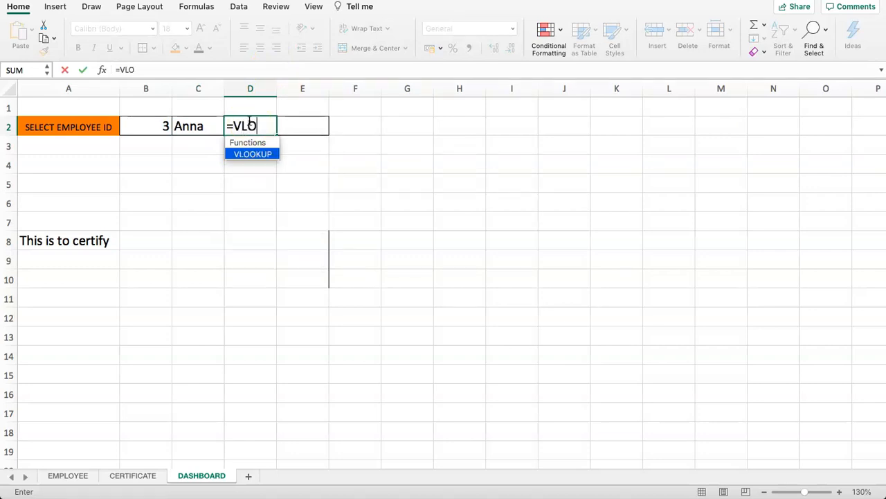
type("OKUP(")
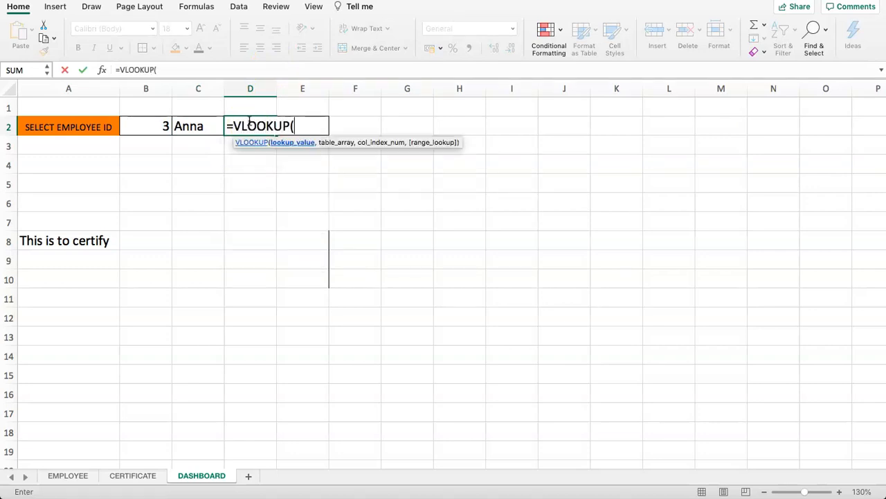
left_click(66, 474)
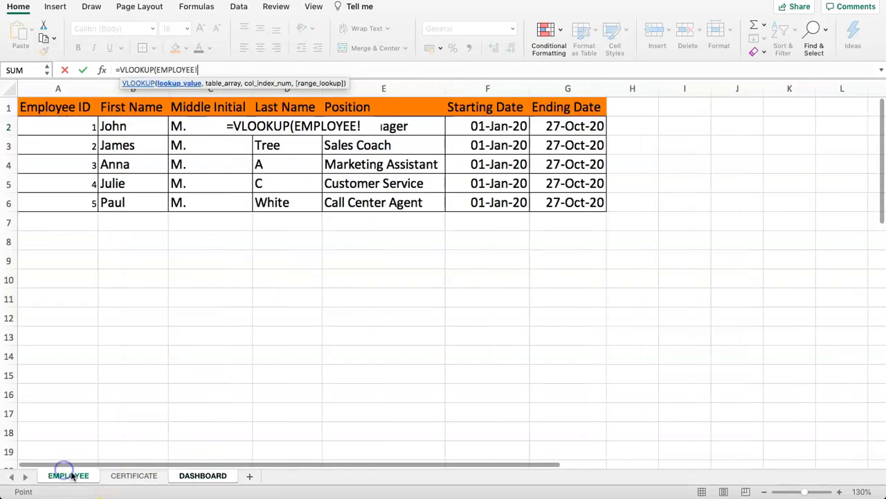
left_click(199, 476)
left_click(128, 131)
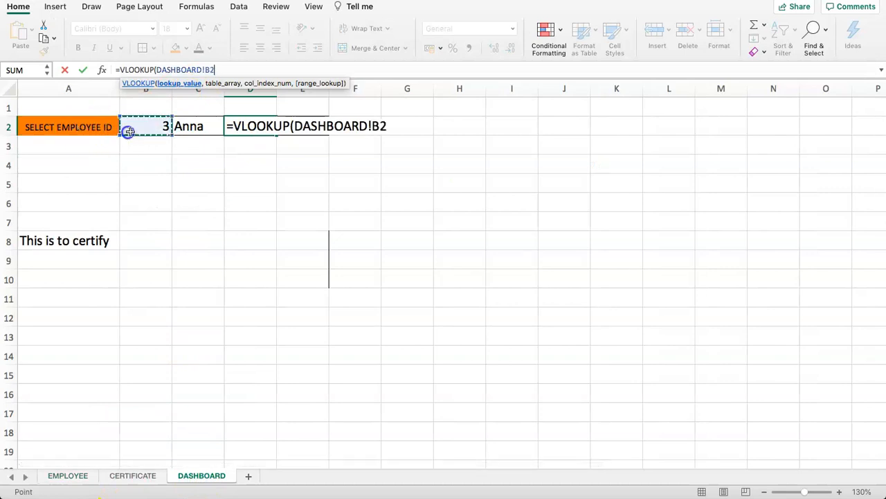
type(",")
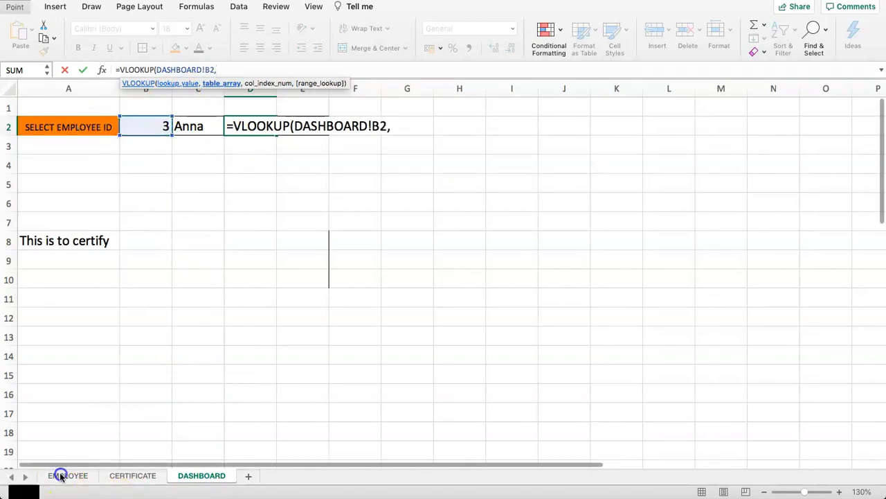
Complete the VLOOKUP in D2 with table array EMPLOYEE!A2:G6, column index 3 and range lookup FALSE
left_click(61, 475)
left_click_drag(35, 125, 562, 203)
type(",")
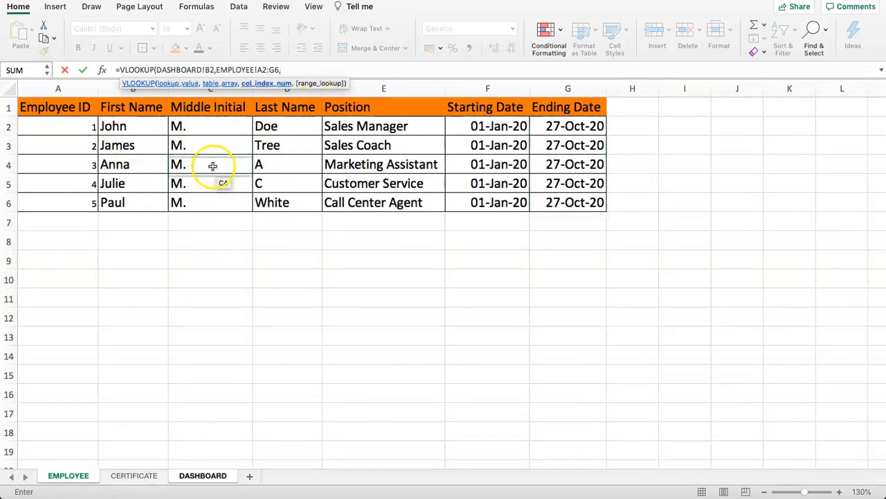
type("3,")
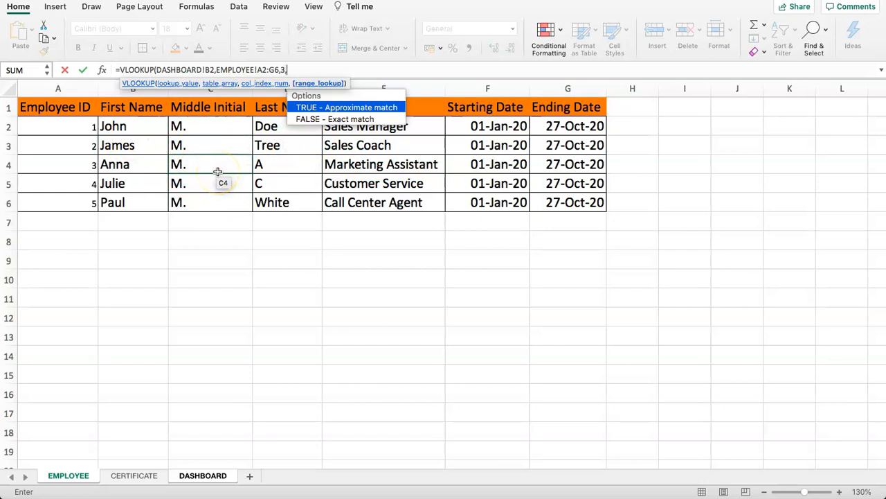
type("FALSE)")
key("Return")
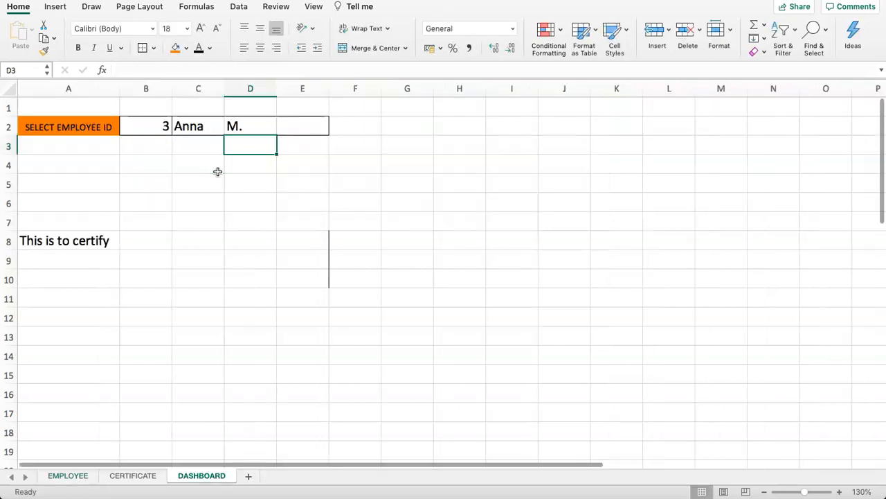
On the EMPLOYEE sheet, change the middle initials in C4, C5 and C6 to C., D. and E
left_click(297, 127)
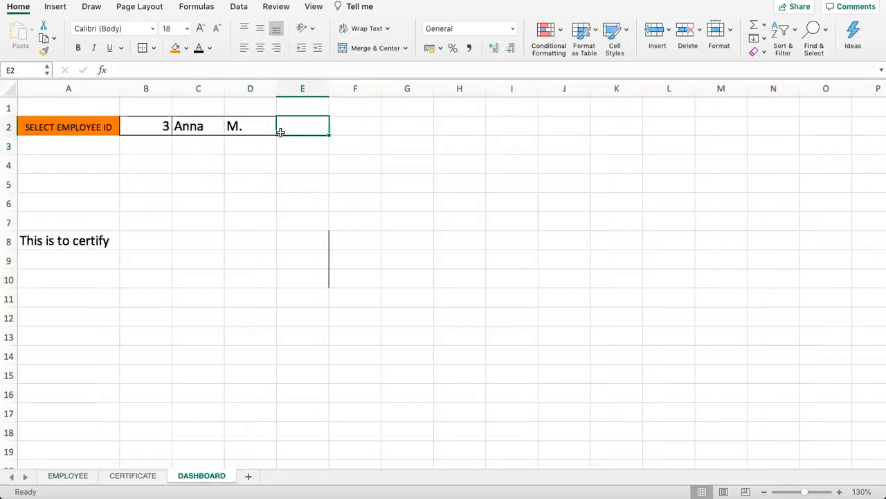
left_click(70, 475)
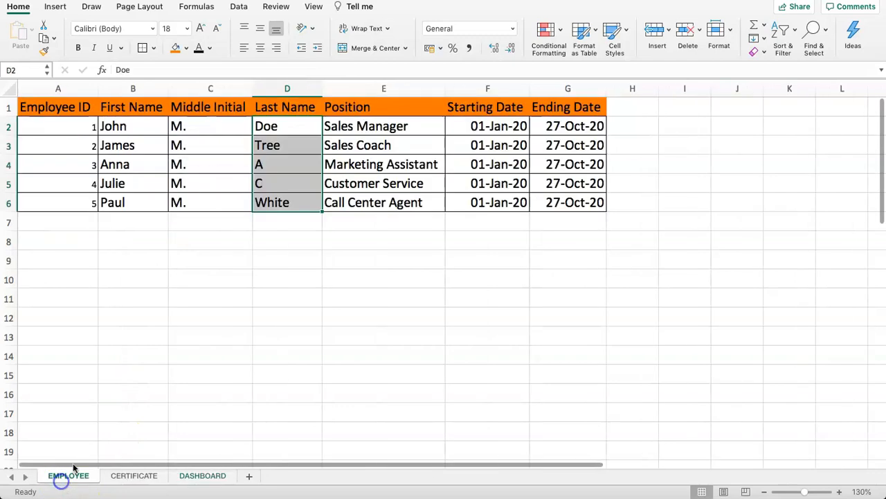
left_click(202, 166)
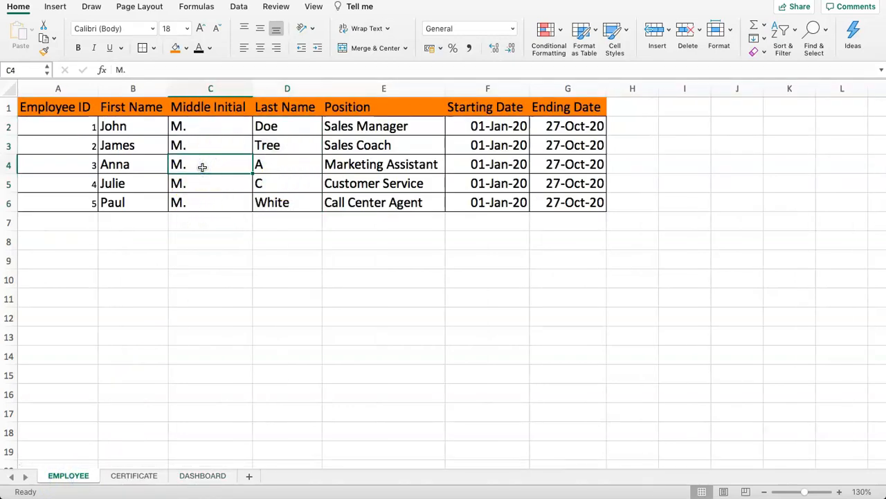
type("C.")
key("Return")
type("D.")
key("Return")
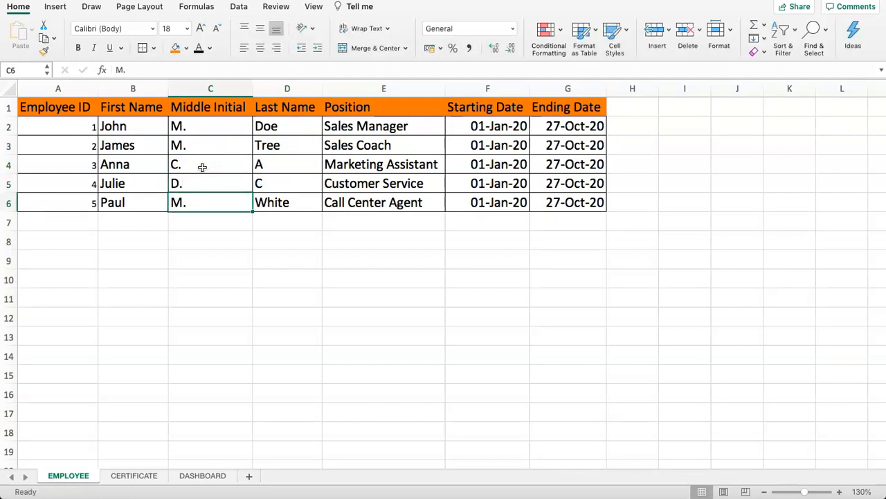
type("E.")
key("Return")
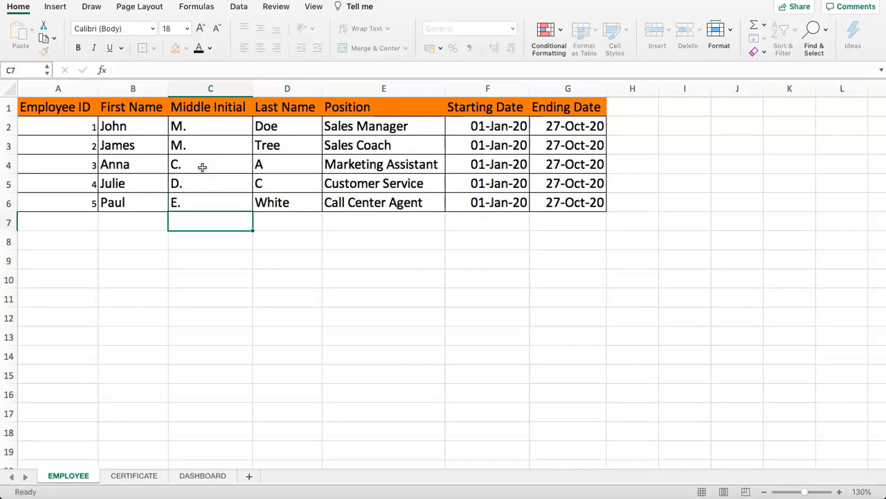
Change the middle initials in C3 and C2 to B. and A
key("Up")
key("Up")
key("Up")
key("Up")
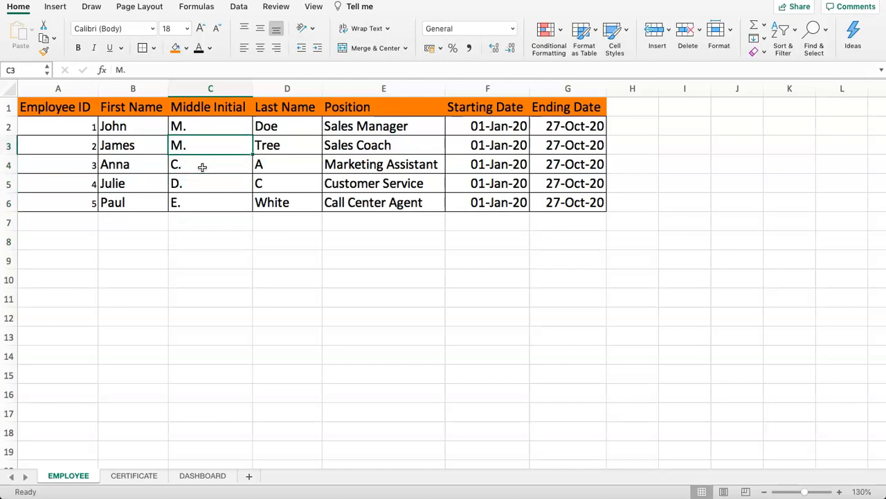
type("B.")
key("Return")
key("Up")
key("Up")
type("A.")
key("Return")
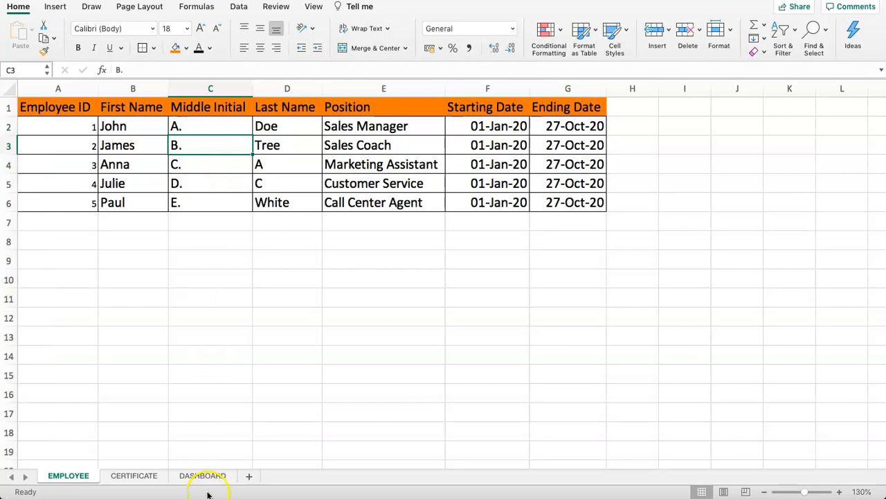
On DASHBOARD, select employee ID 2 and then 1 in B2 to test the first name and middle initial lookups
left_click(198, 475)
left_click(208, 126)
left_click(159, 126)
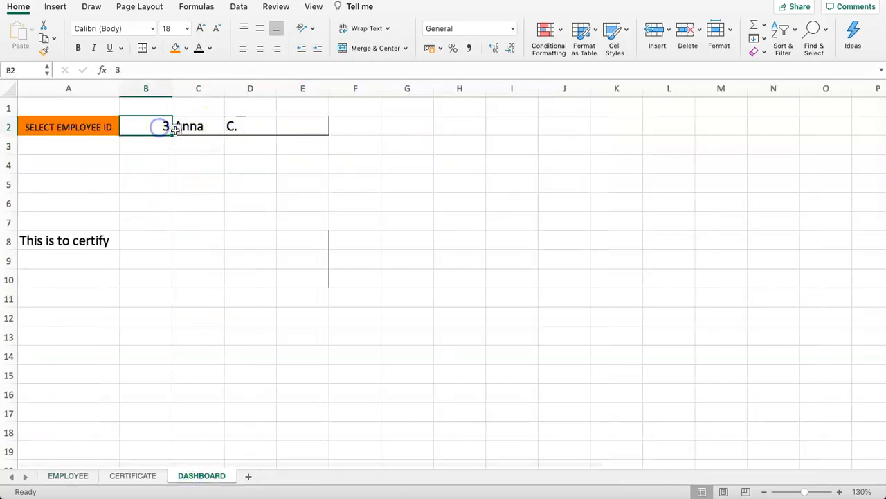
left_click(177, 127)
left_click(125, 152)
left_click(177, 127)
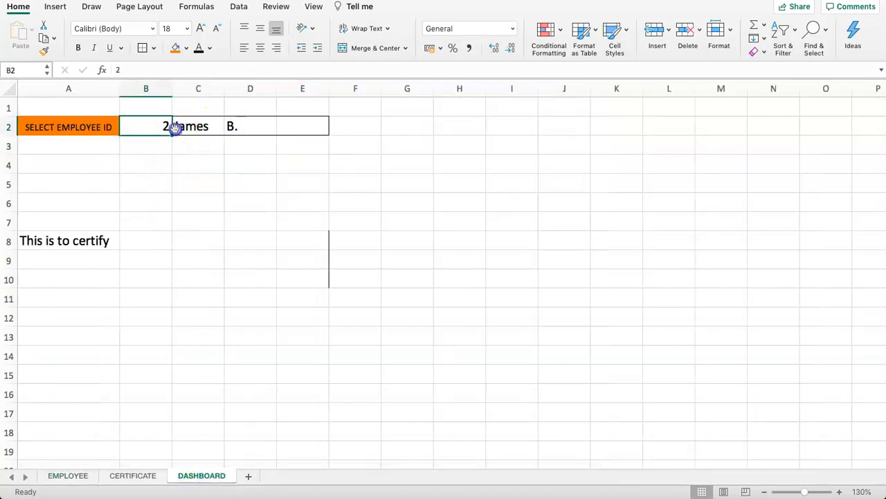
left_click(127, 144)
left_click(248, 129)
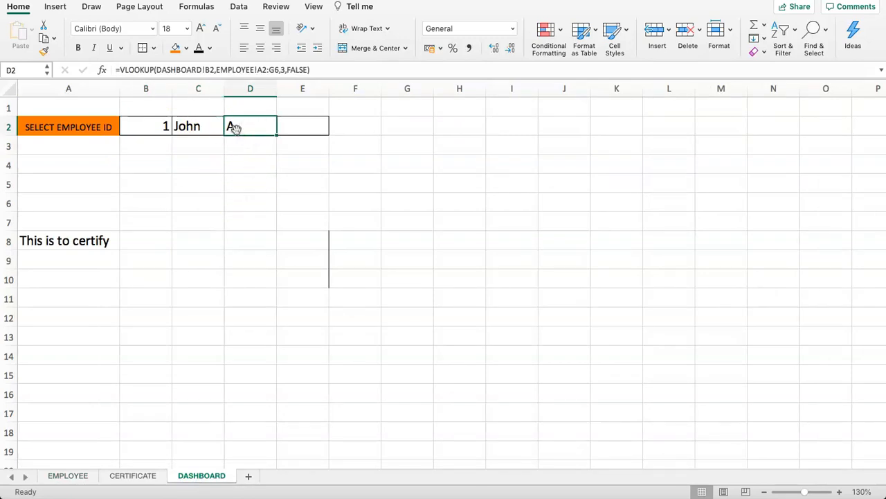
Start a VLOOKUP formula in E2 with B2 as the lookup value
left_click(305, 130)
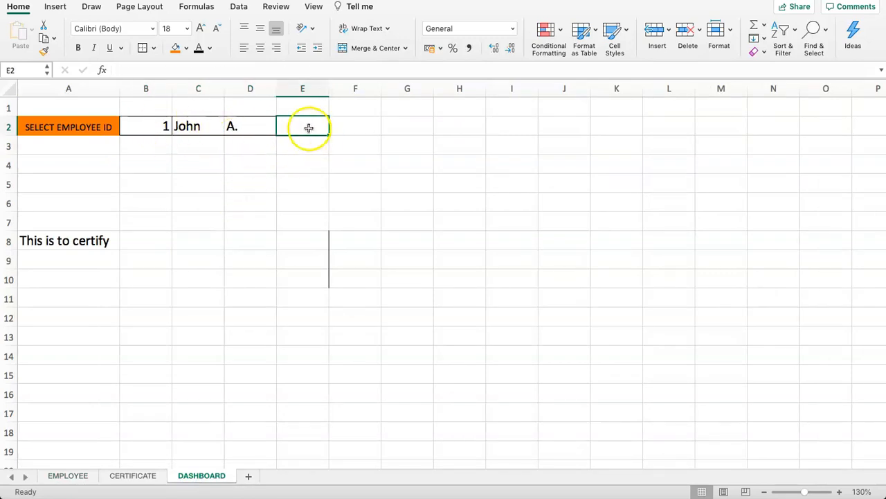
type("=VL")
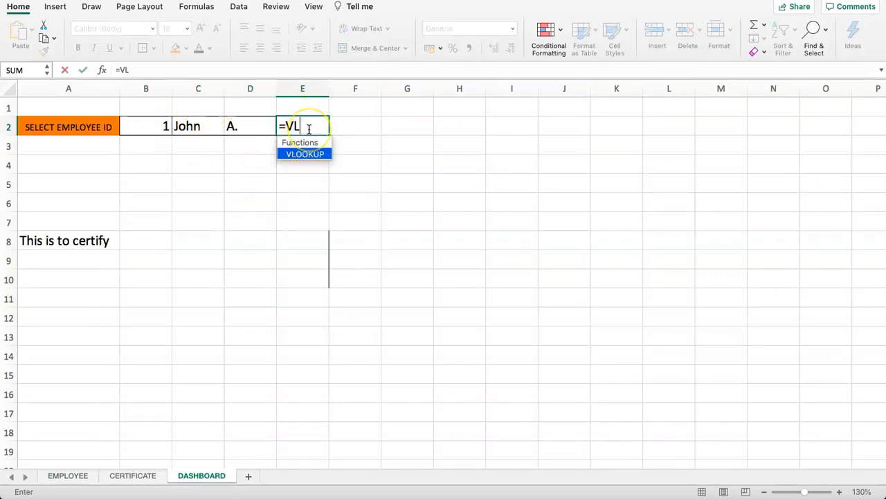
type("OOKIP")
key("BackSpace")
key("BackSpace")
type("UP")
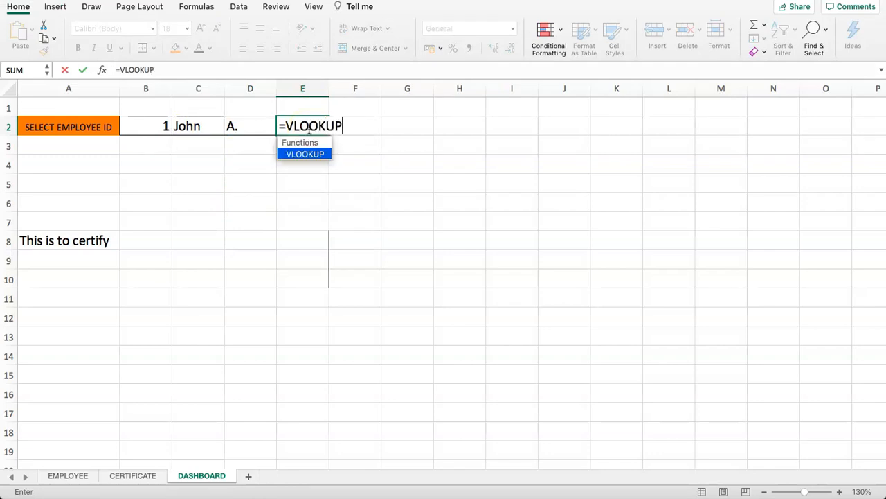
type("(")
left_click(138, 121)
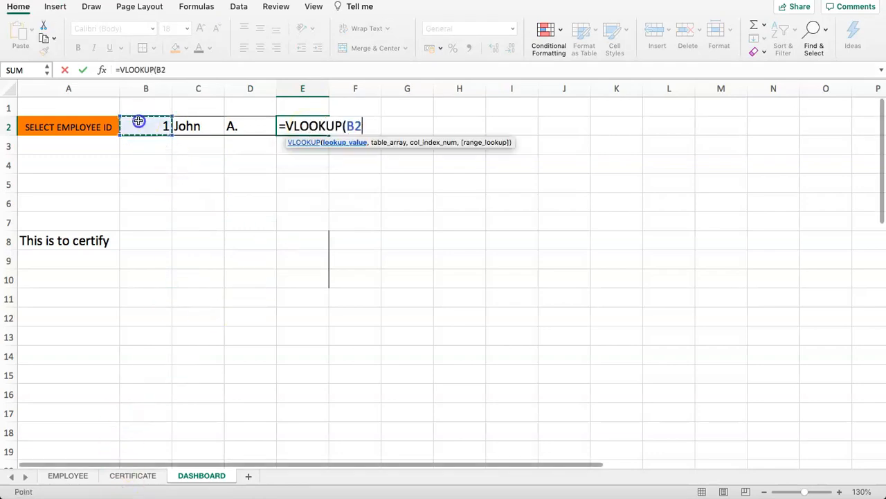
type("l")
key("BackSpace")
type(",")
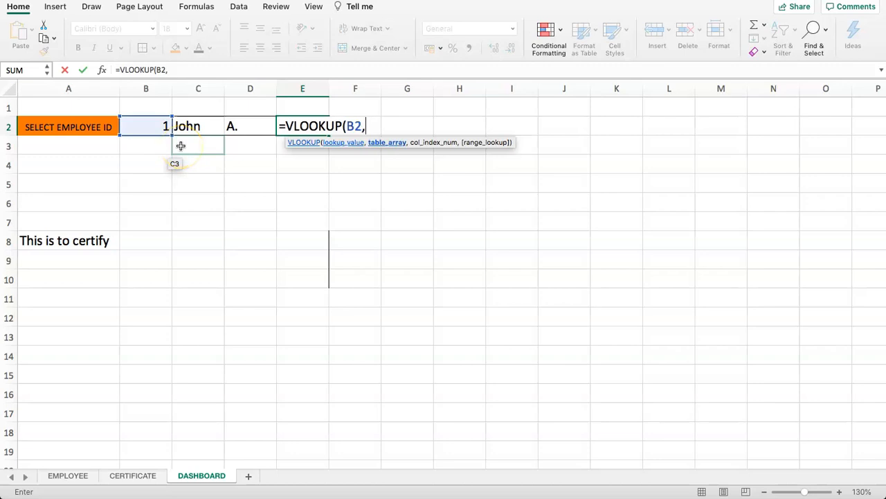
Complete the VLOOKUP in E2 with table array EMPLOYEE!A2:G6, column index 4 and range lookup FALSE
left_click(78, 474)
left_click(47, 130)
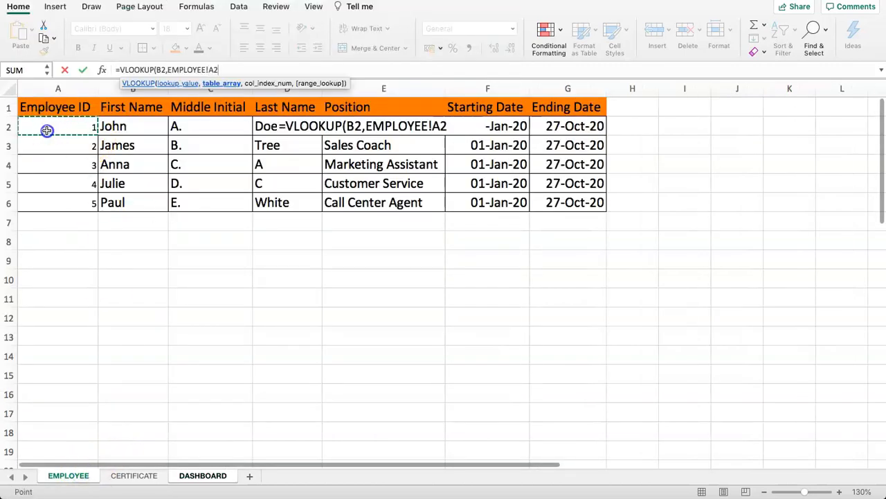
left_click_drag(54, 131, 599, 200)
type(",")
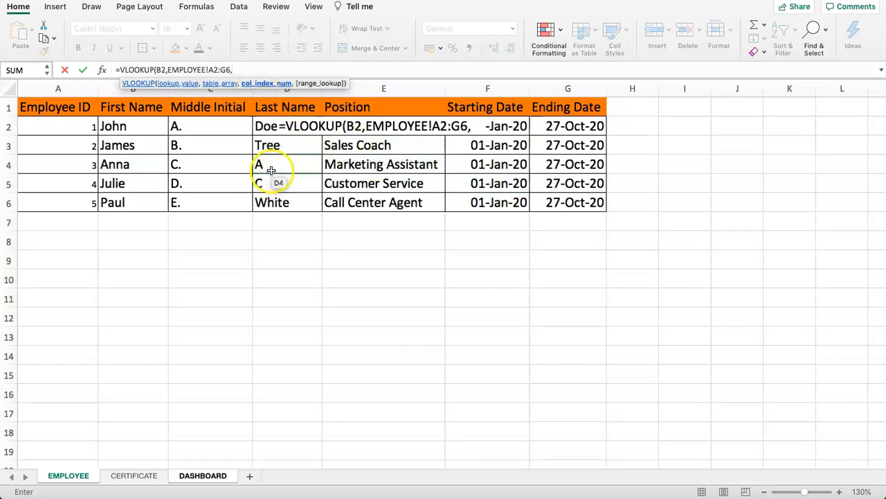
type("4")
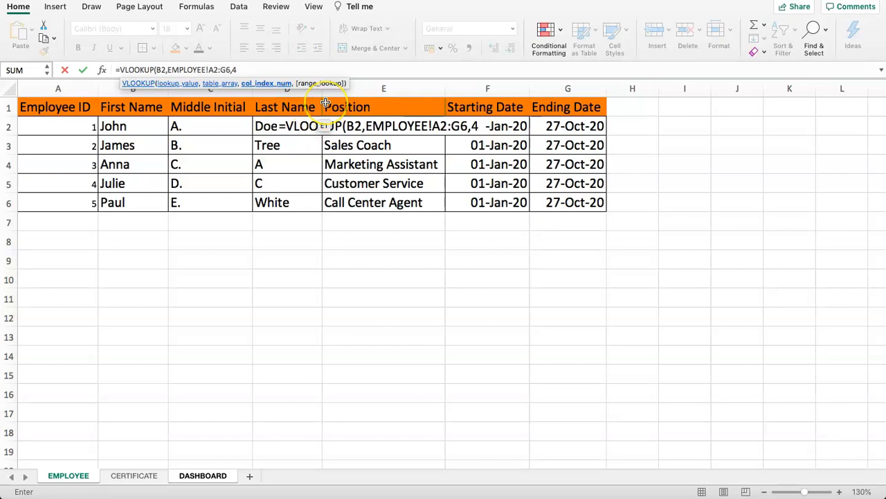
type(",FALSE")
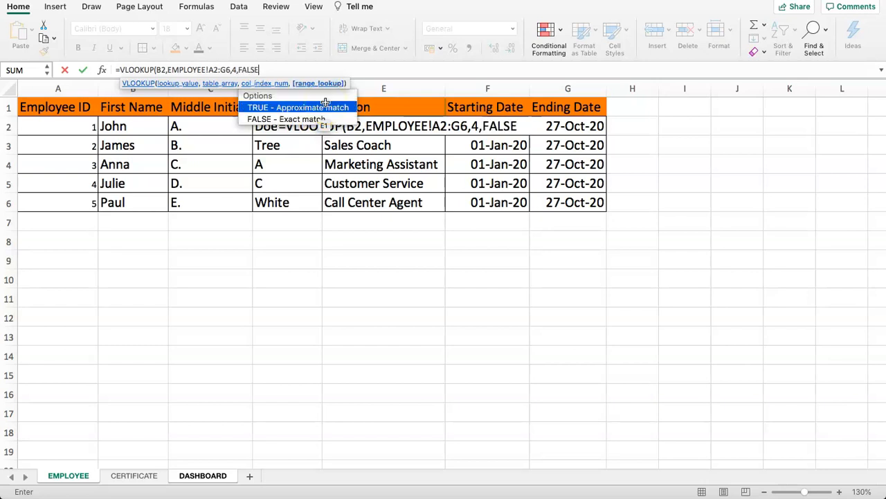
type(")")
key("Return")
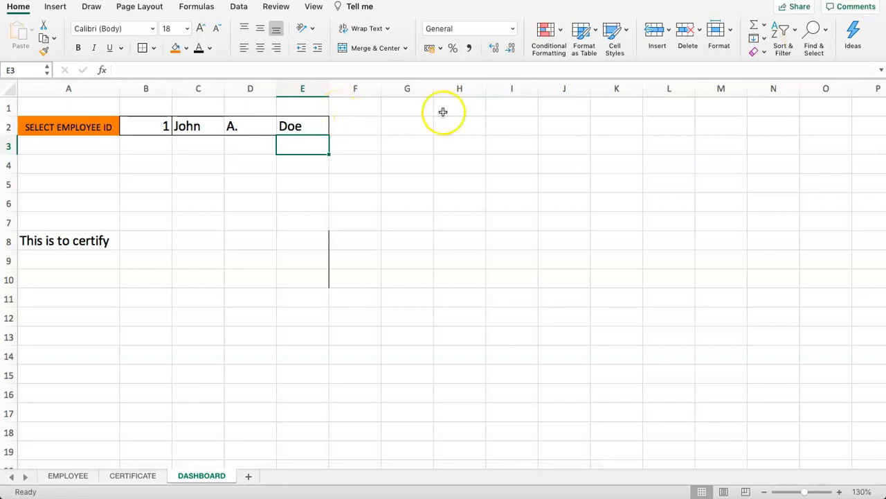
Switch the employee ID in B2 to 3 to test the three name lookups
left_click(139, 159)
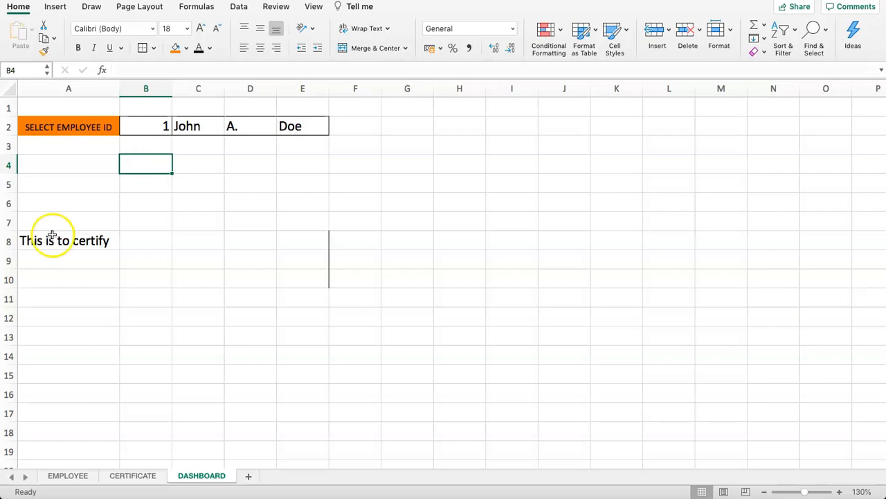
left_click(122, 220)
left_click(143, 159)
left_click(135, 128)
left_click(175, 132)
left_click(126, 154)
left_click(177, 132)
left_click(135, 166)
left_click(190, 182)
Merge and center the certificate sentence in A8 across A8:J8 on DASHBOARD
left_click(79, 248)
left_click_drag(217, 69, 436, 70)
left_click(301, 204)
left_click_drag(87, 241, 566, 241)
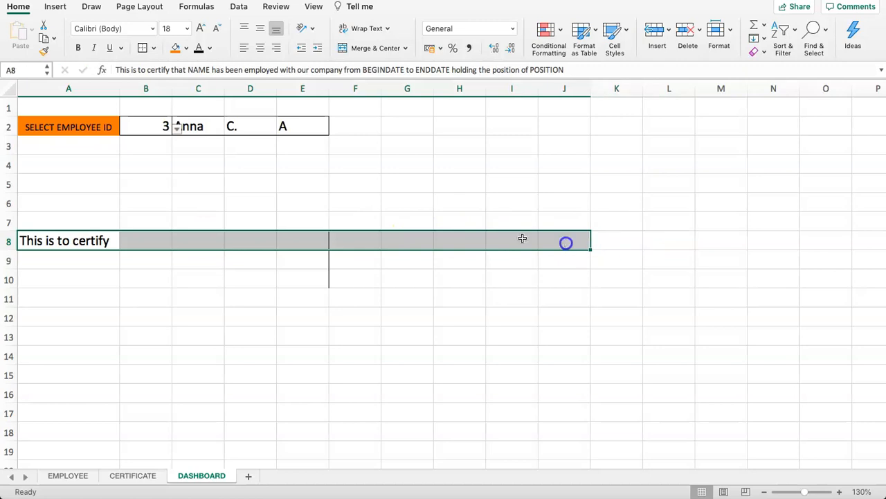
left_click(387, 28)
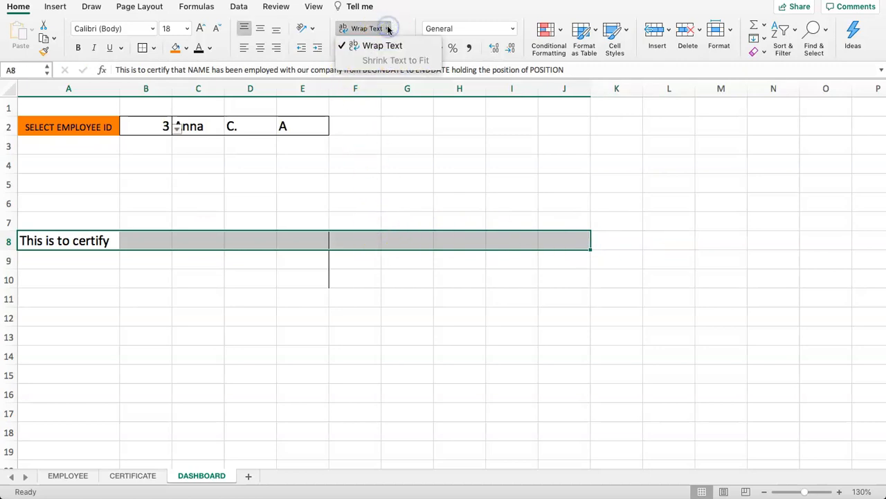
left_click(387, 160)
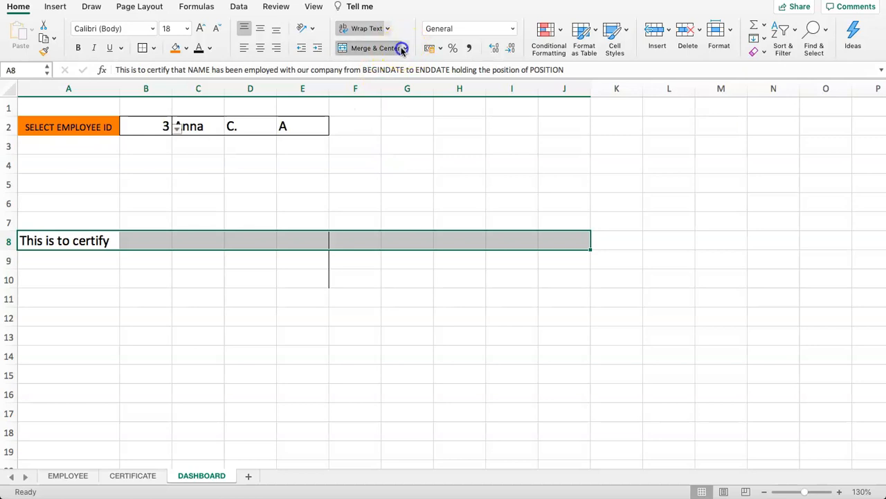
left_click(406, 50)
left_click(407, 48)
left_click(406, 47)
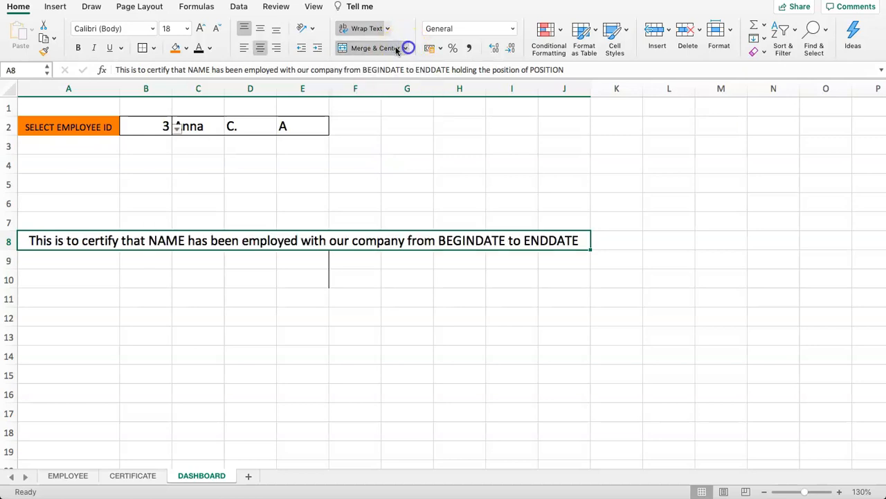
Extend the merged and centered certificate sentence block down to cover A8:J13
left_click_drag(29, 238, 382, 341)
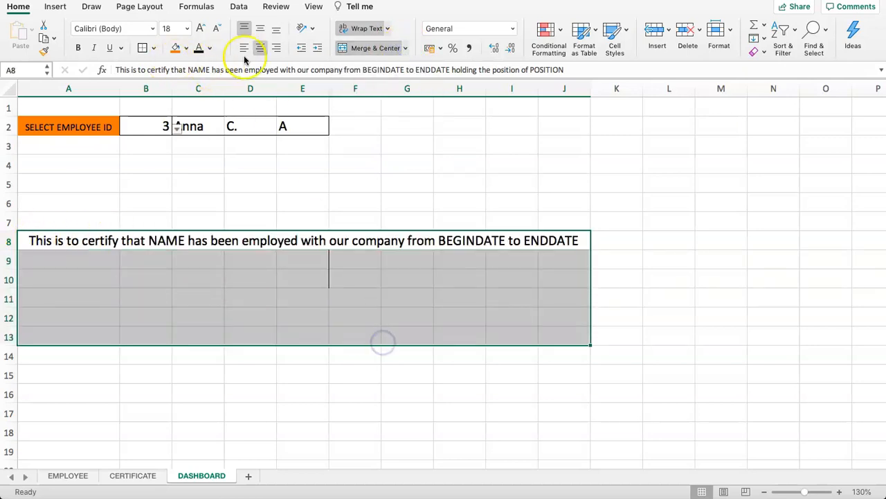
left_click(355, 48)
left_click(357, 48)
left_click(320, 175)
left_click(239, 248)
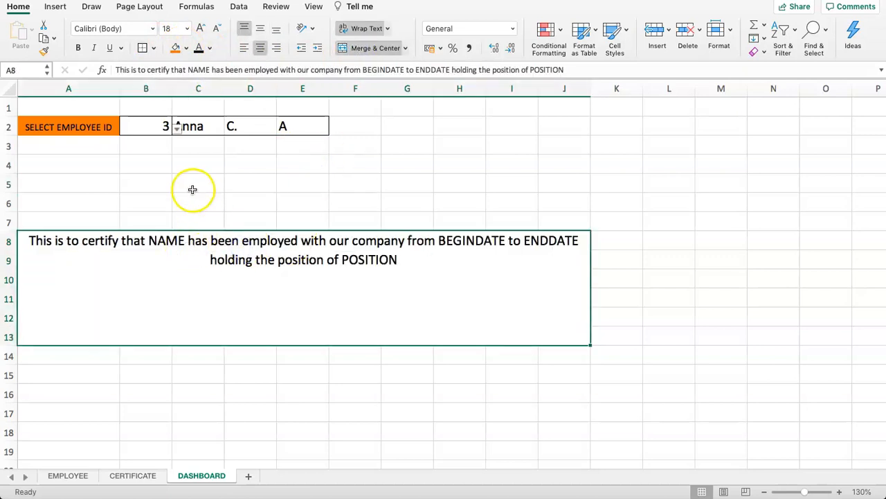
left_click(161, 187)
left_click(86, 168)
left_click(314, 160)
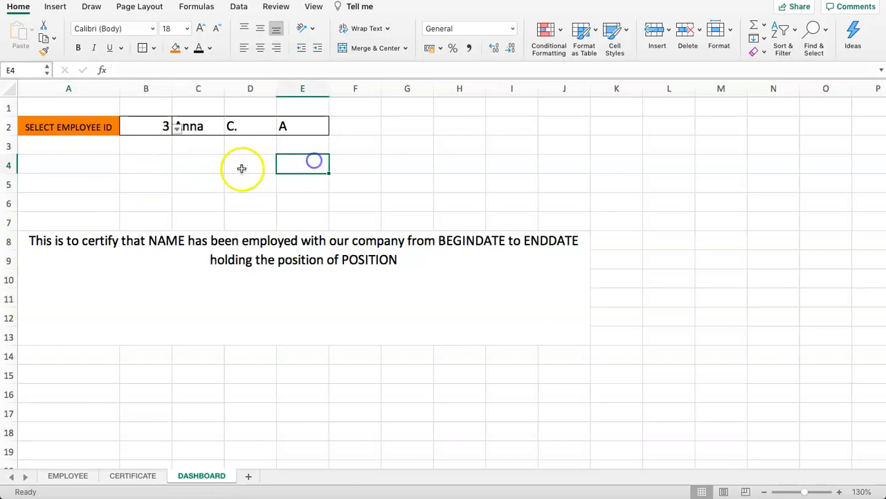
left_click(74, 183)
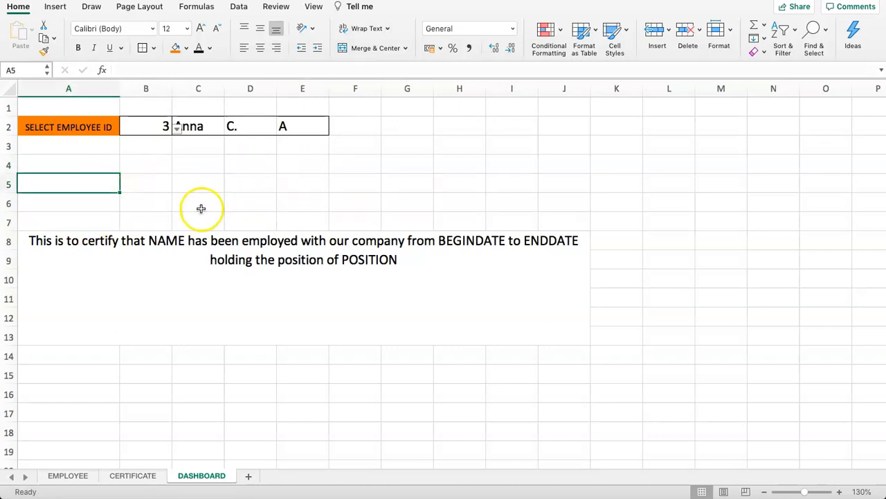
Enter the labels Begin Date, End Date, Position and M/F in A3:A6
left_click(92, 148)
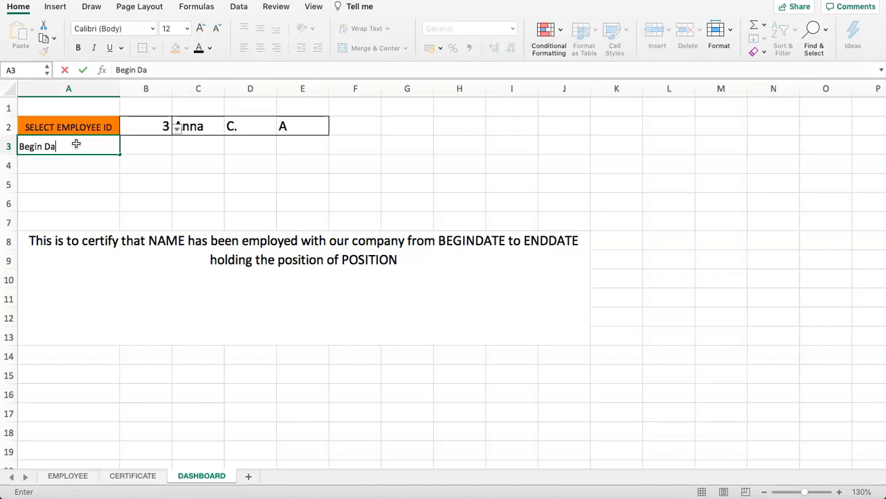
key("Return")
type("End Date")
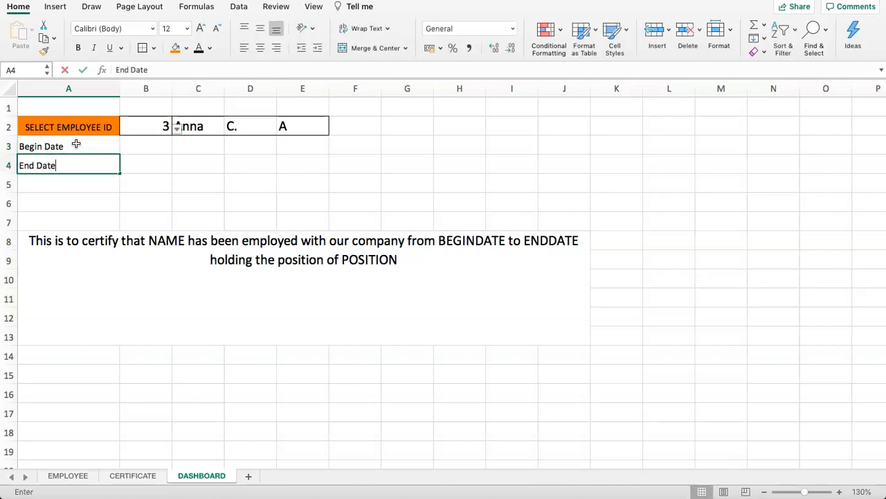
key("Return")
type("Position")
key("Return")
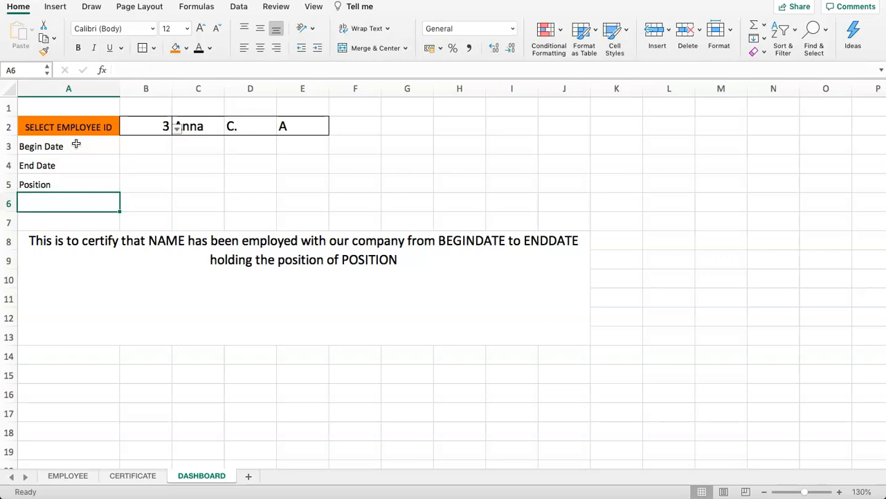
type("M")
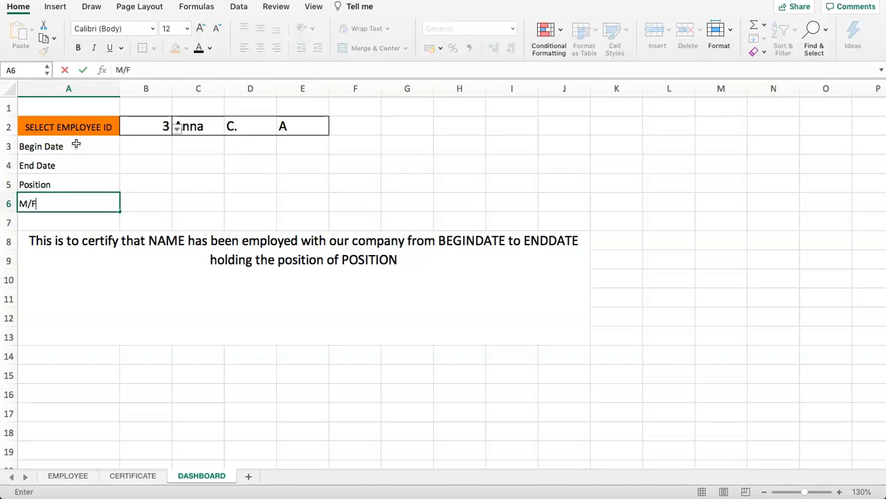
type("/F")
key("Return")
key("Right")
key("Up")
key("Right")
key("Left")
key("Left")
Copy the orange label format of A2 to A3:A6 and apply All Borders to B3:E6
left_click(75, 127)
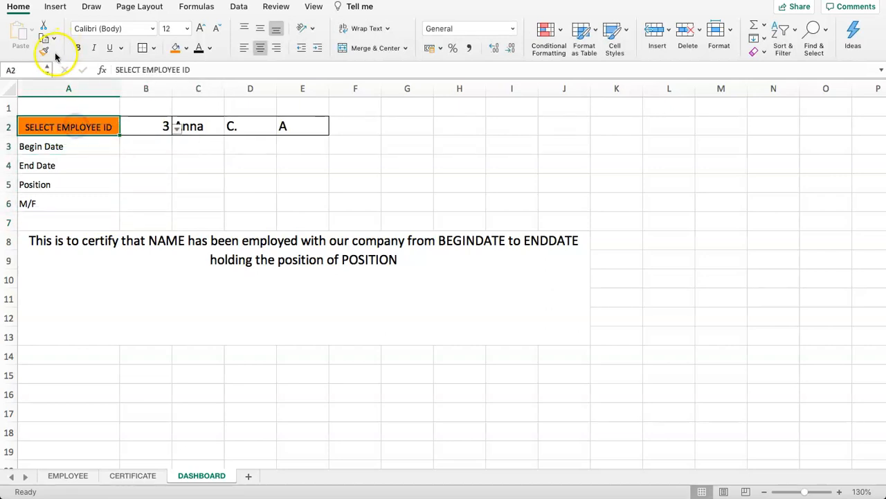
left_click(45, 51)
left_click_drag(53, 148, 69, 203)
left_click_drag(146, 147, 310, 203)
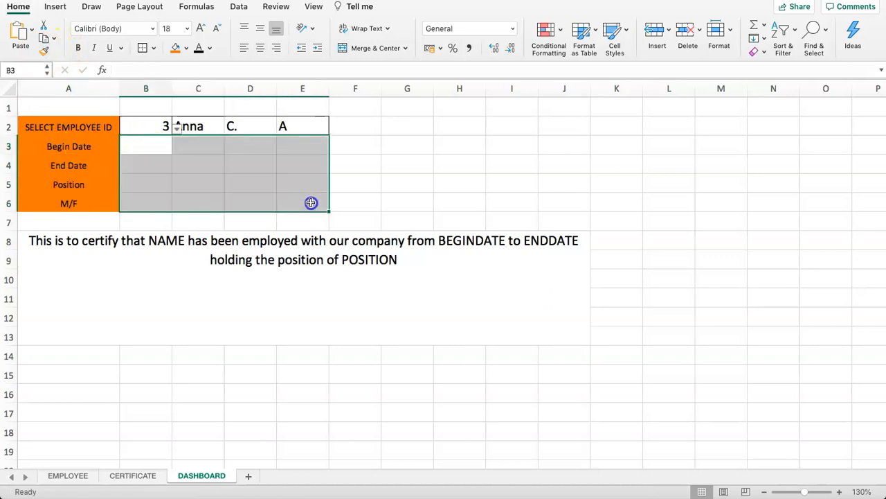
left_click(154, 48)
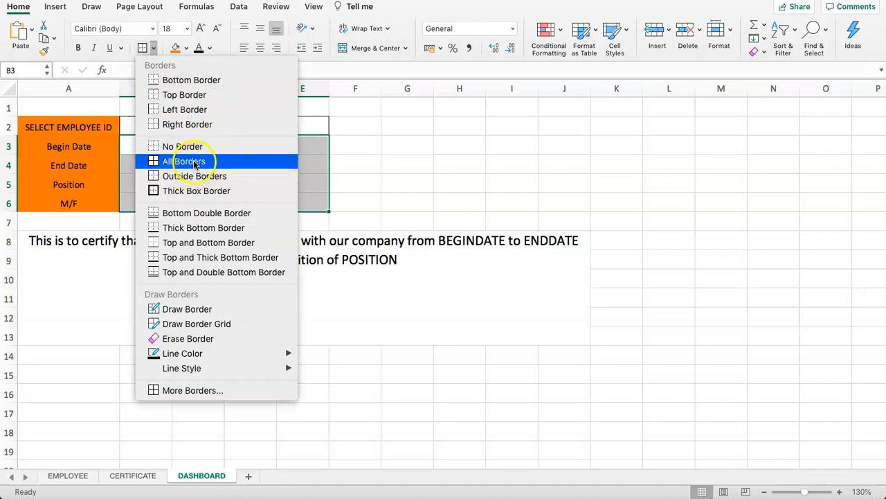
left_click(193, 161)
Delete the surplus bordered cells C3:E6 with the Shift cells up option
left_click_drag(208, 147, 310, 201)
right_click(244, 168)
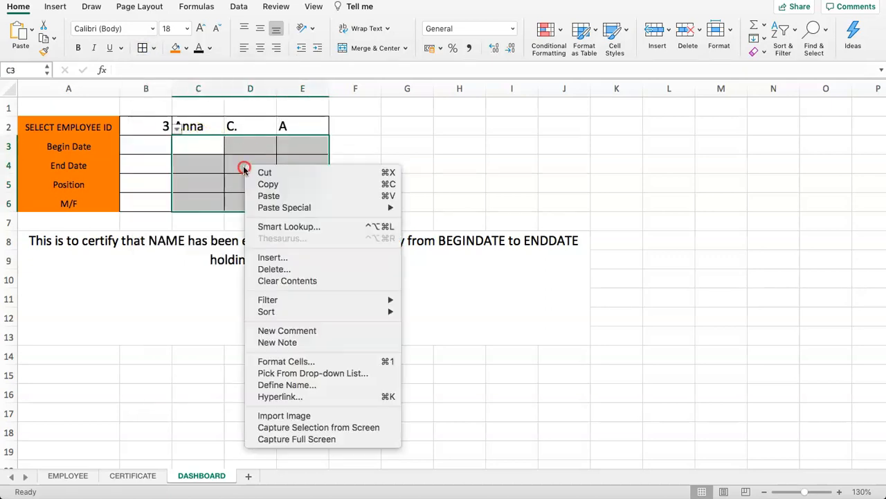
left_click(285, 270)
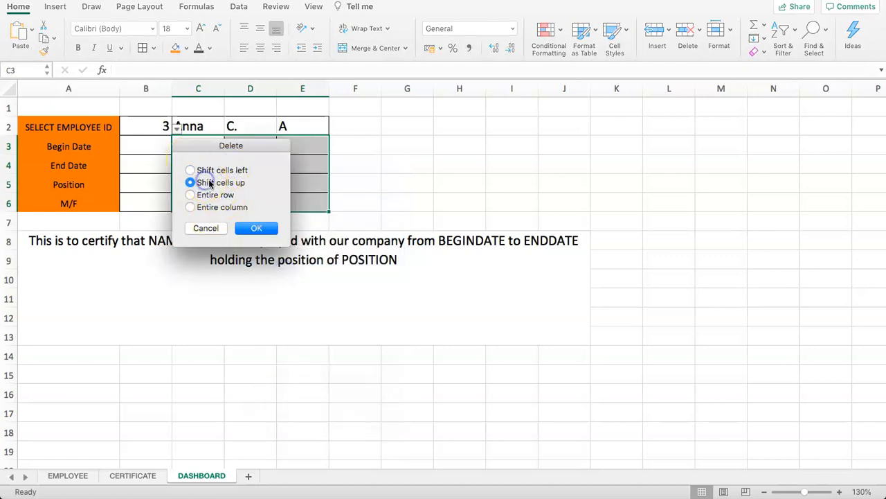
left_click(254, 231)
left_click(285, 178)
left_click_drag(204, 144, 300, 195)
Widen column B to give the Begin Date, End Date, Position and M/F values more room
left_click_drag(149, 166, 145, 201)
left_click_drag(172, 89, 194, 88)
left_click(142, 145)
left_click(72, 146)
left_click(141, 151)
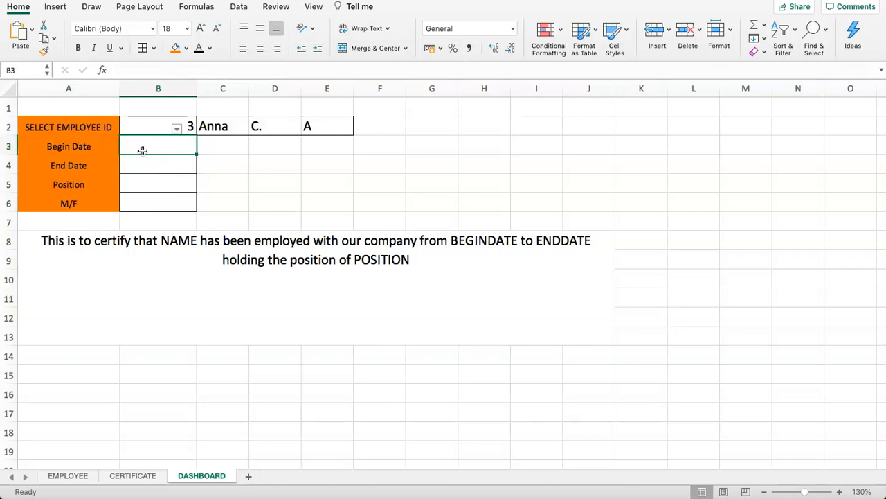
Check the position and date columns on EMPLOYEE, and start a VLOOKUP in DASHBOARD B3 with B2 as the lookup value
left_click(67, 475)
left_click_drag(406, 129, 554, 131)
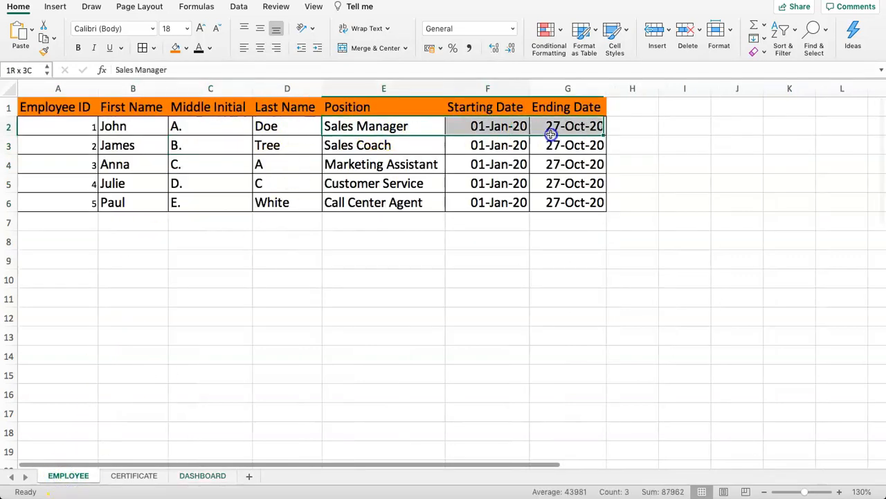
left_click(194, 476)
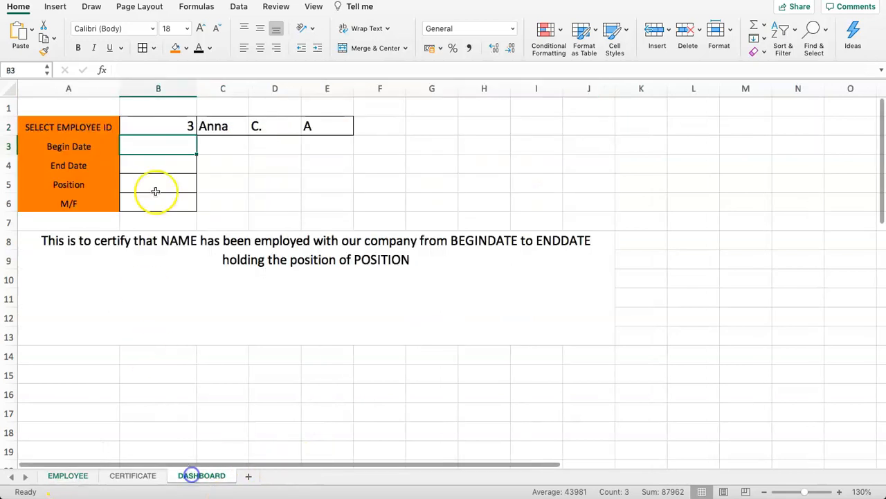
left_click(158, 143)
type("=VL")
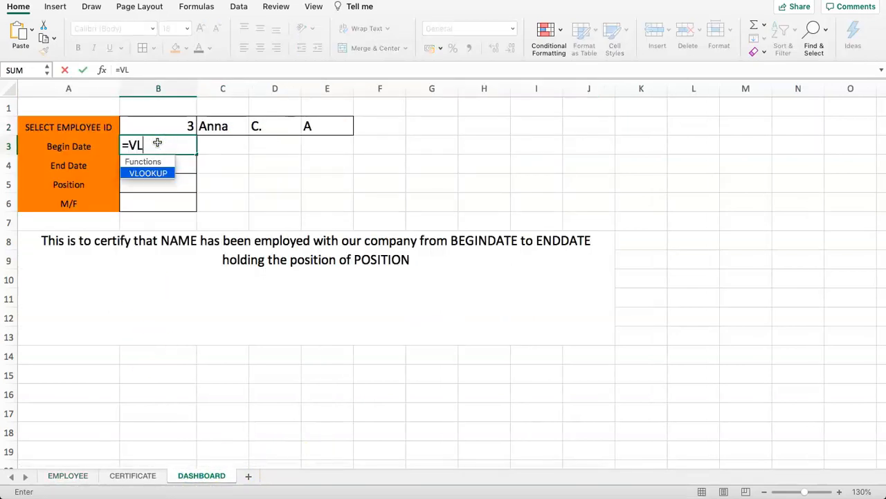
type("OOKIP")
key("BackSpace")
key("BackSpace")
type("UP")
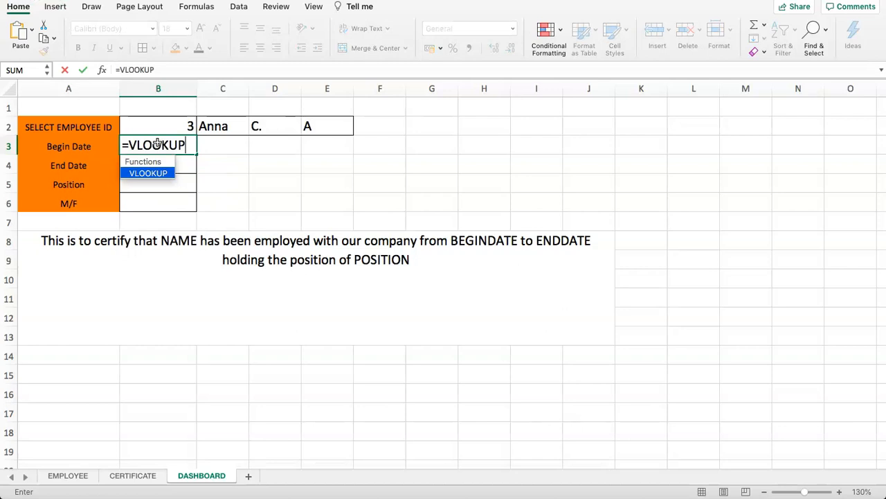
type("(")
left_click(167, 119)
type(",")
Complete the Begin Date VLOOKUP in B3 with table array EMPLOYEE!A2:G6, column index 6 and range lookup FALSE
left_click(58, 476)
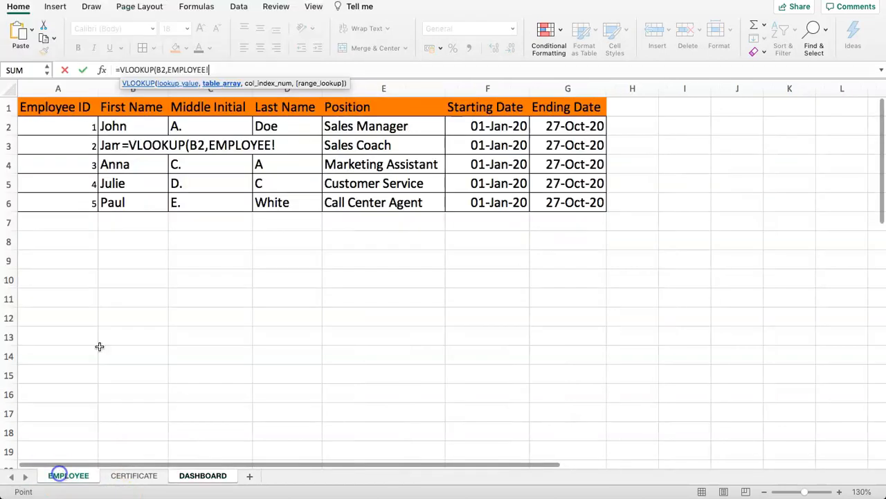
left_click_drag(56, 123, 560, 205)
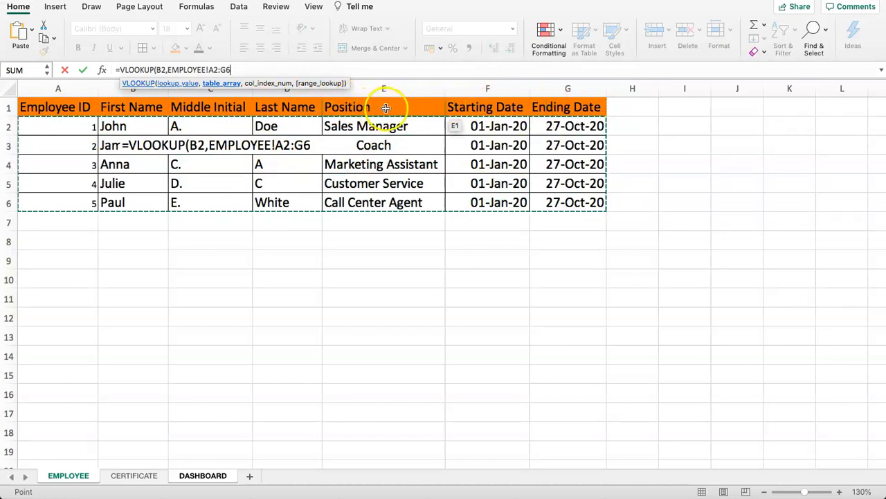
type(",")
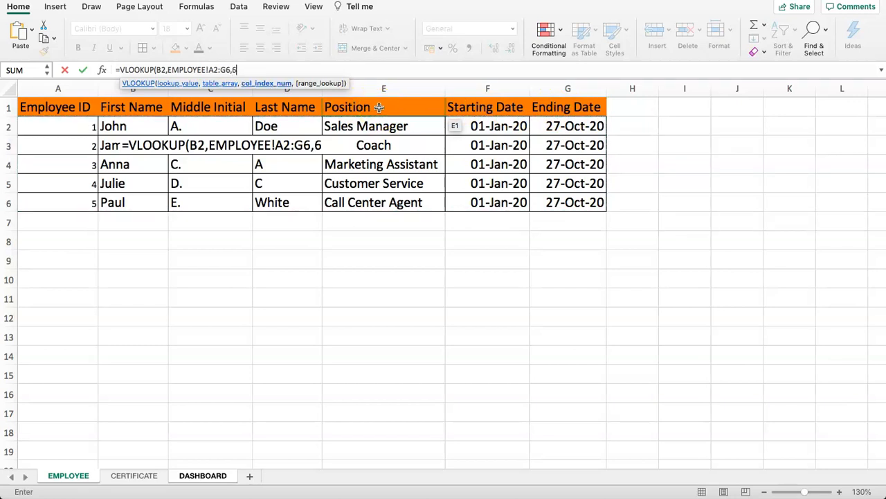
type("6,FALSE)")
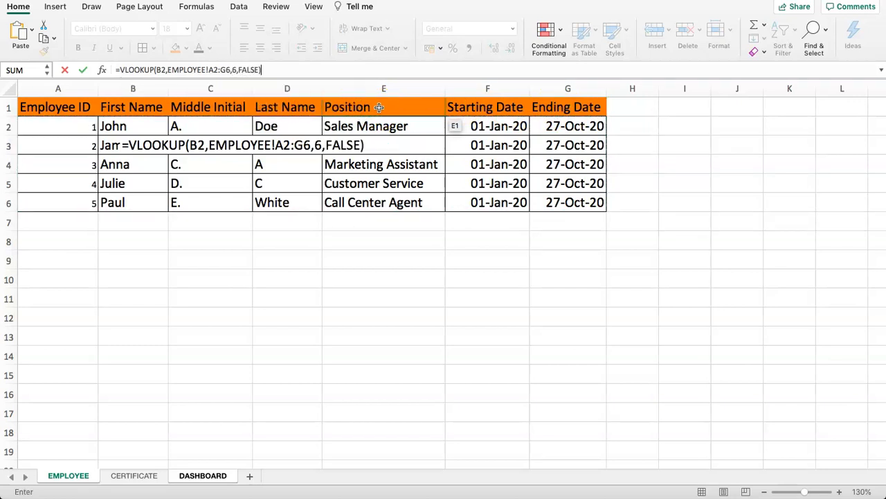
key("Return")
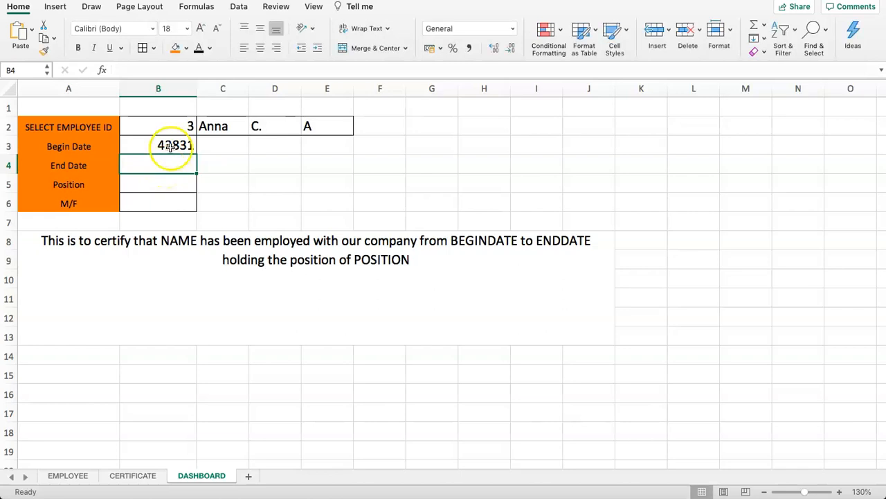
Copy the B3 VLOOKUP formula into B4 and change its column index to 7 for the End Date
left_click(166, 145)
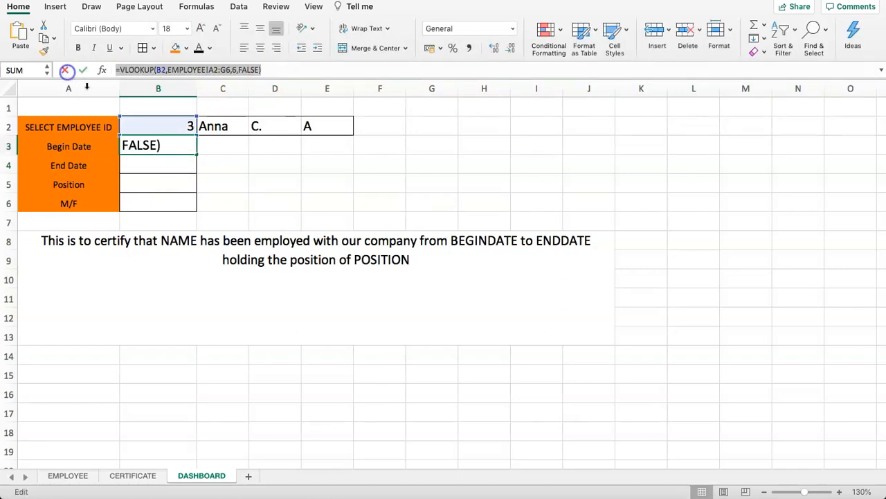
left_click(140, 164)
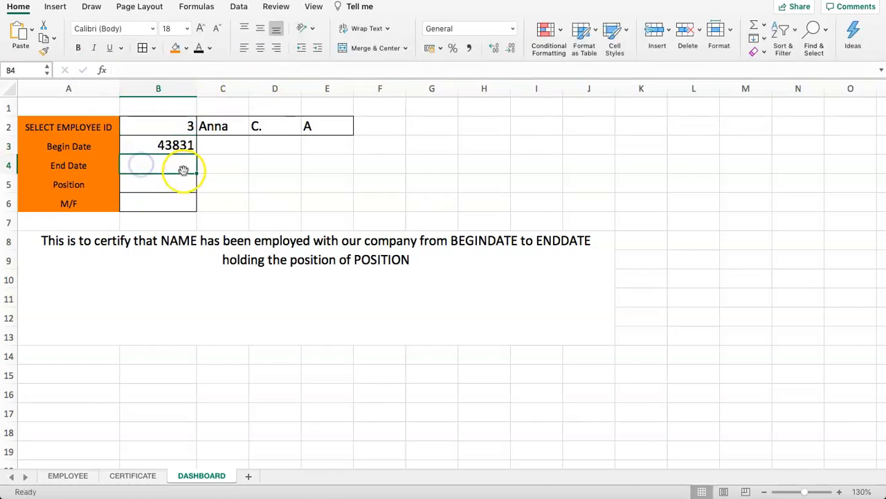
key("ctrl+v")
left_click(236, 70)
key("BackSpace")
type("6")
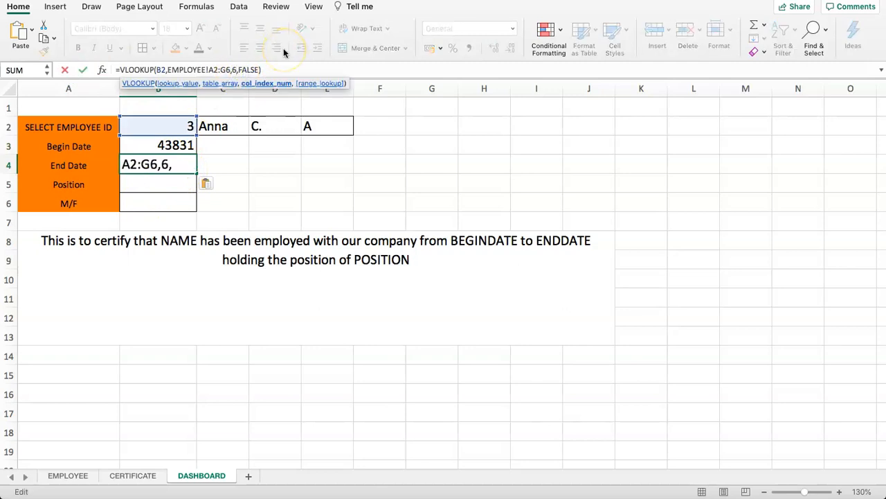
type("6")
key("Return")
Enter the same VLOOKUP in B5 with the Position column's index, and check the result against the EMPLOYEE sheet
left_click(162, 175)
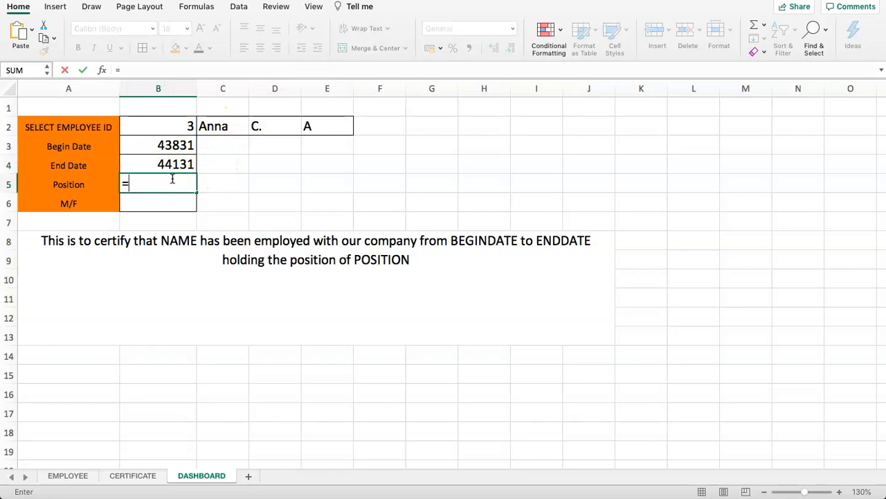
key("Escape")
left_click(168, 164)
left_click(160, 184)
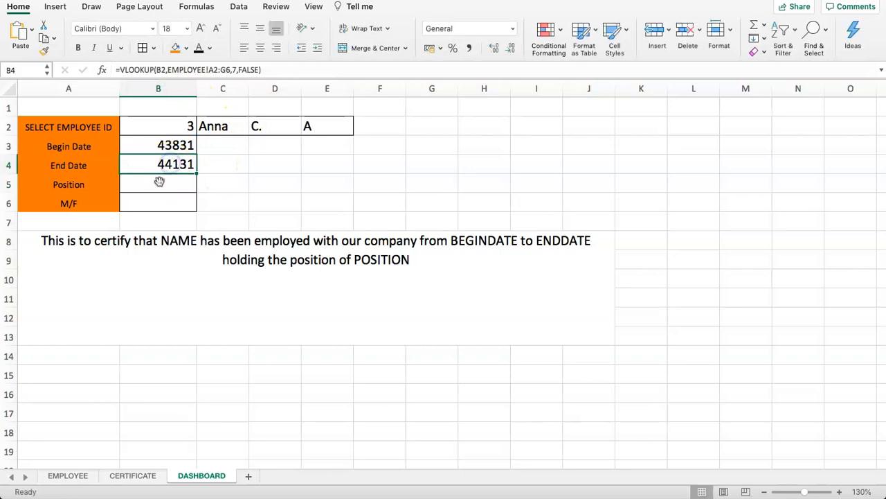
type("=VLOOKUP(B2,EMPLOYEE!A2:G6,6,FALSE)")
double_click(232, 69)
type("6")
key("Return")
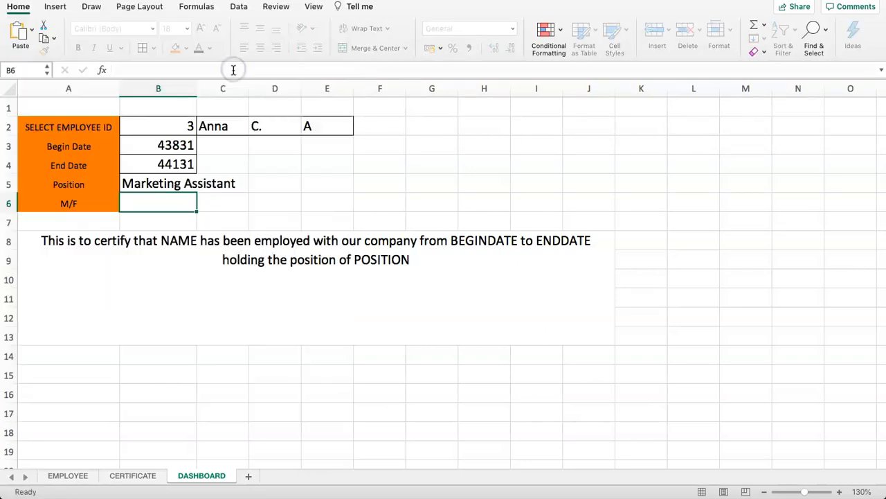
left_click(69, 475)
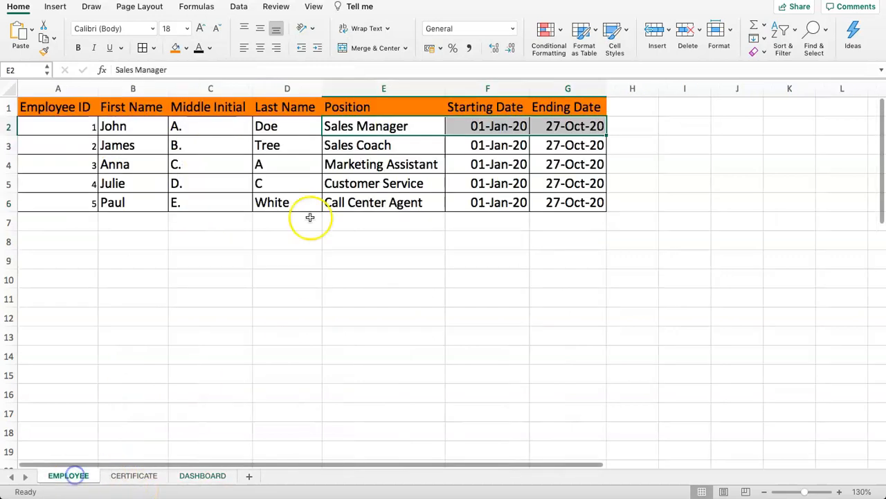
left_click(370, 167)
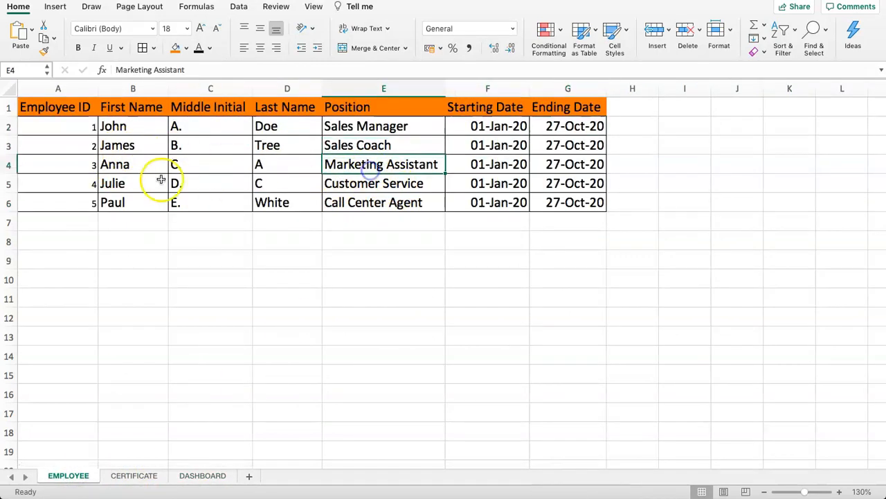
Compare the date lookups on DASHBOARD with the Starting Date and Ending Date columns on EMPLOYEE
left_click(186, 476)
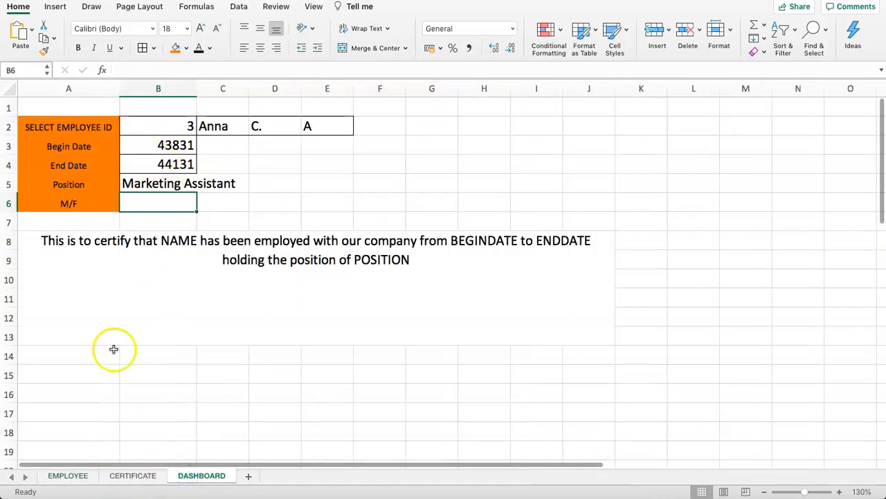
left_click(67, 476)
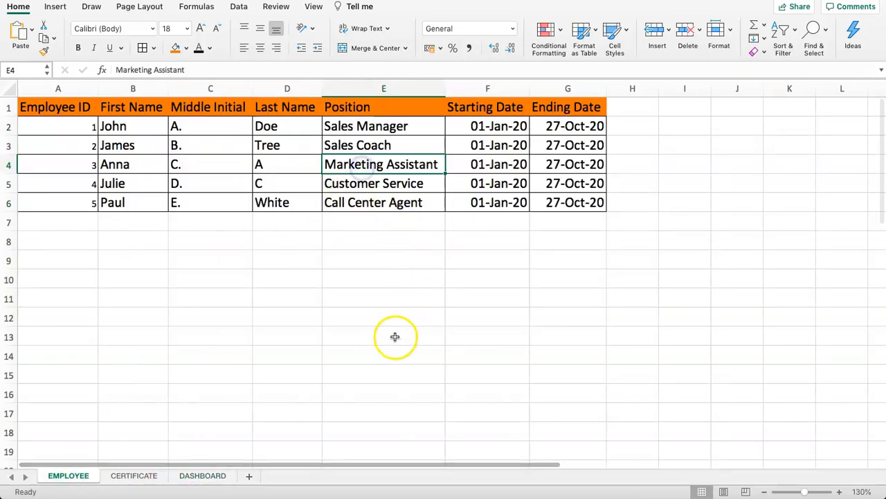
left_click(521, 164)
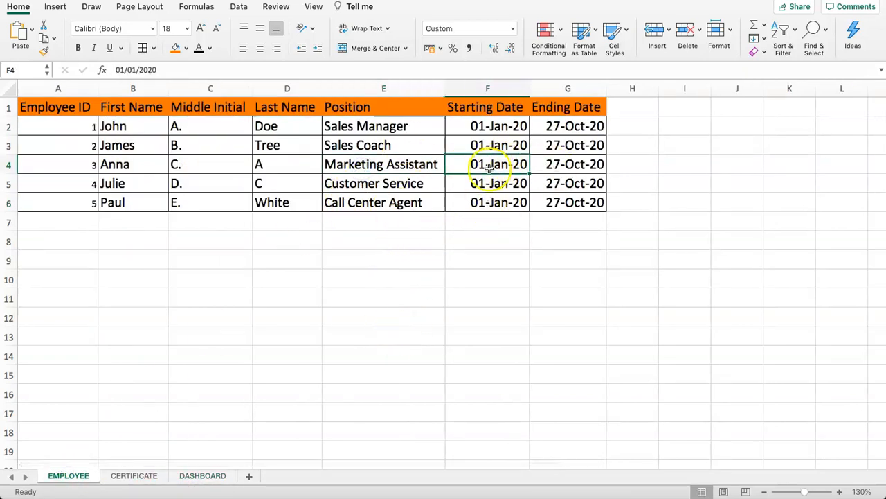
left_click_drag(496, 126, 559, 202)
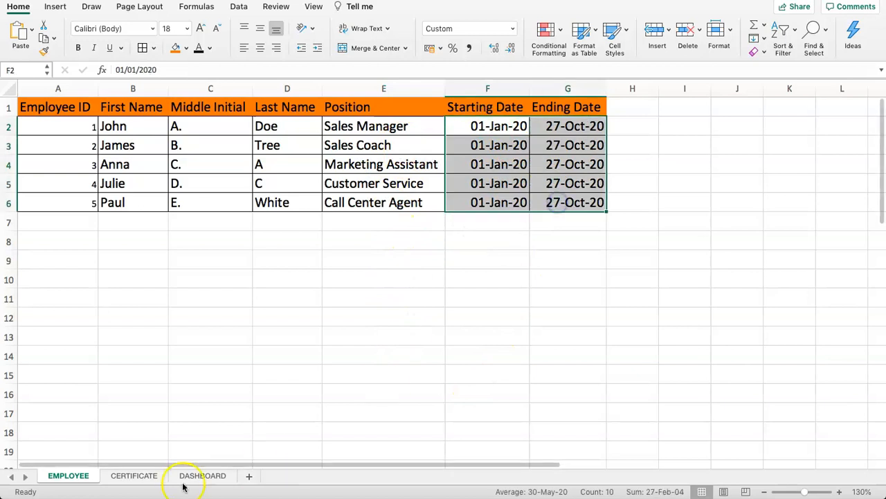
left_click(197, 476)
Format the Begin Date and End Date cells B3:B4 as dates of the type "March 14, 2012"
left_click_drag(146, 144, 158, 164)
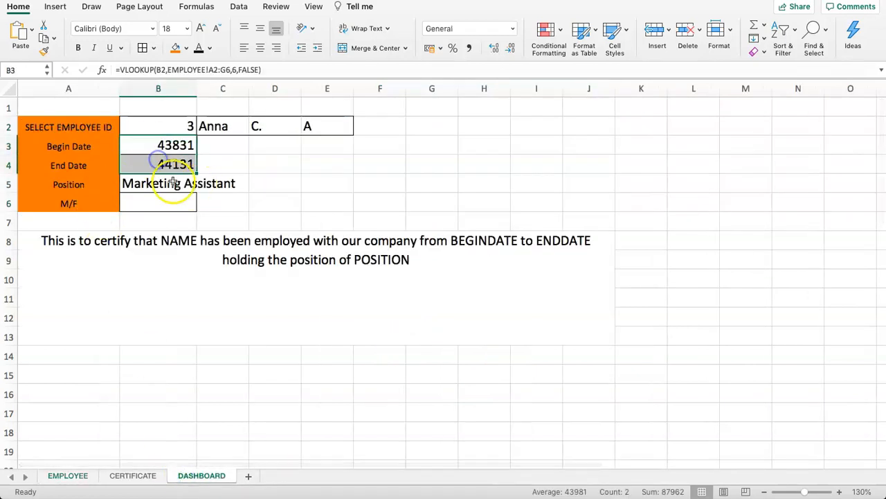
left_click_drag(146, 144, 153, 166)
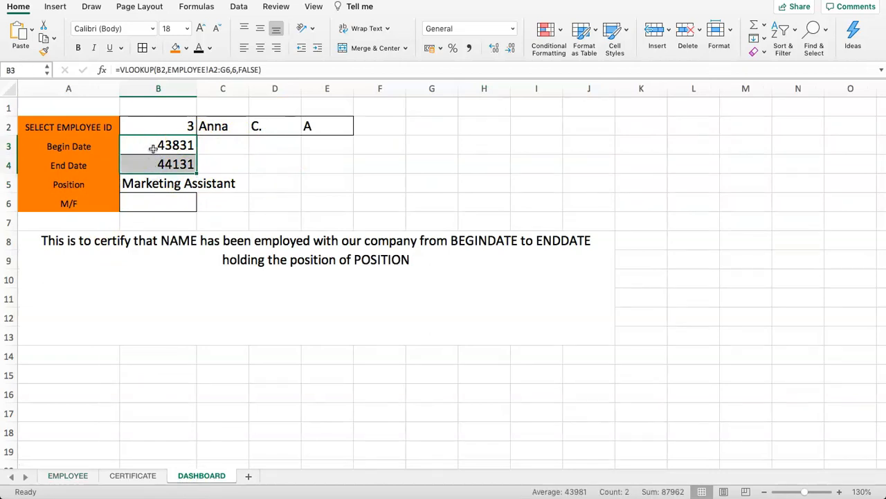
left_click(174, 144)
left_click(223, 148)
left_click(174, 145)
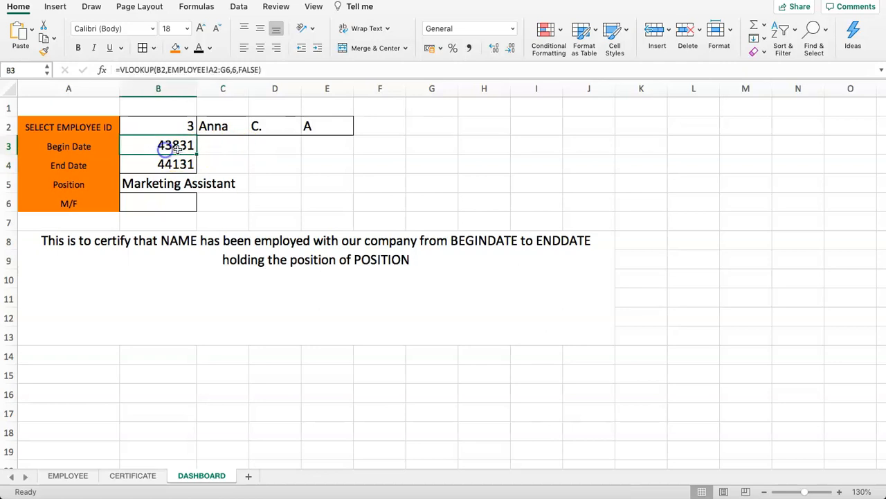
left_click_drag(173, 144, 169, 165)
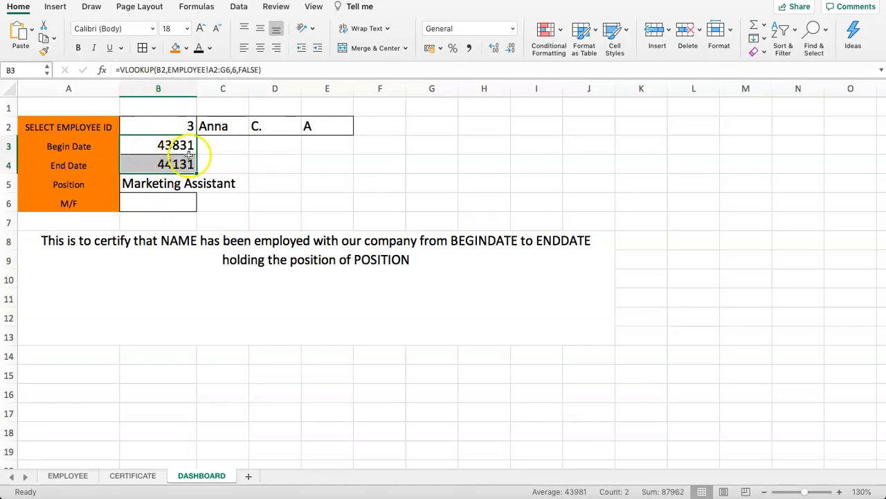
right_click(149, 149)
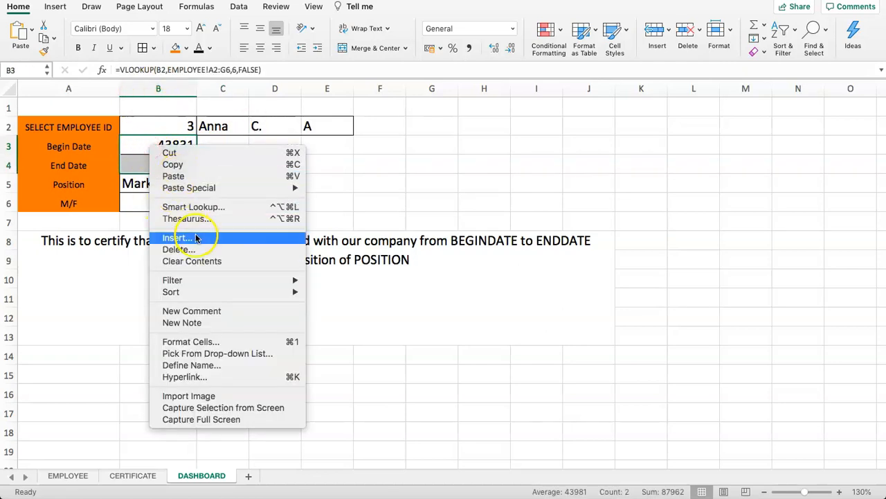
left_click(220, 340)
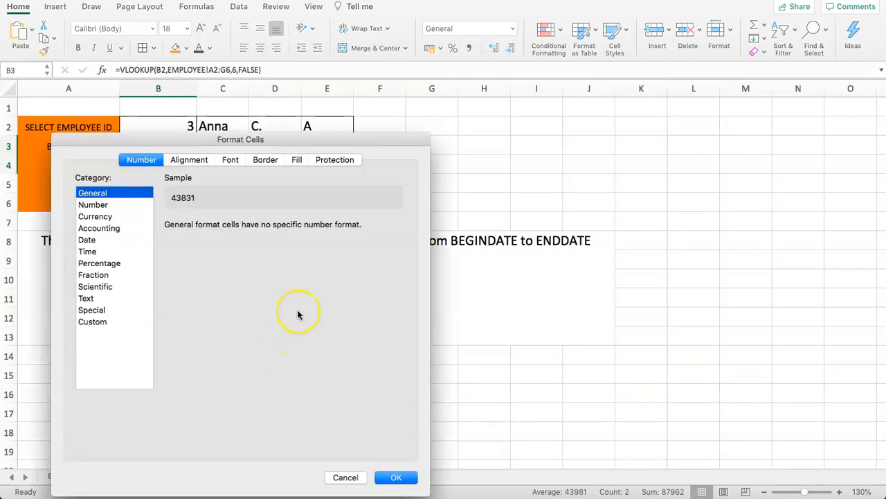
left_click(87, 240)
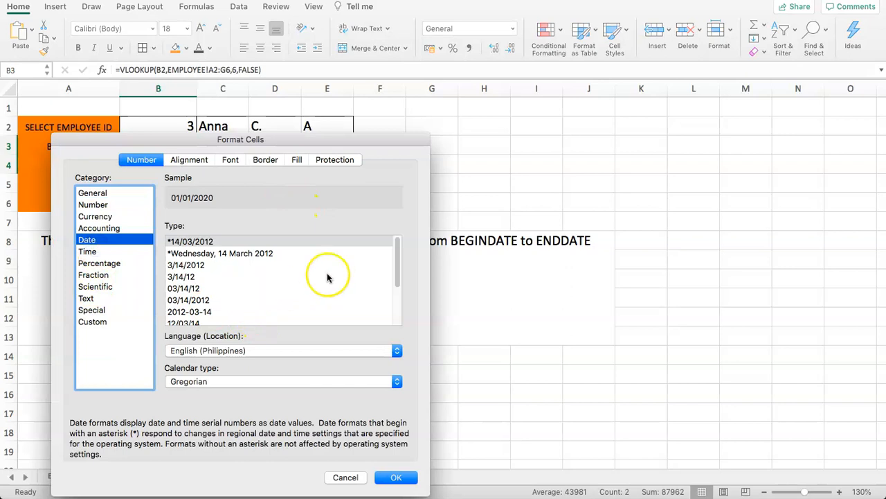
left_click_drag(399, 256, 401, 290)
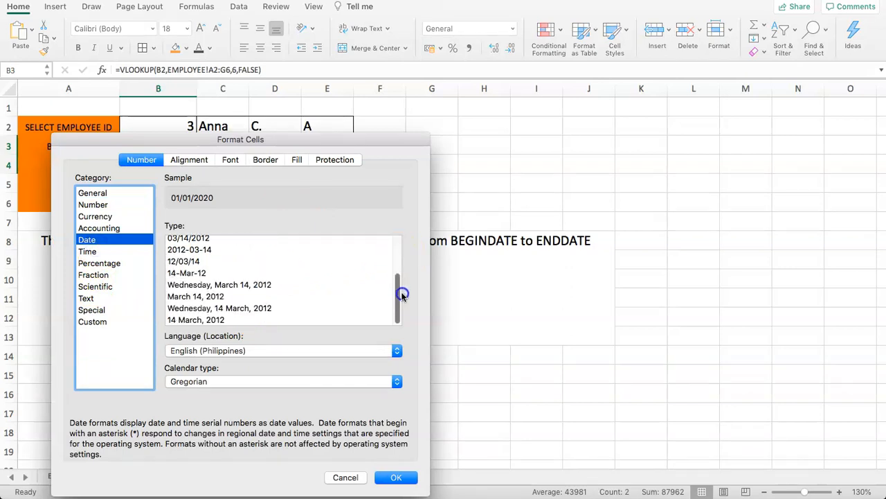
left_click(197, 296)
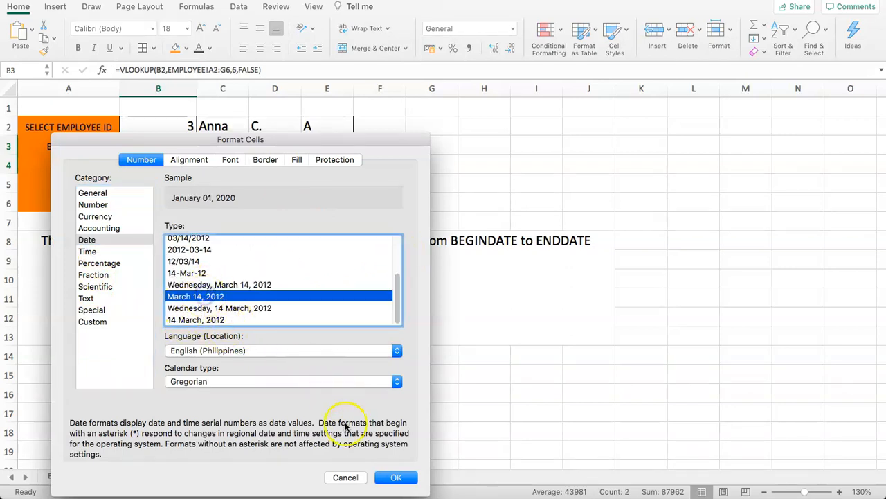
left_click(395, 478)
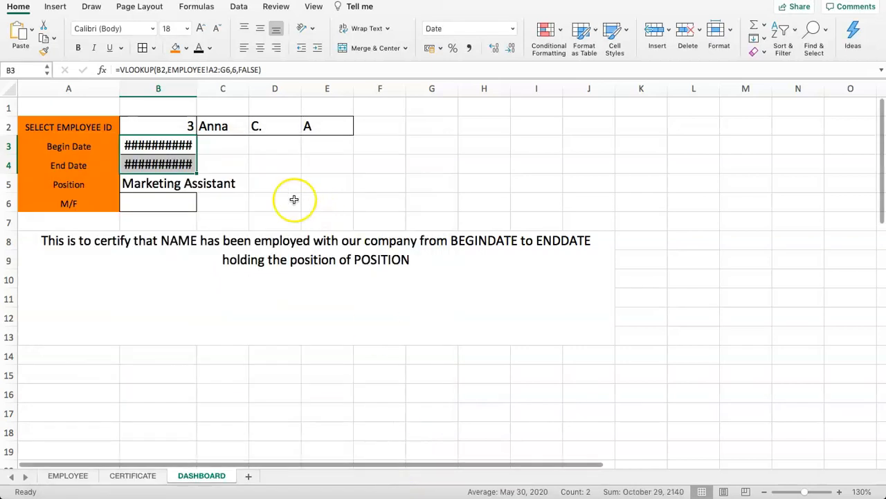
Widen column B on DASHBOARD so the long-format dates fit
left_click_drag(197, 85, 242, 86)
left_click(303, 176)
left_click(205, 170)
left_click(292, 161)
On the EMPLOYEE sheet, set the Starting Date in F3 to 01/01/2019
left_click(132, 476)
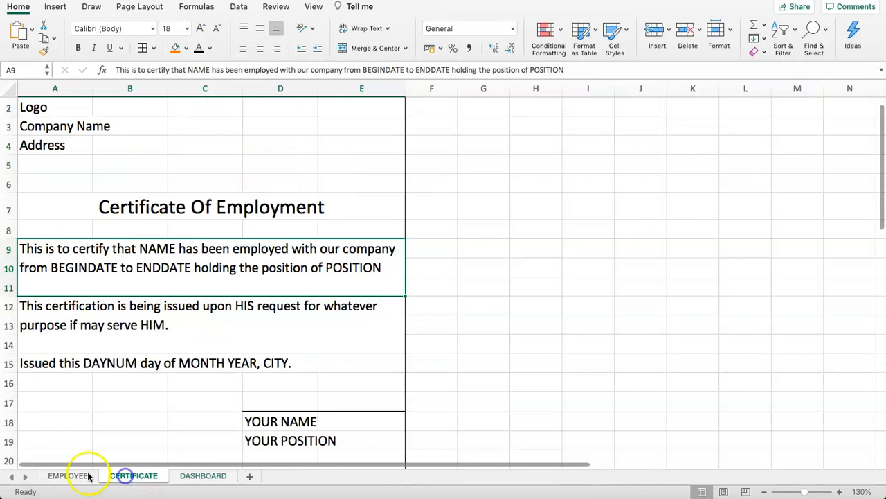
left_click(68, 475)
left_click(484, 126)
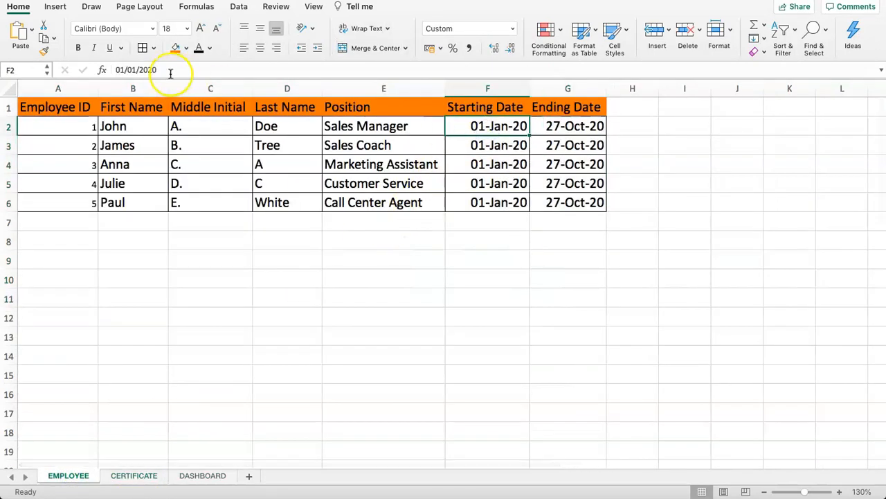
left_click_drag(149, 70, 184, 69)
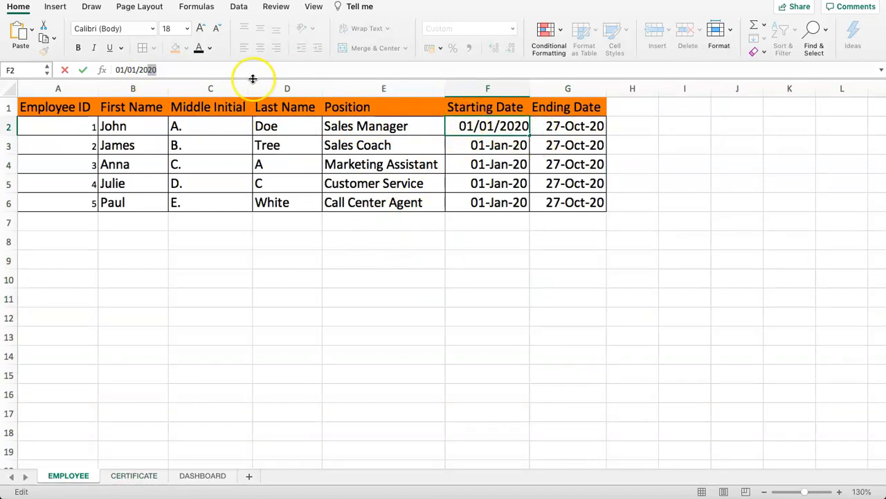
left_click(485, 145)
left_click(488, 165)
left_click(491, 147)
left_click(163, 70)
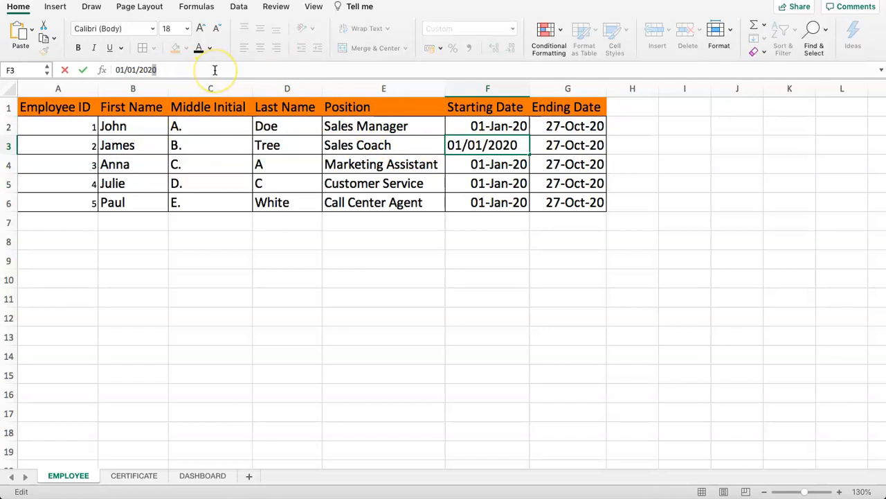
type("19")
key("Return")
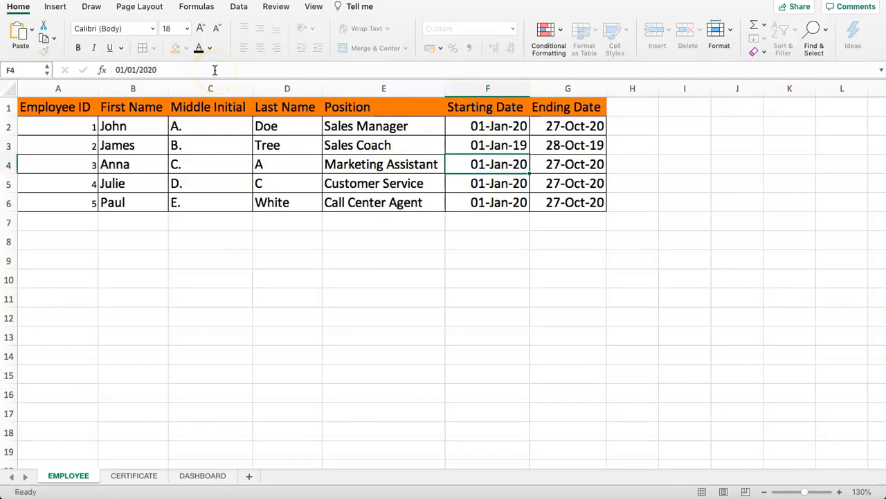
Set the Starting Date in F4 to 01/01/2018 and in F5 to 01/06/2020
left_click(152, 70)
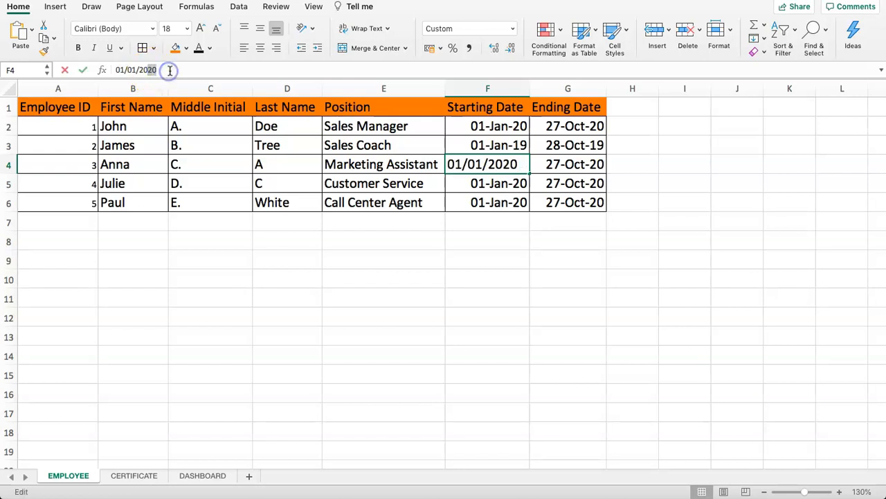
type("18")
key("Return")
left_click(151, 70)
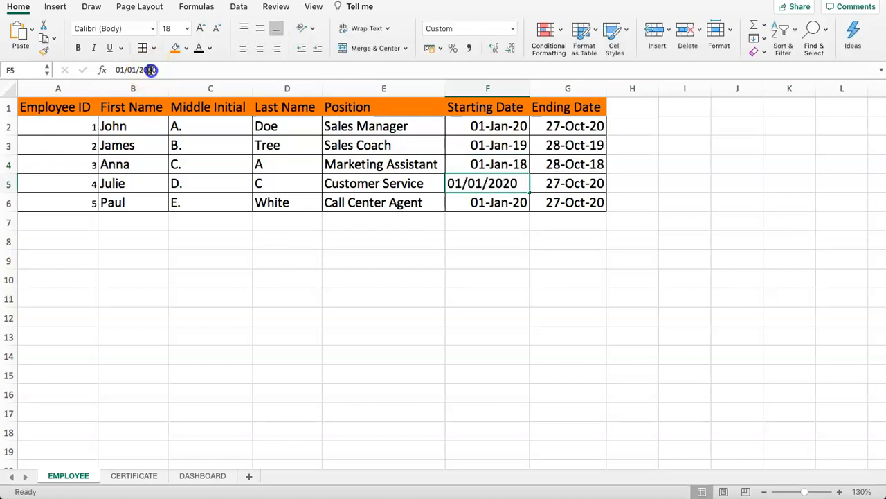
left_click_drag(151, 70, 191, 69)
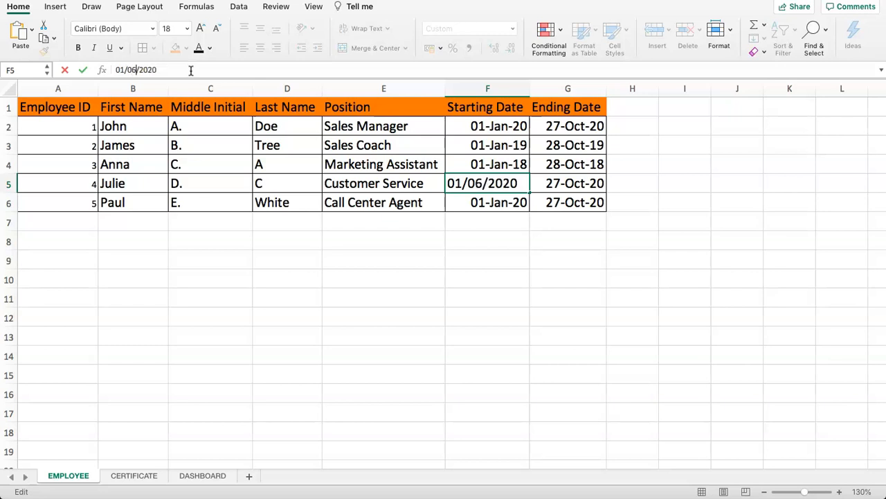
type("6")
key("Return")
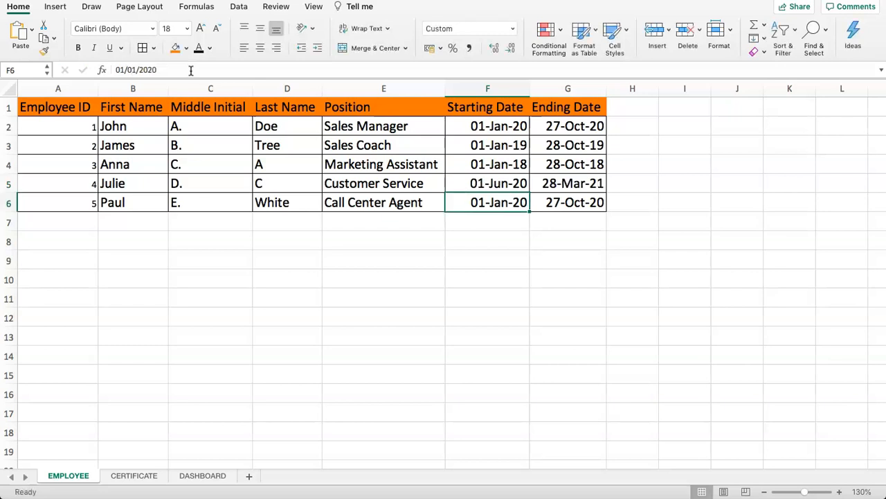
Set the Starting Date in F6 to 01/03/2020 and review the date columns
left_click(133, 70)
left_click_drag(135, 72, 136, 72)
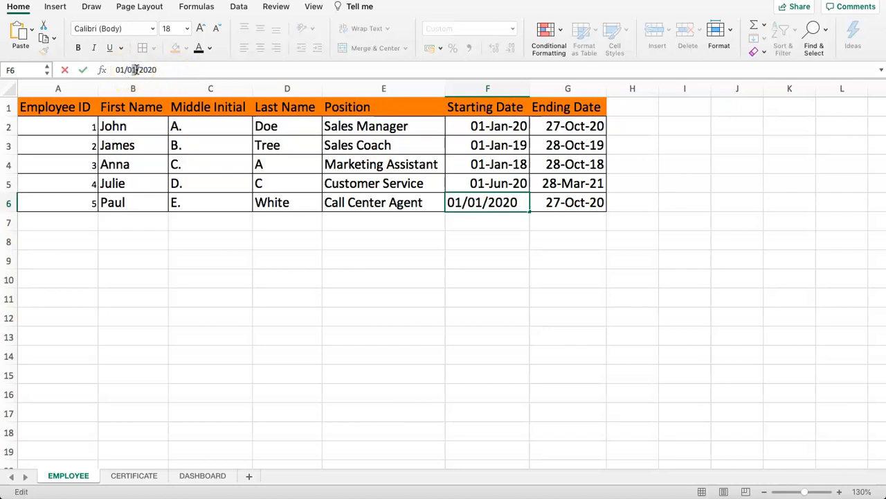
type("3")
key("Return")
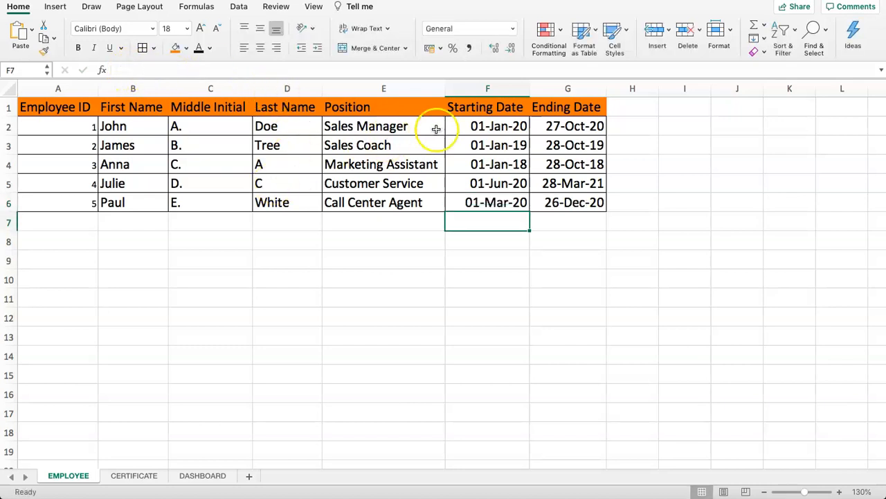
left_click_drag(455, 128, 538, 212)
left_click(312, 182)
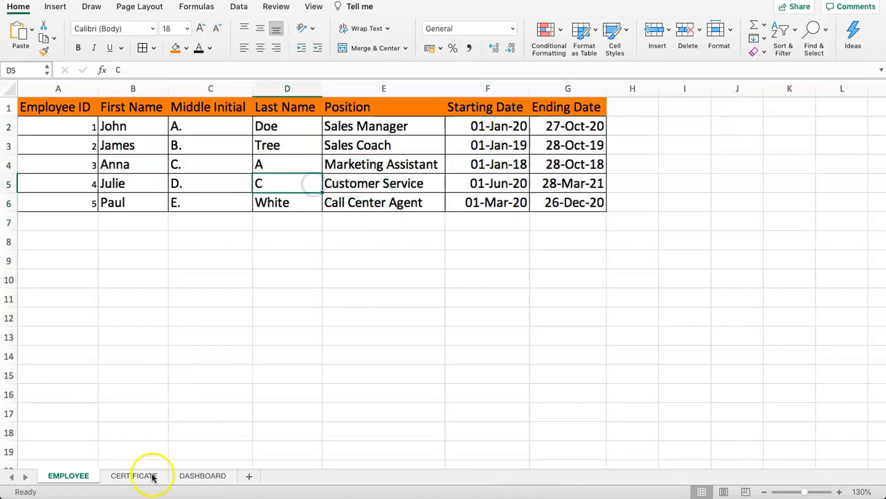
Test the DASHBOARD lookups by choosing employee IDs 1, 2, 4 and 5 in turn in B2
left_click(201, 476)
left_click(157, 131)
left_click(163, 157)
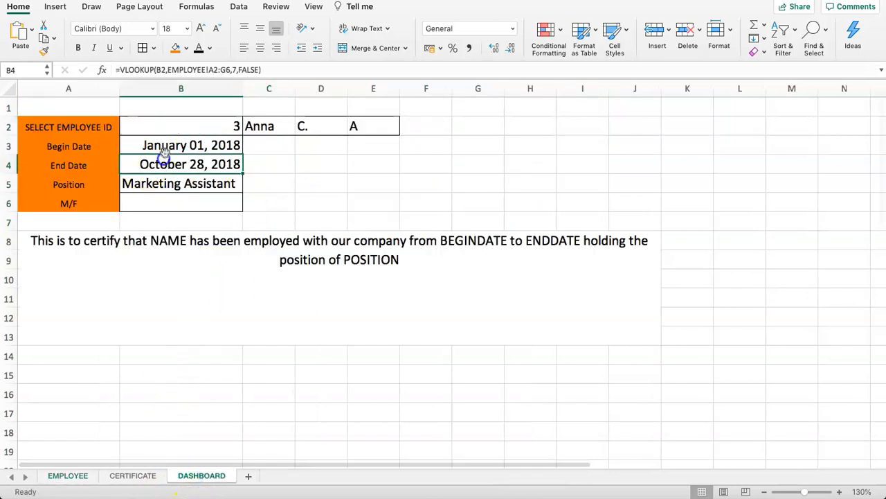
left_click(219, 124)
left_click(247, 127)
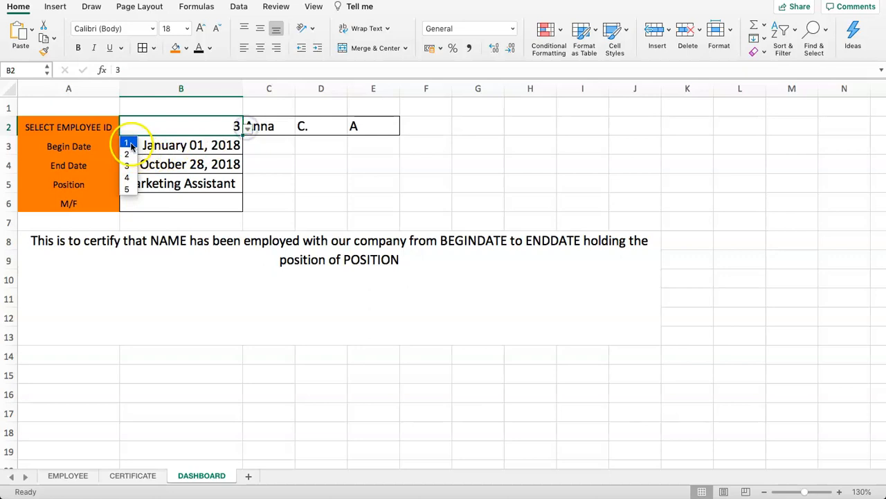
left_click(128, 143)
left_click(247, 127)
left_click(128, 154)
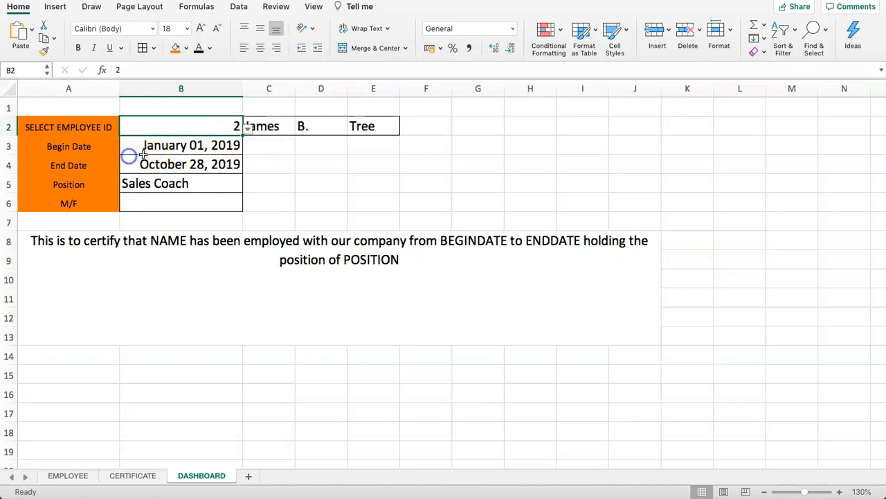
left_click(247, 127)
left_click(128, 175)
left_click(247, 126)
left_click(128, 186)
left_click(257, 190)
left_click(245, 202)
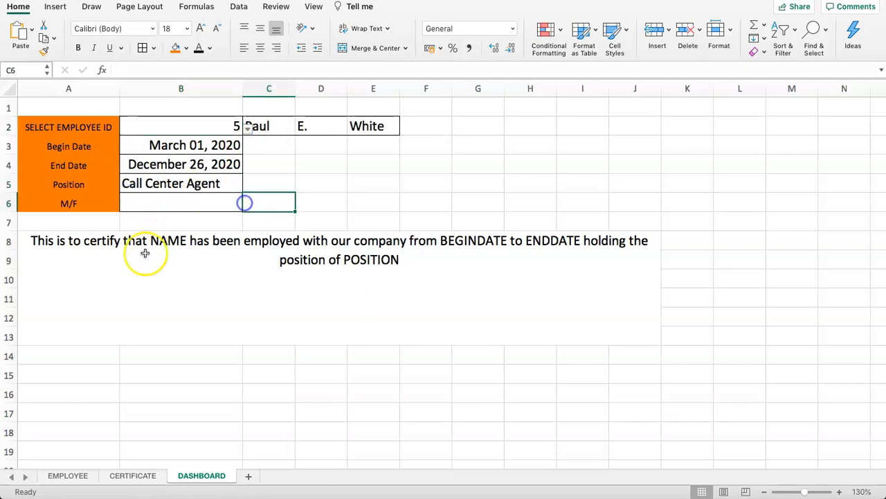
Enter the label CONCATENATE in cell A15 below the certificate sentence on DASHBOARD
left_click(71, 247)
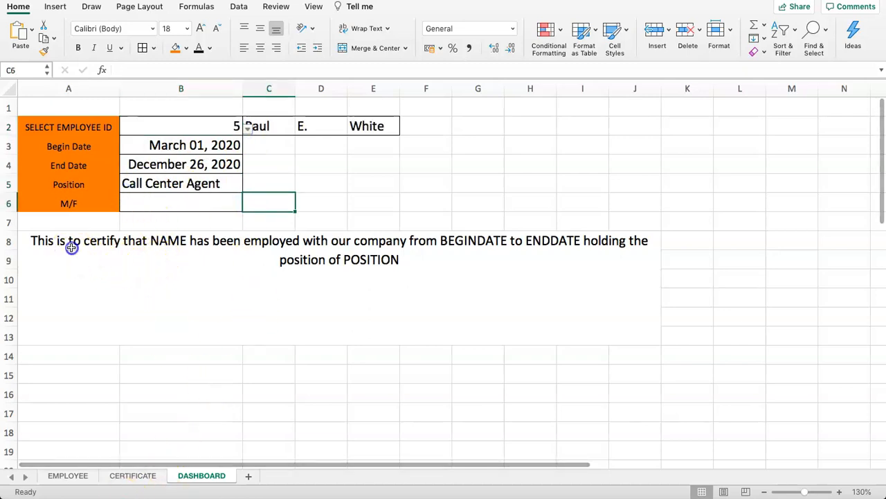
left_click(311, 199)
left_click(262, 246)
left_click(82, 374)
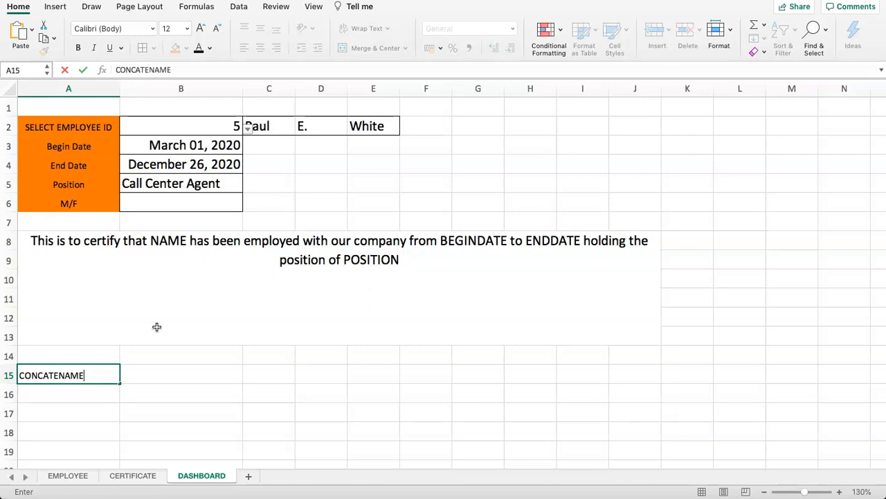
key("Return")
key("Up")
key("Right")
key("Left")
Enter the sample words This, is and abc in cells A16, B16 and C16 under the CONCATENATE label
left_click(156, 326)
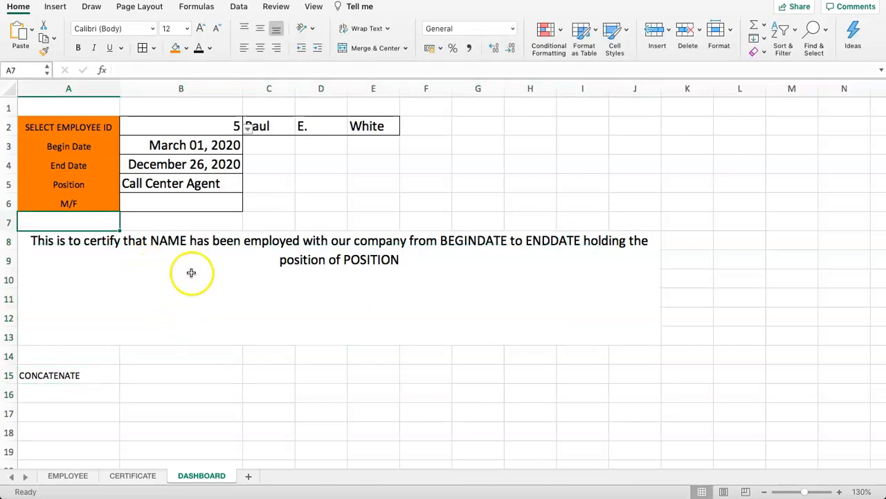
left_click(186, 240)
left_click(79, 394)
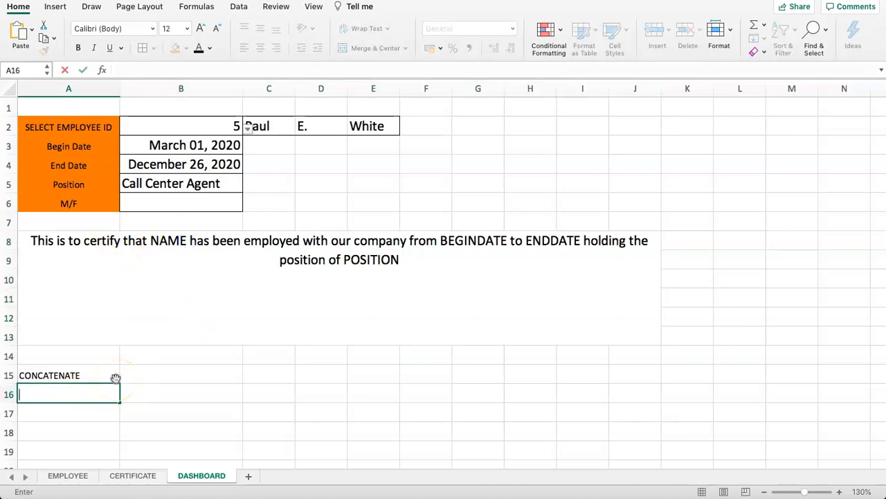
key("Tab")
key("Tab")
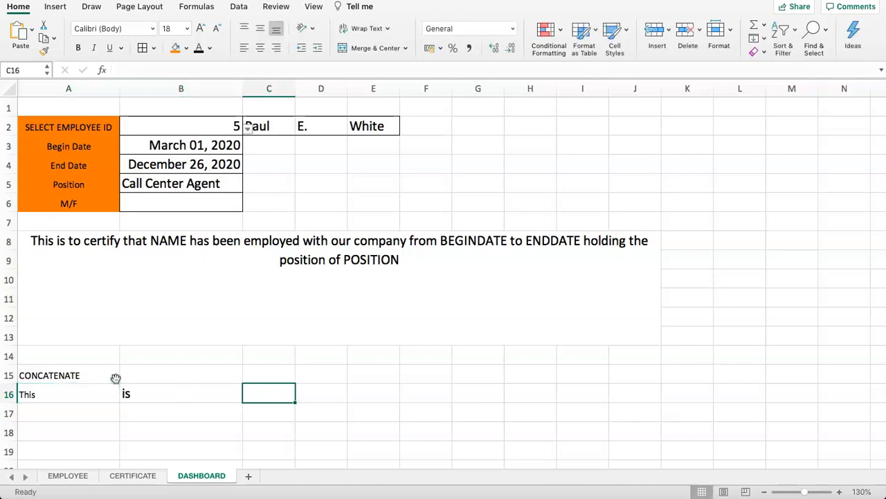
type("abc")
key("Return")
Start a CONCATENATE formula in B15 with A16 as its first text argument, followed by a comma
key("Up")
key("Right")
key("Up")
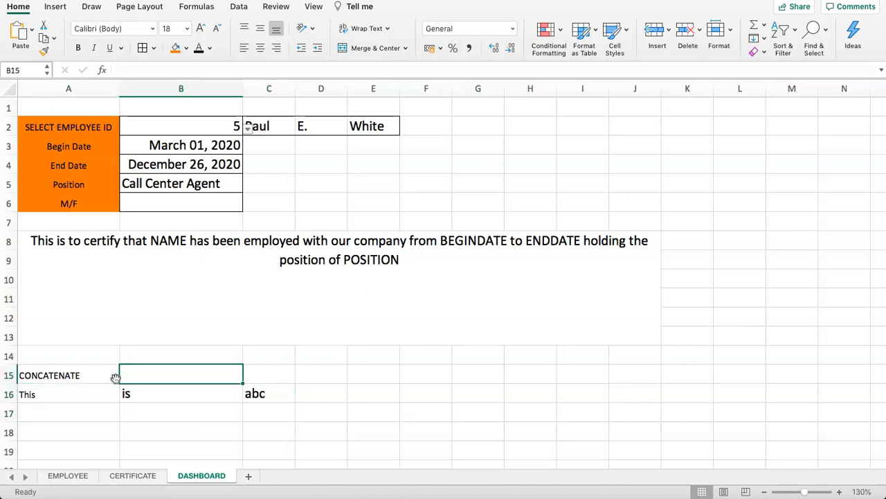
type("=CON")
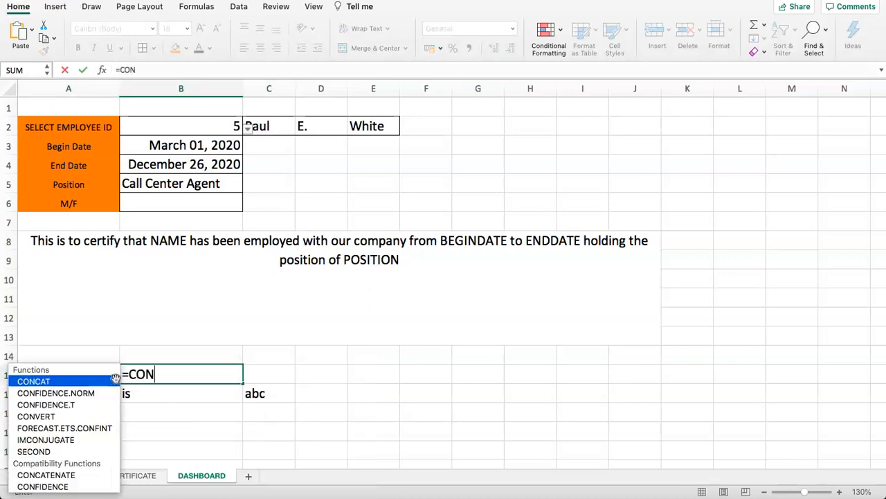
type("CAN")
key("BackSpace")
type("T")
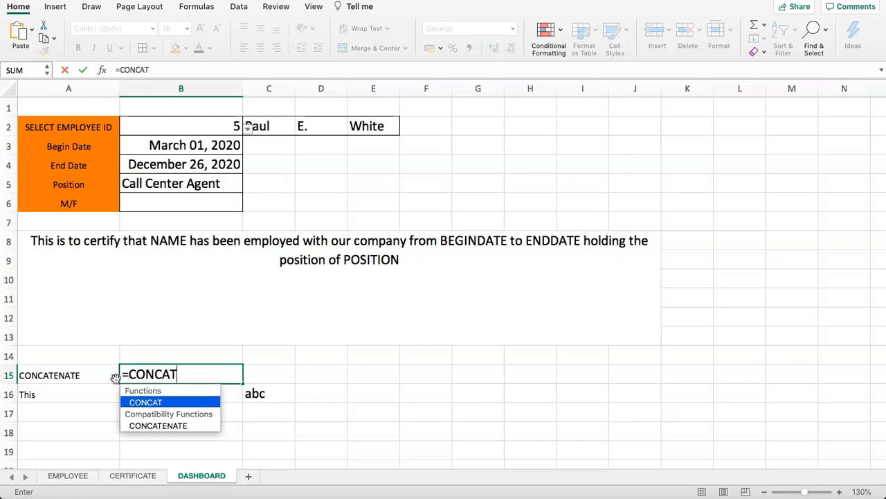
type("ENAME")
key("BackSpace")
key("BackSpace")
type("TE")
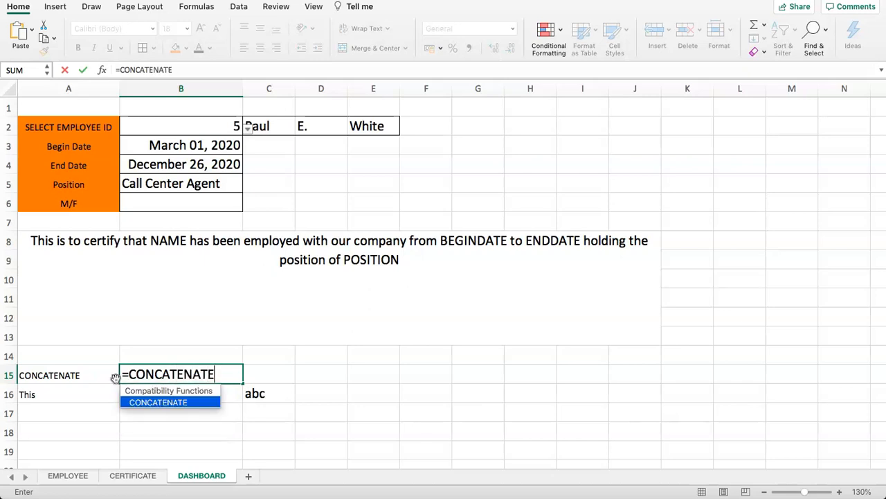
type("(")
left_click(63, 387)
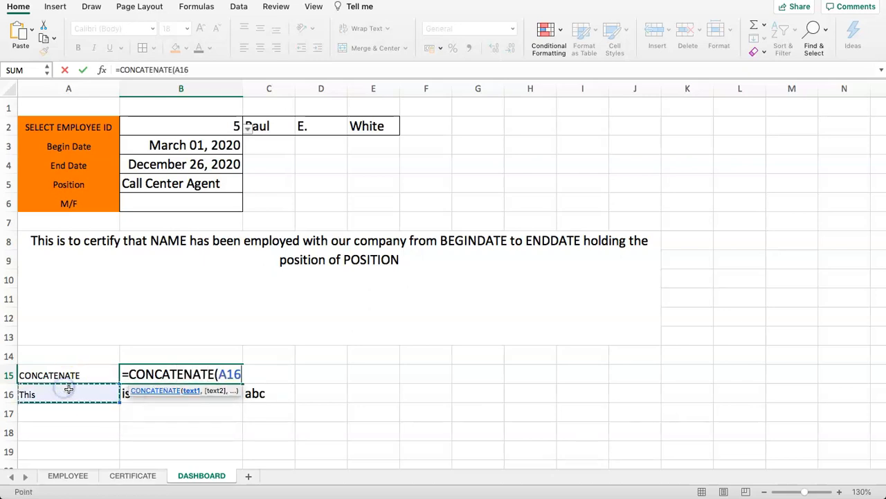
left_click(216, 70)
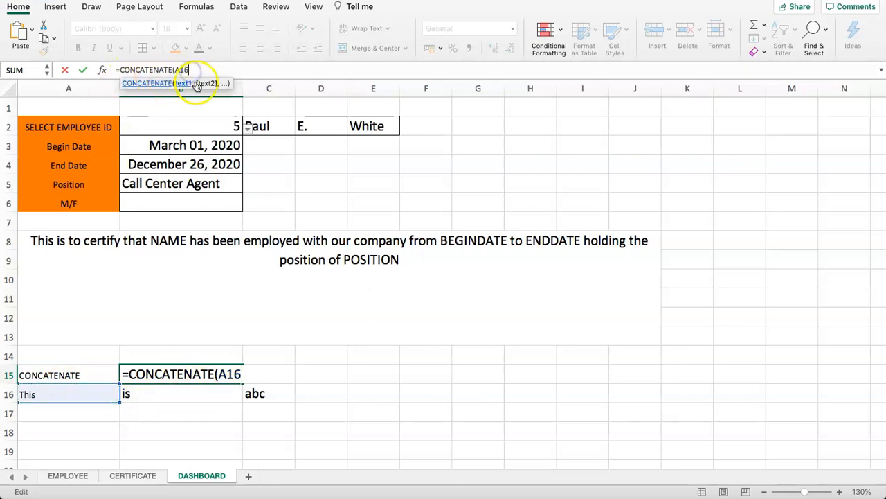
type(",")
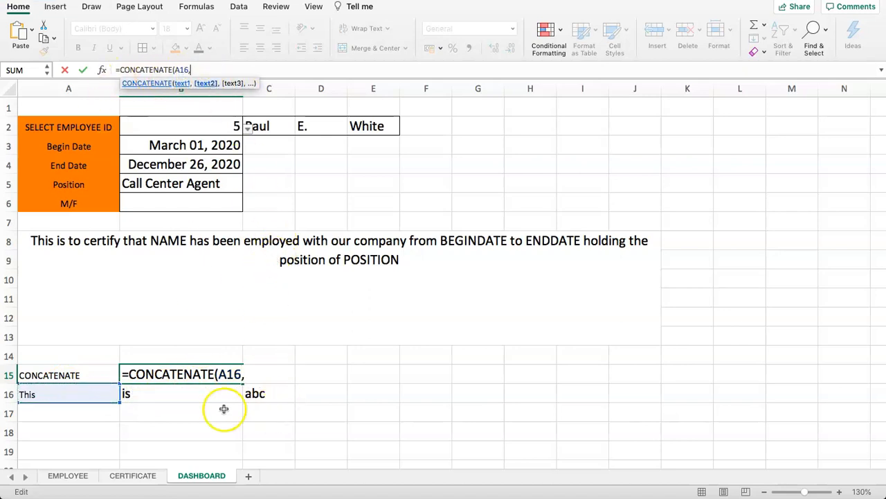
Complete the formula in B15 as =CONCATENATE(A16,B16,C16) to join the three sample words
left_click(173, 398)
type(",")
left_click(253, 393)
key("Return")
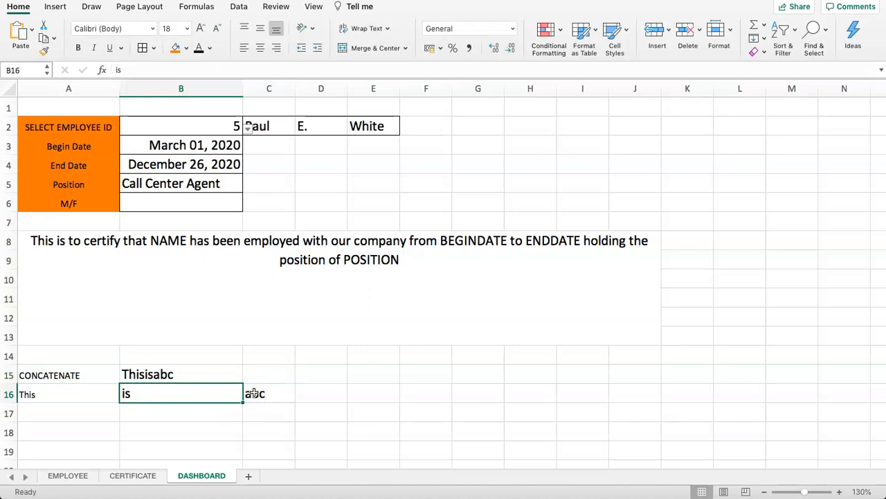
left_click(155, 372)
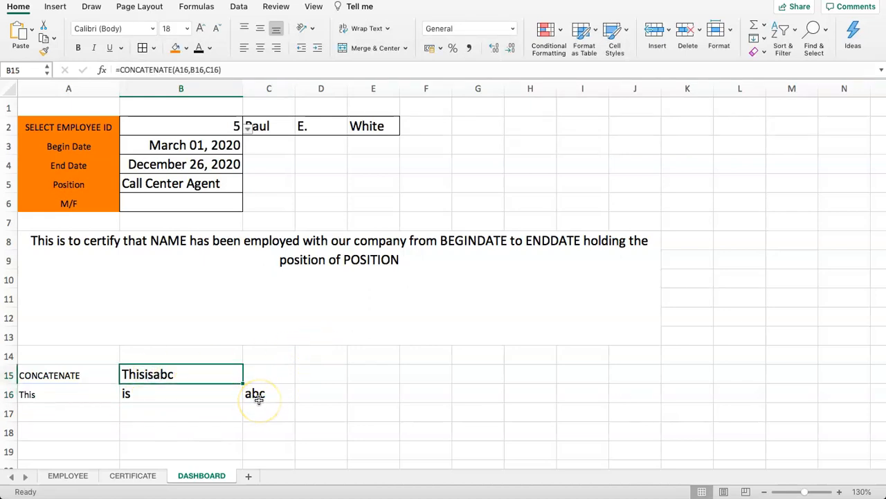
Enter a single space in cell D16, beside the sample words
left_click(178, 373)
left_click(155, 395)
left_click(290, 391)
double_click(321, 391)
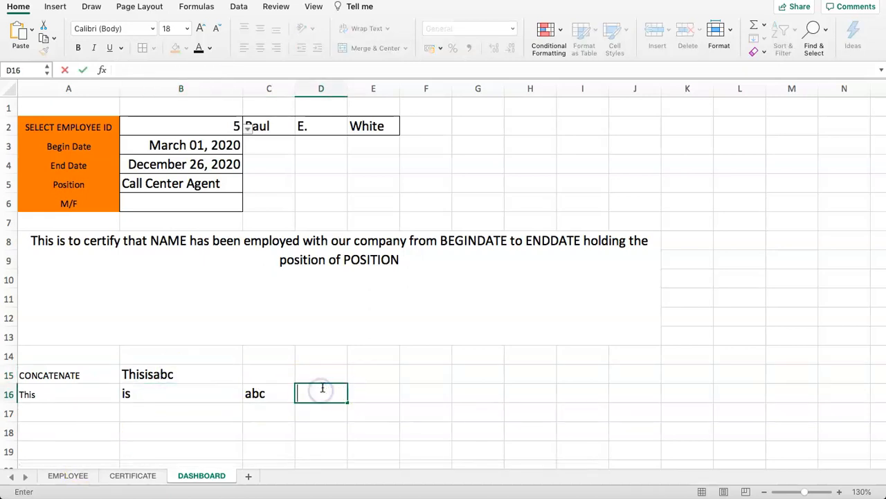
key("Return")
left_click(321, 389)
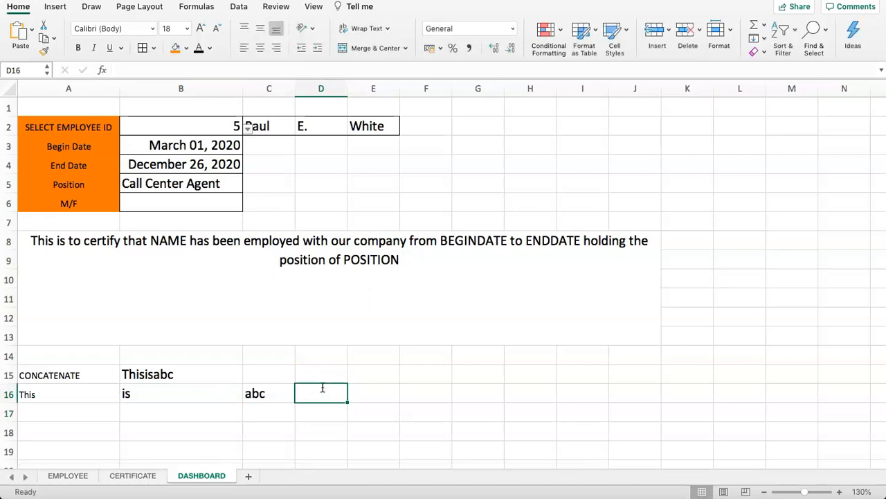
Insert the D16 reference between A16 and B16 in the CONCATENATE formula in B15
left_click(177, 370)
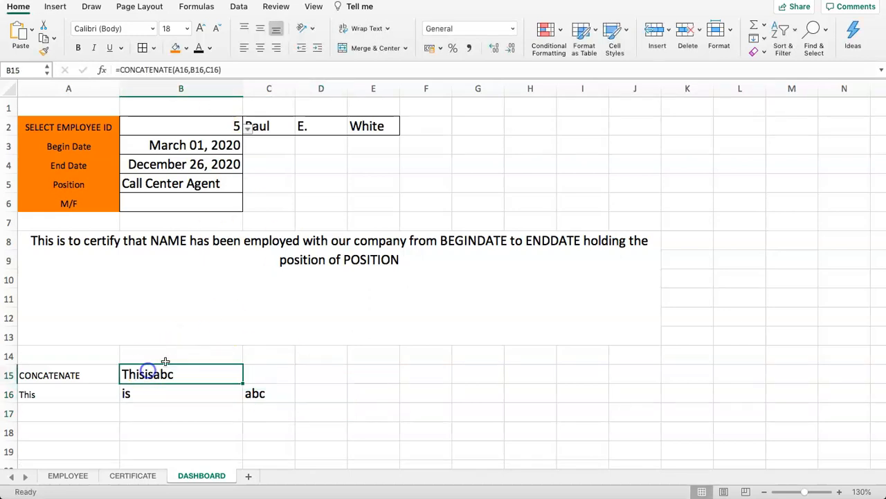
left_click(182, 70)
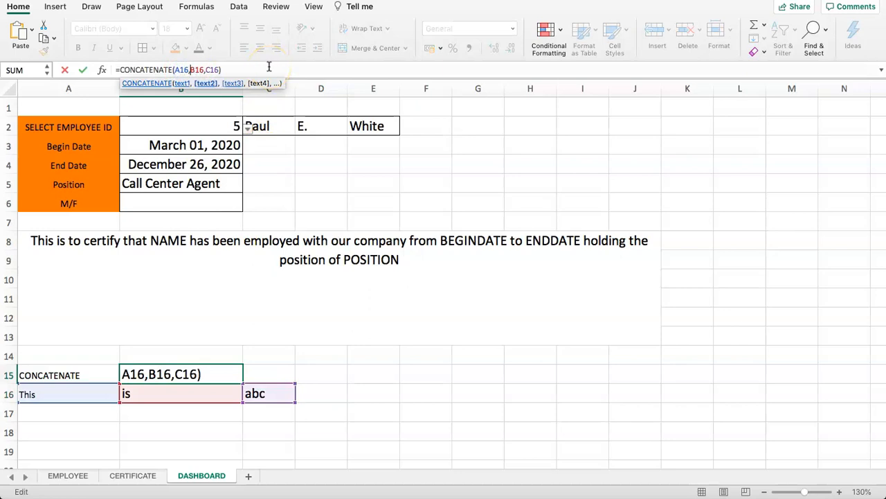
type(",")
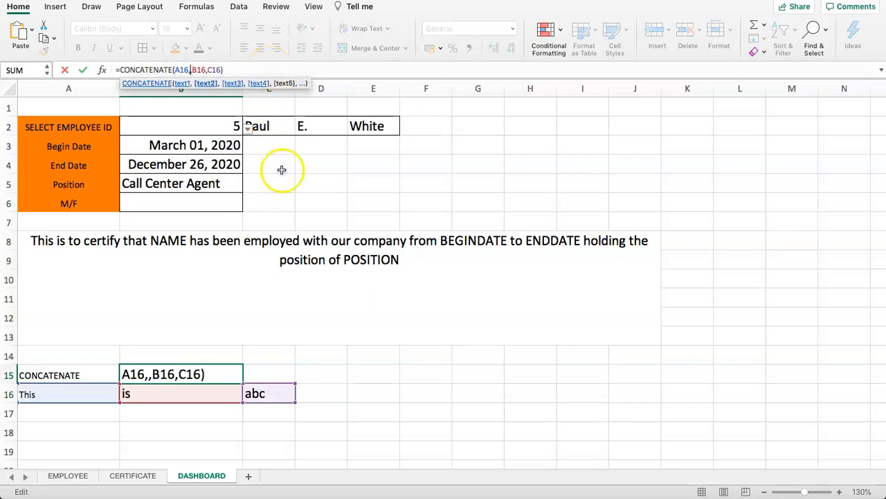
left_click(319, 395)
key("Return")
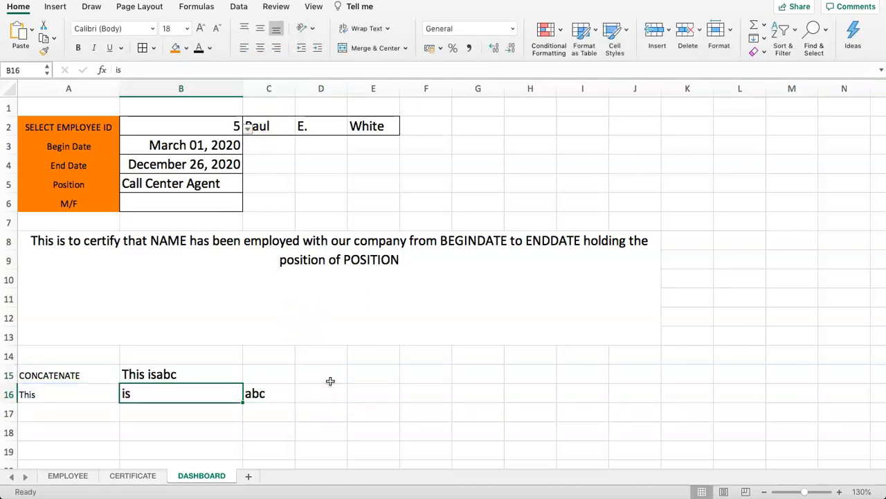
left_click(163, 374)
left_click(323, 394)
Change the B15 formula to =CONCATENATE(A16," ",B16," ",C16), using quoted spaces as separators between the words
left_click(190, 372)
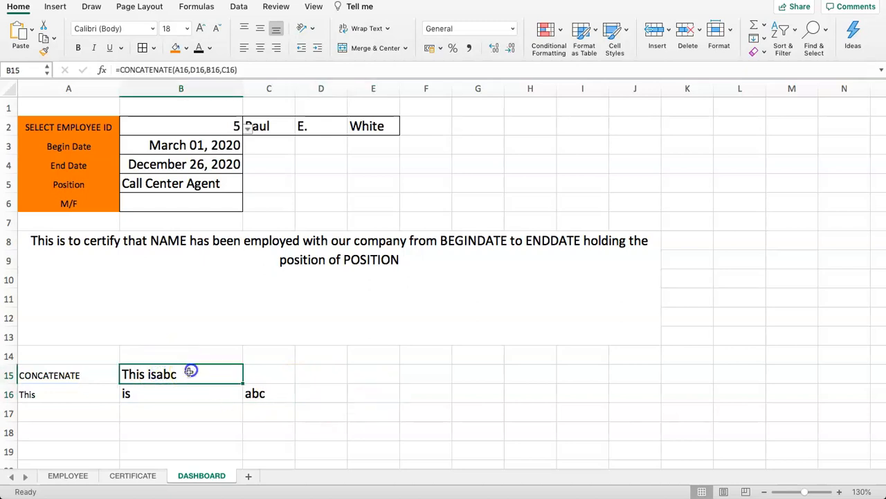
left_click(248, 69)
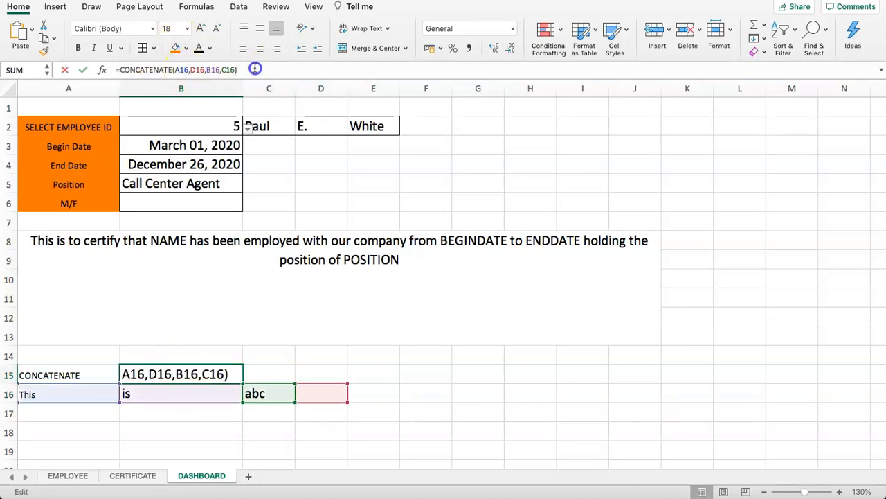
left_click(201, 69)
key("BackSpace")
key("BackSpace")
key("BackSpace")
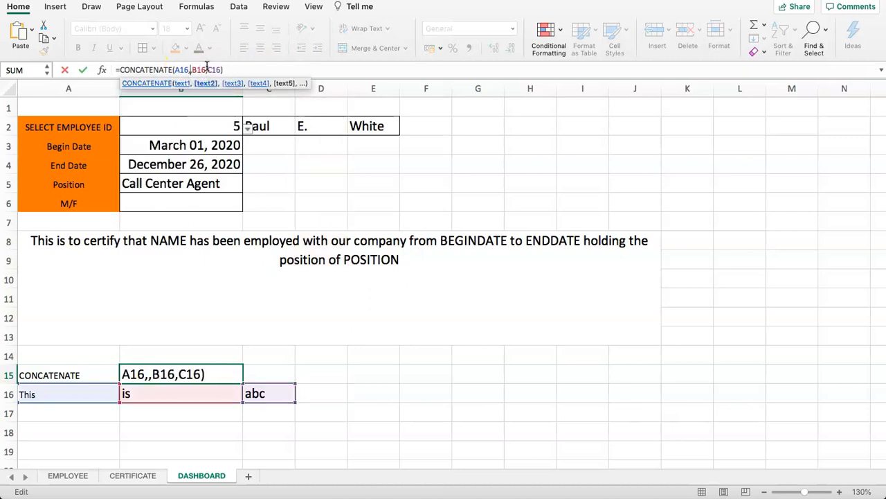
type("\"\"")
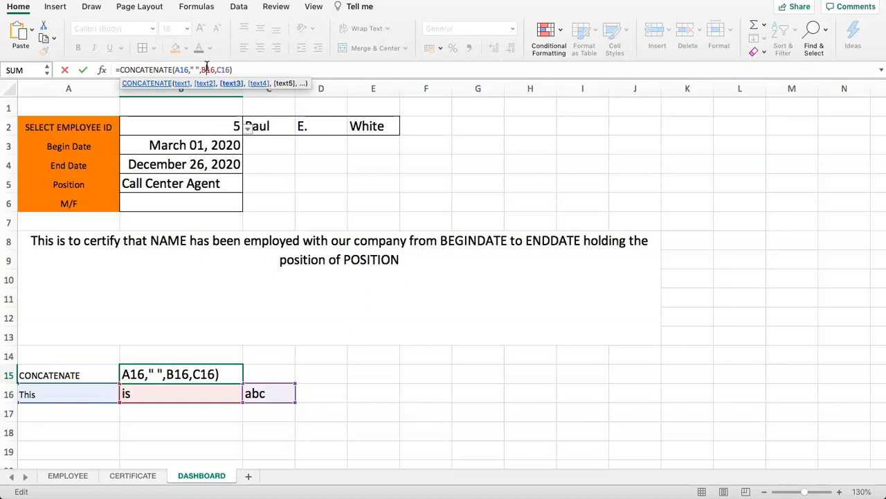
type(" \"\"")
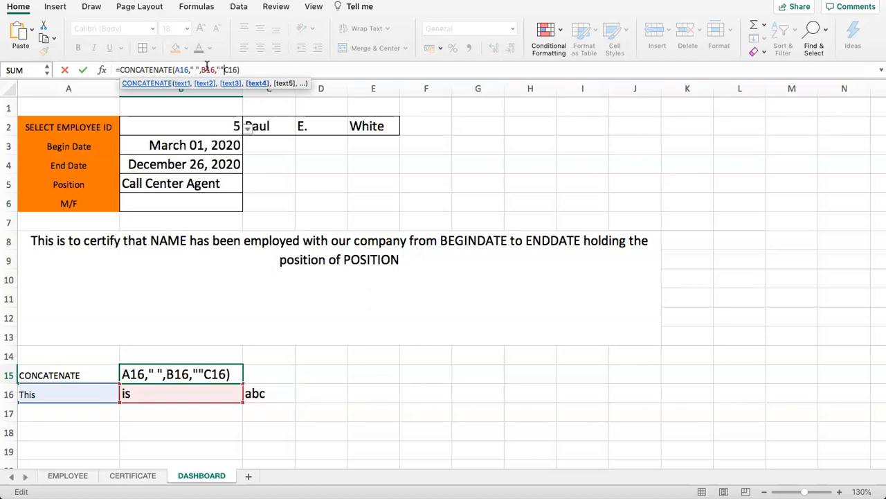
type(",")
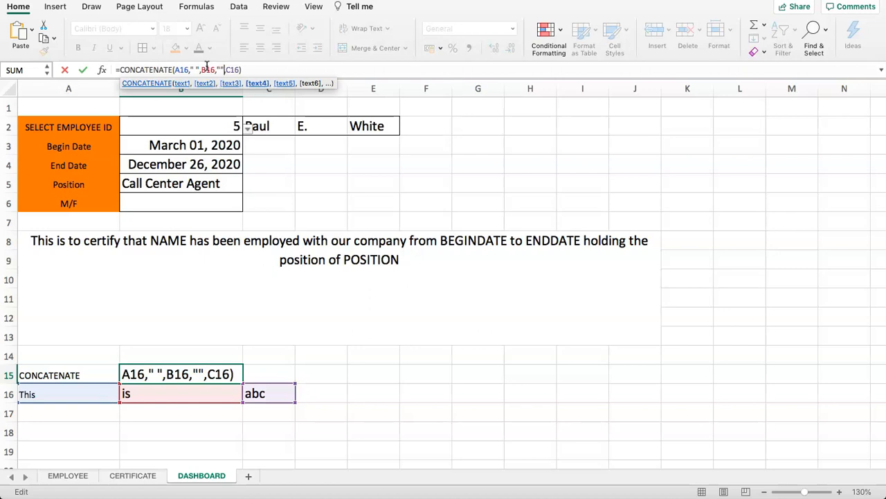
key("Return")
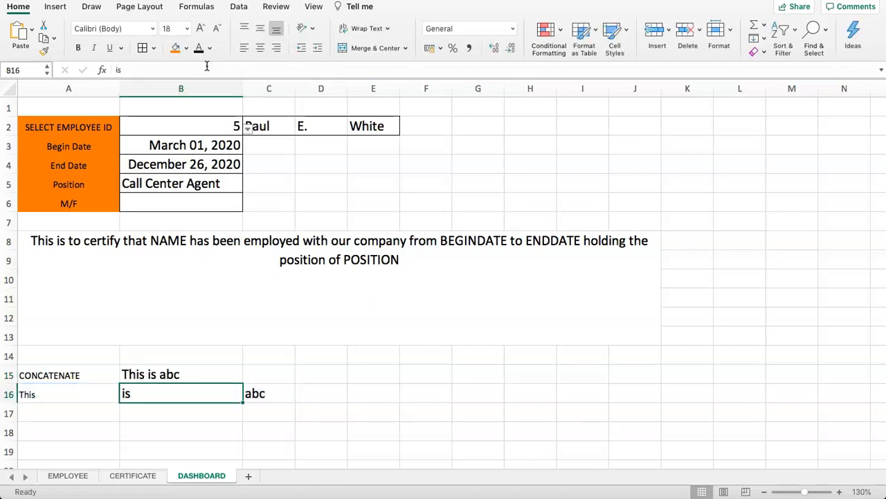
left_click_drag(176, 370, 192, 394)
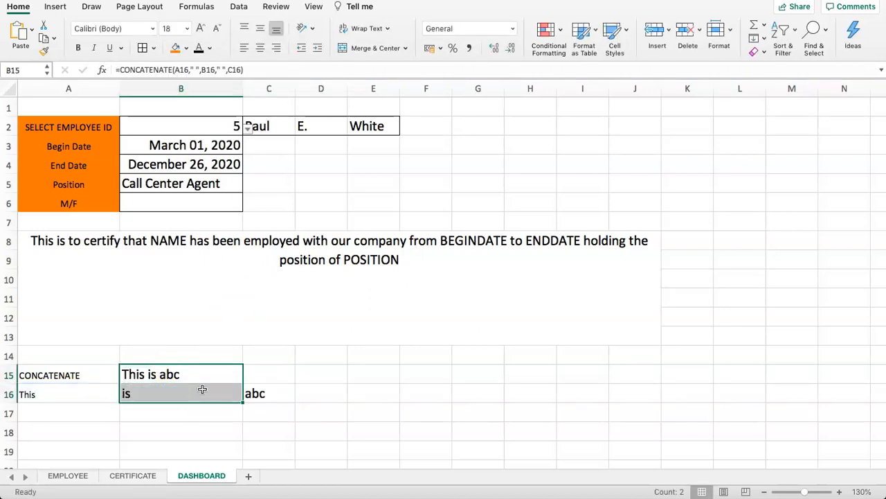
left_click_drag(109, 372, 331, 383)
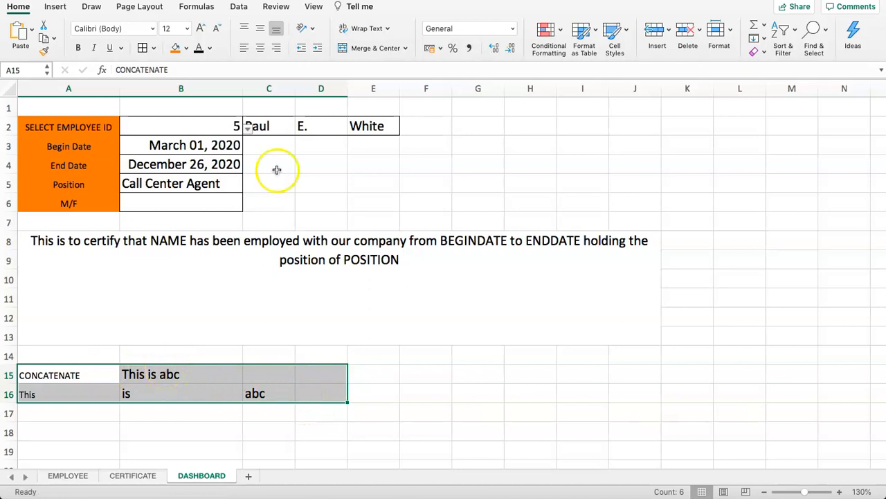
left_click(137, 397)
left_click(118, 359)
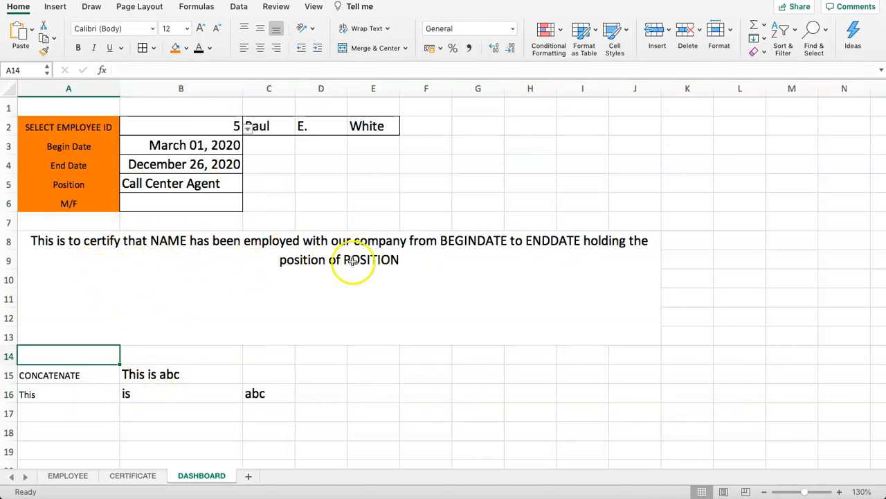
Clear the sample words from cells A16:D16, keeping the CONCATENATE formula in B15
scroll(280, 333, "down", 1)
left_click_drag(49, 365, 318, 367)
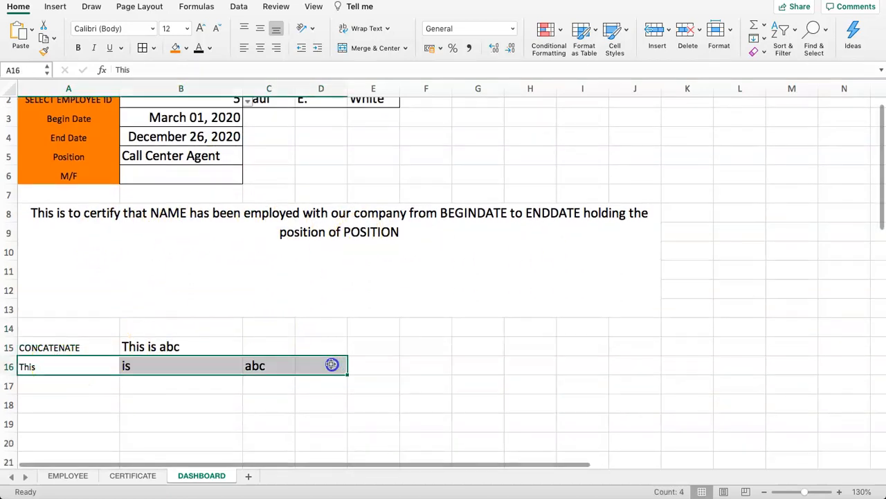
key("Delete")
left_click(210, 365)
left_click(196, 346)
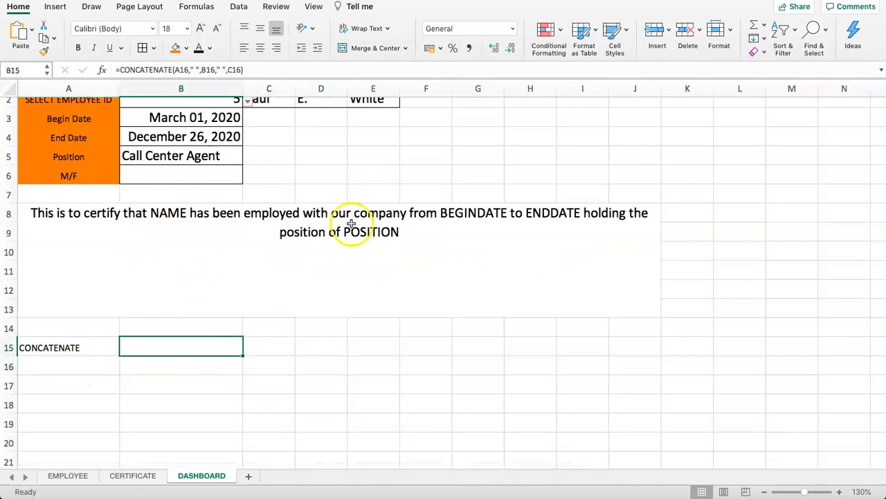
left_click_drag(178, 119, 178, 157)
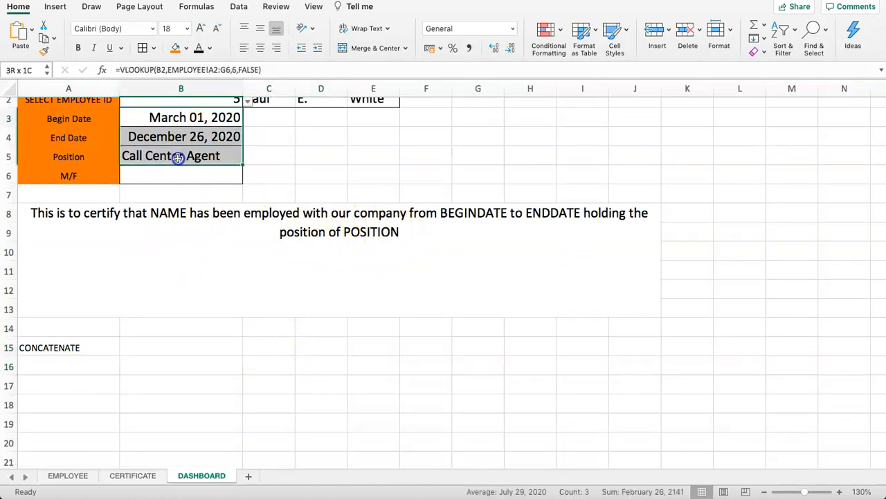
left_click(138, 340)
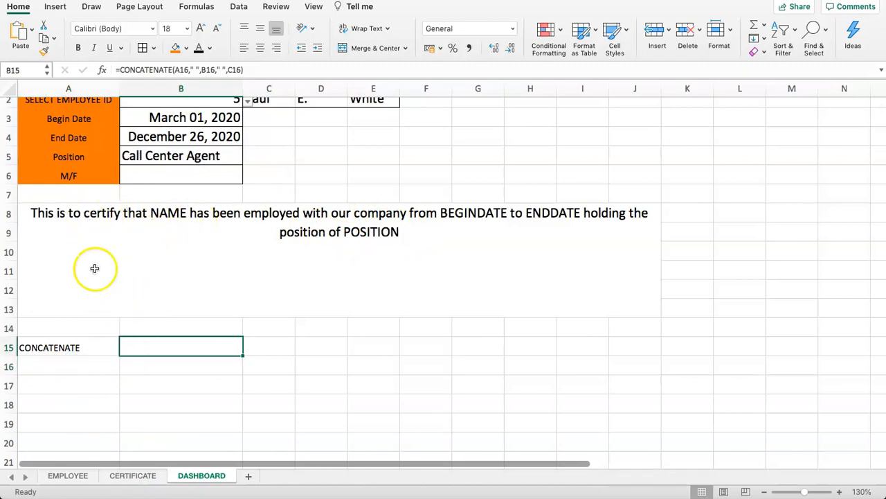
Copy the phrase "This is to certify that" with its trailing space from the certificate text in A8 into cell A16
double_click(152, 213)
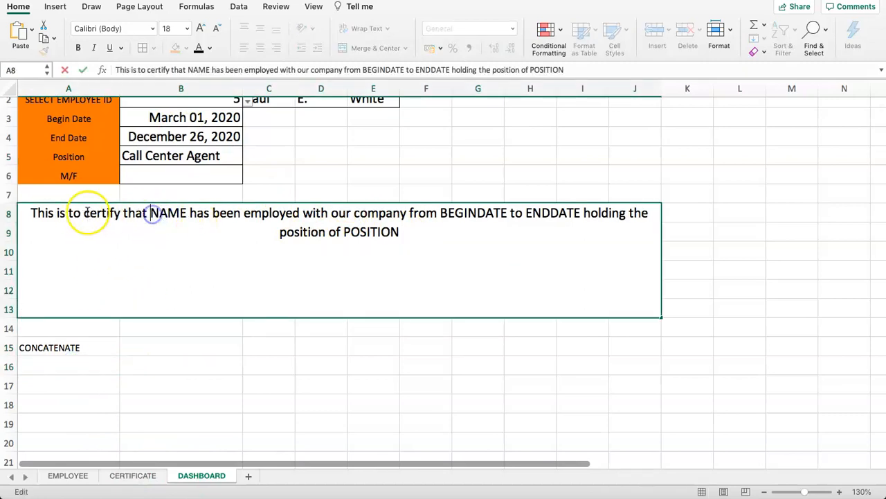
left_click_drag(29, 214, 132, 213)
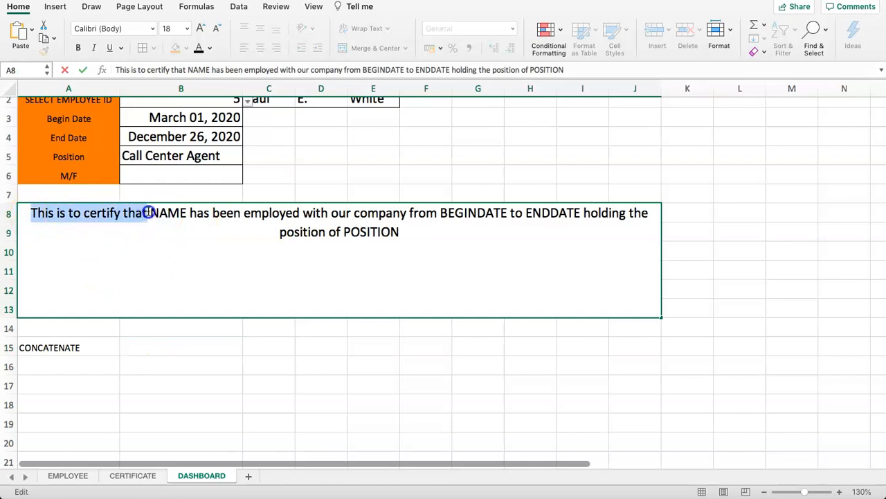
key("ctrl+c")
left_click(65, 367)
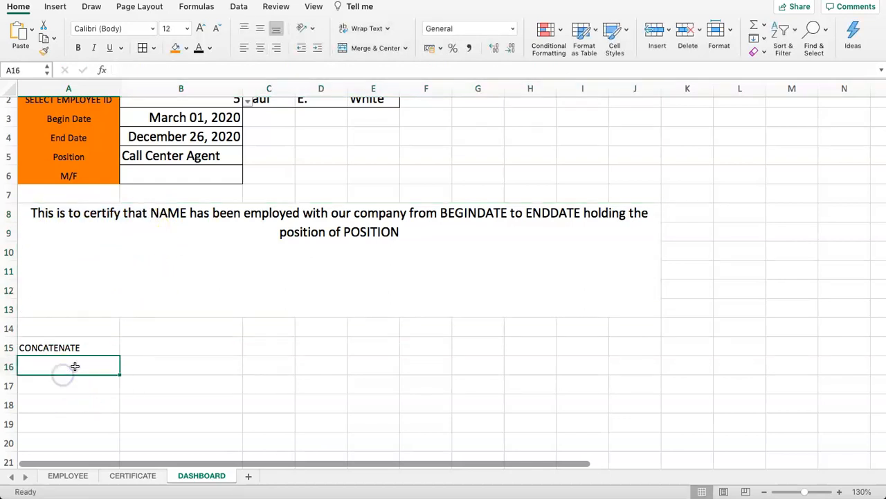
key("ctrl+v")
left_click(174, 366)
double_click(99, 364)
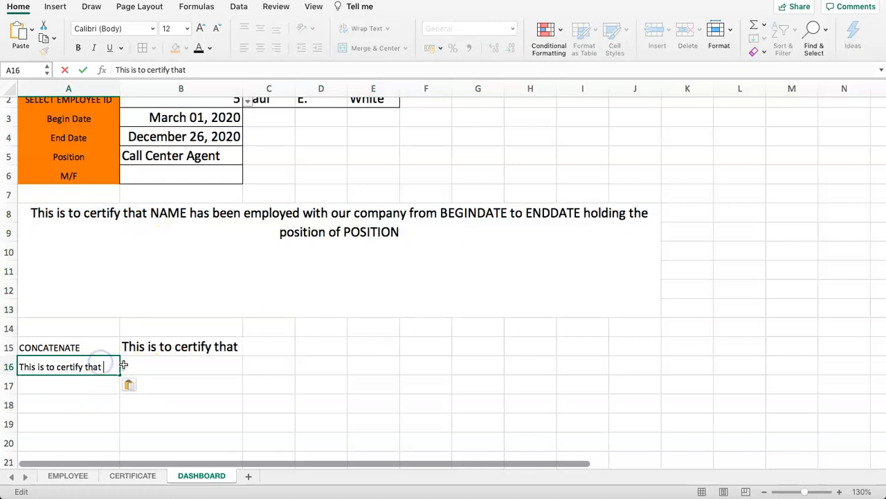
left_click(166, 365)
left_click(196, 340)
left_click(174, 360)
Join the employee's first name, middle initial and last name in B16 with =CONCATENATE(C2," ",D2," ",E2)
double_click(167, 215)
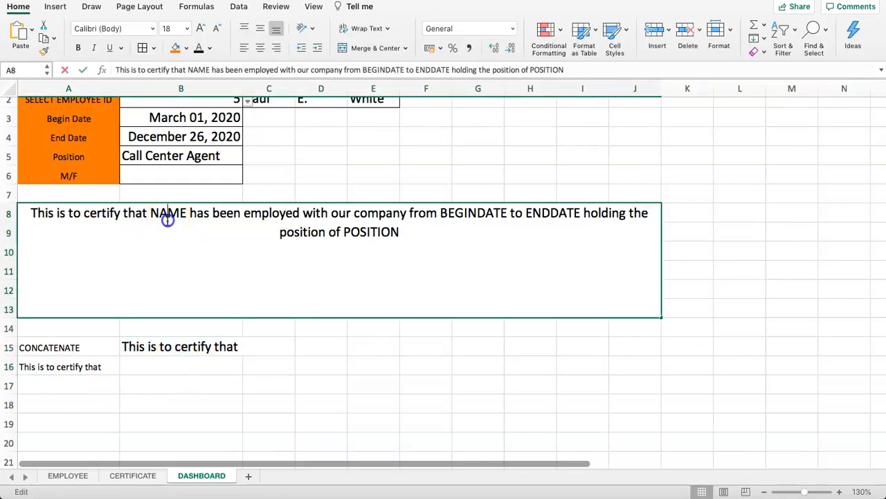
left_click(176, 368)
scroll(263, 352, "up", 1)
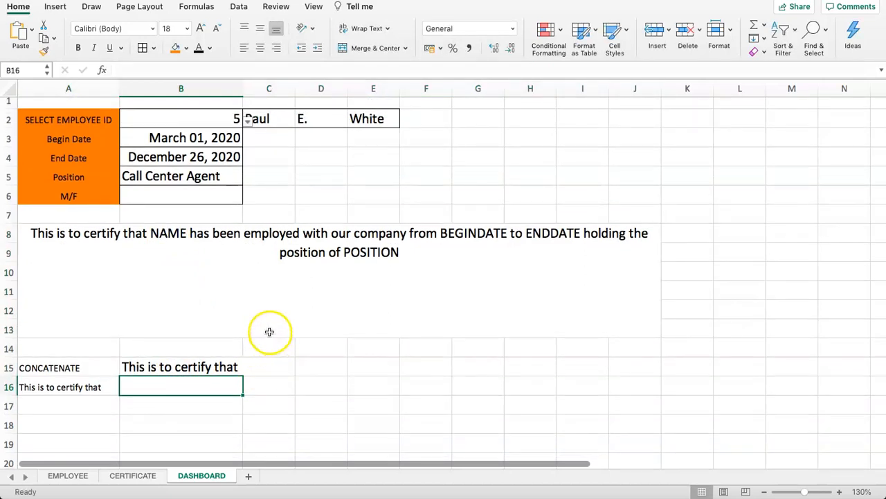
left_click_drag(263, 118, 374, 119)
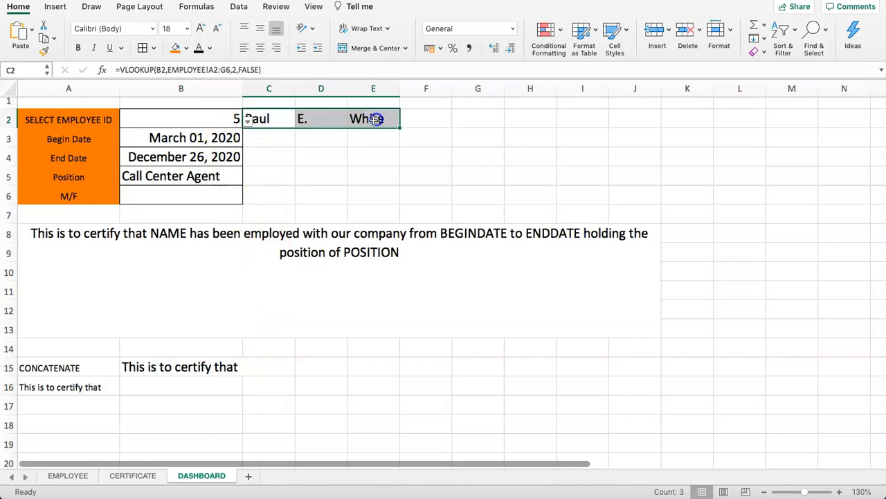
left_click(193, 385)
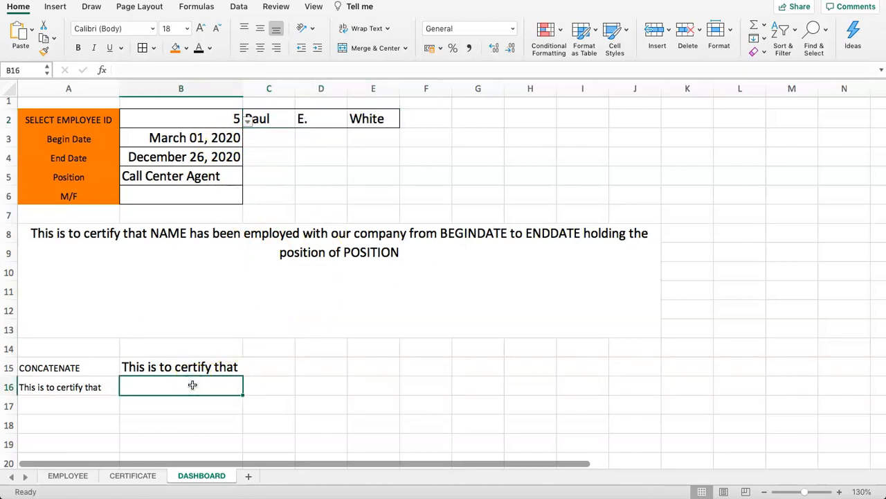
type("=CONCE")
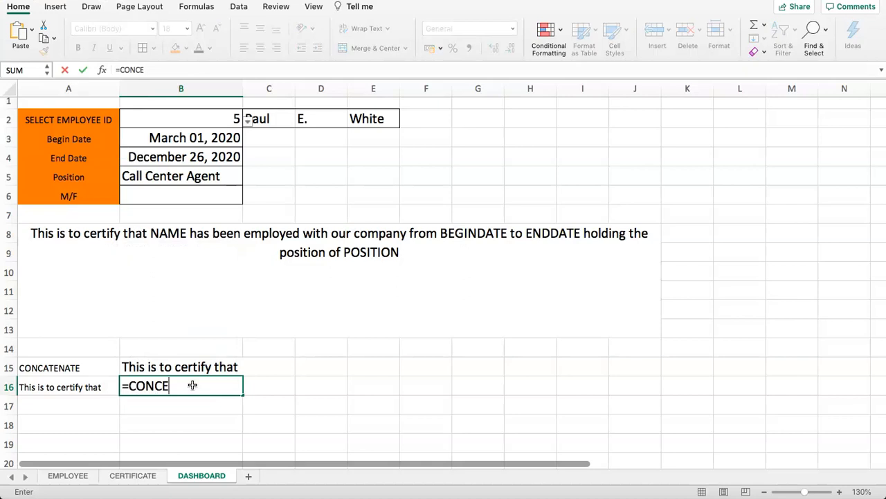
key("BackSpace")
type("AT")
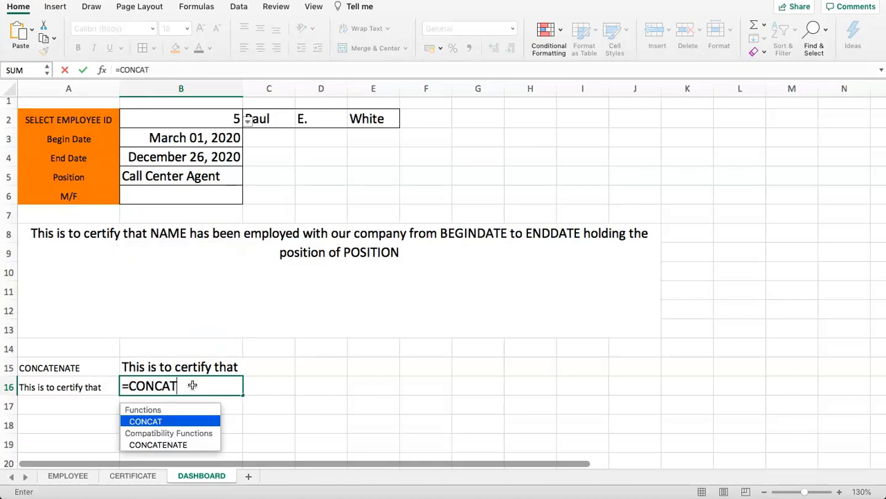
type("ENATE(")
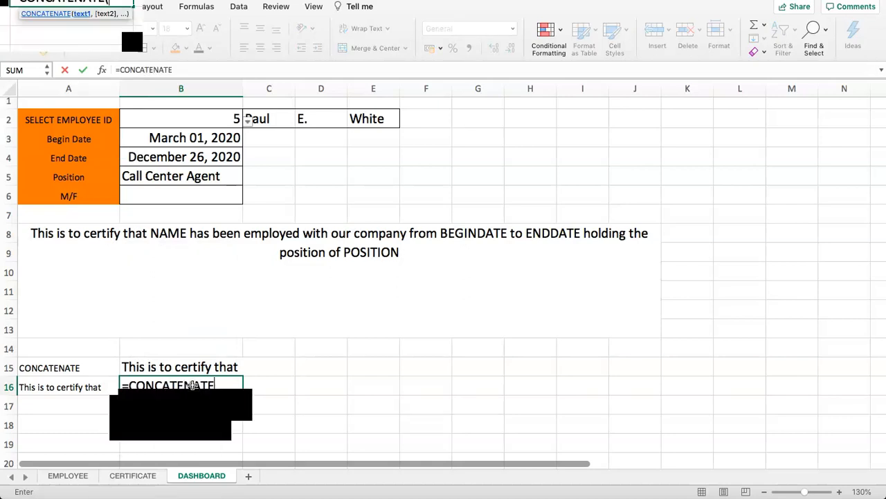
left_click(274, 121)
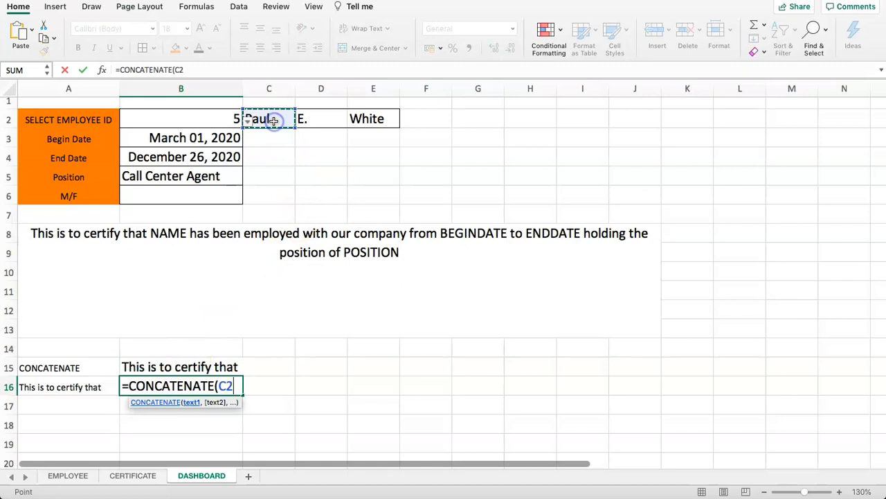
type(",")
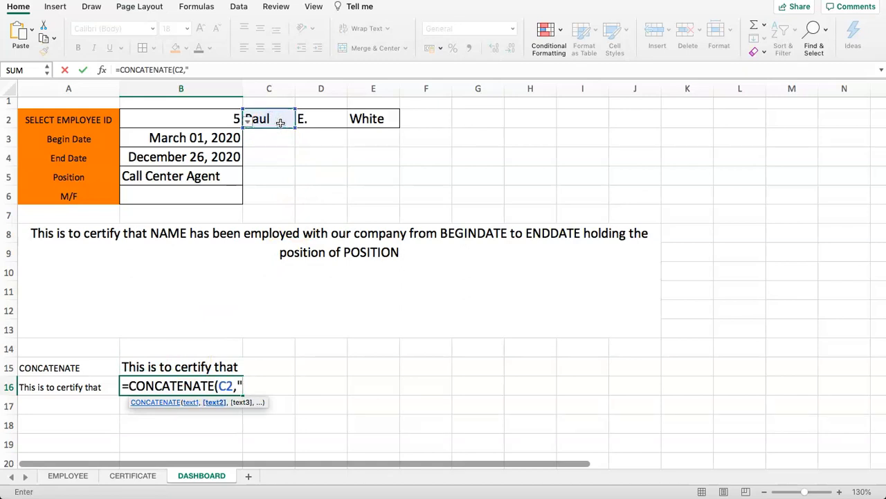
type("\" \",")
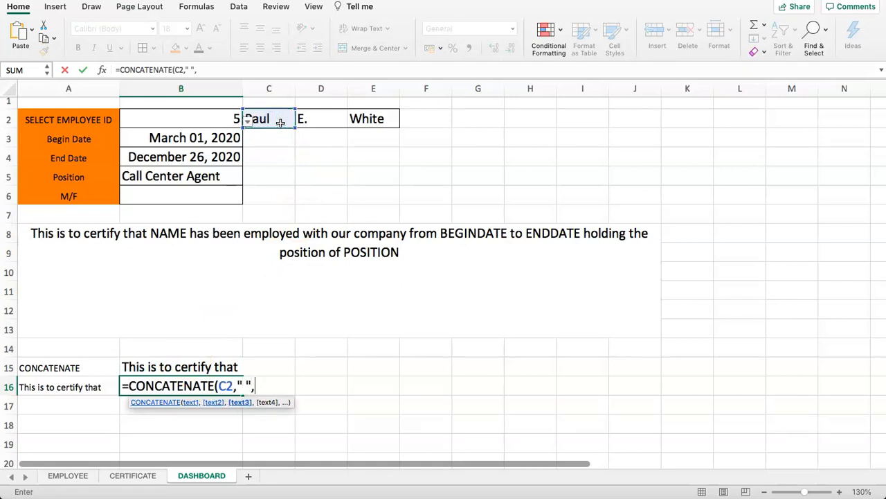
left_click(316, 120)
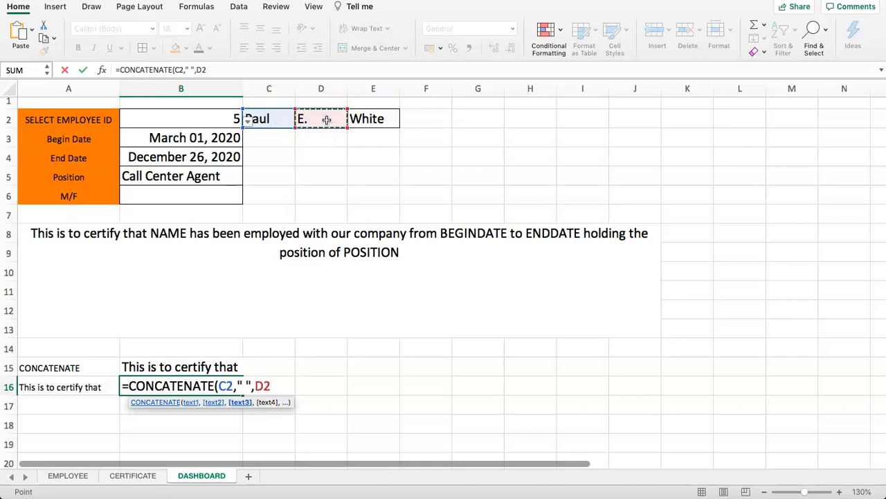
type(",")
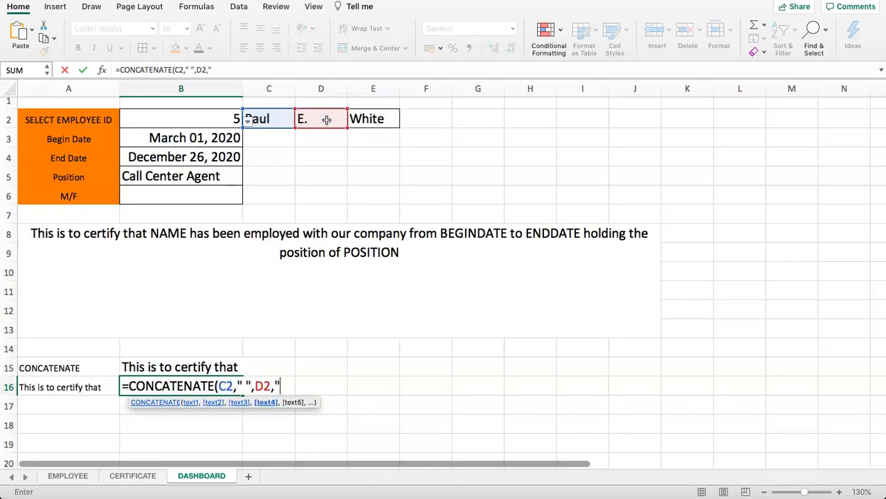
type("\" \",")
left_click(375, 114)
key("Return")
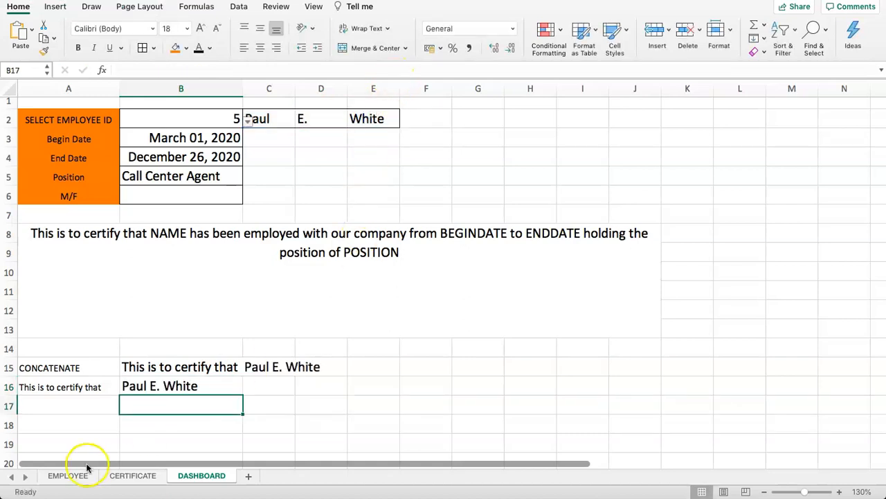
Check the joined sentence in B15 against its source cells A16 and B16
left_click(152, 381)
left_click(208, 367)
left_click(266, 365)
left_click(209, 366)
left_click(158, 387)
left_click(55, 384)
left_click(178, 371)
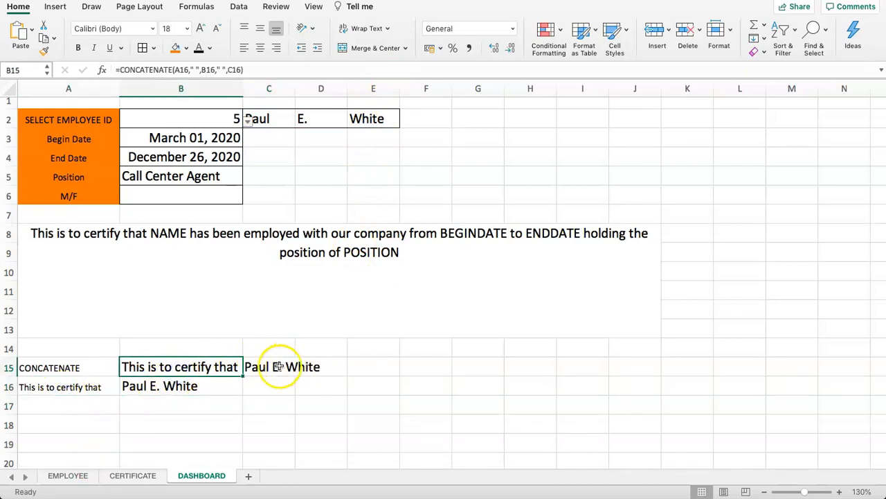
Copy the phrase "has been employed with our company from" from the certificate text in A8 into cell C16
left_click(203, 234)
double_click(203, 234)
left_click_drag(203, 235, 452, 232)
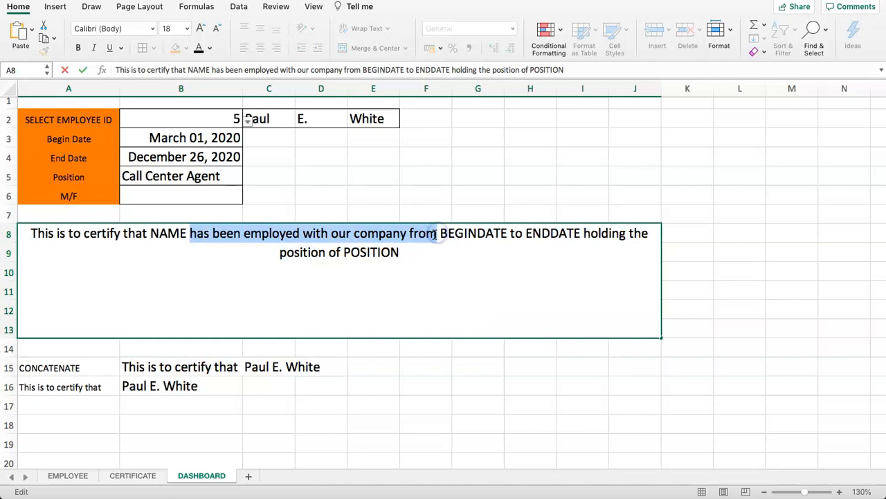
key("super+c")
left_click(267, 385)
key("super+v")
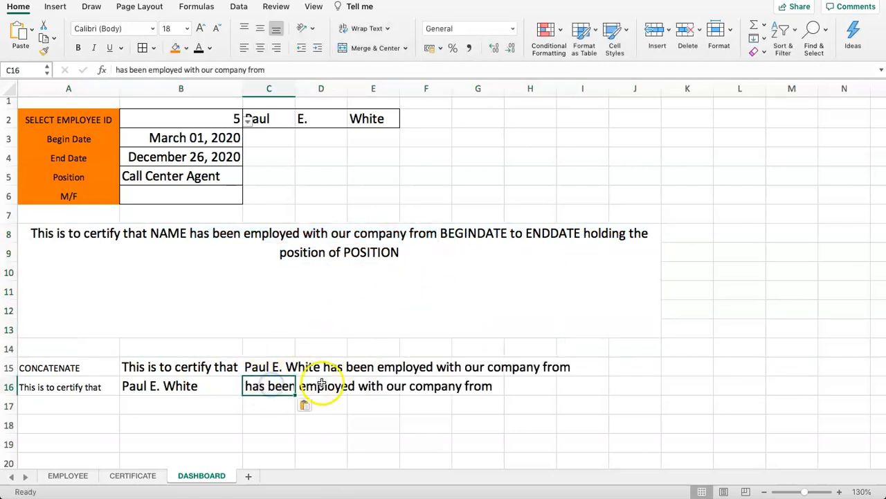
Fill cell D16 with the employee's begin date using the reference =B3
left_click(330, 409)
left_click(339, 388)
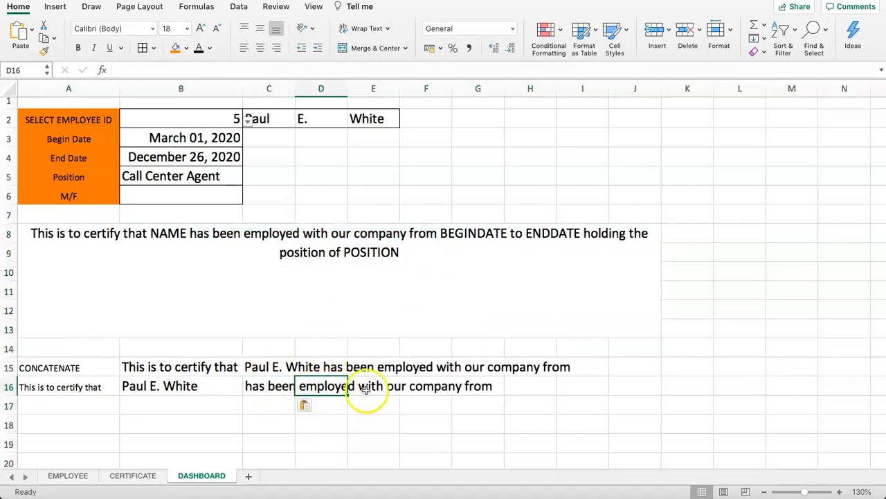
left_click(454, 234)
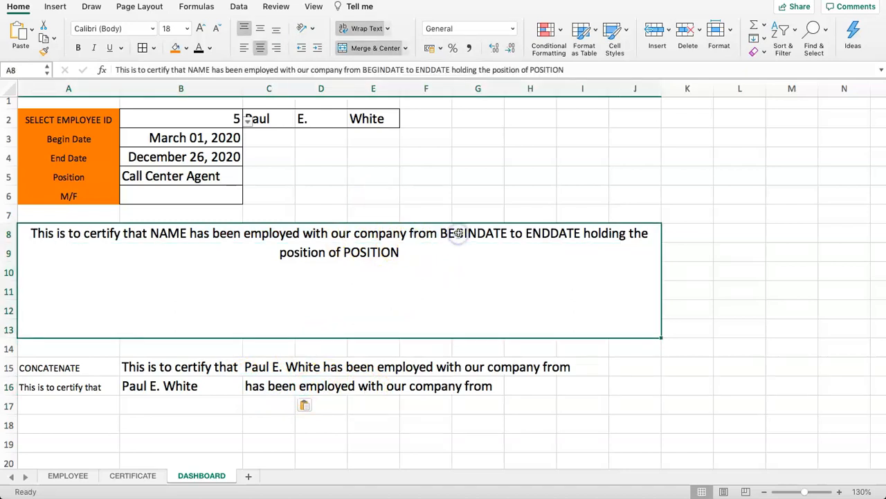
left_click(310, 389)
type("=")
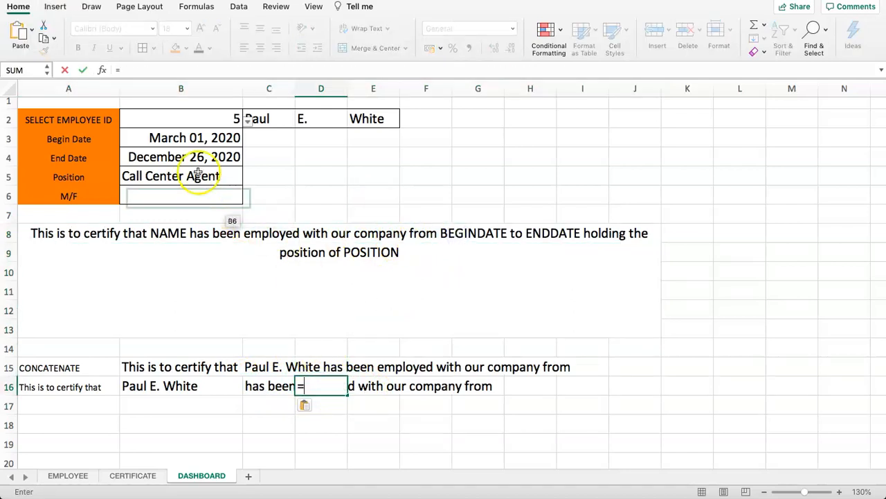
left_click(192, 140)
key("Return")
Enter the word "to" in E16 and reference the end date in F16 with =B4
left_click(418, 386)
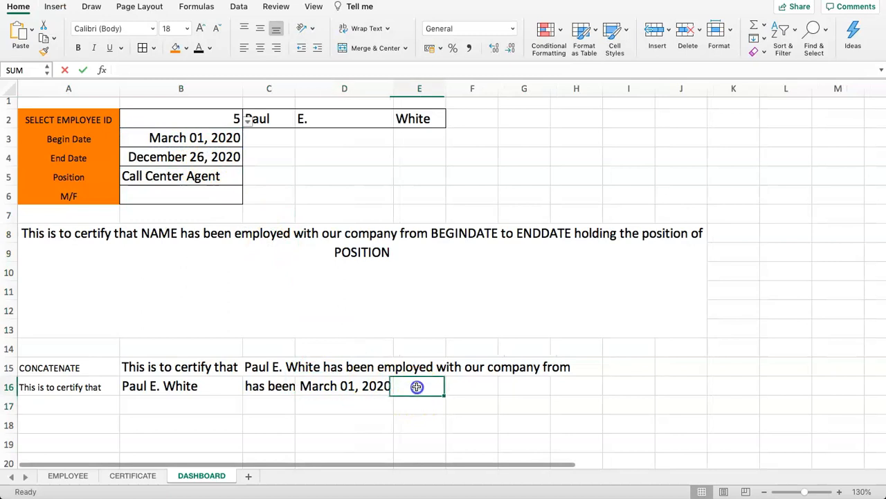
type("to")
key("Tab")
type("=")
left_click(193, 157)
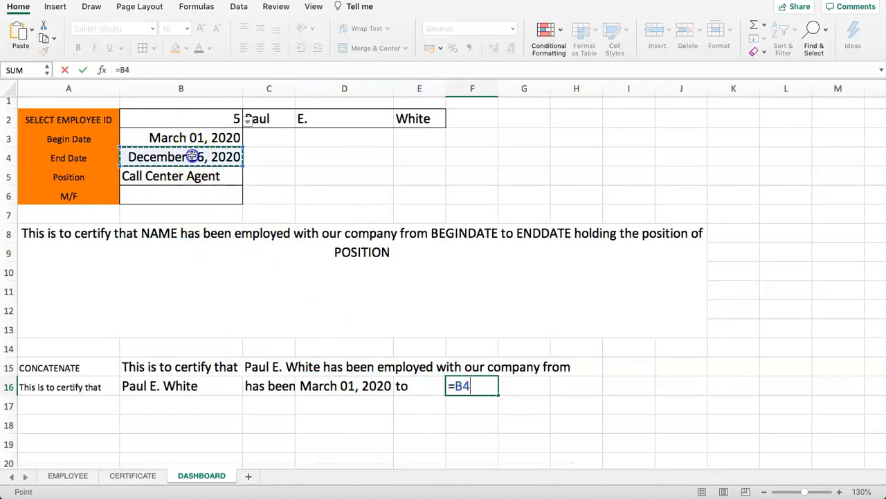
key("Return")
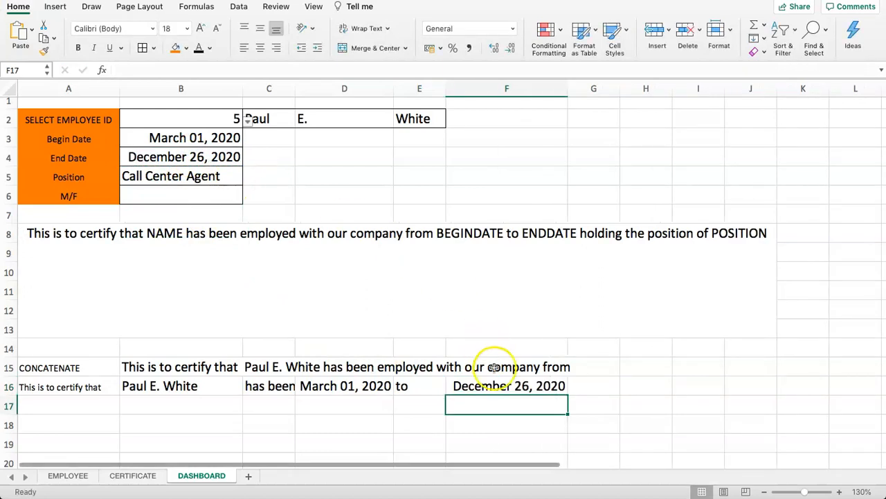
Copy the phrase "holding the position of" with its trailing space from the certificate text in A8 into cell G16
left_click(591, 392)
double_click(594, 237)
left_click_drag(580, 234, 718, 236)
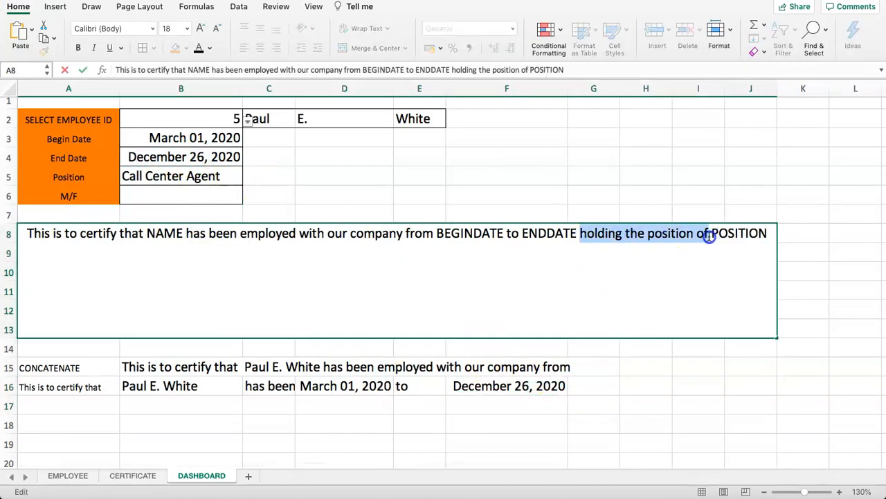
key("super+c")
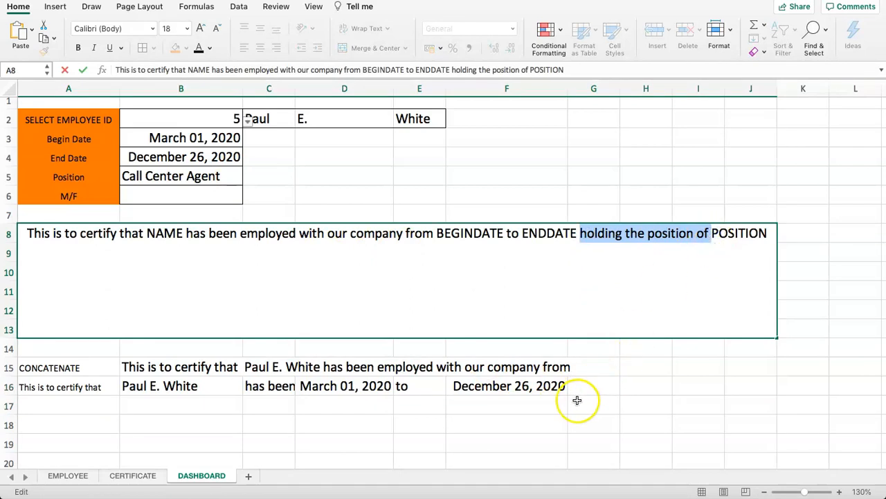
left_click(584, 386)
key("super+v")
Fill cell H16 with the employee's position using the reference =B5
key("Down")
key("Right")
key("Up")
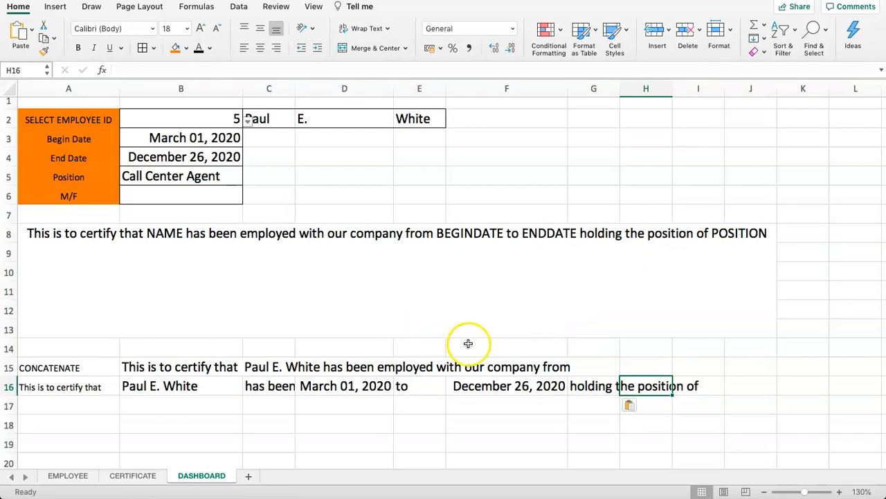
type("=")
left_click(179, 174)
key("Return")
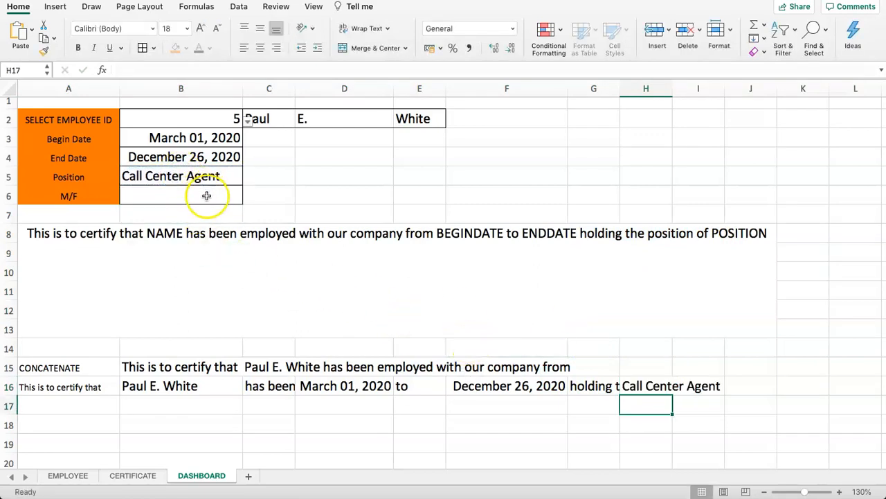
Examine the CONCATENATE formula in B15, its cell references and quoted-space separators, without changing it
left_click(187, 367)
left_click(269, 364)
left_click(204, 368)
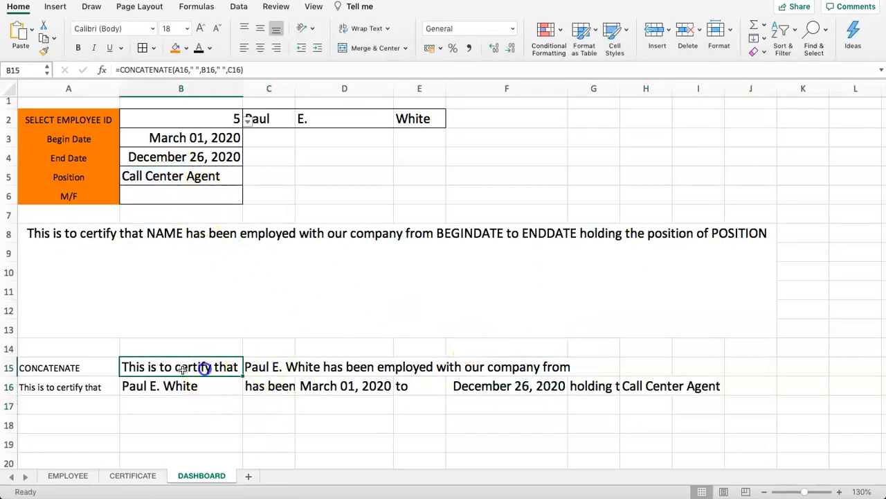
left_click(197, 367)
left_click(253, 367)
left_click(263, 366)
left_click(166, 367)
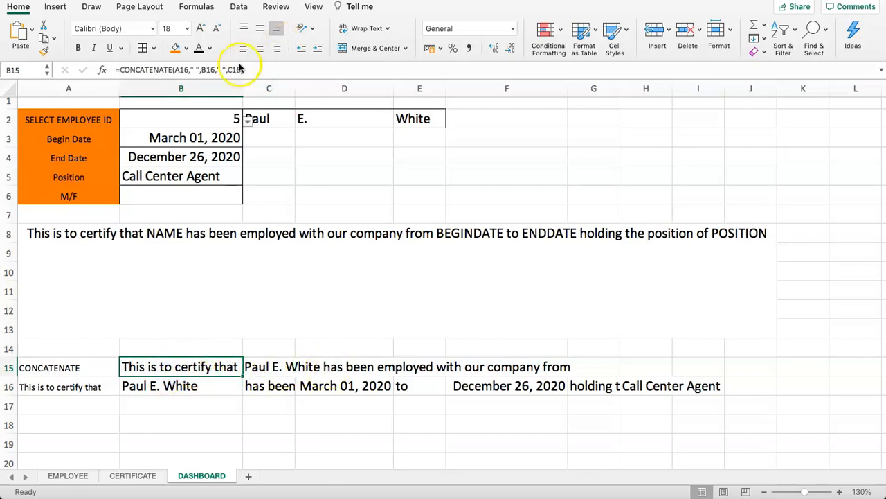
left_click(207, 70)
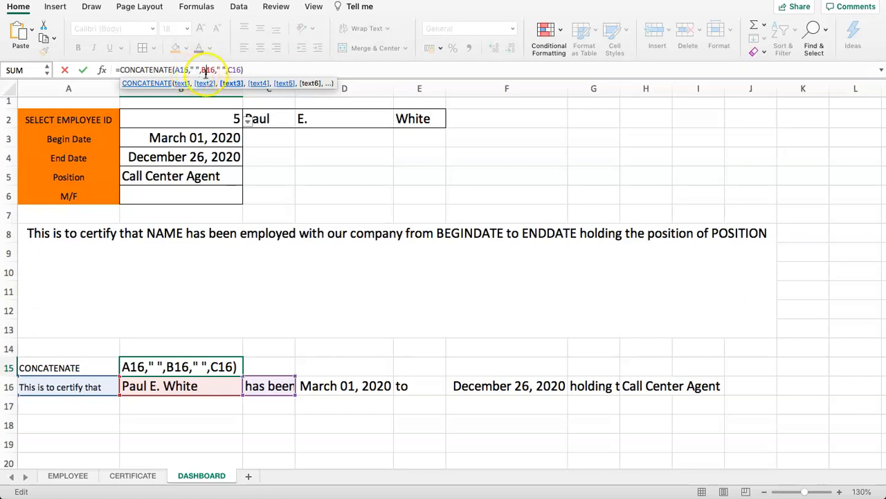
key("Escape")
Remove the trailing space after "This is to certify that" in cell A16
double_click(72, 387)
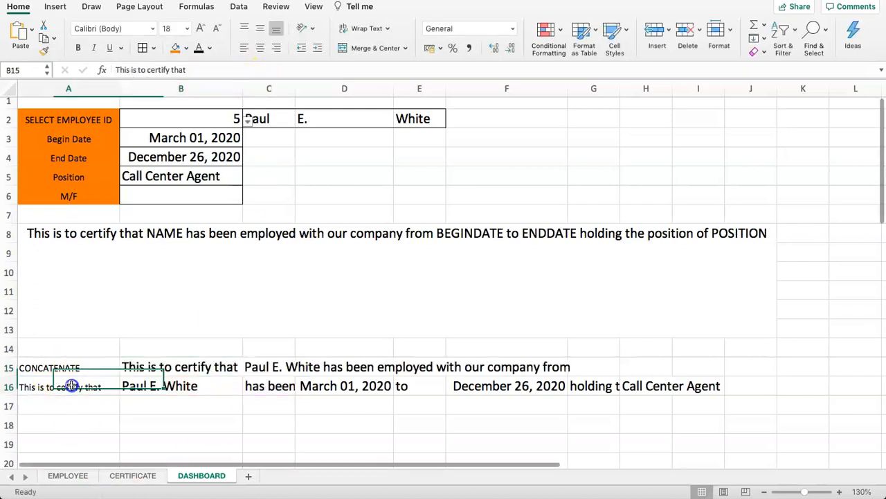
left_click(111, 387)
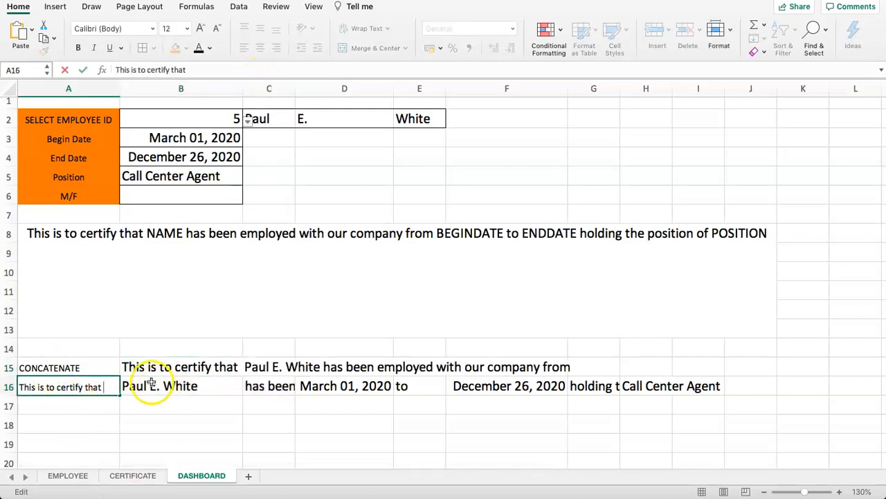
left_click(173, 386)
Check the sentence pieces in row 16 from B16 through G16 for stray trailing spaces, removing the one after "holding the position of" in G16
double_click(184, 386)
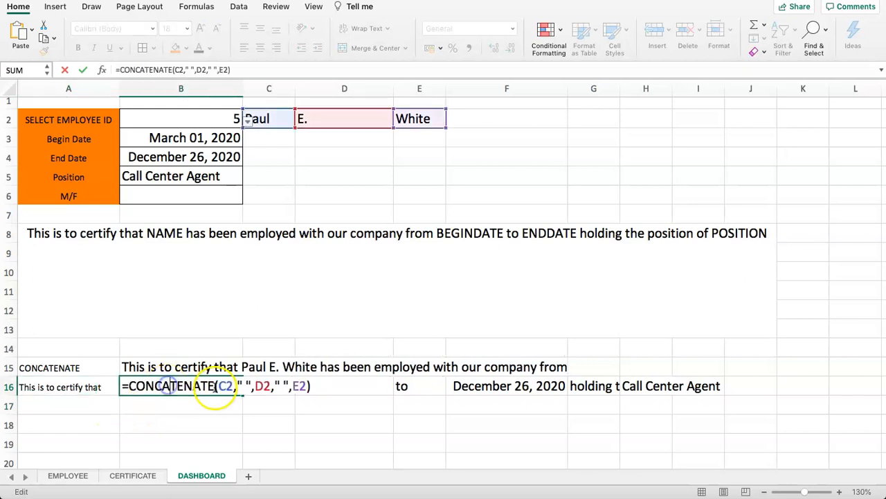
key("Escape")
double_click(257, 386)
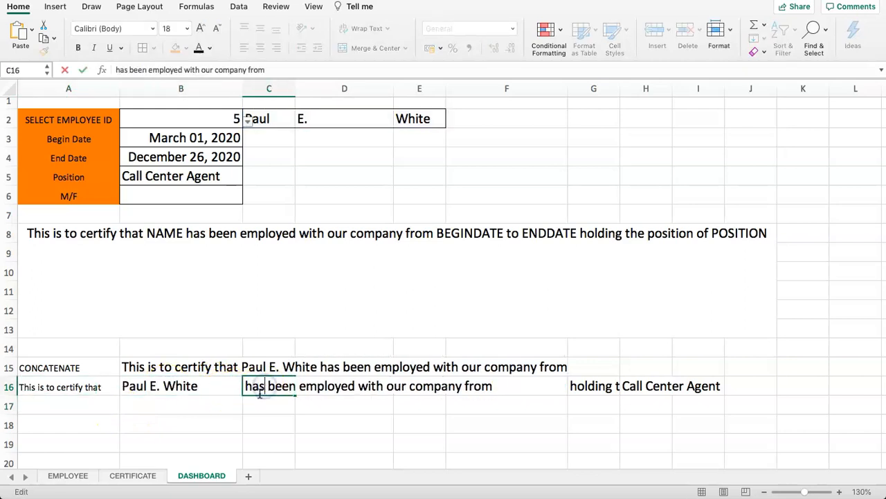
left_click(280, 70)
key("Escape")
left_click(347, 385)
left_click(417, 385)
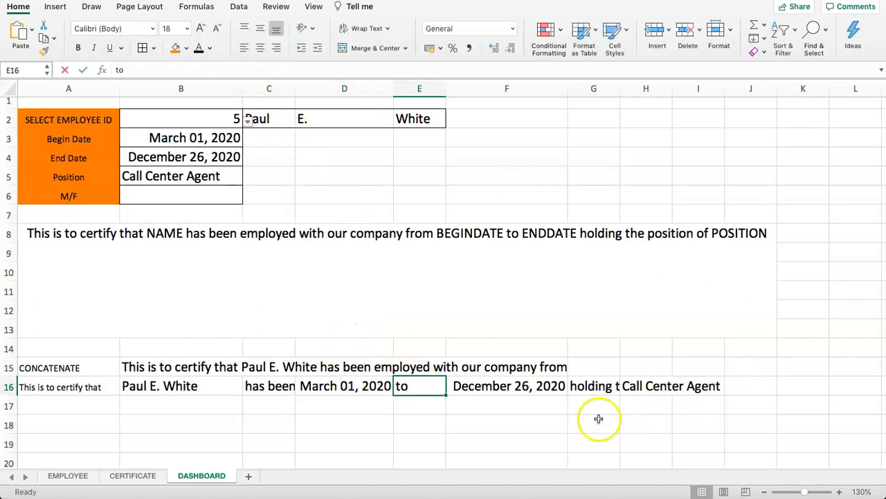
left_click(582, 385)
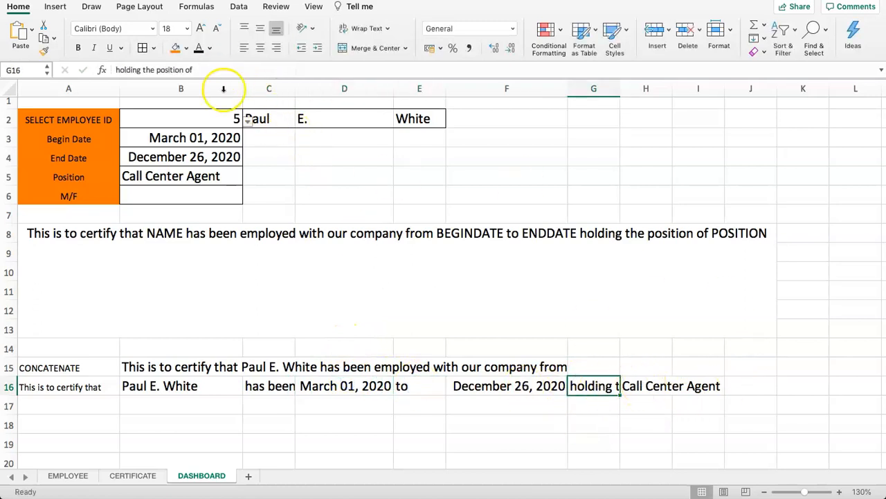
left_click(229, 66)
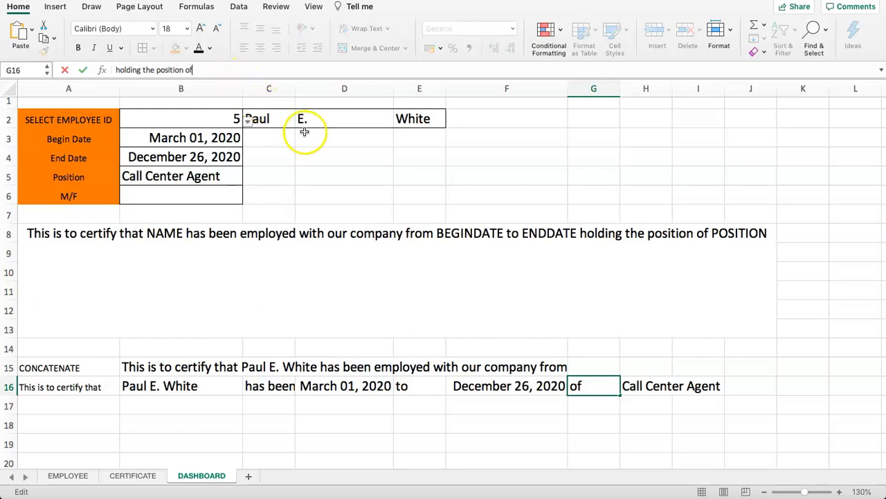
key("Return")
Replace the formula in B15 with a new CONCATENATE that starts with A16 followed by a quoted space
left_click(191, 370)
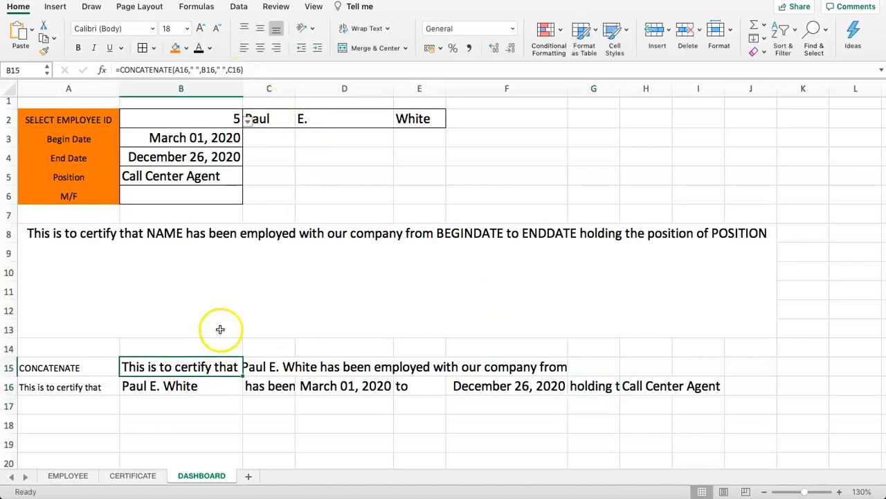
type("=CONC")
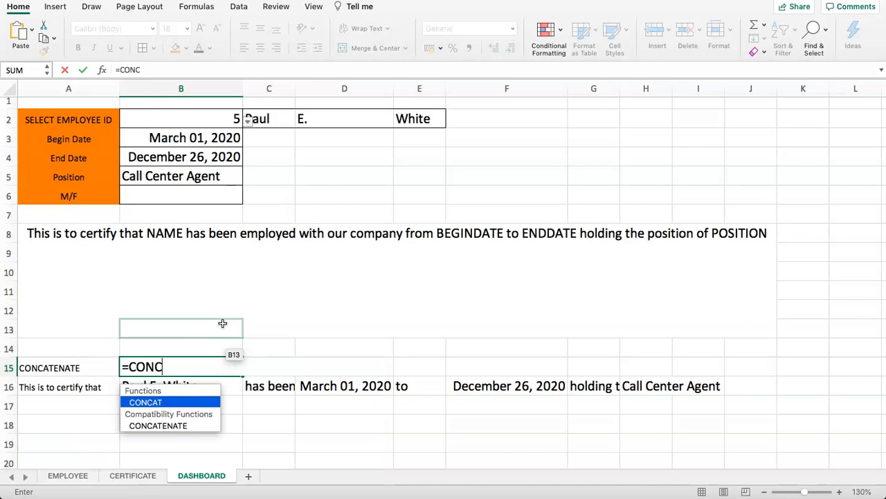
type("ATE(")
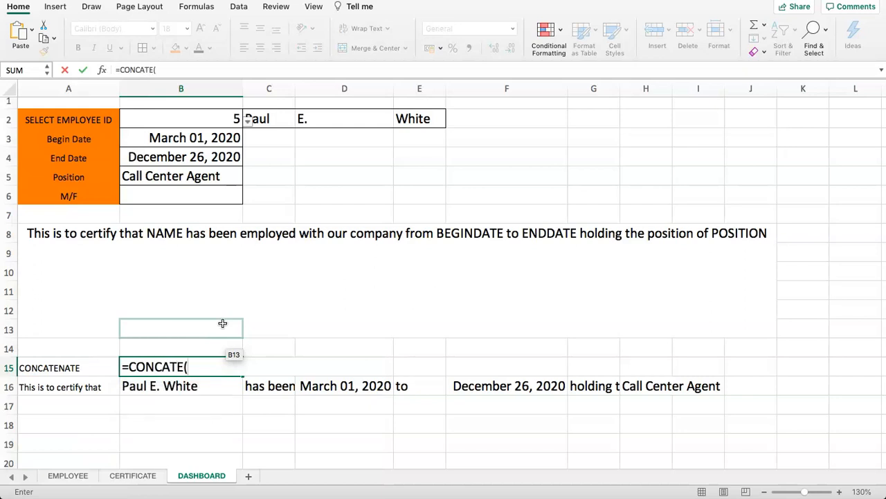
key("BackSpace")
key("BackSpace")
type("ENAT")
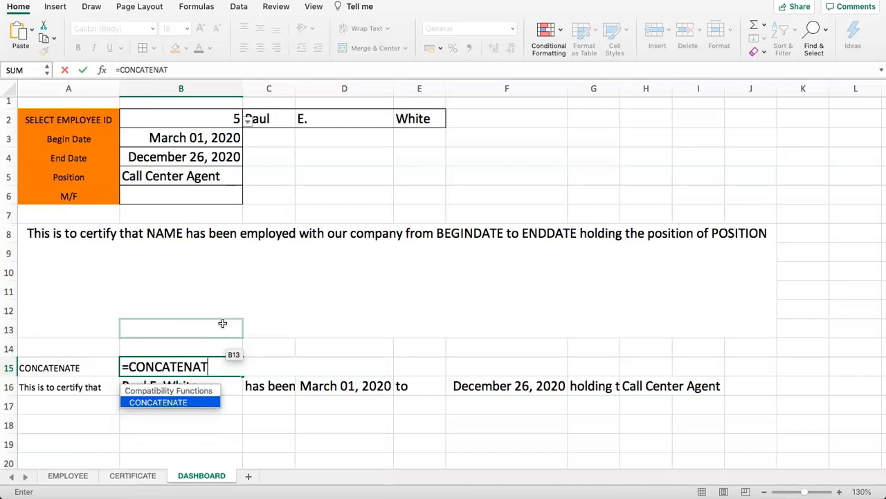
type("E(")
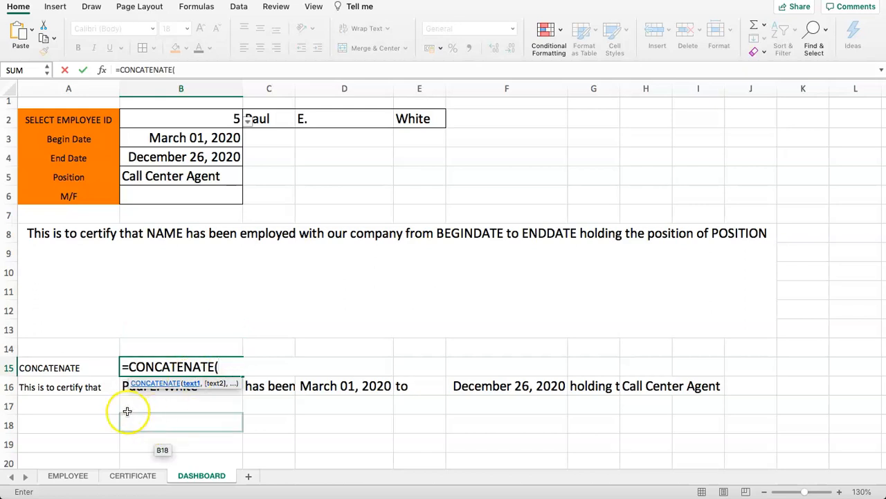
left_click(89, 388)
type(",")
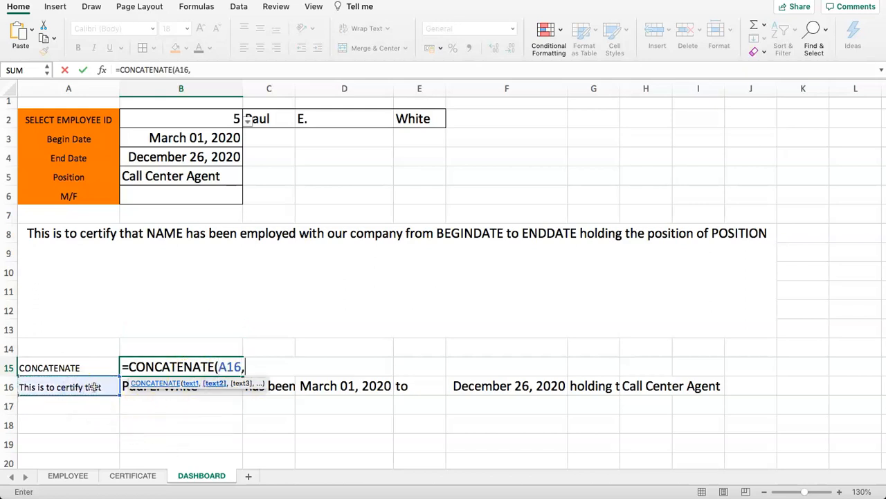
type("\" \",")
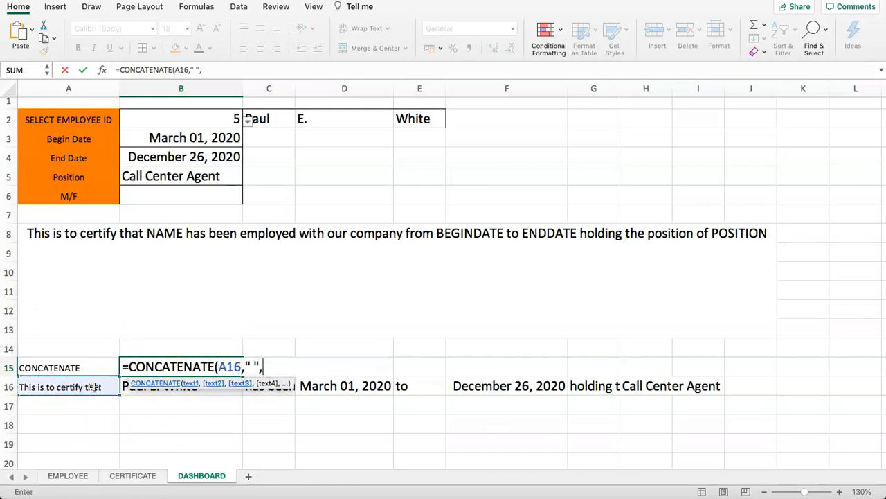
Extend the B15 CONCATENATE formula with B16, C16 and D16, each followed by a quoted space
left_click(181, 389)
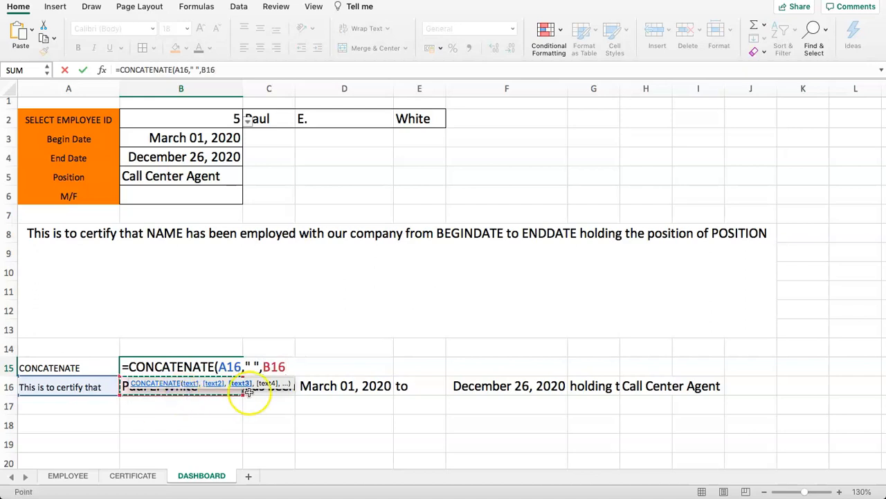
type(",\" \",")
left_click(270, 392)
type(",\" \",")
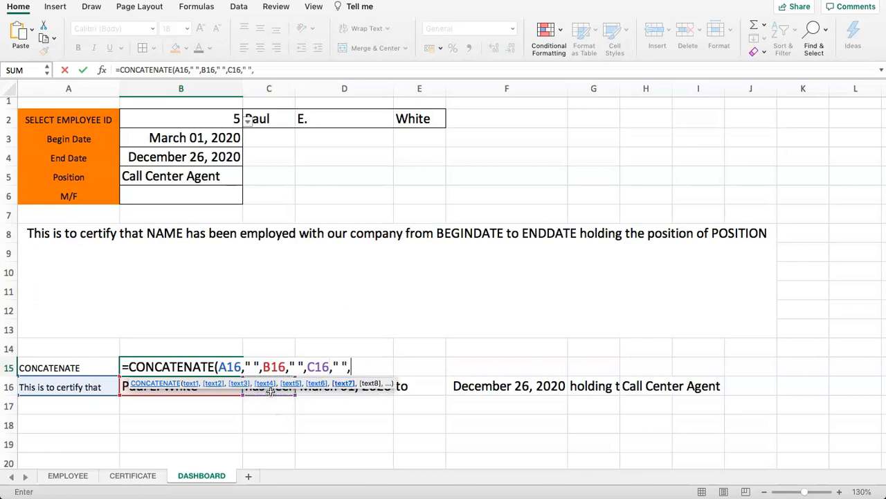
left_click(325, 390)
type(",\"")
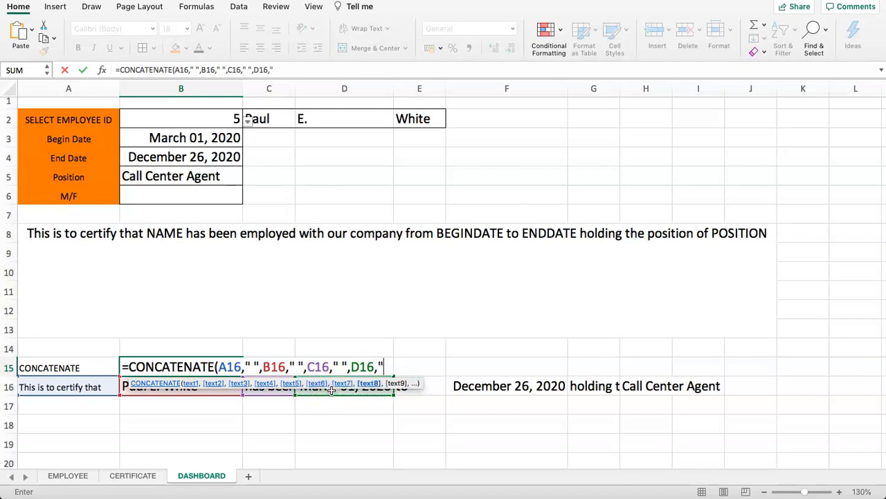
type(" \",")
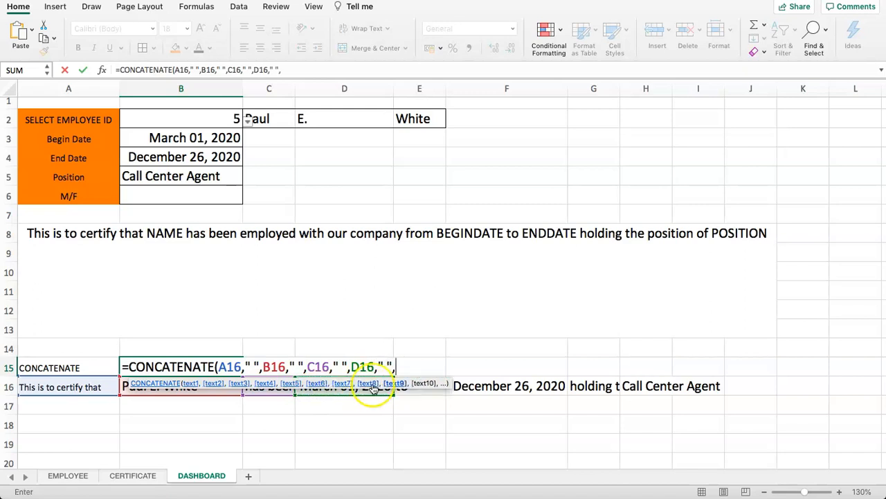
Add E16 and F16 to the B15 CONCATENATE formula, with a quoted space after each reference
left_click(410, 403)
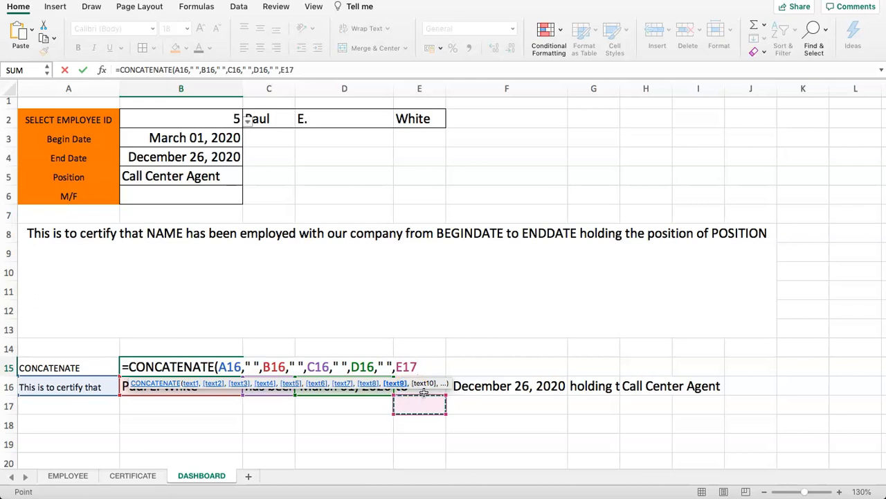
left_click(424, 392)
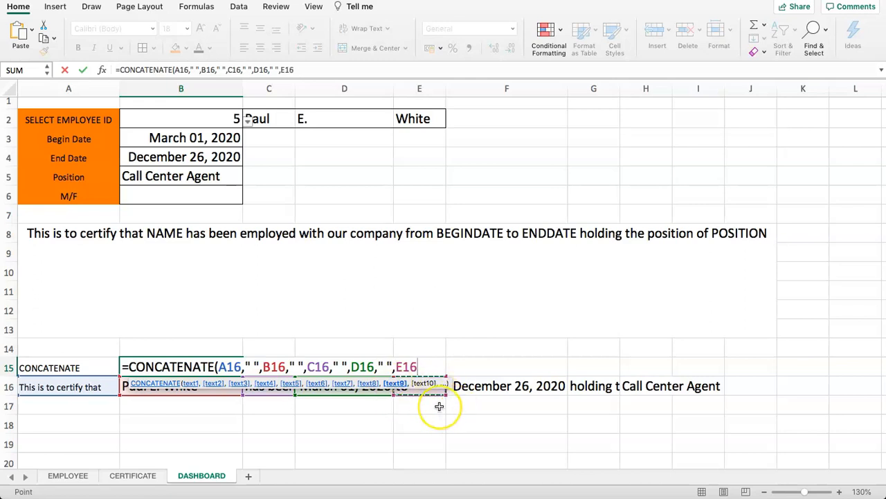
left_click(439, 406)
key("Up")
type(",\" \"")
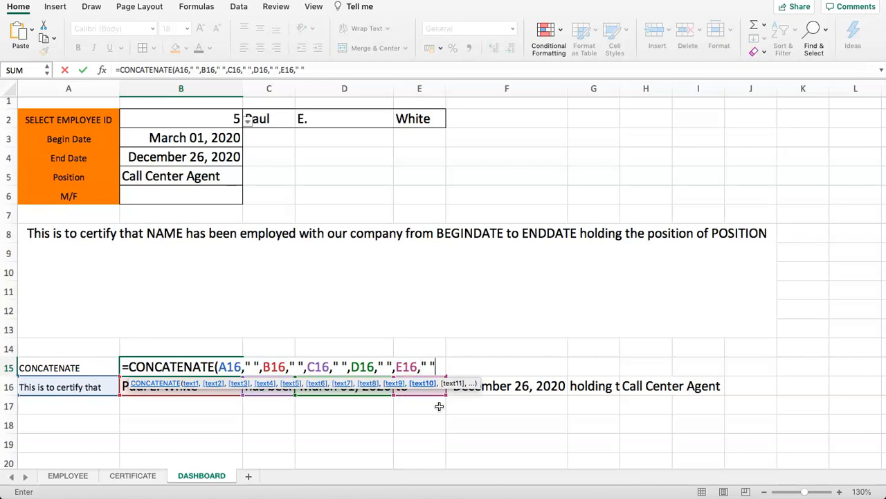
type(",")
key("Right")
left_click(483, 392)
type(",")
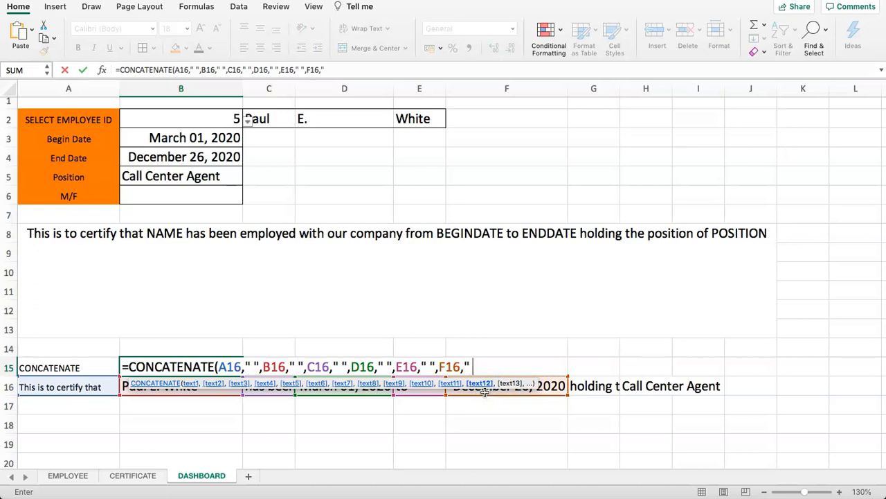
type("\" \",")
Finish the B15 CONCATENATE formula with G16, a quoted space, H16 and a closing "." string
left_click(588, 384)
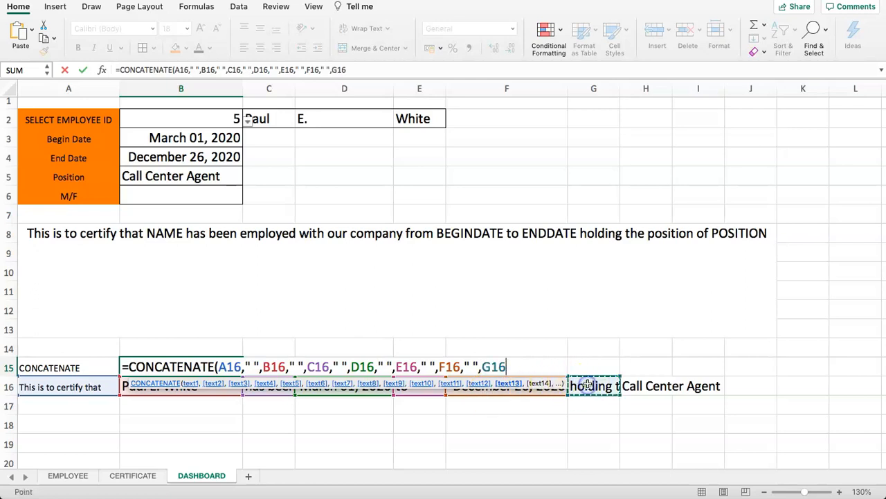
type(",")
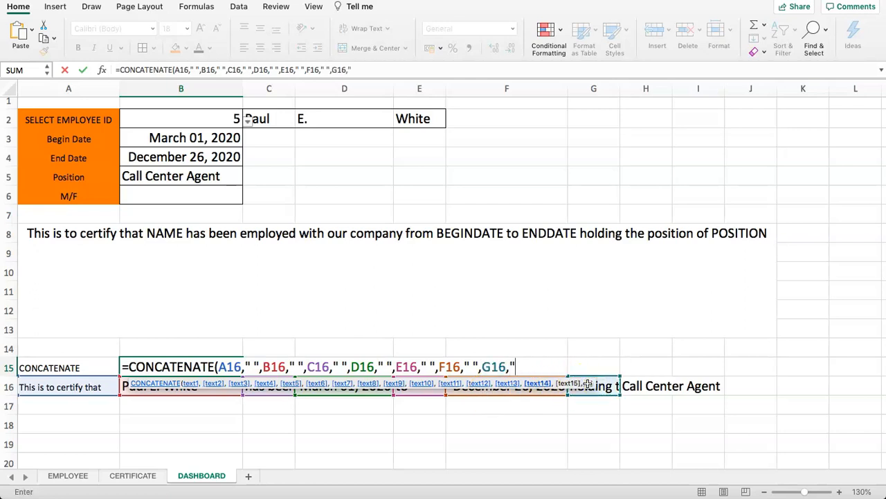
type("\" \",")
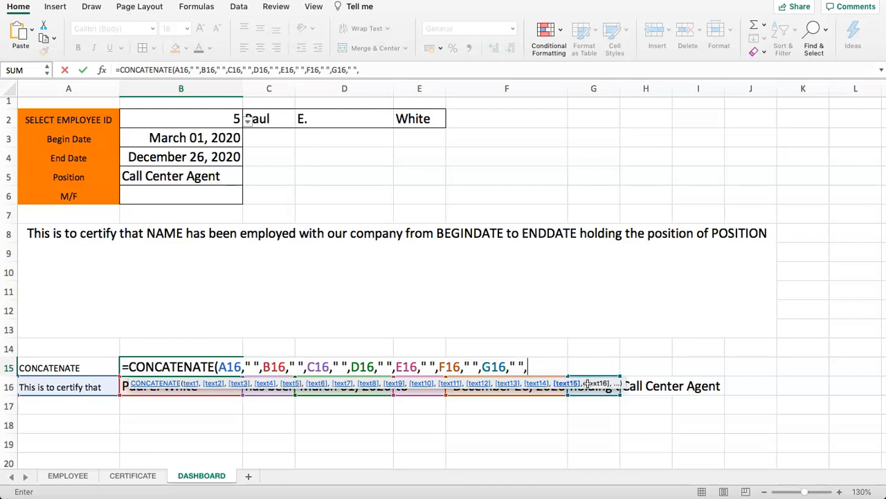
left_click(643, 386)
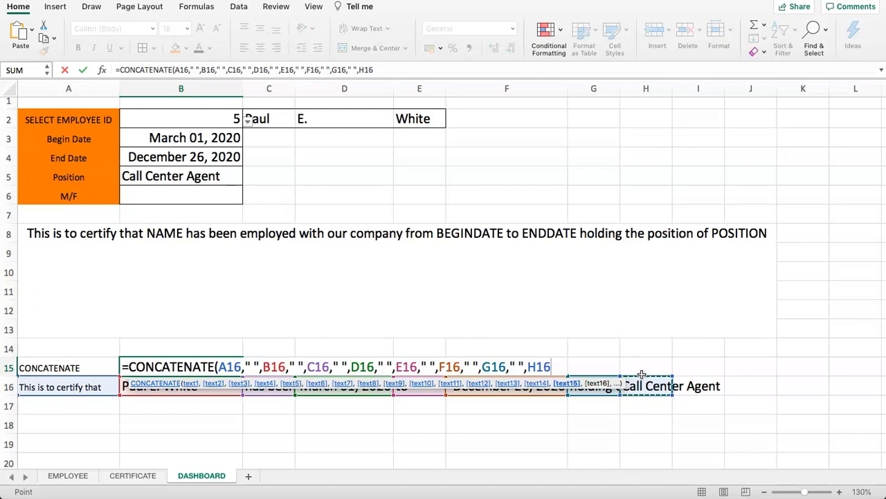
type(",\".")
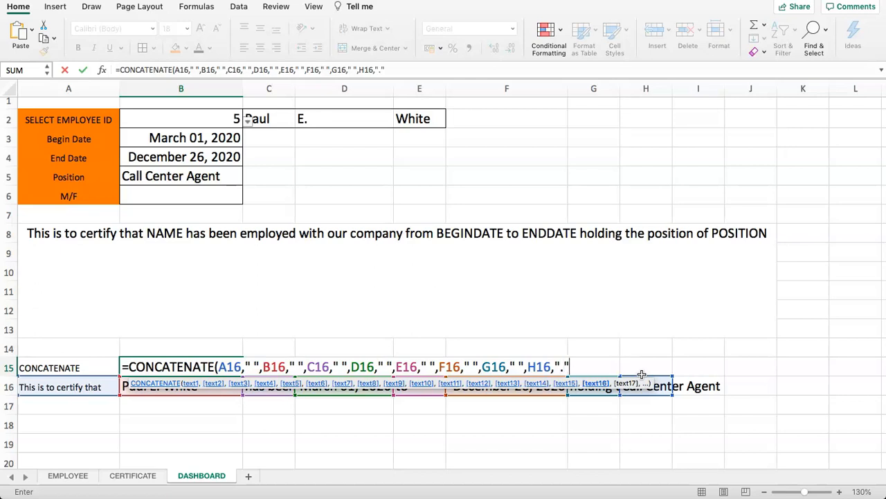
type("\")")
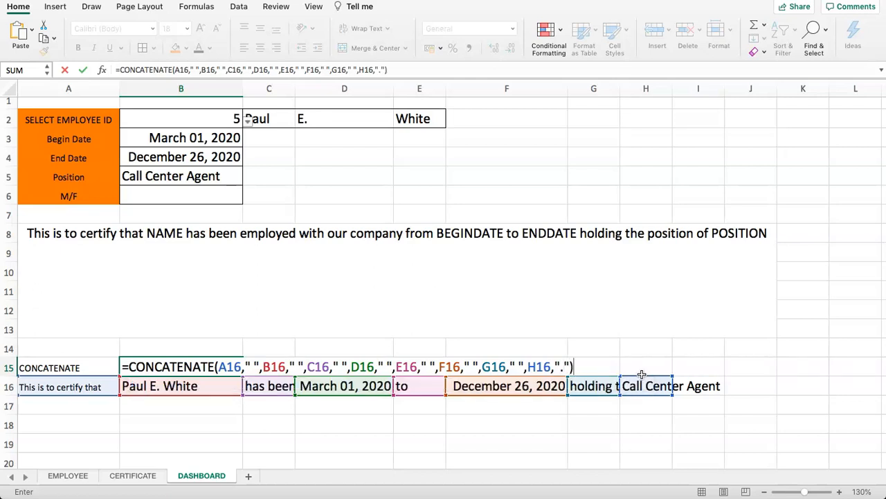
key("Return")
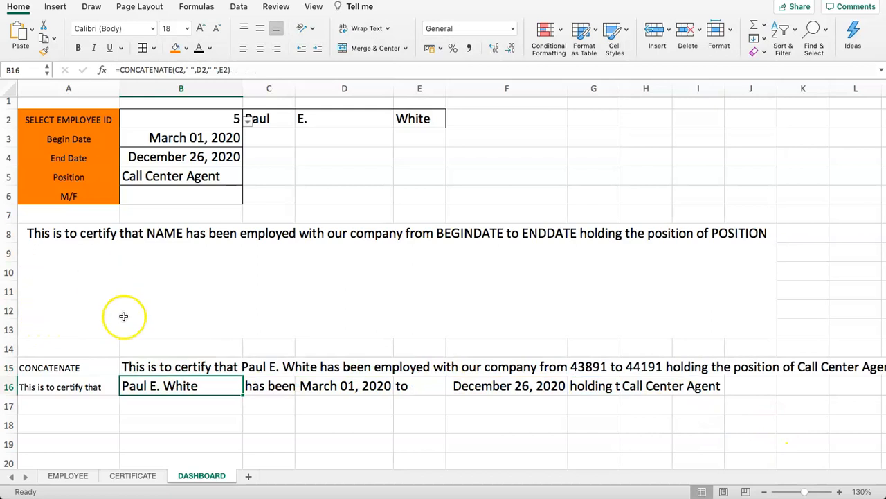
Link the merged certificate text cell A8 to the joined sentence with the formula =B15
left_click(148, 353)
left_click(151, 370)
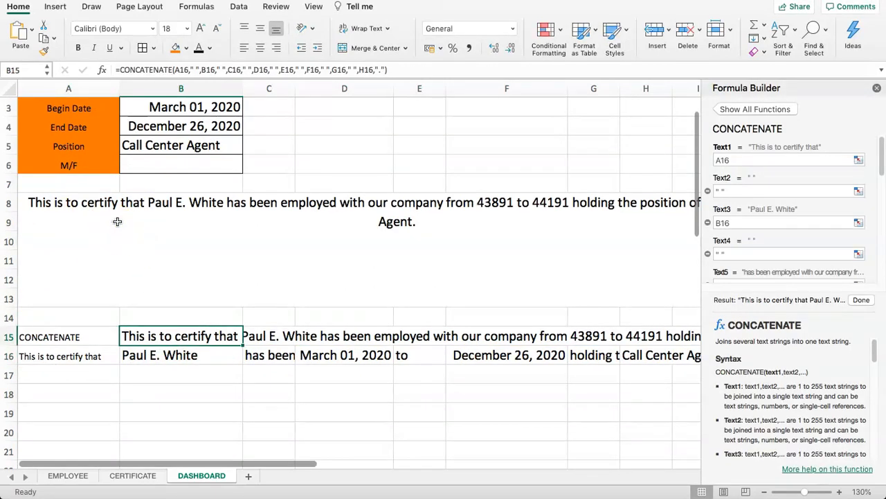
left_click(143, 221)
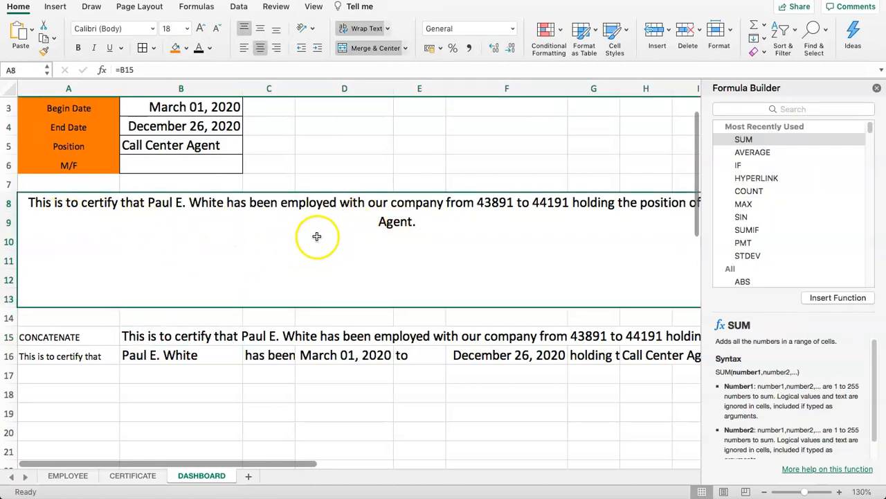
Close the Formula Builder and review how the begin and end dates read in the A8 sentence
left_click(388, 164)
left_click(450, 253)
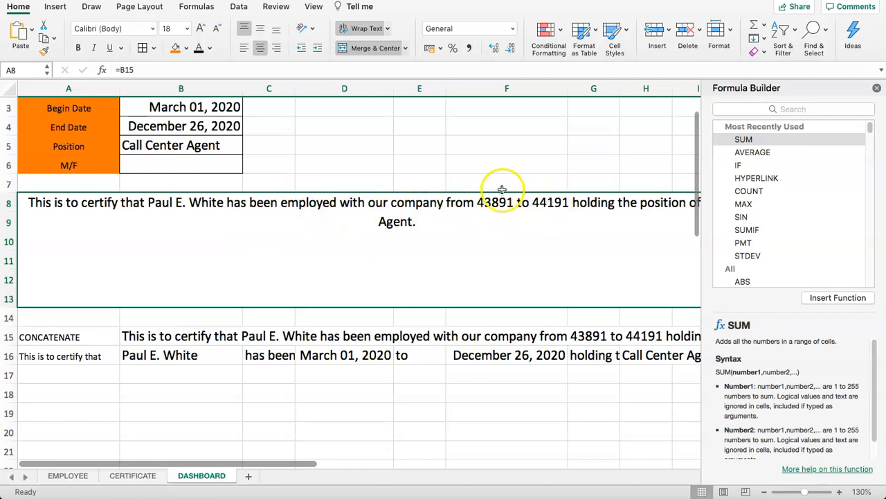
left_click(560, 185)
key("Right")
key("Right")
key("Right")
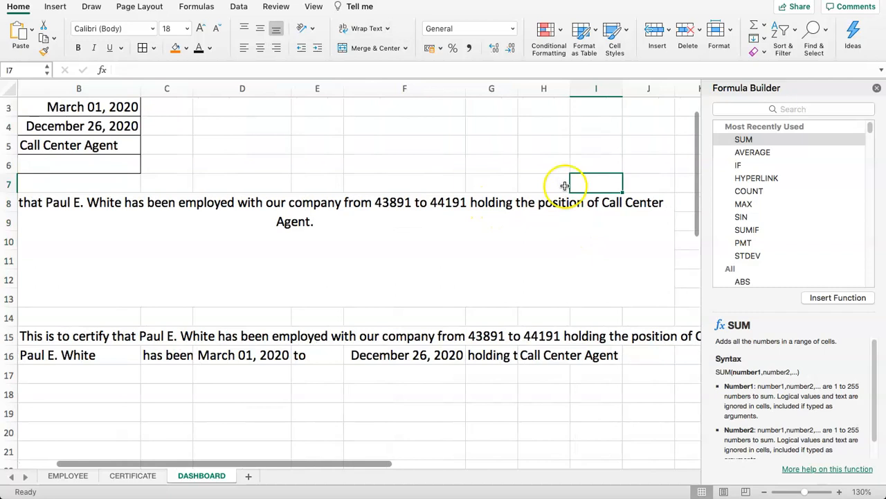
left_click(877, 88)
left_click(533, 204)
left_click(480, 177)
key("Down")
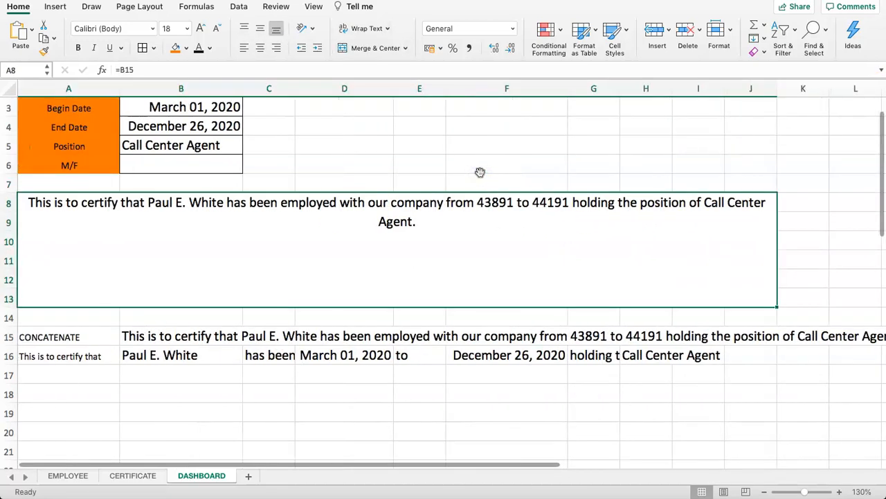
Link the merged body cell A9 on the CERTIFICATE sheet to the certificate sentence with =DASHBOARD!A8
left_click(131, 476)
left_click(141, 267)
type("=")
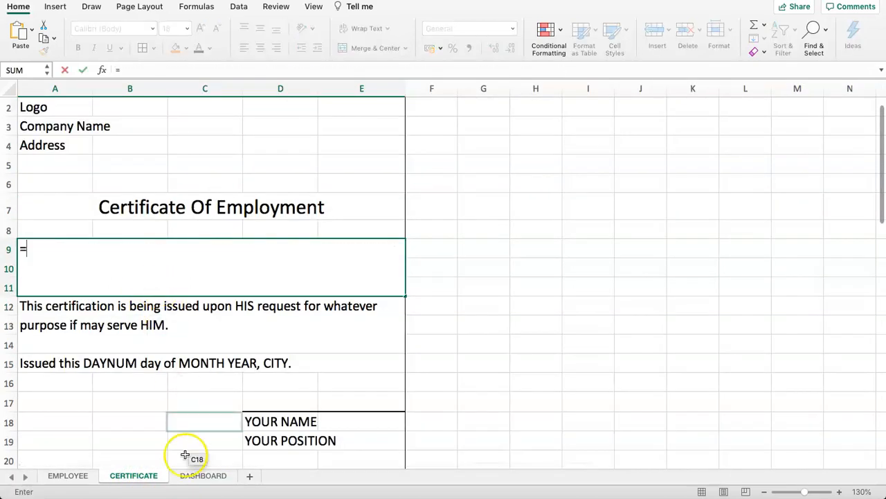
left_click(185, 473)
left_click(188, 242)
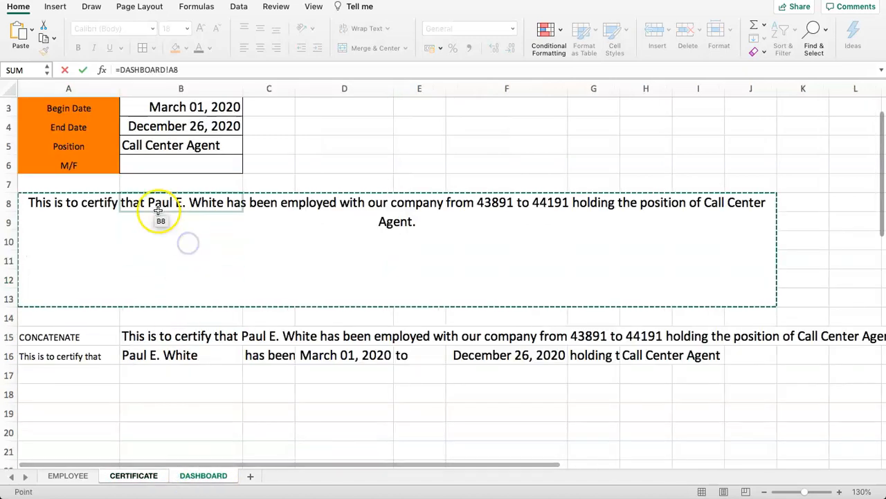
left_click(194, 328)
key("Return")
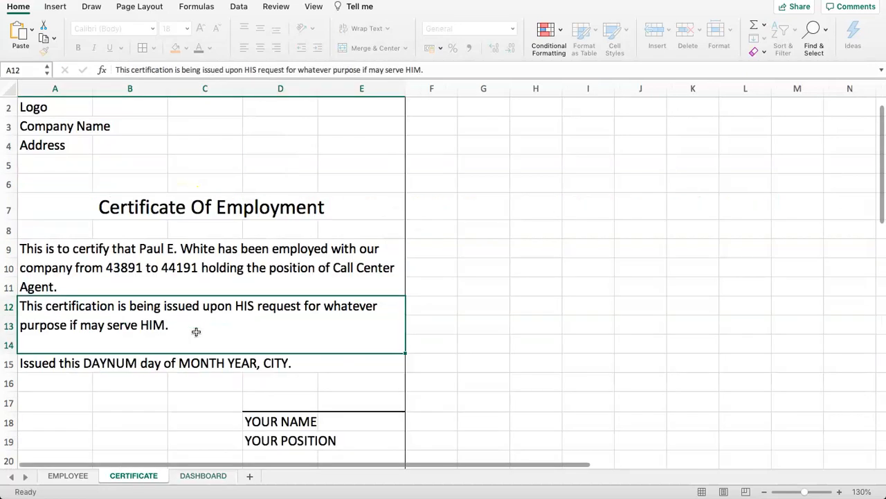
Copy the certification sentence from merged cell A12 on the CERTIFICATE sheet
left_click(204, 264)
left_click(128, 306)
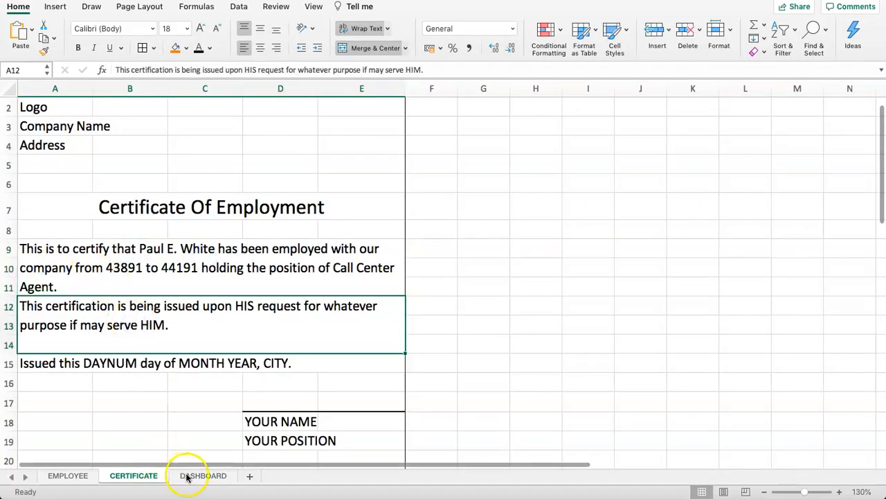
double_click(112, 328)
key("Escape")
mouse_move(62, 307)
left_mouse_down()
mouse_move(60, 293)
mouse_move(52, 305)
left_mouse_up()
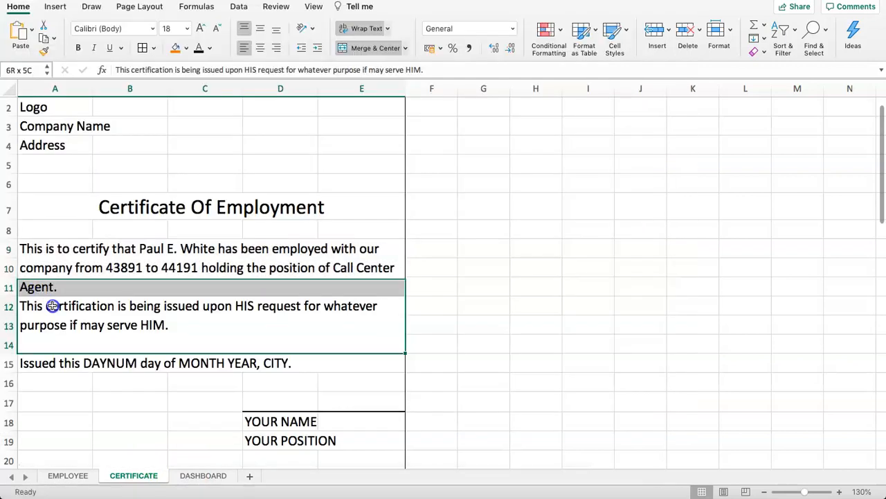
triple_click(236, 70)
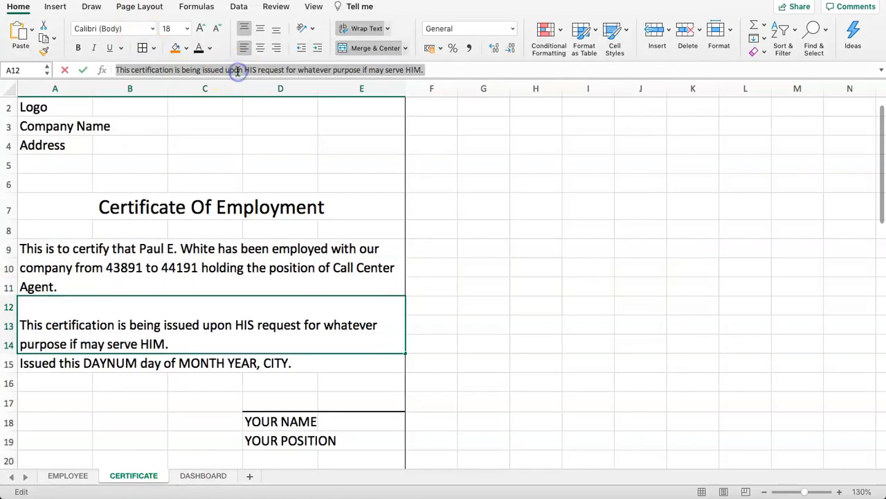
key("Escape")
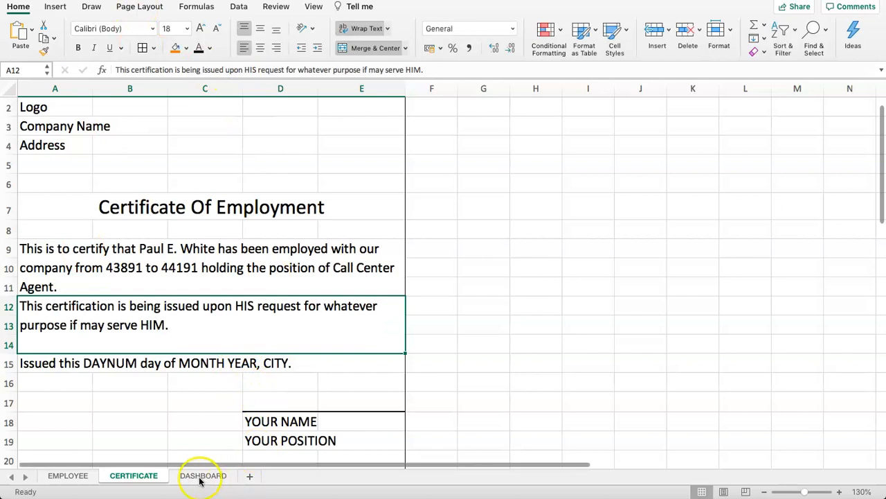
Clear the merged cell A8 on the DASHBOARD sheet and try to paste the certification sentence into it
left_click(202, 476)
key("super+v")
left_click(477, 146)
left_click(371, 243)
key("Delete")
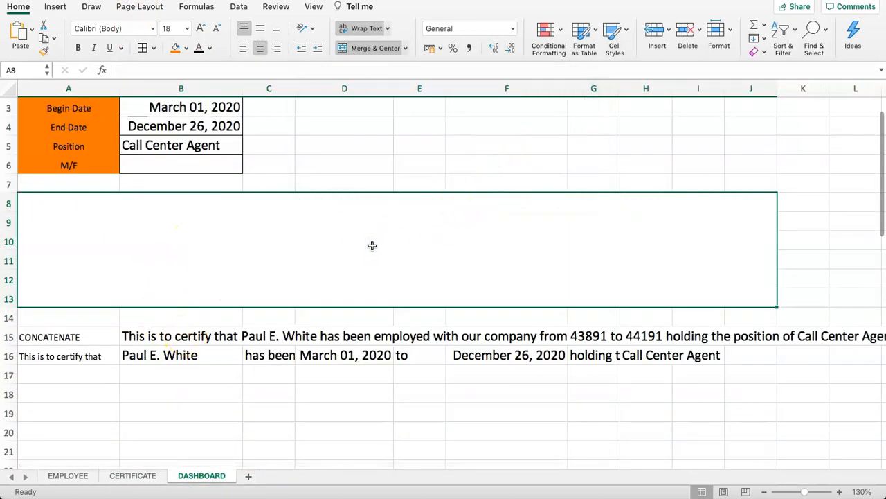
key("super+v")
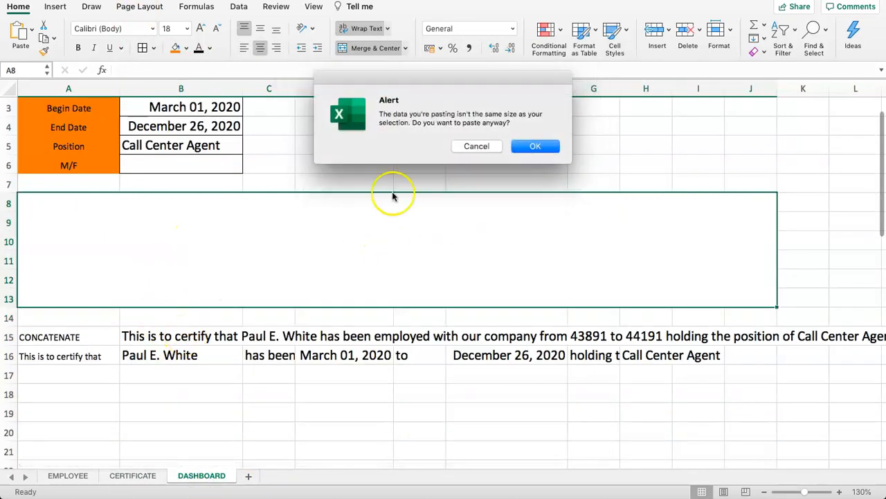
left_click(533, 148)
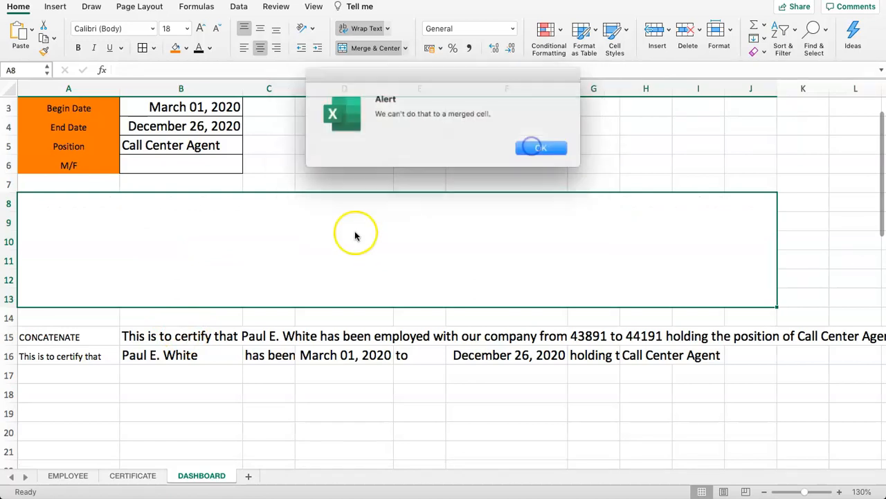
left_click(532, 144)
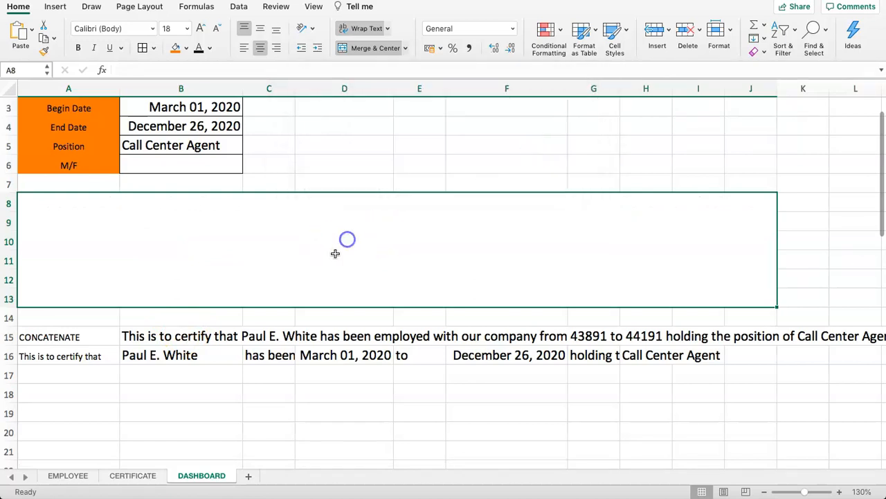
Unmerge A8:J13 on the DASHBOARD sheet and paste merged cell A12 from the CERTIFICATE sheet at A8
left_click(370, 49)
left_click(284, 208)
left_click(63, 204)
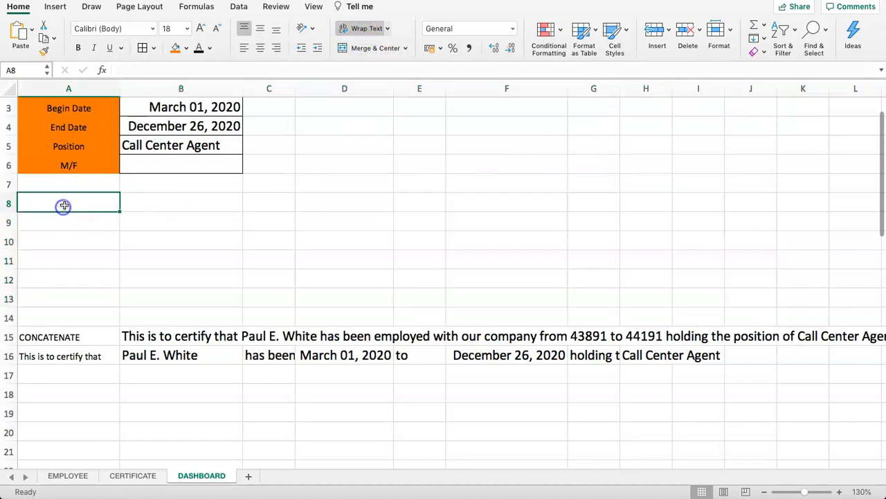
left_click(133, 476)
key("ctrl+c")
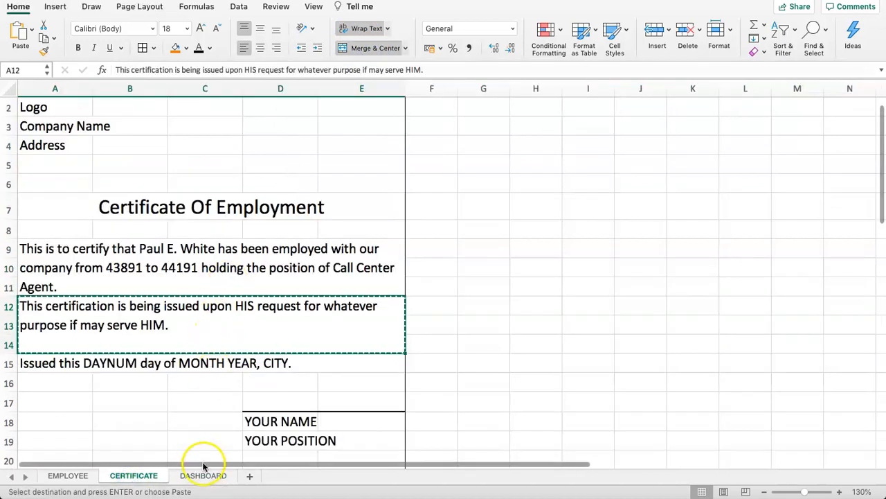
left_click(203, 476)
key("ctrl+v")
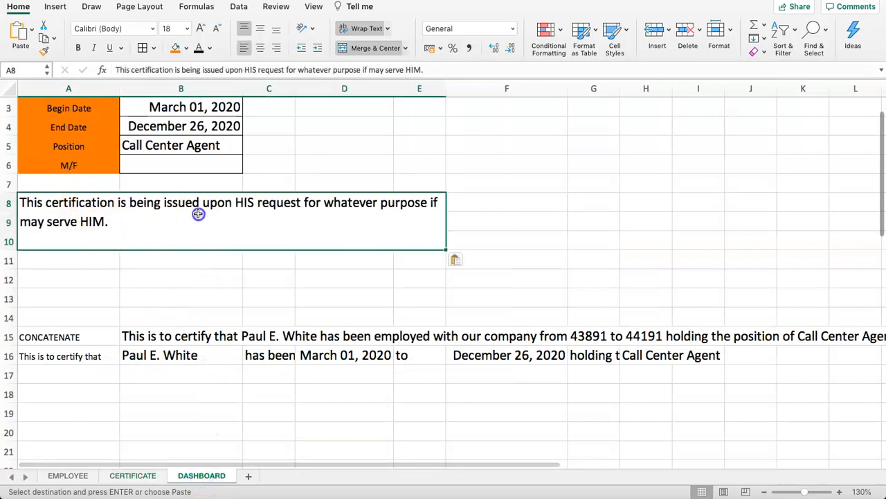
Copy the labels in A15:A16 to A18:A19 and clear A19, keeping only the CONCATENATE label in A18
left_click(160, 355)
left_click(155, 337)
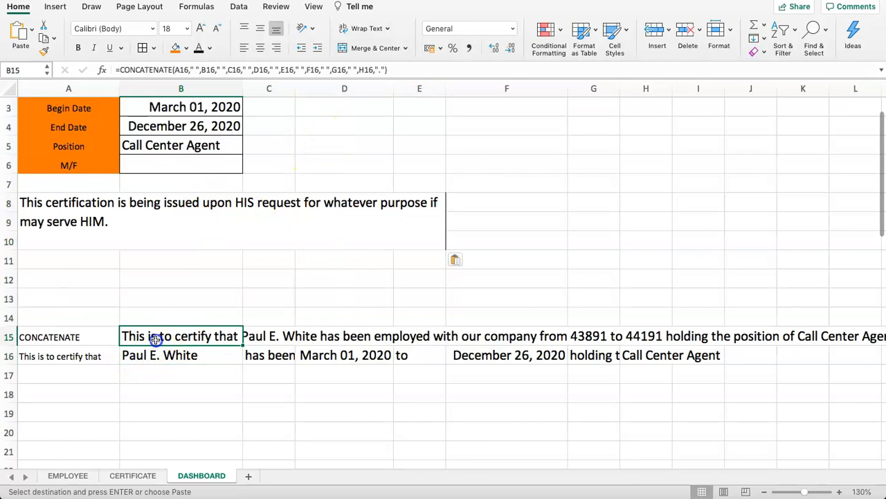
left_click(159, 356)
left_click(162, 339)
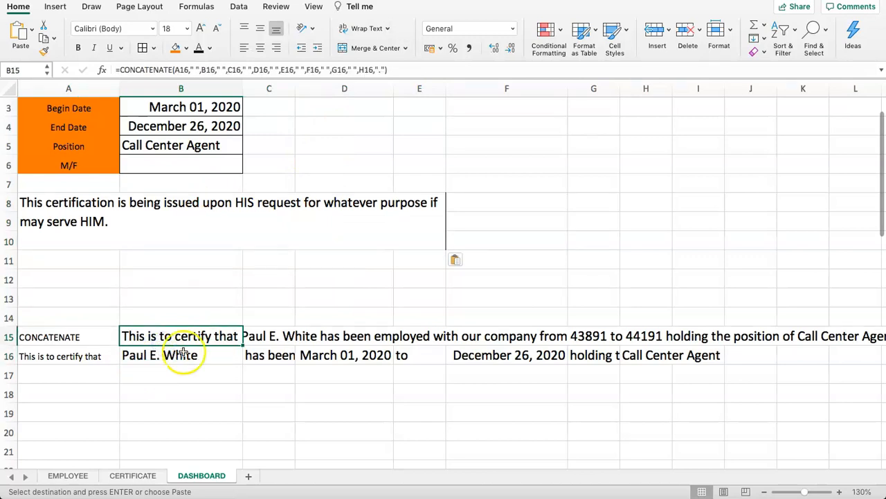
left_click_drag(31, 335, 43, 356)
left_click(43, 392)
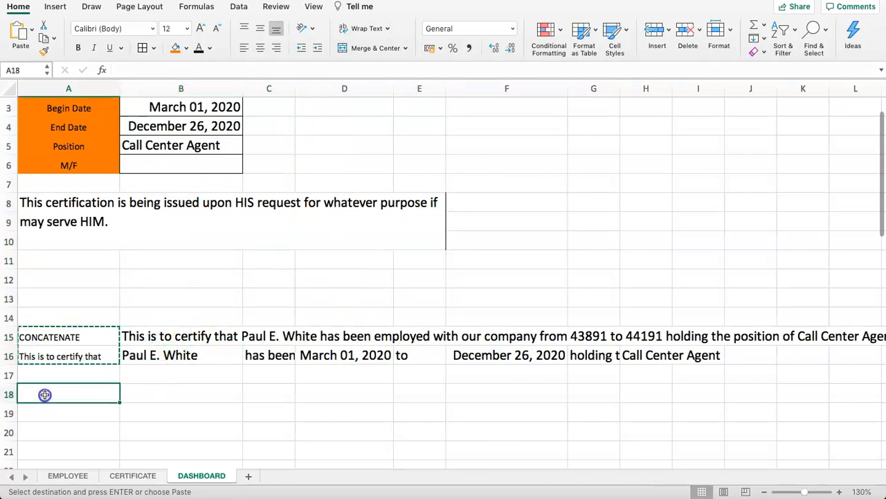
key("super+v")
left_click(170, 377)
left_click(111, 413)
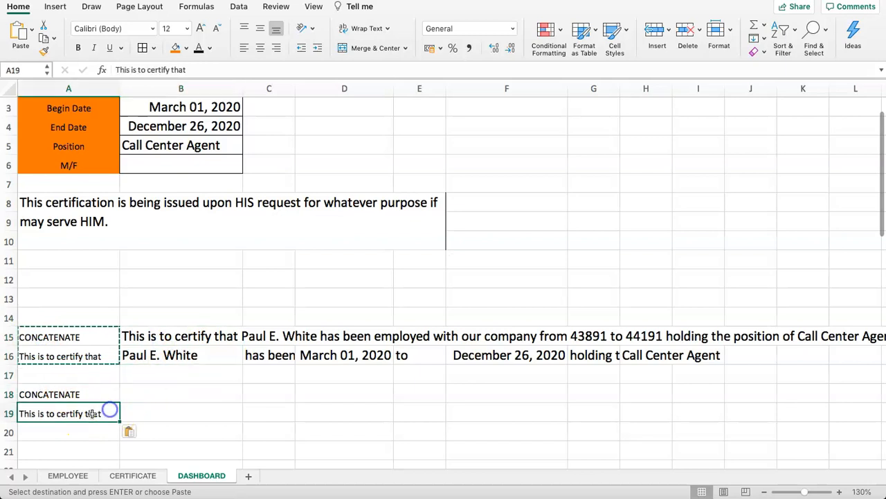
key("Delete")
left_click(176, 412)
Copy the full certification sentence text from A8 into cell A19
left_click(81, 219)
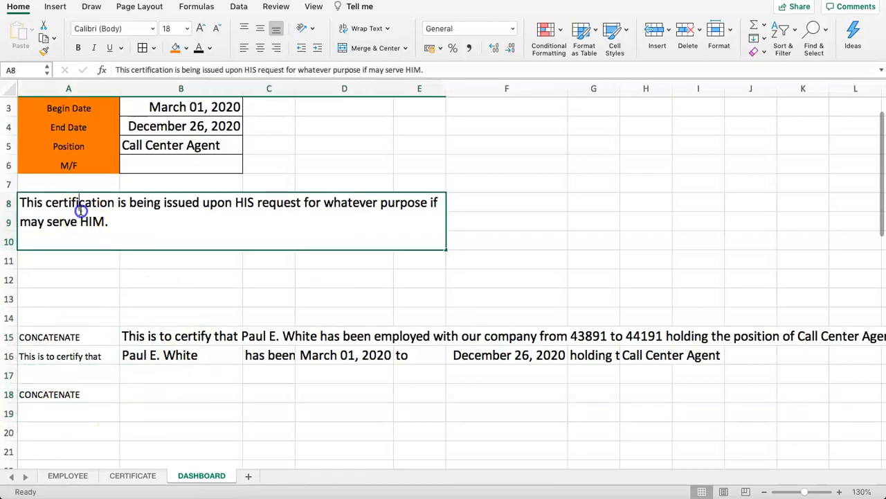
double_click(78, 204)
left_click_drag(18, 202, 224, 197)
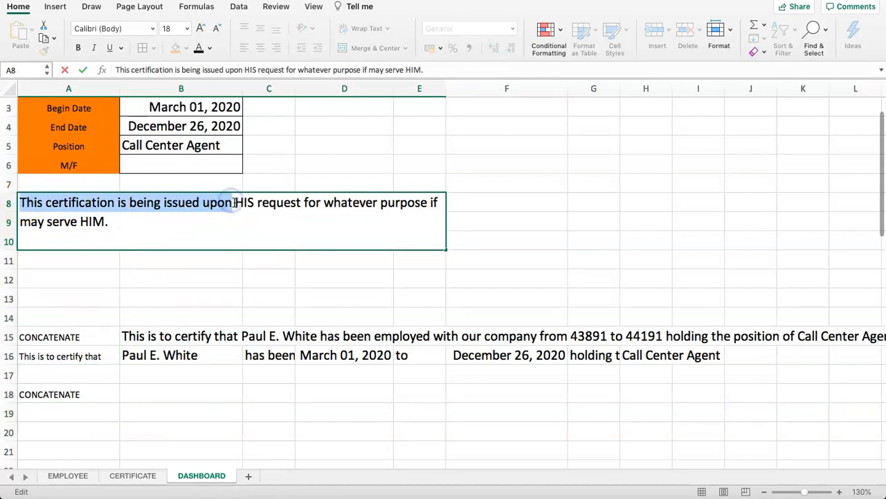
left_click_drag(111, 223, 16, 200)
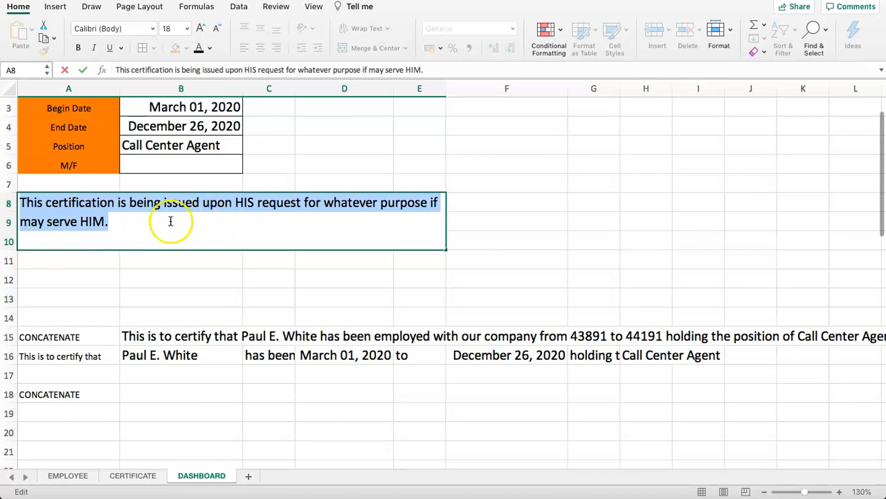
left_click(56, 409)
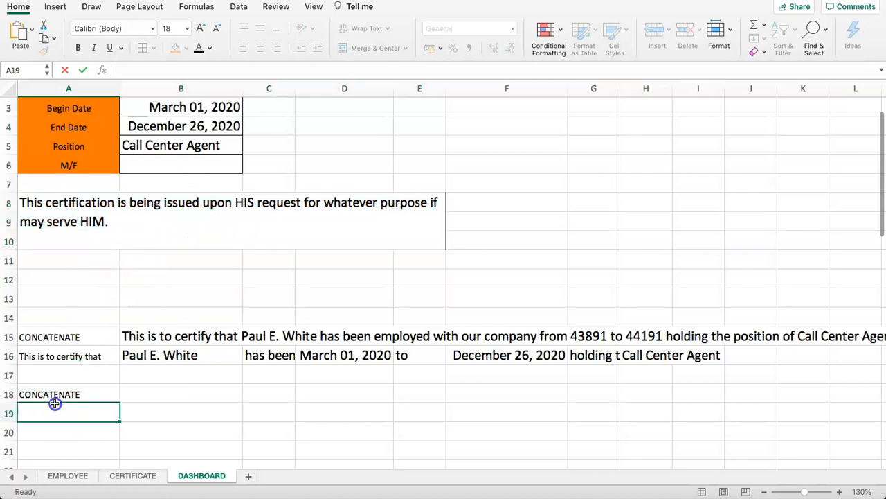
double_click(53, 414)
key("super+v")
left_click(74, 436)
left_click(67, 414)
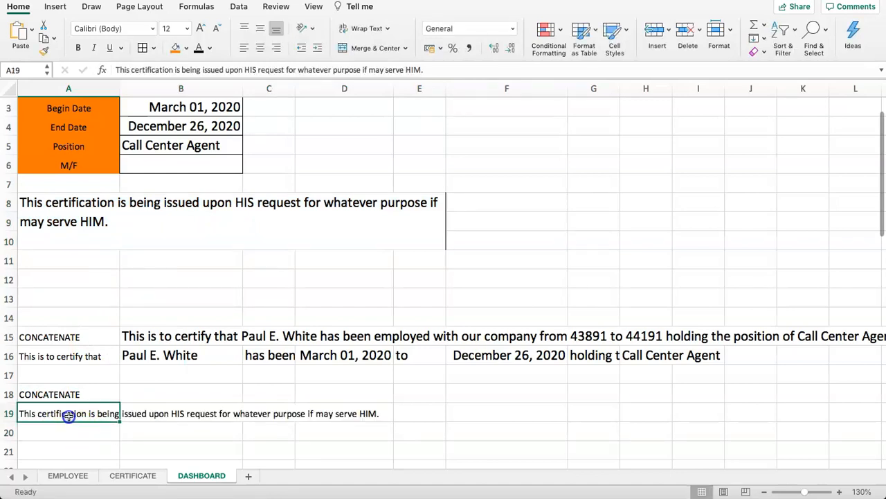
Move the text from "HIS" to the end of the A19 sentence into B19, leaving "This certification is being issued upon"
double_click(171, 417)
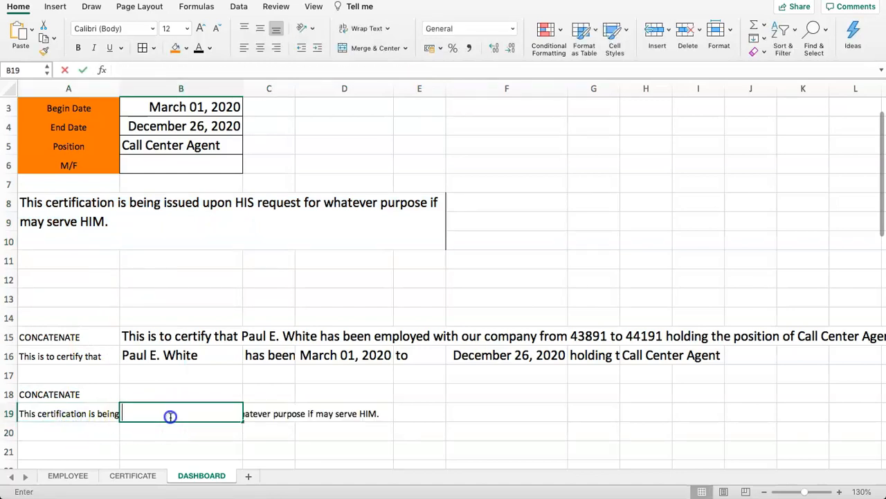
left_click(90, 416)
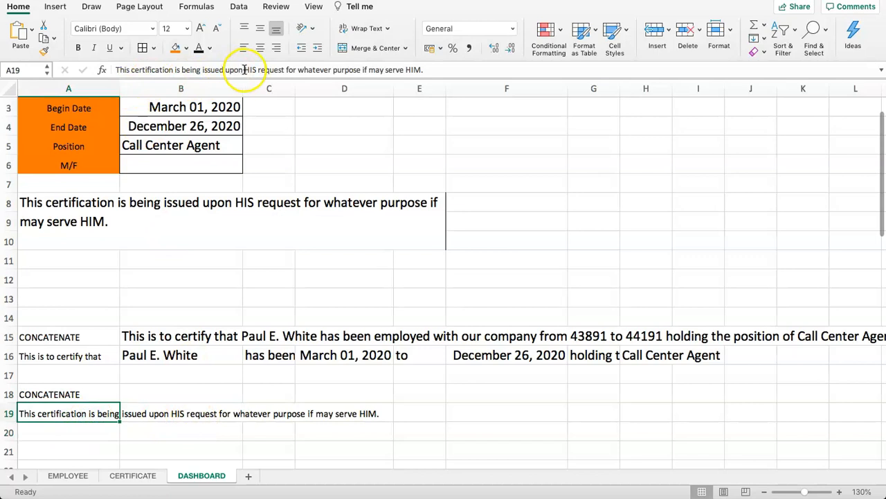
left_click_drag(244, 70, 450, 70)
key("BackSpace")
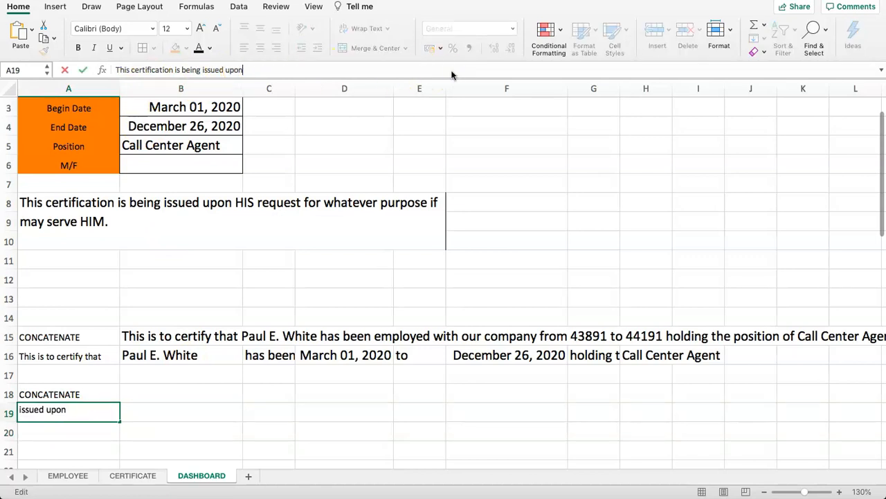
key("Return")
key("Up")
key("Right")
key("super+v")
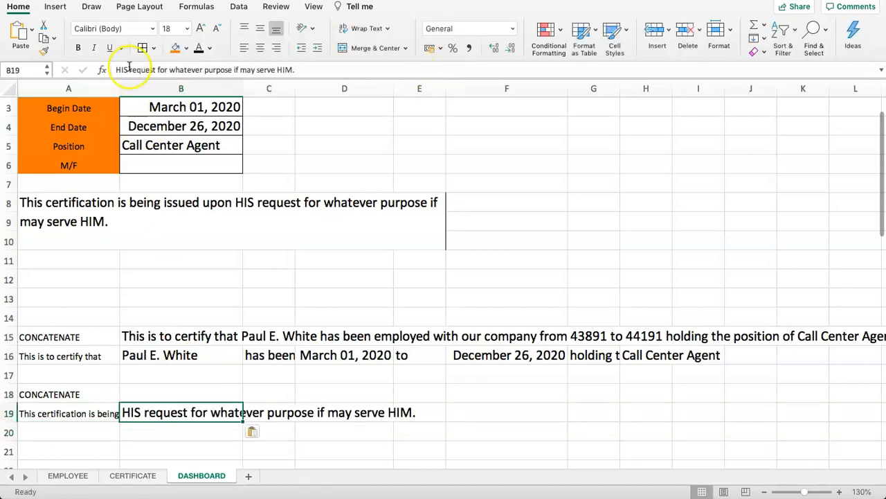
Move "request for whatever purpose if may serve HIM." from B19 into C19, leaving only "HIS" in B19
left_click_drag(129, 69, 242, 72)
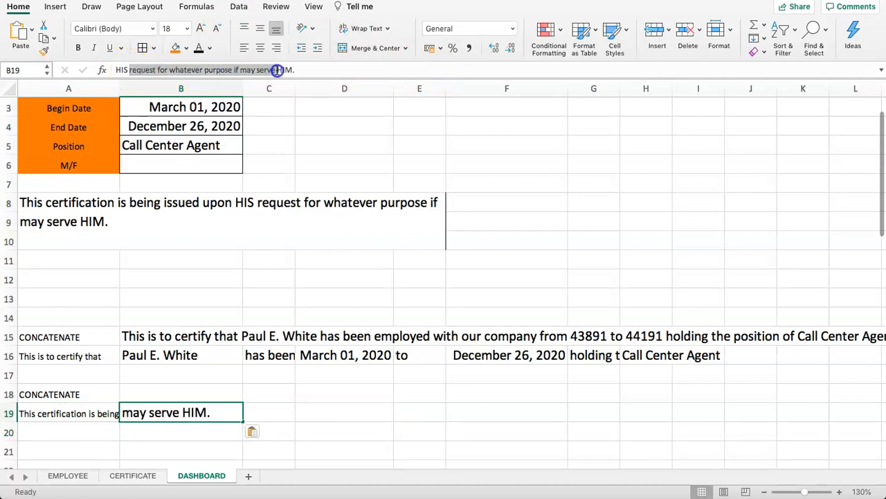
key("super+x")
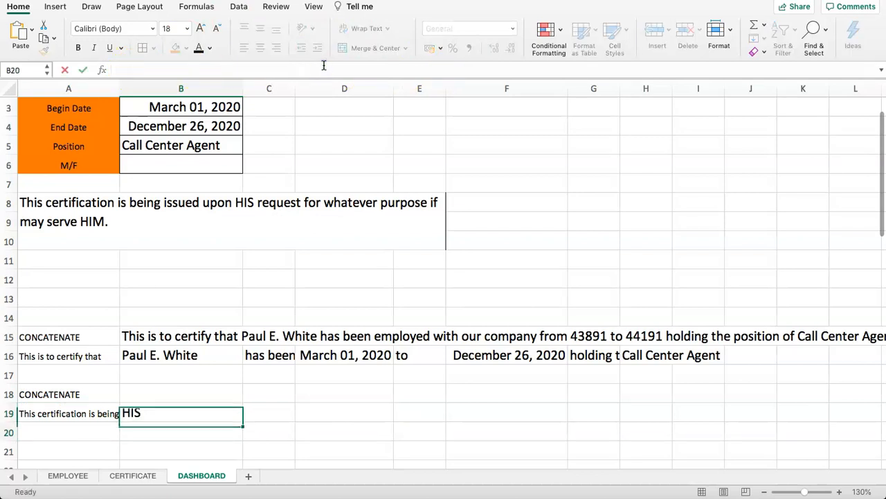
key("Tab")
key("super+v")
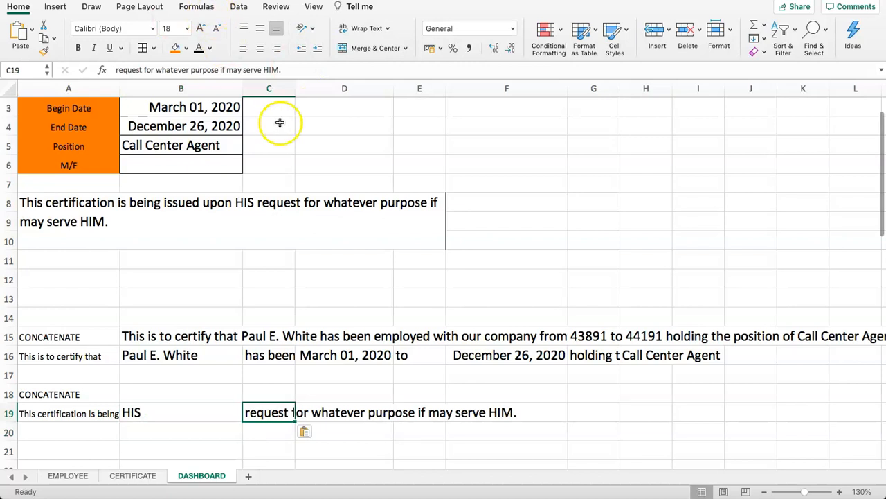
Move "HIM" from C19 into D19 and remove the trailing period from C19
double_click(272, 69)
key("BackSpace")
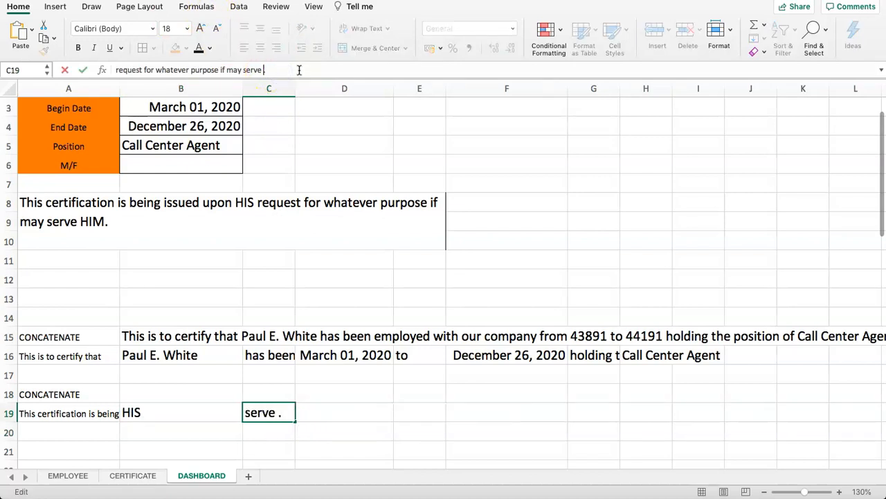
key("Return")
key("Up")
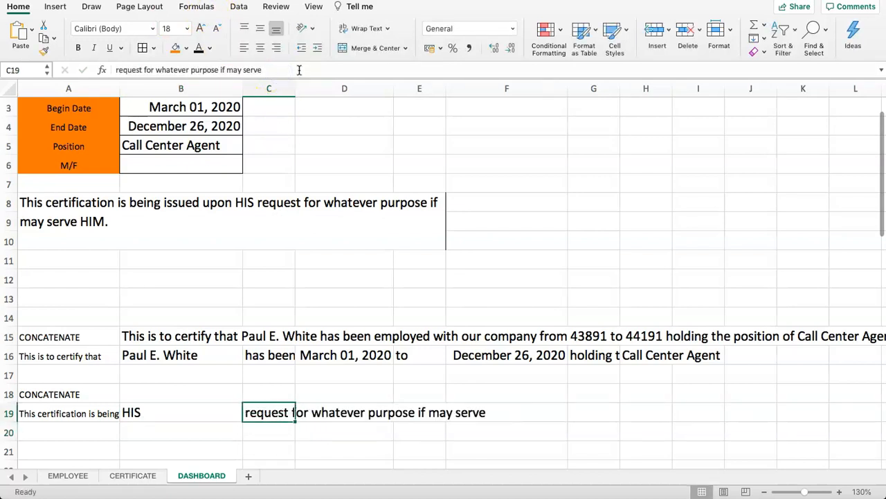
key("Tab")
key("super+v")
key("Tab")
key("Return")
Start a CONCATENATE formula in B18 with the text from A19 followed by a space
key("Up")
key("Left")
key("Left")
key("Right")
key("Right")
key("Left")
key("Left")
key("Left")
key("Left")
key("Up")
key("Right")
key("Down")
key("Up")
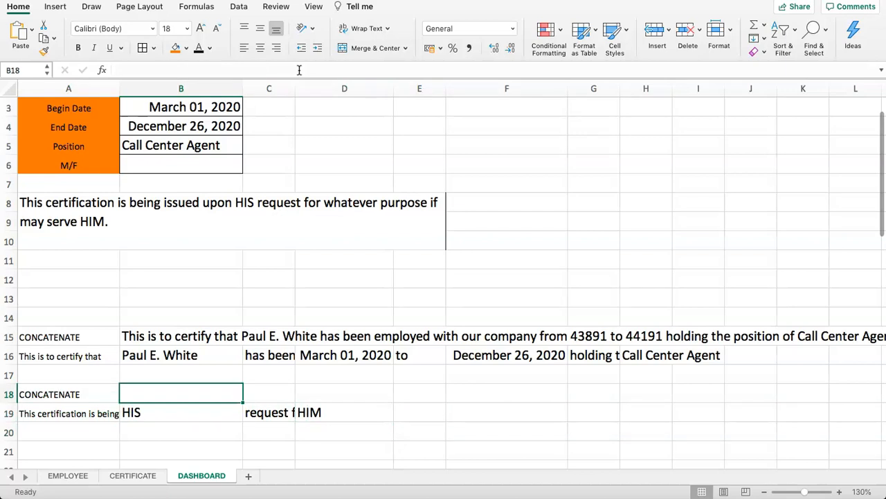
type("=CONCATENAM")
key("BackSpace")
type("TE(")
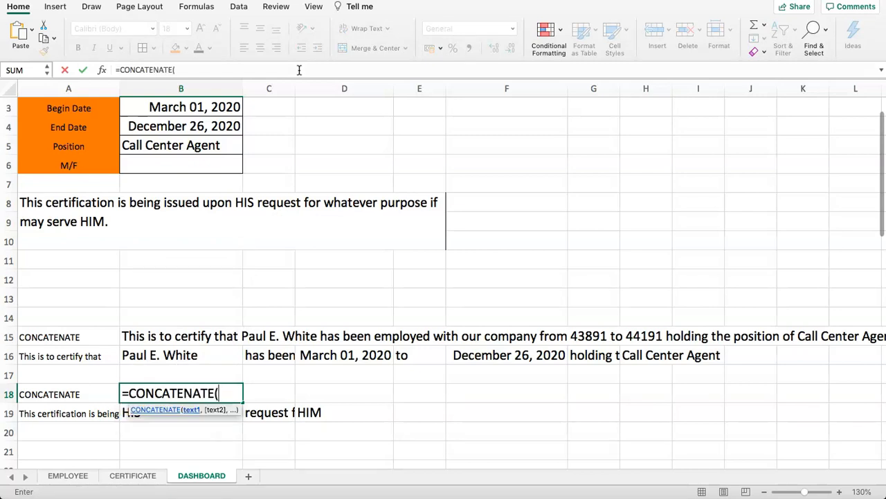
left_click(43, 414)
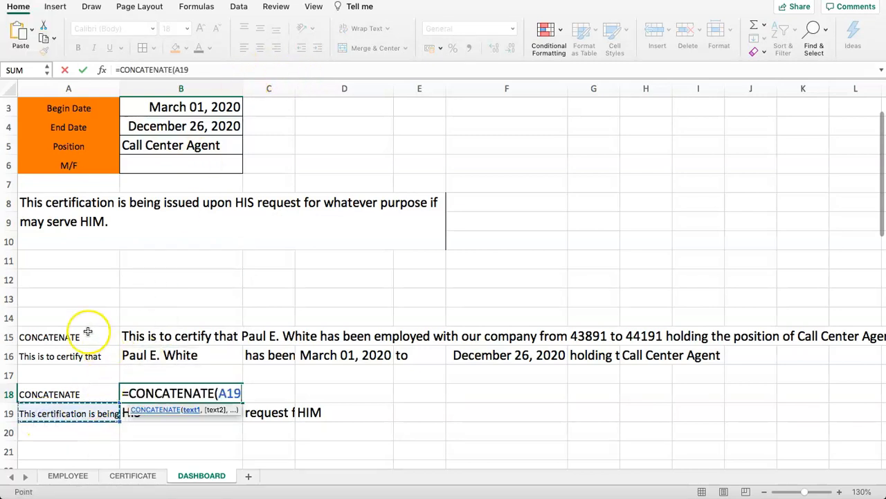
type(",")
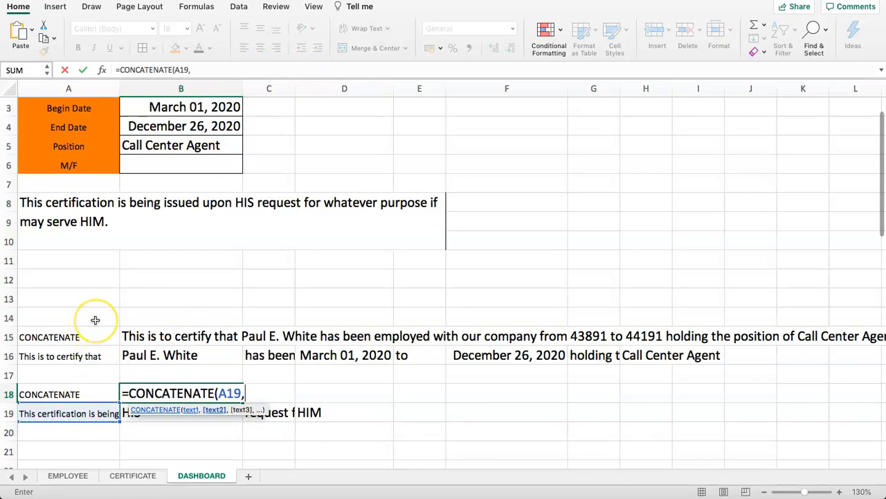
type("\" \",")
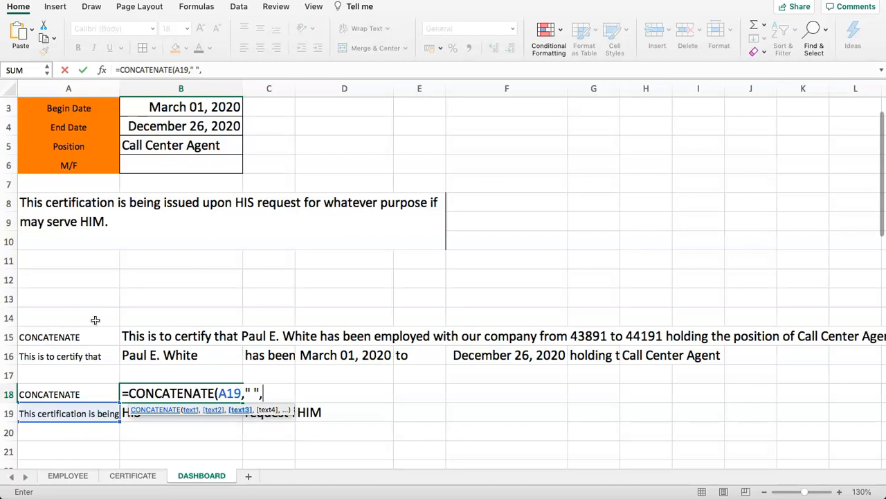
Complete the B18 formula with B19, C19 and D19, separated by spaces and ending with a period
left_click(143, 424)
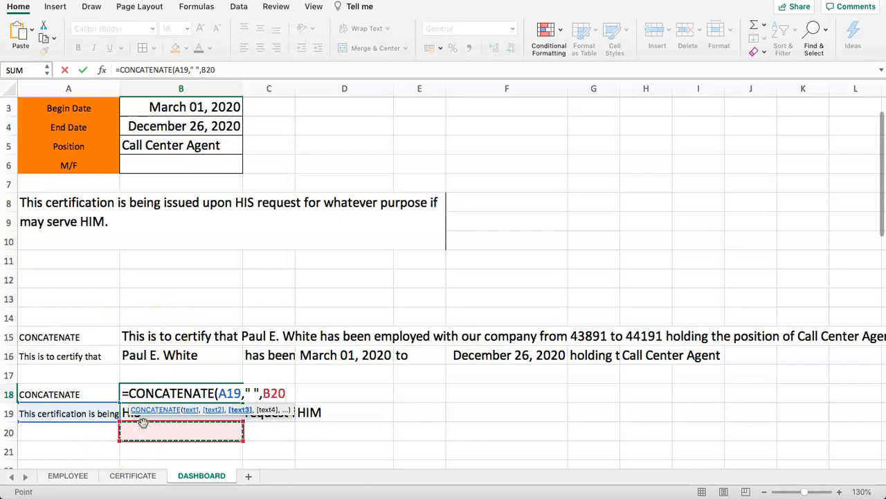
left_click(142, 420)
type(",")
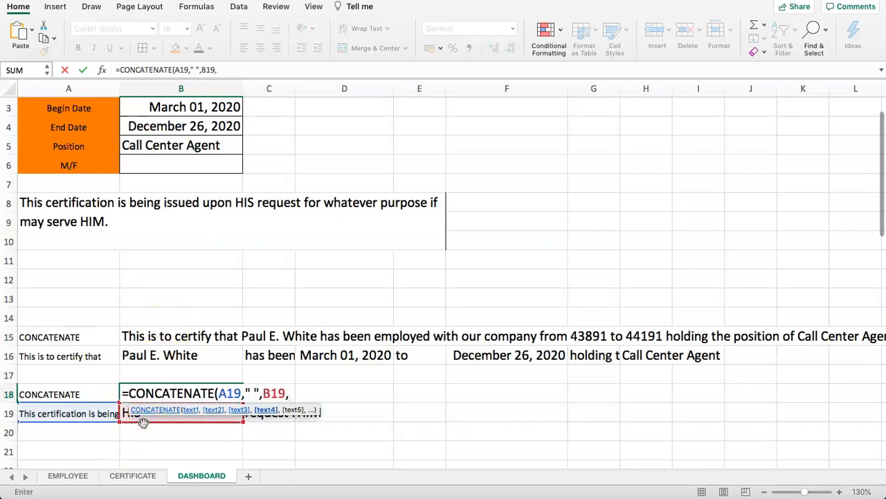
type("\" \",")
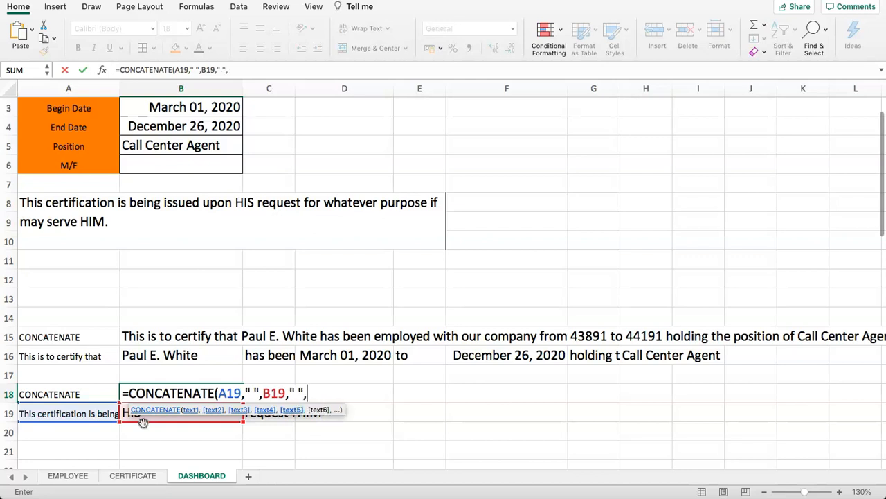
key("Right")
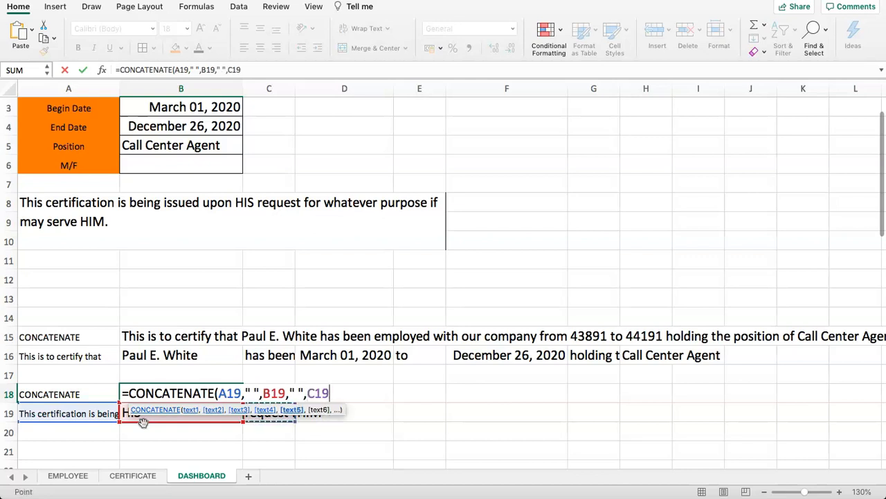
left_click(271, 420)
type(",")
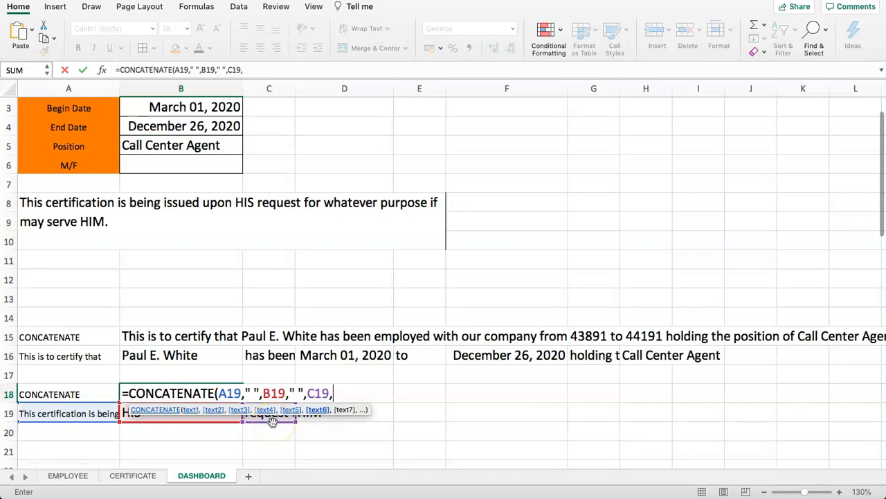
type("\" \",")
left_click(321, 416)
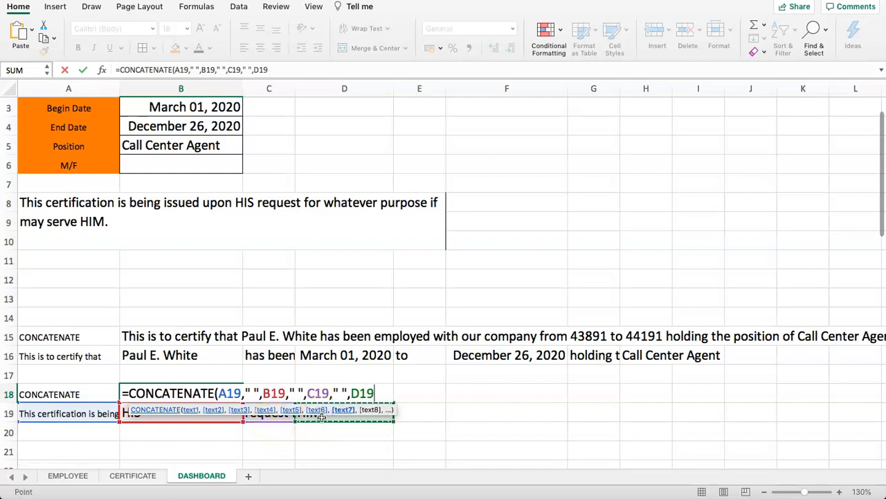
type(",\".")
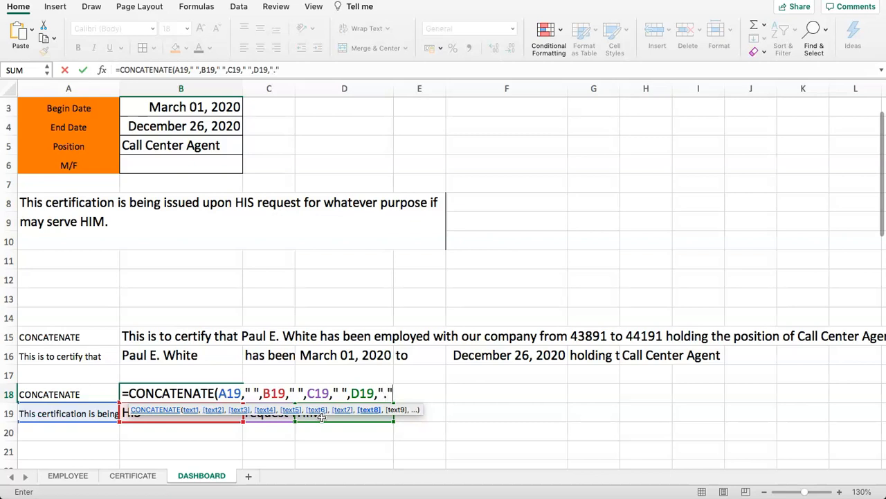
type("\")")
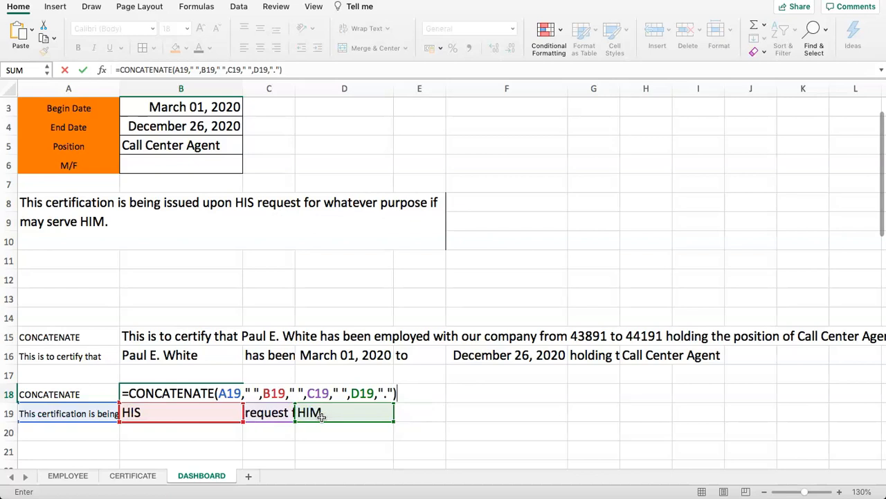
key("Return")
left_click(206, 395)
key("ctrl+c")
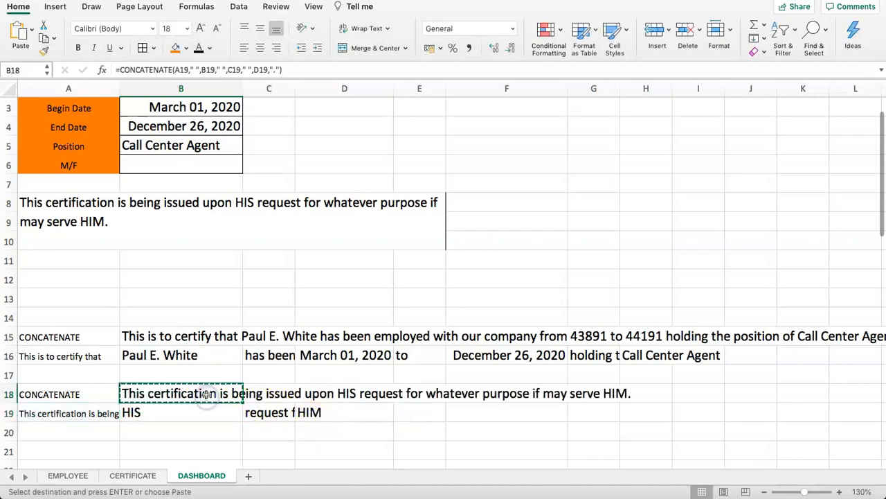
key("Escape")
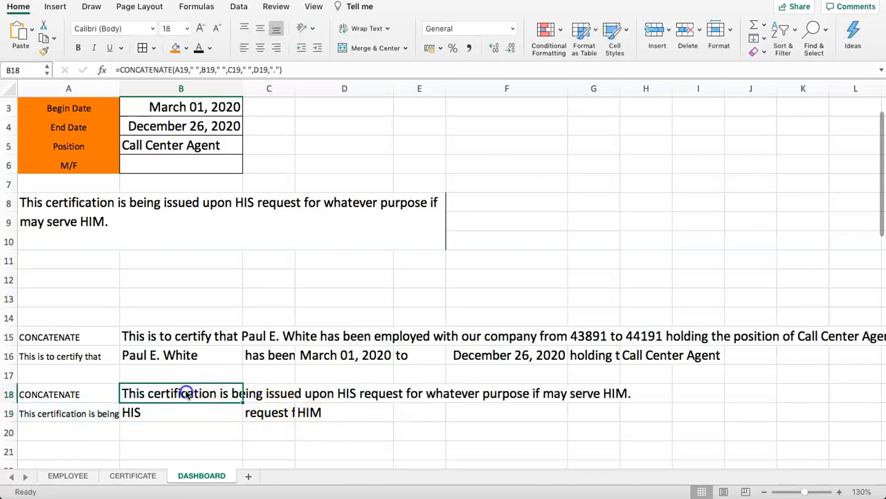
Link the merged cell in rows 12 to 14 of the CERTIFICATE sheet to B18 on the DASHBOARD sheet
left_click(141, 476)
left_click(131, 329)
type("=")
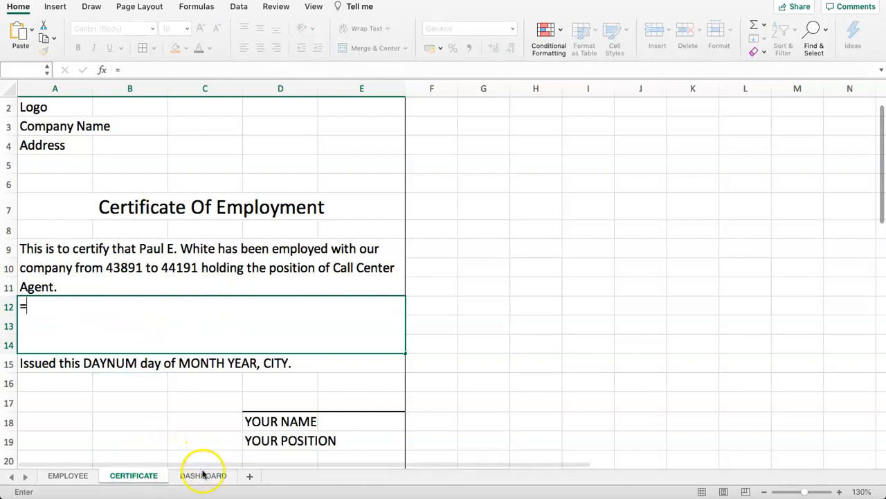
left_click(203, 476)
left_click(178, 395)
key("Return")
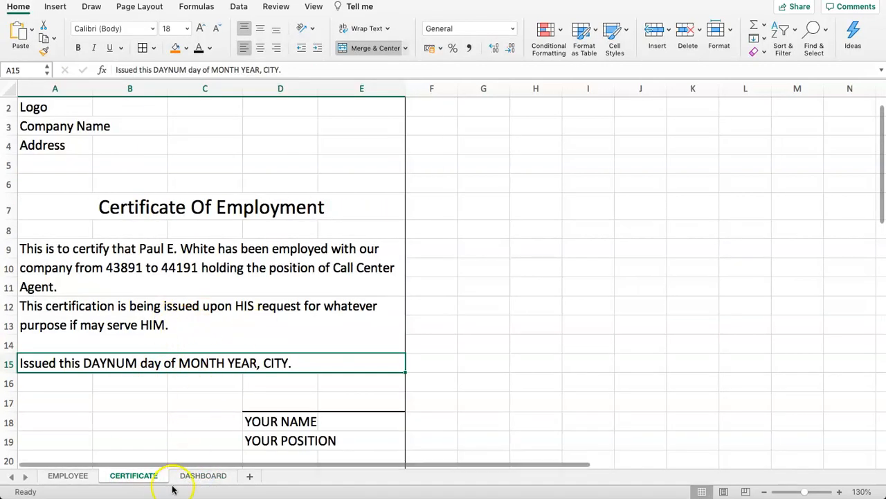
left_click(197, 477)
left_click(156, 413)
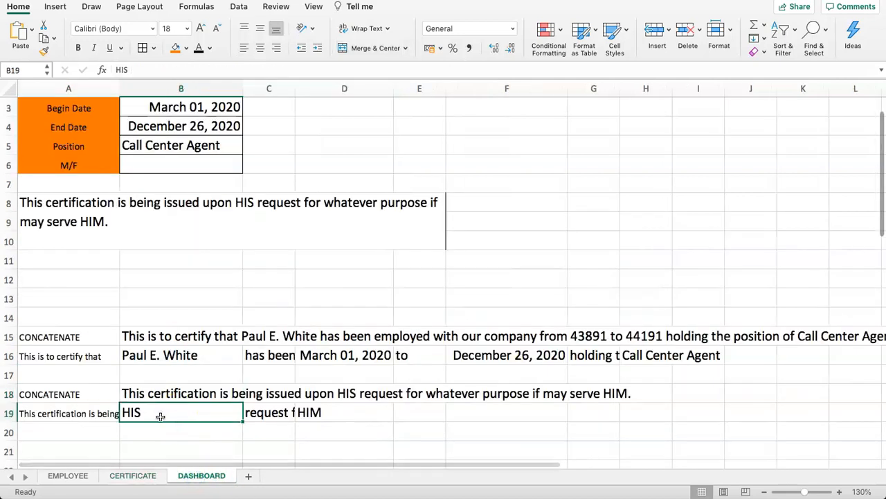
type("=VLI")
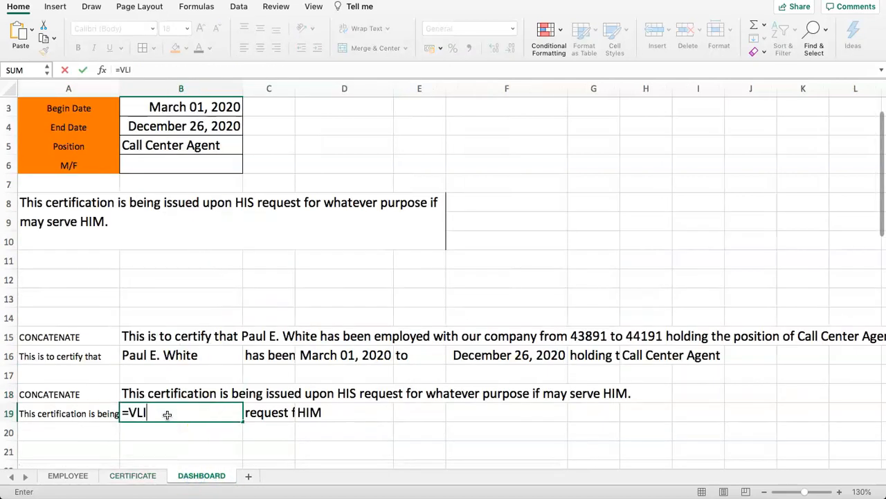
key("BackSpace")
type("OOKUP(")
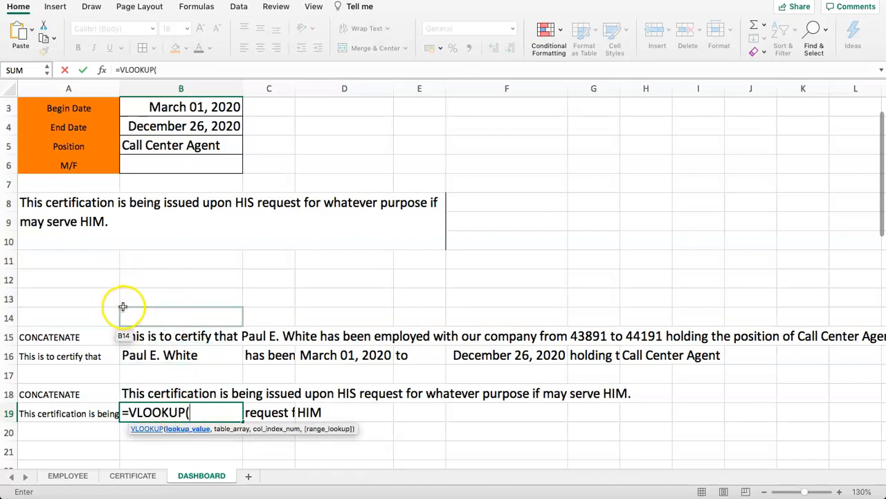
key("Escape")
Link B19 on the DASHBOARD sheet to the M/F value in B6
type("=")
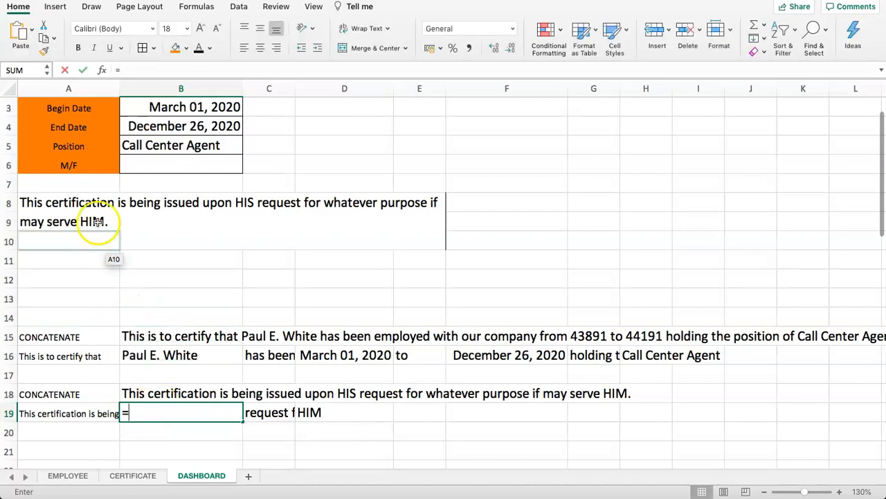
left_click(174, 169)
key("Return")
left_click(175, 170)
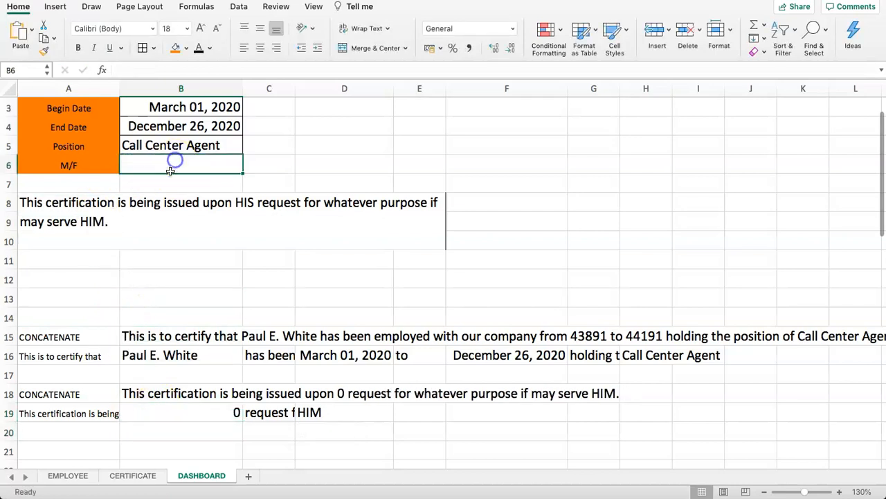
Replace the content of B19 with the start of an IF formula testing whether B6 equals "M"
left_click(178, 419)
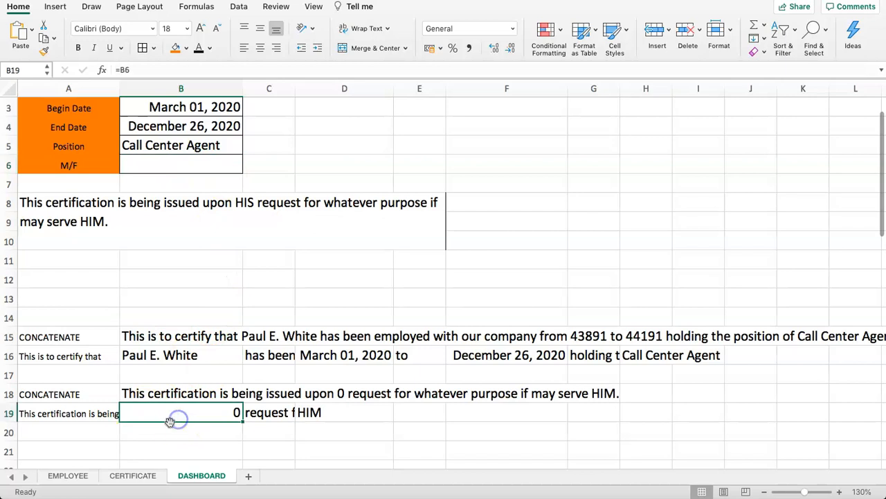
left_click(124, 71)
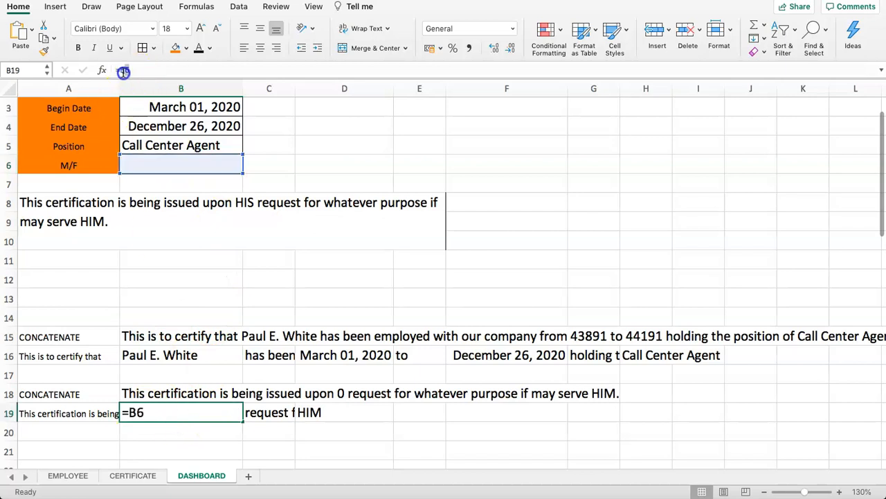
key("BackSpace")
key("BackSpace")
type("IF(")
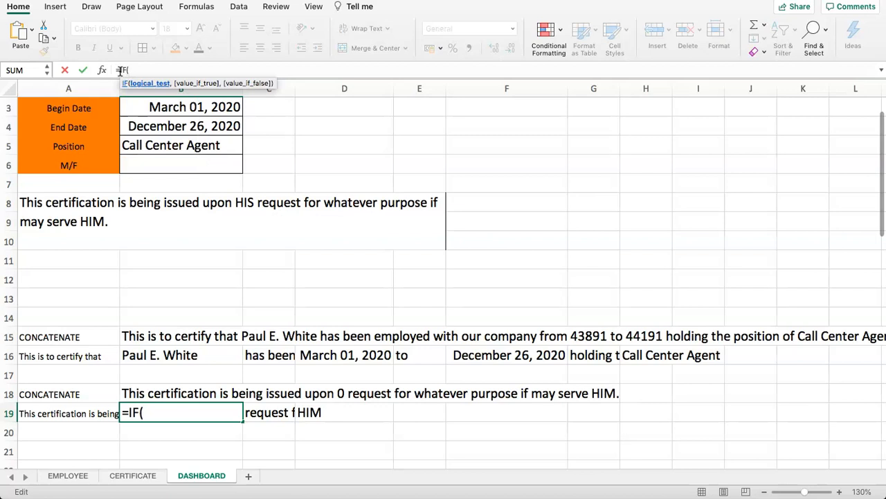
left_click(152, 166)
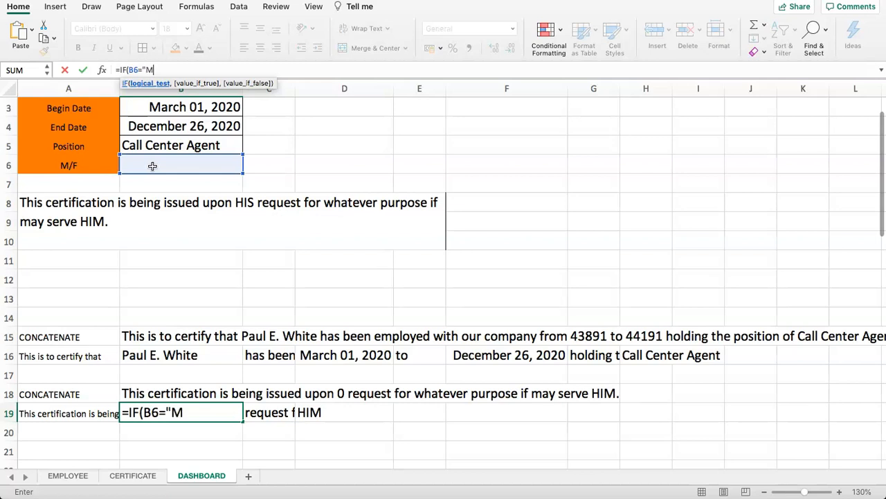
type(",")
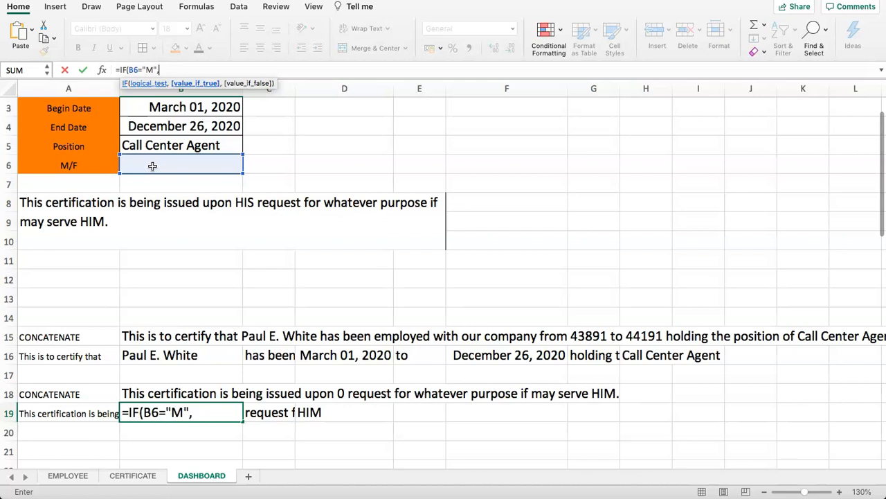
Complete the IF formula in B19 to return "HIM" when the test is true and "HER" otherwise
type("H")
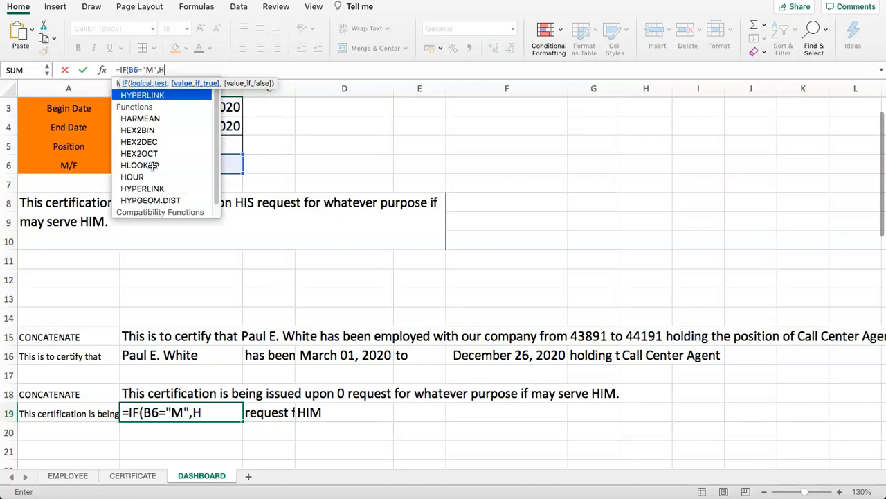
type("IM,")
key("BackSpace")
key("BackSpace")
key("BackSpace")
key("BackSpace")
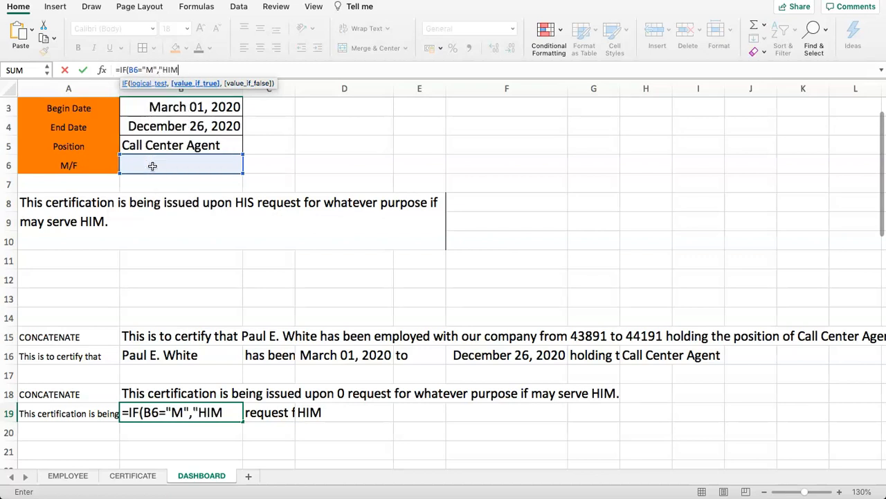
type("\"HIM\",")
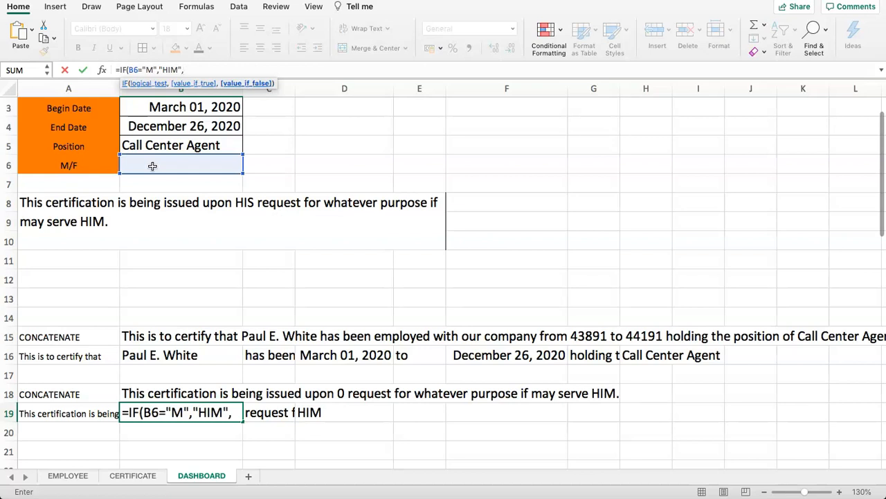
type("\"HER")
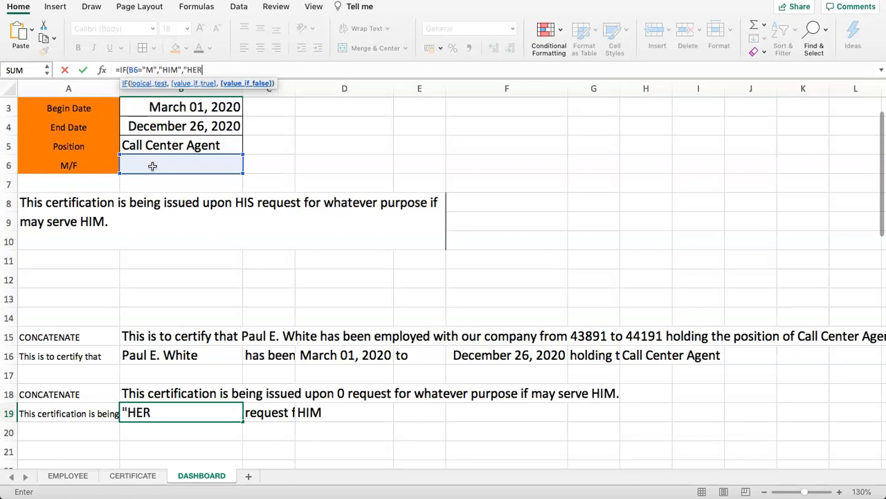
type("\")")
key("Return")
key("Up")
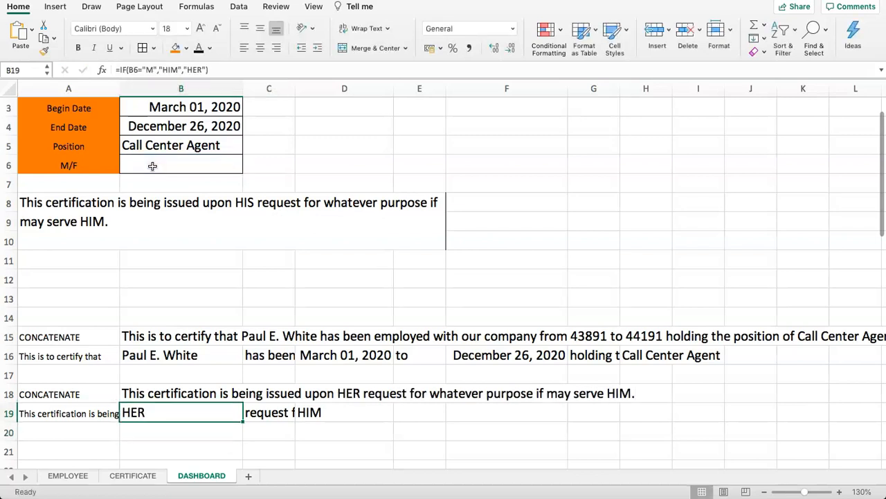
Add a "Gender" column header in H1 of the EMPLOYEE sheet
left_click(152, 166)
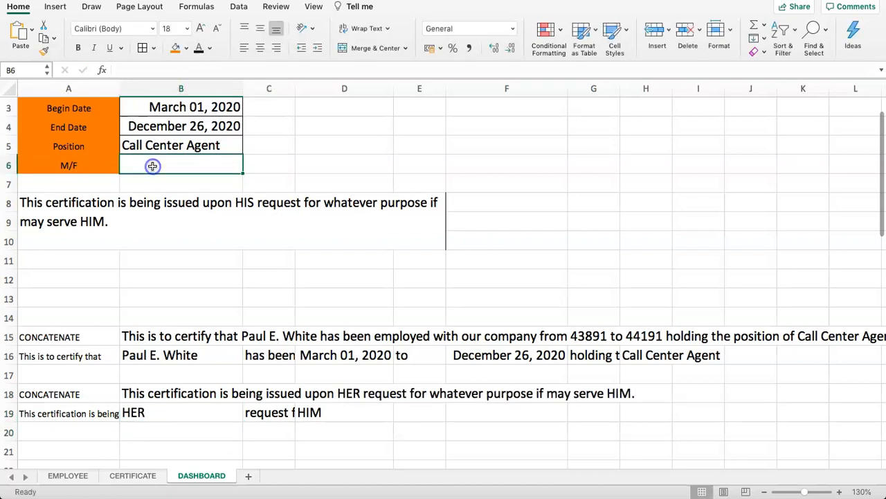
left_click(63, 476)
left_click(623, 111)
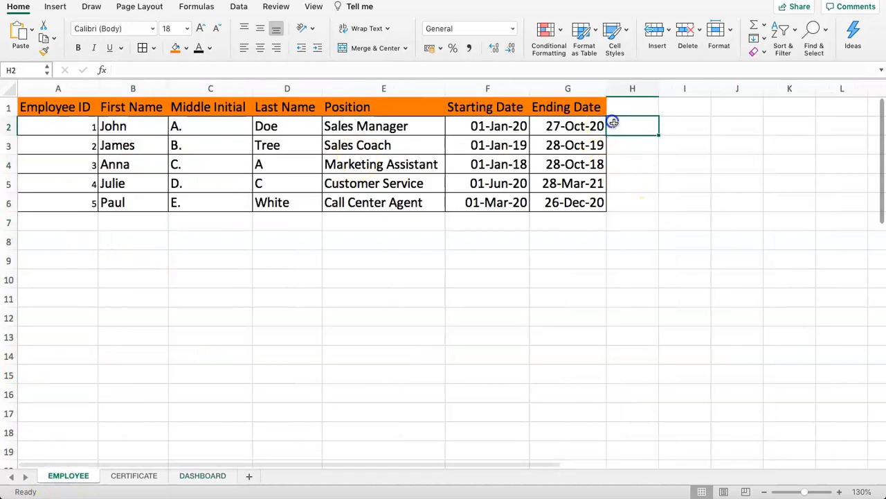
type("Gender")
key("Return")
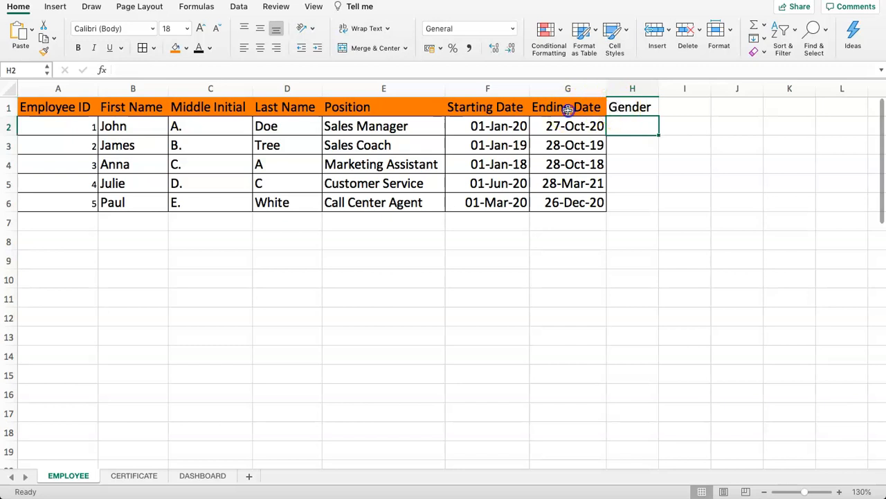
Copy the orange header formatting from the "Ending Date" header to H1 and add borders to cells H2:H6
left_click(570, 109)
left_click(43, 52)
left_click(626, 107)
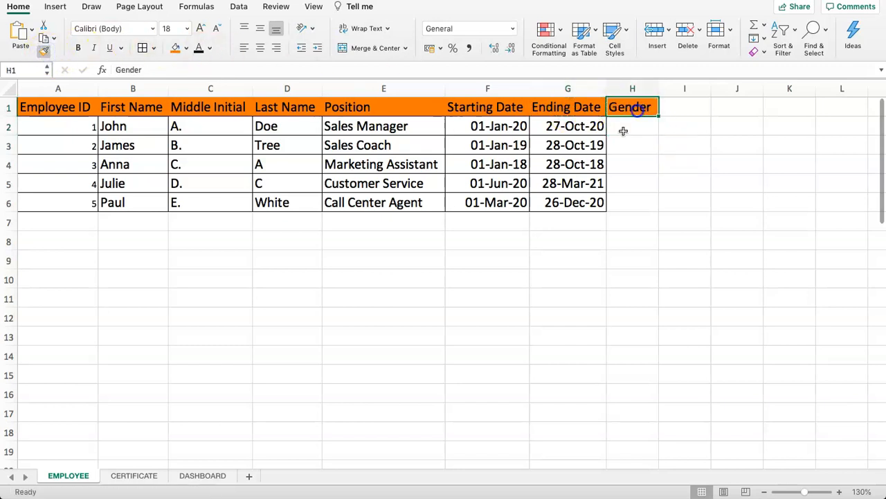
left_click_drag(623, 131, 634, 200)
left_click(143, 48)
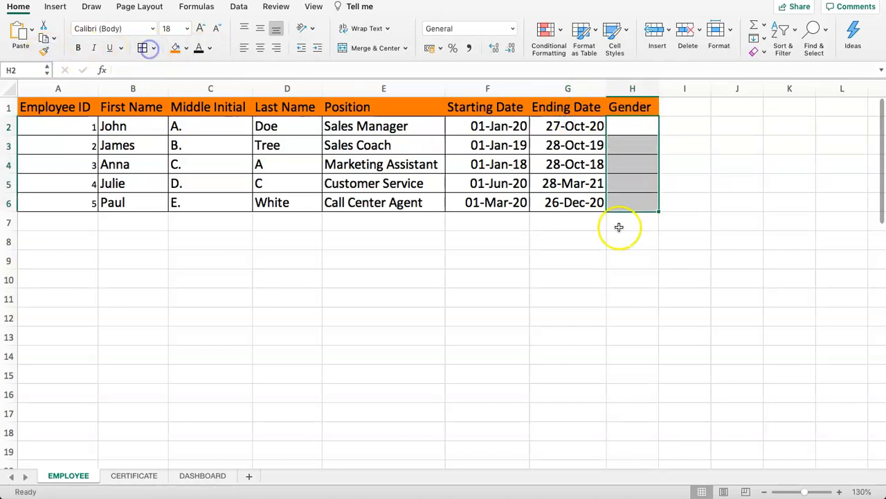
left_click(665, 238)
Enter the employees' genders in H2:H6 as M, M, F, F and M
left_click(619, 126)
type("M")
key("Return")
type("M")
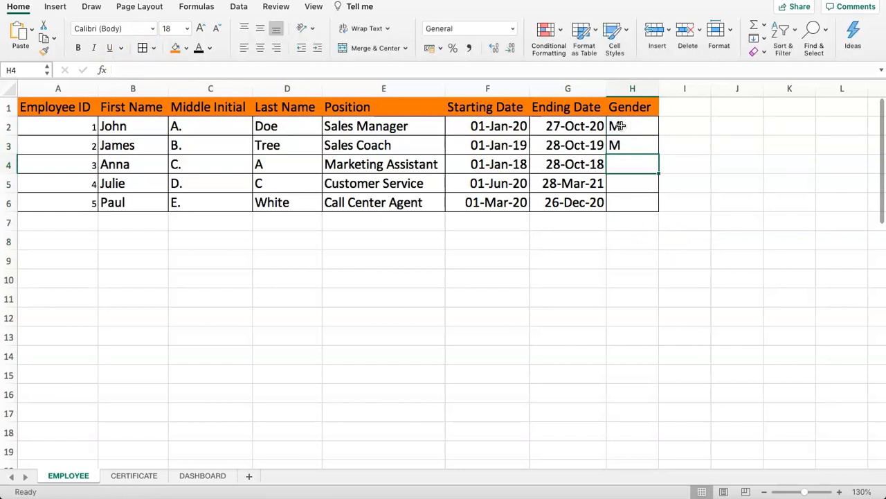
key("Return")
type("F")
key("Return")
type("M")
key("Return")
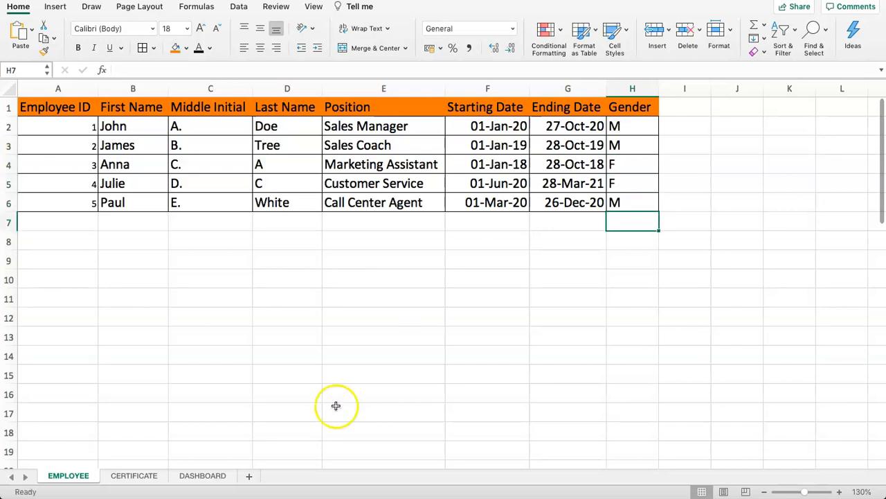
Start a VLOOKUP formula in B6 on the DASHBOARD sheet with the employee ID in B2 as the lookup value
left_click(202, 475)
left_click(178, 168)
left_click_drag(263, 169, 333, 168)
left_click(184, 163)
type("=VLOOKP")
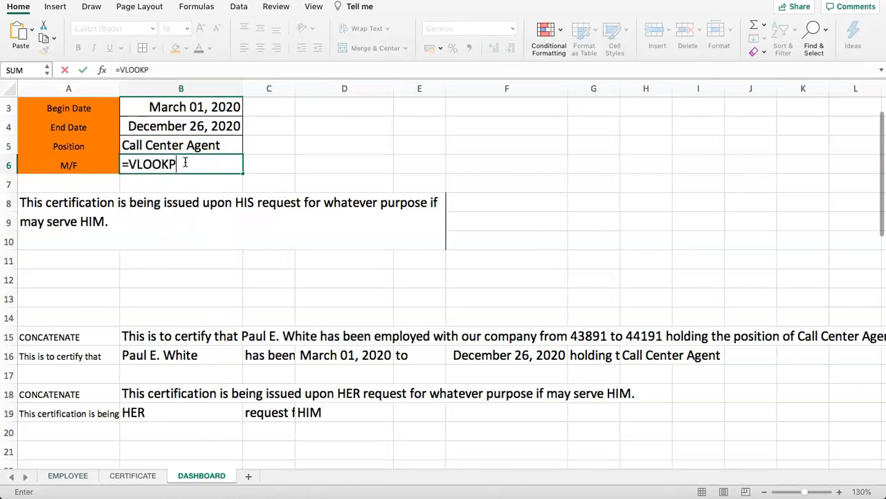
key("BackSpace")
type("U")
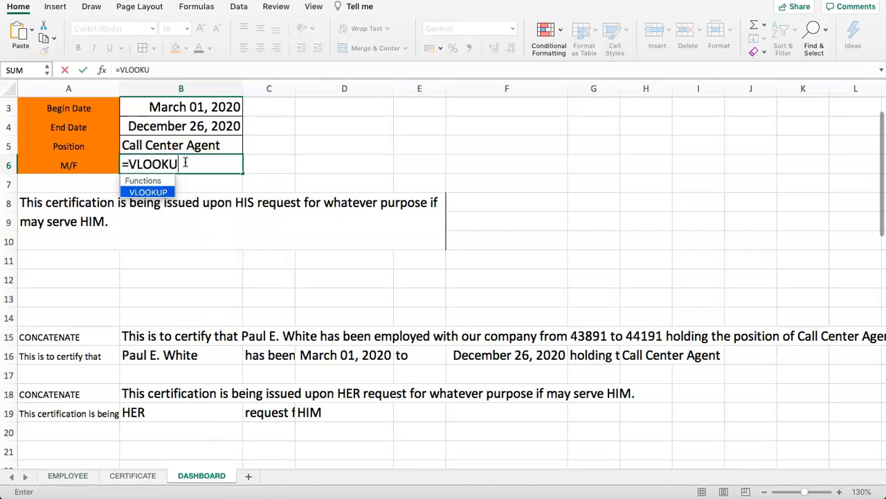
type("P(")
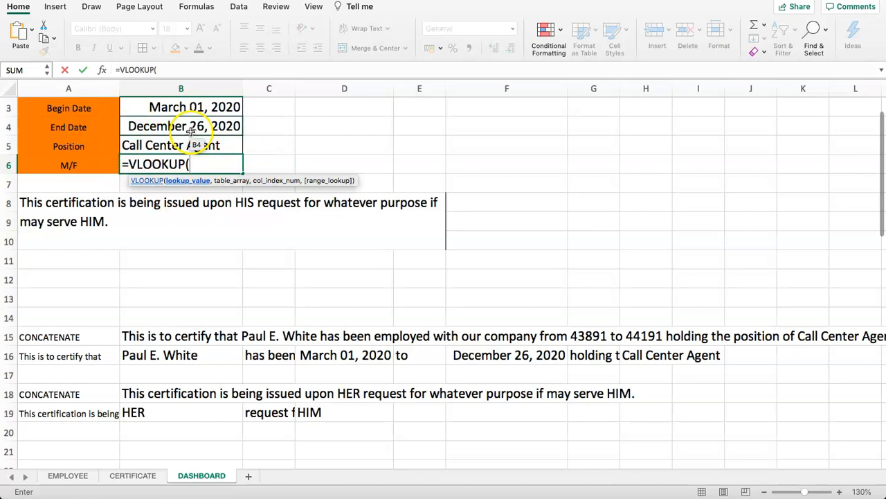
scroll(138, 138, "up", 1)
left_click(178, 112)
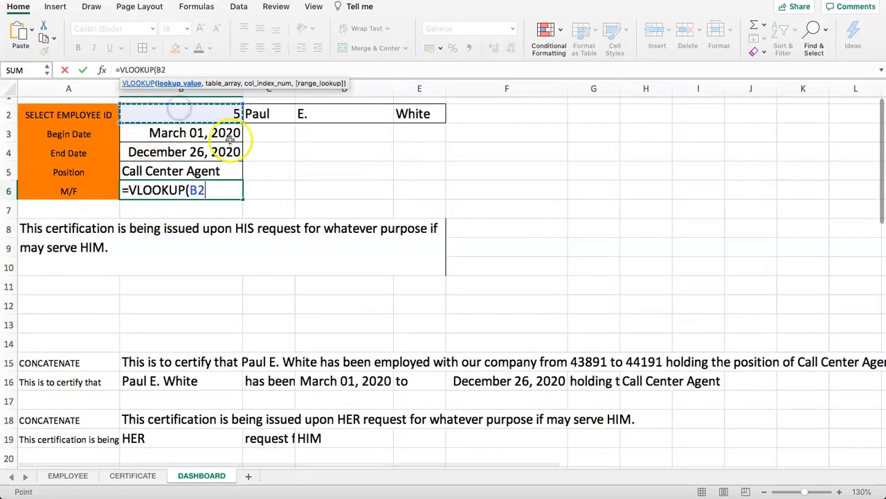
type(",")
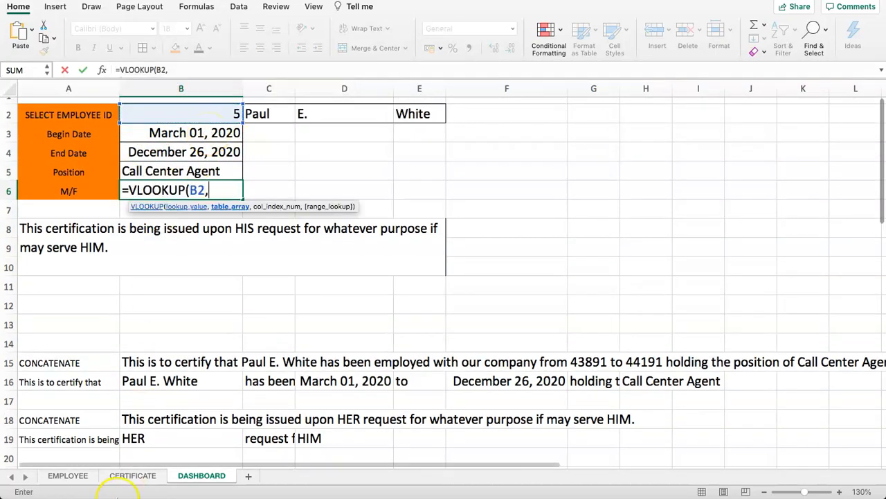
Complete the B6 VLOOKUP with table EMPLOYEE!A2:H6, column index 8 and exact match FALSE
left_click(66, 475)
left_click(60, 127)
left_click_drag(60, 127, 613, 202)
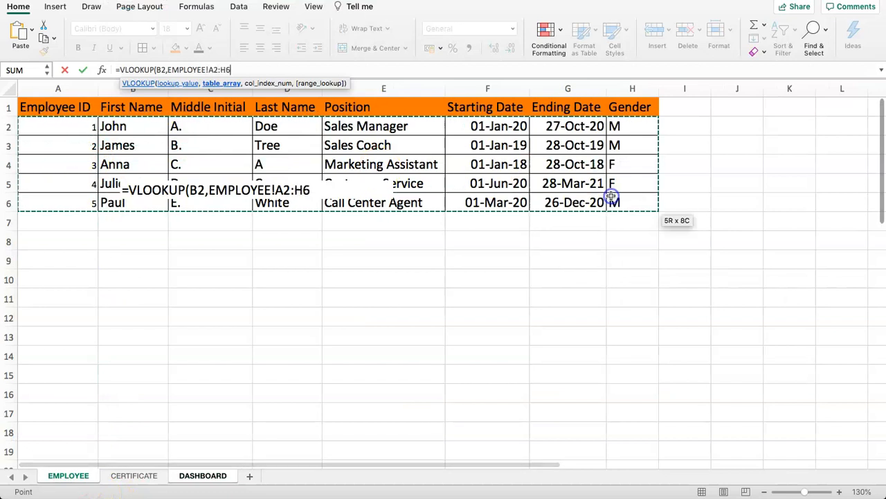
type(",8")
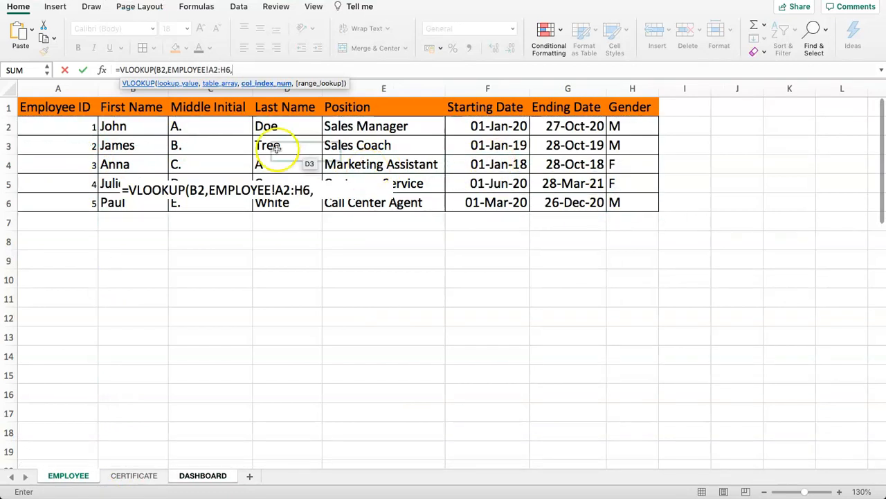
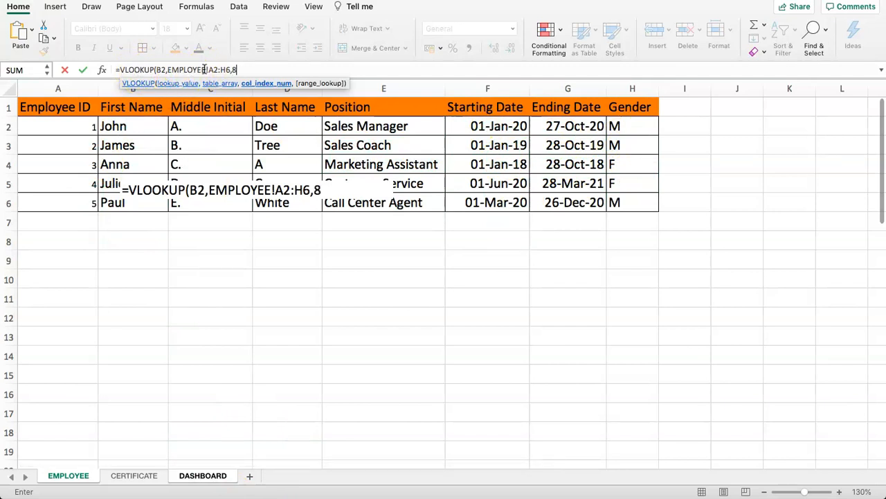
type(",FALS")
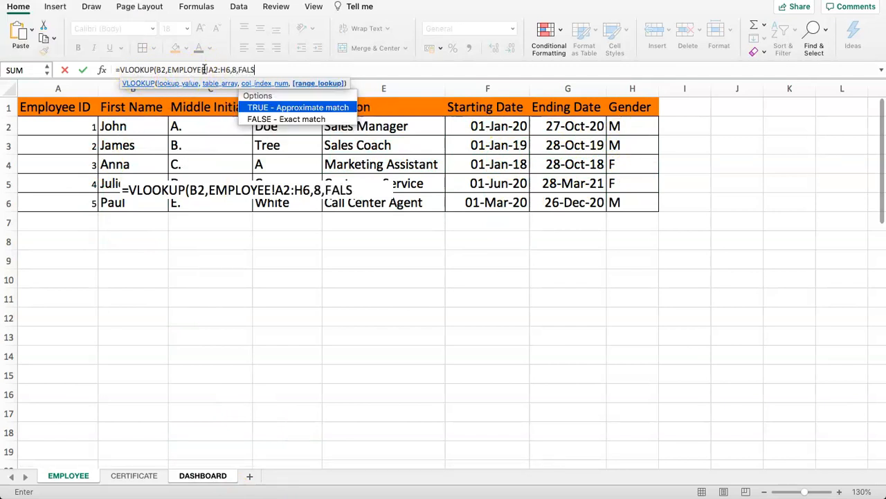
key("Return")
Test the gender lookup by choosing employee ID 1 and then ID 3 in B2
left_click(172, 193)
left_click(188, 114)
left_click(248, 114)
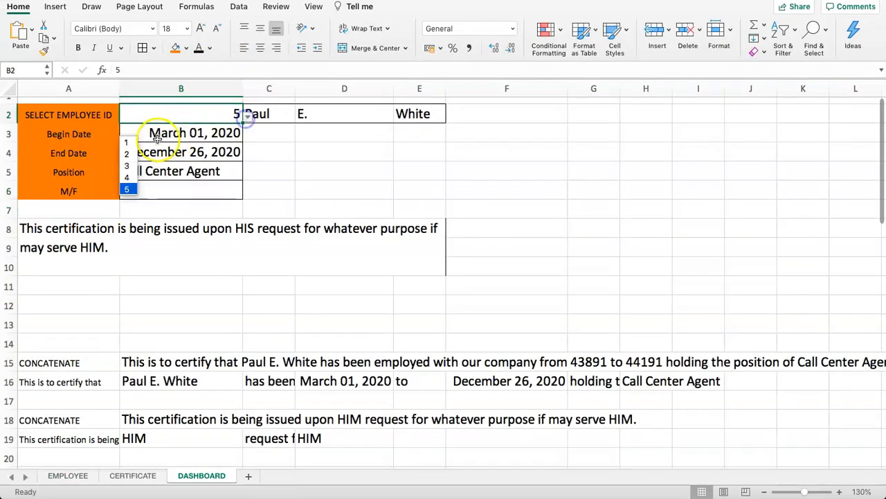
left_click(130, 146)
left_click(248, 115)
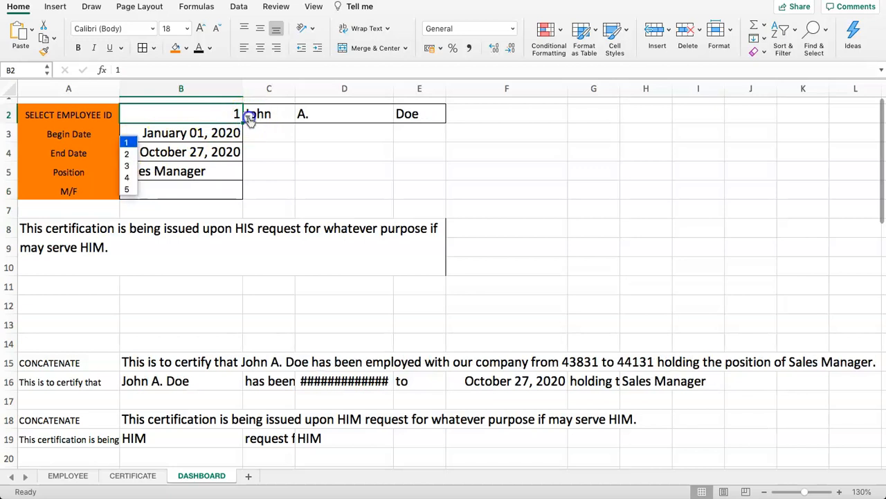
left_click(127, 167)
Replace the fixed "HIM" in D19 with the IF formula copied from B19
scroll(257, 293, "down", 3)
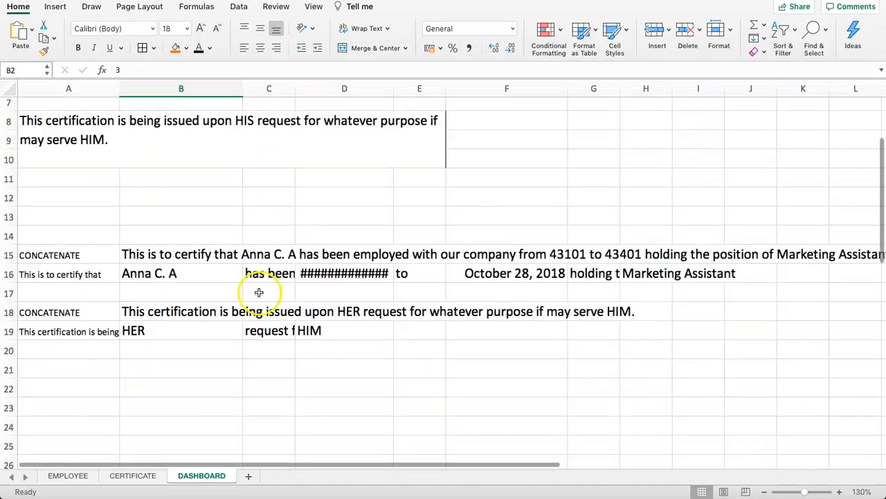
left_click_drag(181, 348, 167, 332)
left_click(168, 332)
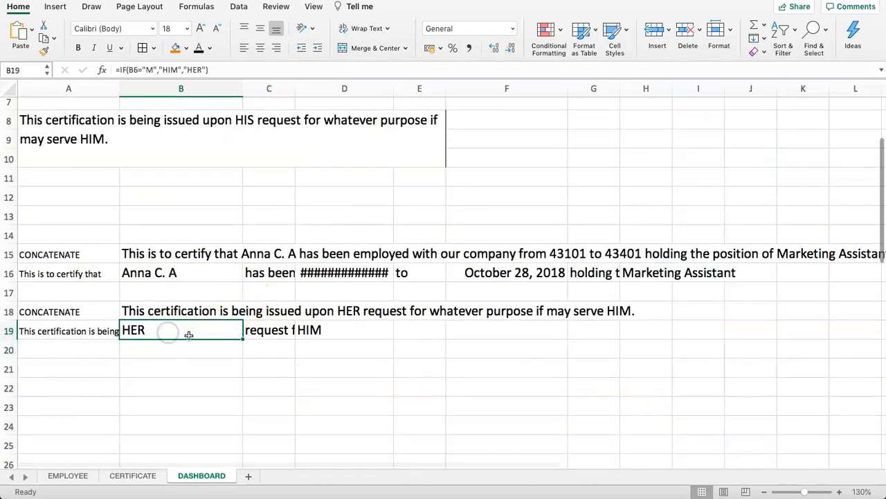
left_click(338, 330)
left_click(178, 325)
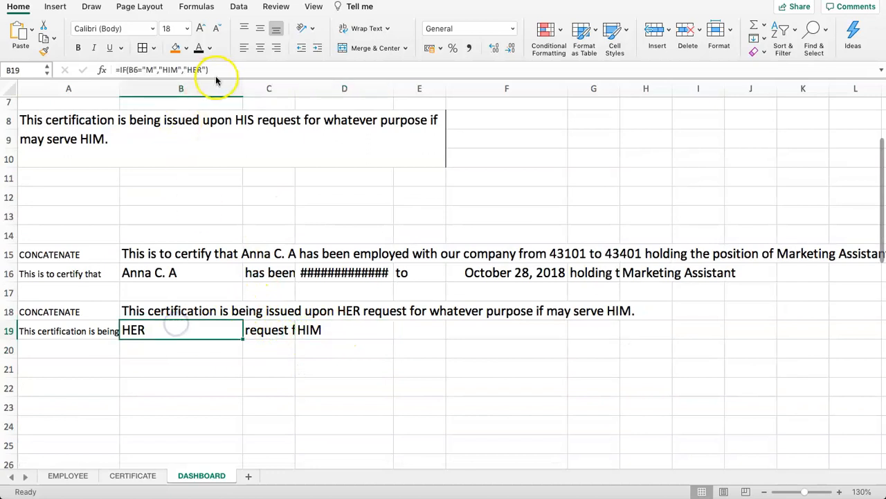
left_click_drag(210, 69, 123, 71)
key("super+c")
key("Escape")
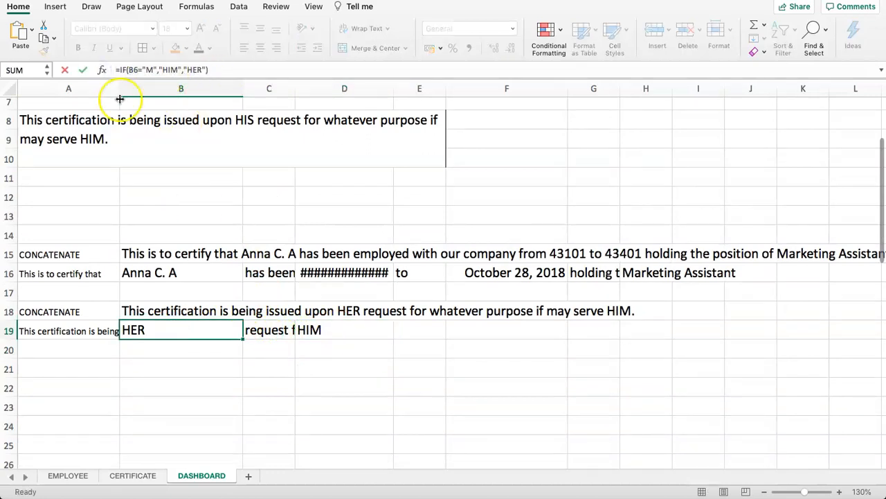
left_click(318, 338)
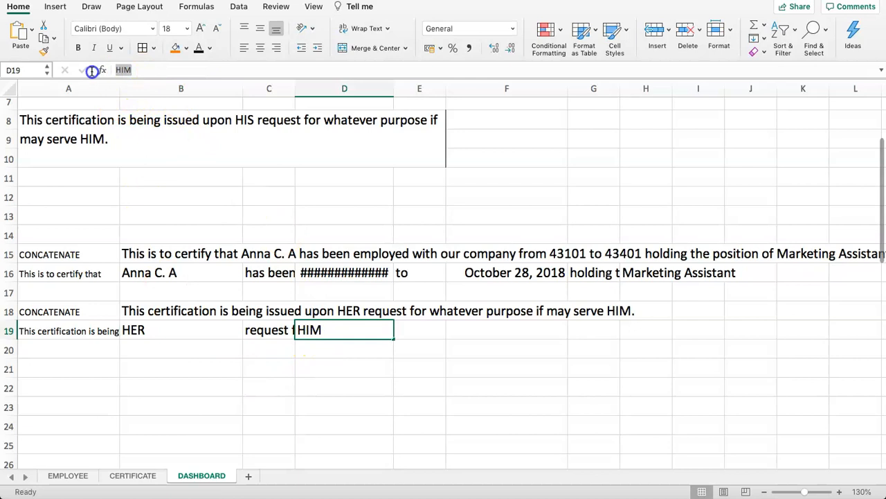
double_click(122, 70)
key("super+v")
key("Return")
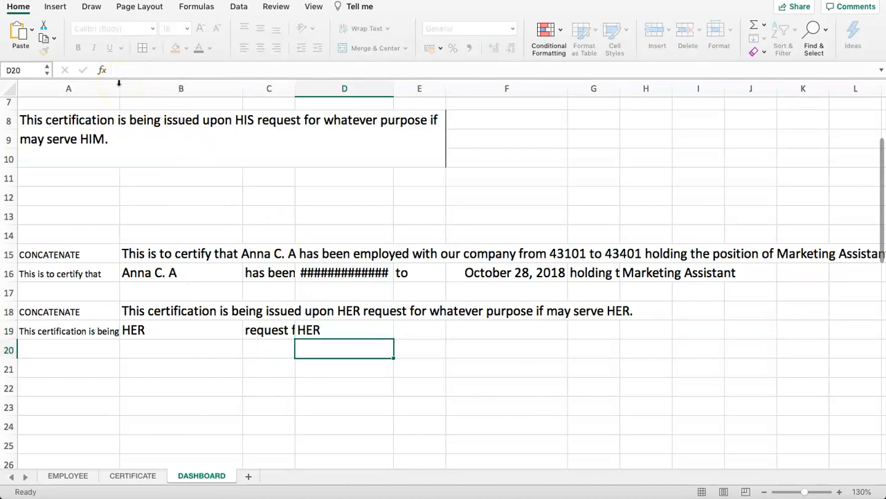
key("Up")
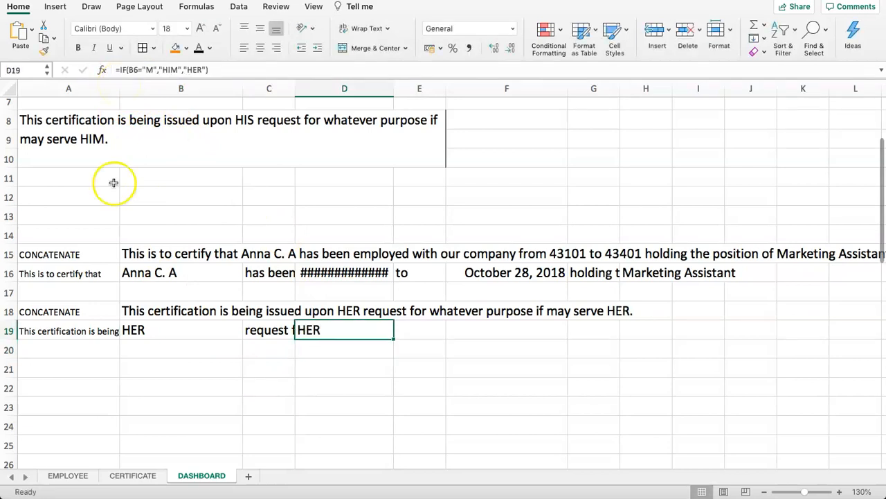
Review the pronoun IF formulas in B19 and D19 and compare the sentences in A8 and B18
left_click(194, 346)
left_click(174, 330)
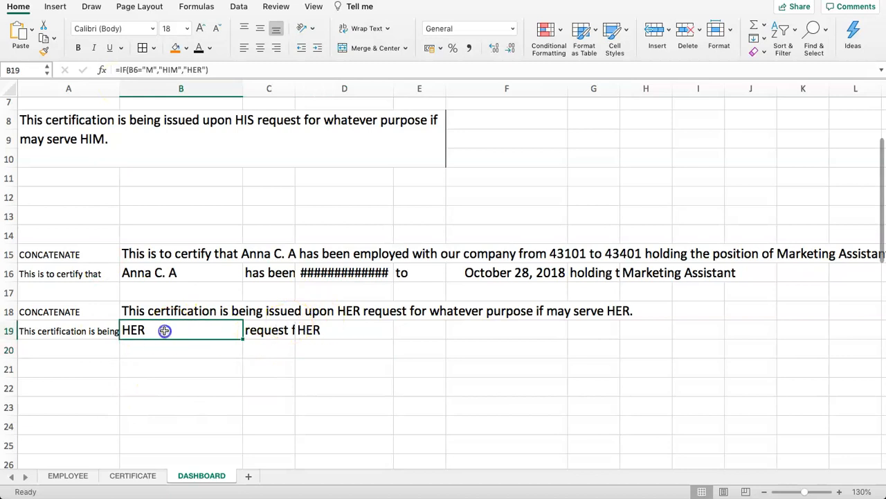
left_click(174, 69)
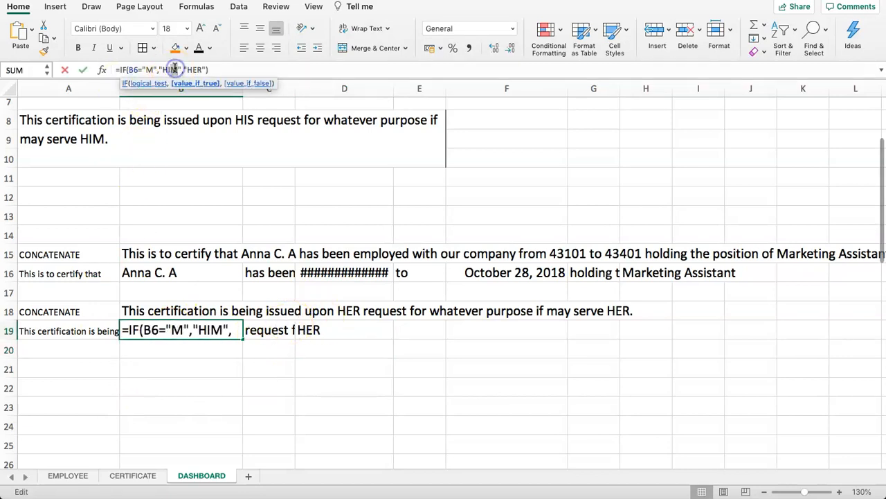
left_click(196, 83)
key("Return")
key("Up")
key("Right")
key("Right")
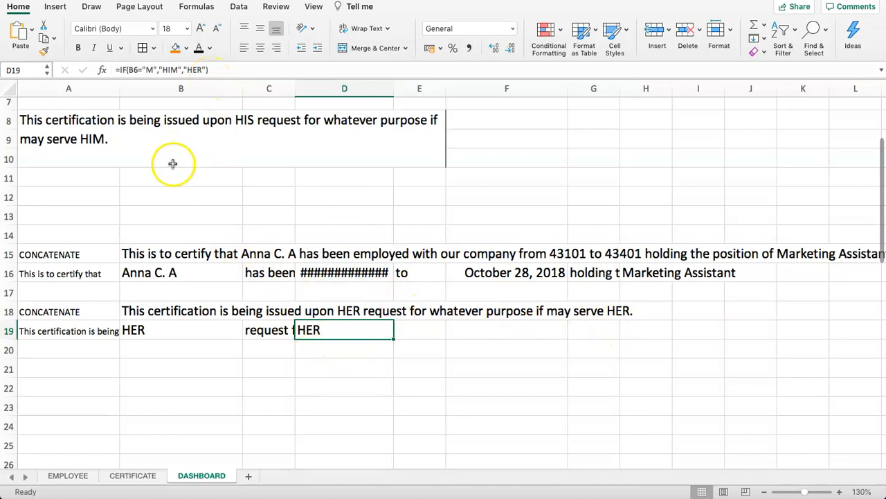
scroll(174, 201, "up", 2)
left_click(178, 224)
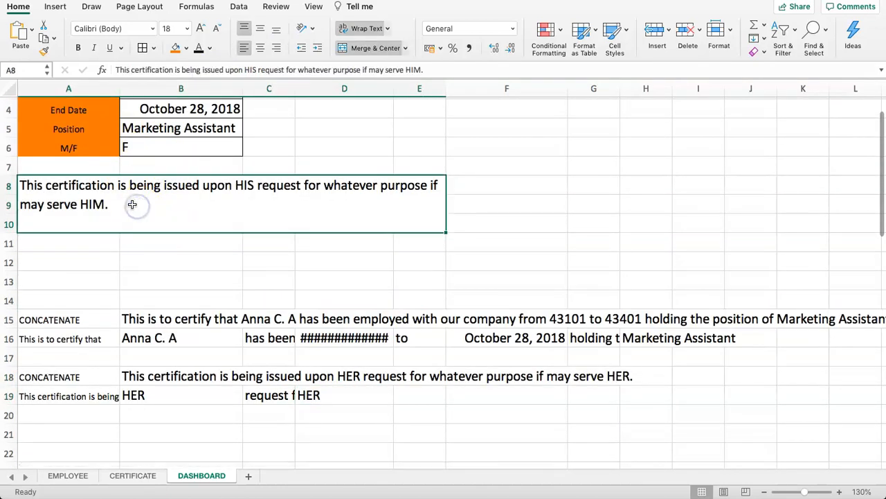
left_click(126, 376)
Link merged cell A12 on the CERTIFICATE sheet to the concatenated sentence in DASHBOARD!B18
left_click(131, 475)
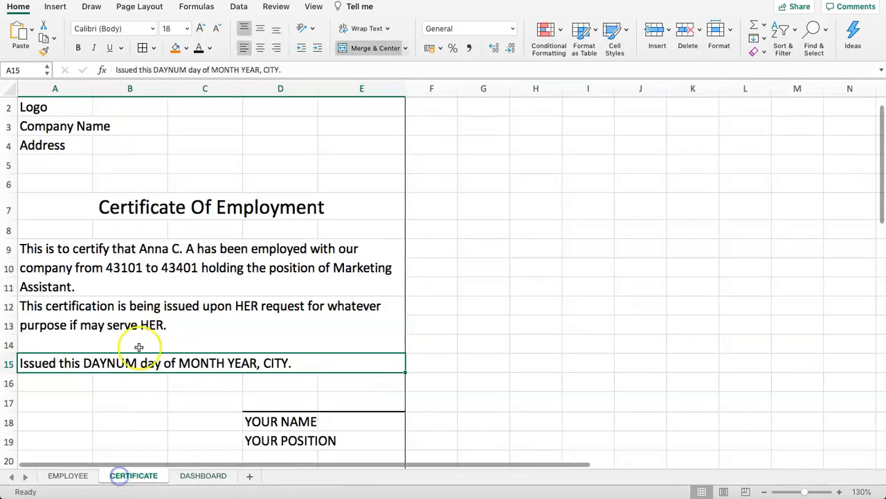
left_click(129, 329)
type("=")
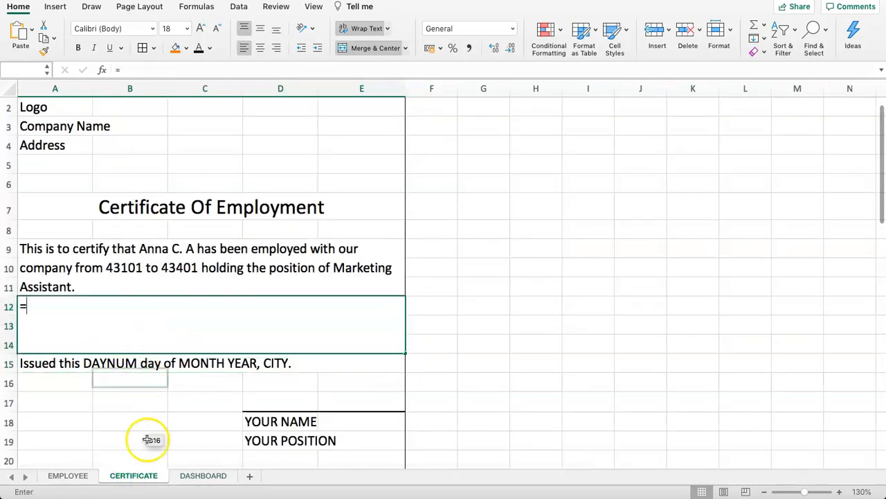
left_click(202, 476)
left_click(153, 411)
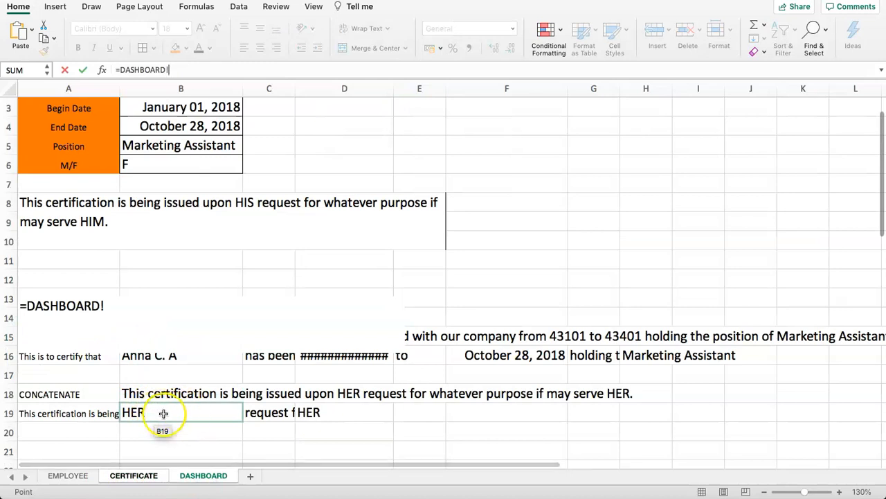
left_click(148, 394)
left_click(148, 394)
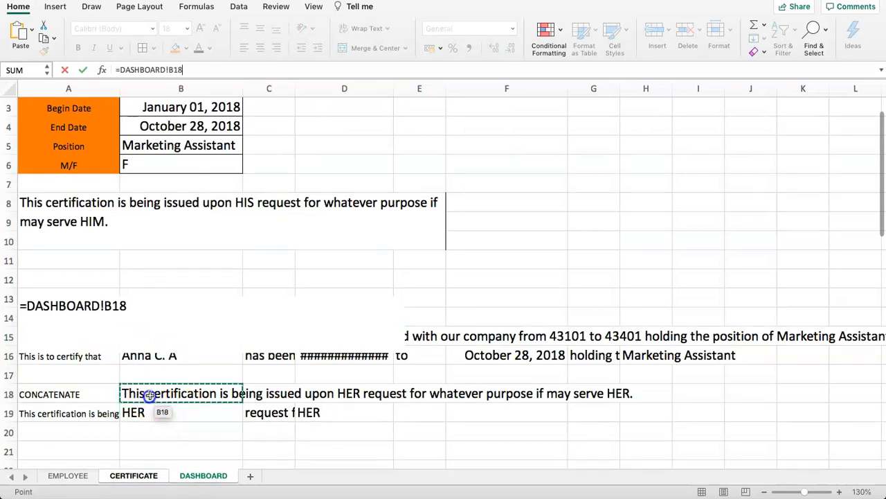
key("Return")
left_click(178, 307)
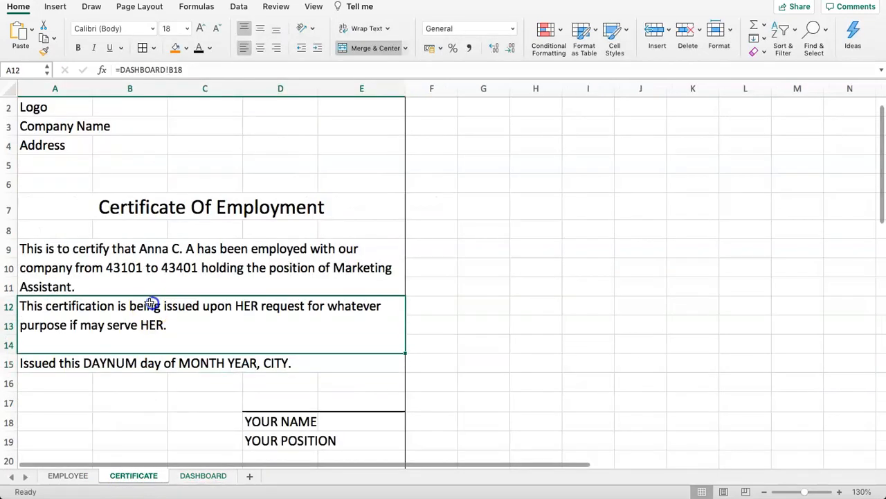
Insert a blank row above row 12 of the CERTIFICATE sheet to separate the two certificate paragraphs
left_click(4, 306)
right_click(4, 306)
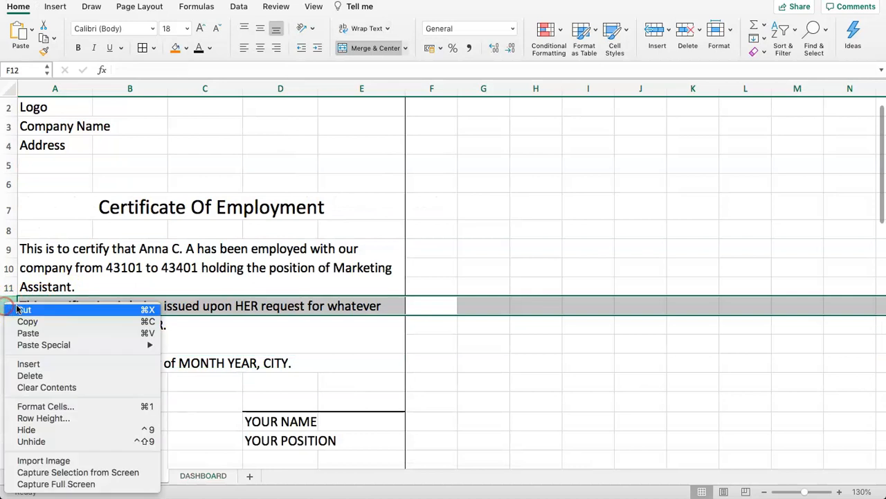
left_click(31, 362)
left_click(288, 293)
Copy the "Issued this DAYNUM day of MONTH YEAR, CITY." text from A16 of the CERTIFICATE sheet and return to the DASHBOARD sheet
scroll(263, 285, "down", 4)
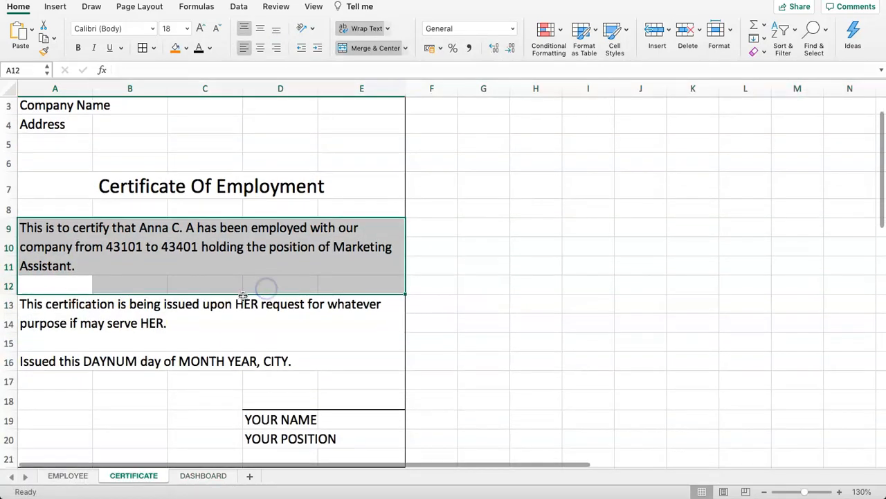
left_click(186, 307)
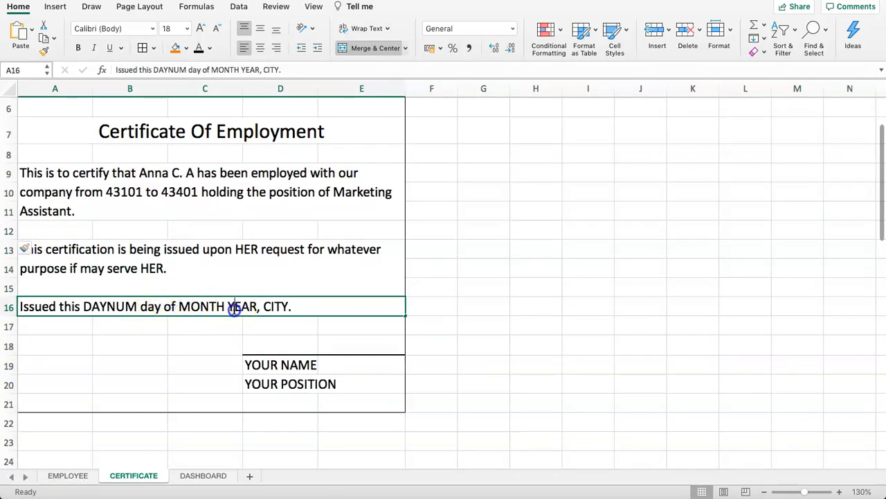
left_click_drag(284, 70, 98, 72)
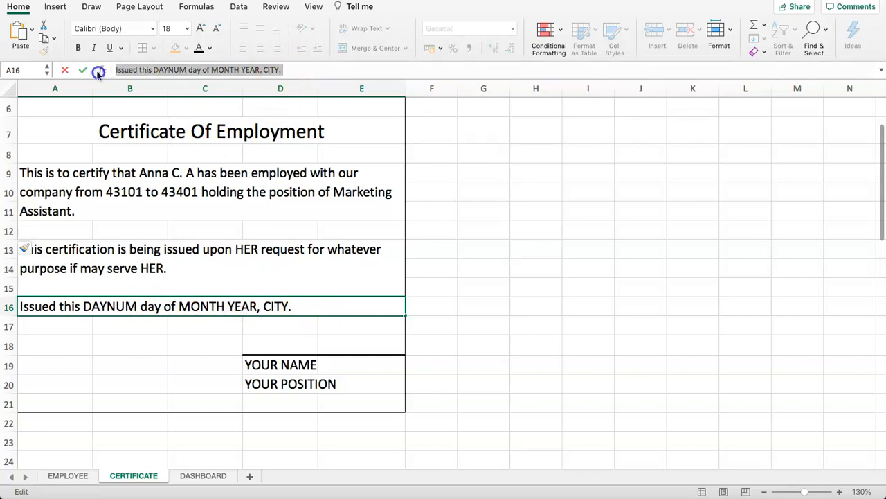
key("Escape")
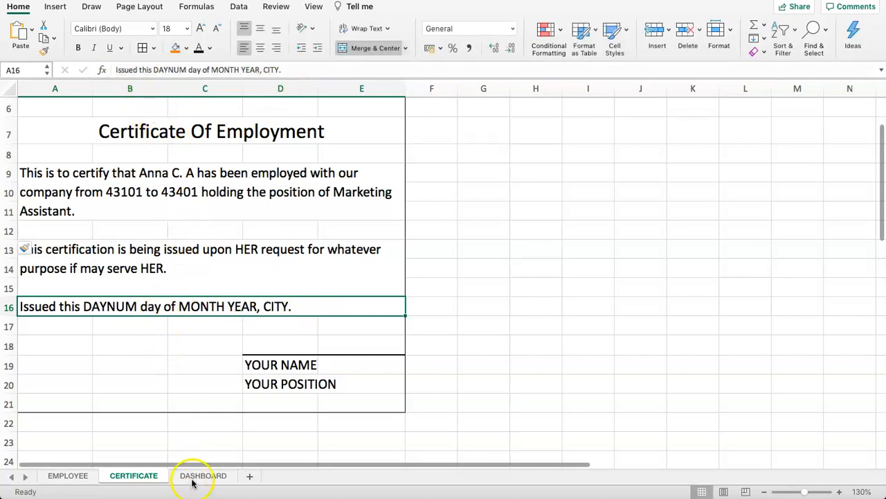
left_click(193, 481)
scroll(111, 339, "down", 2)
left_click(81, 388)
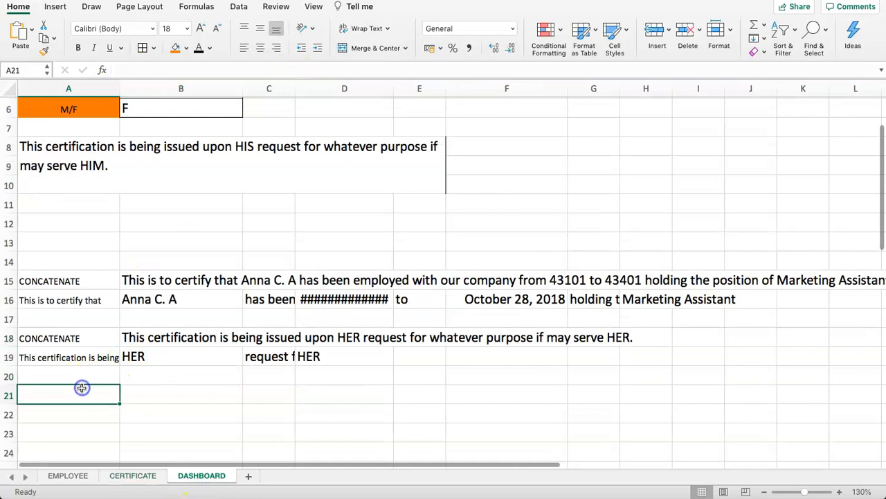
Delete merged cell A8 holding the old certification sentence on the DASHBOARD sheet, shifting cells left
left_click(97, 163)
key("super+v")
key("Escape")
right_click(143, 153)
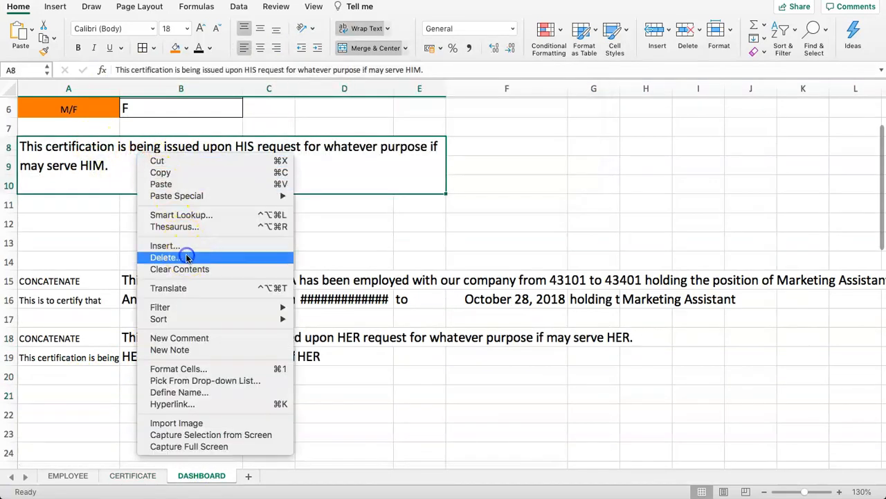
left_click(165, 257)
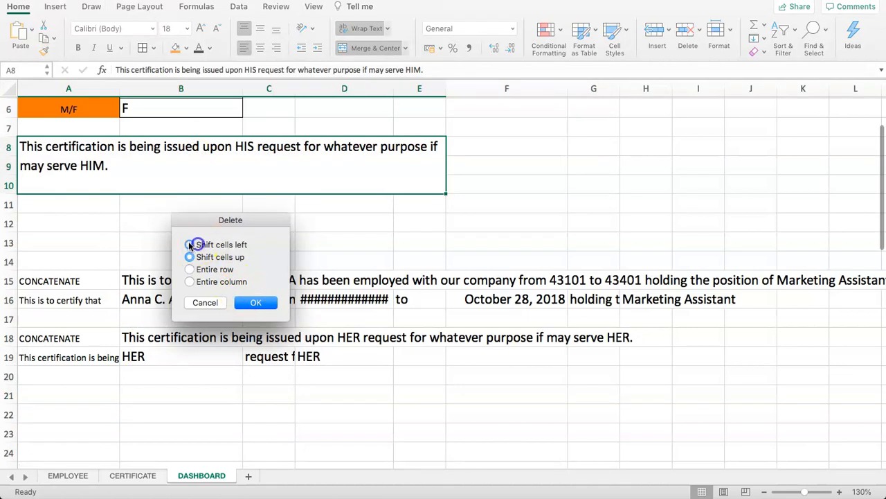
left_click(262, 307)
left_click(206, 218)
Paste the copied "Issued this" sentence into A8 and merge and center it across A8:F8
left_click(60, 148)
key("super+v")
left_click(95, 186)
left_click(71, 146)
left_click_drag(75, 149, 450, 149)
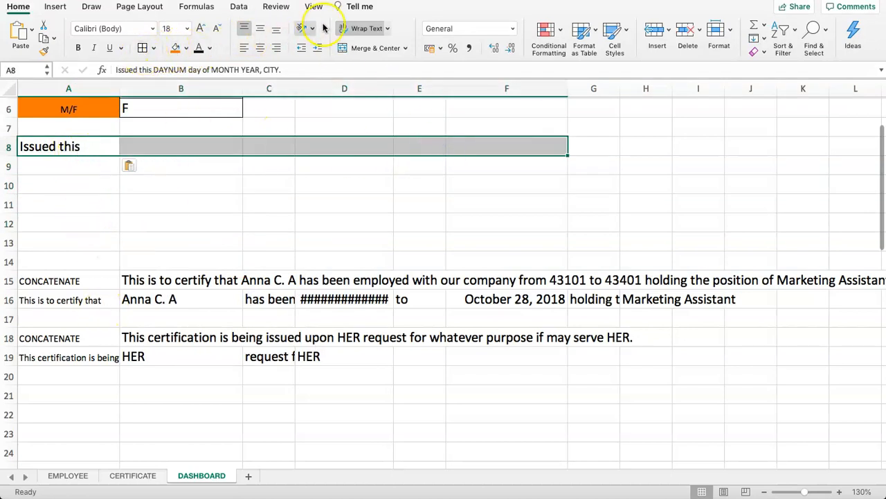
left_click(357, 50)
left_click(247, 201)
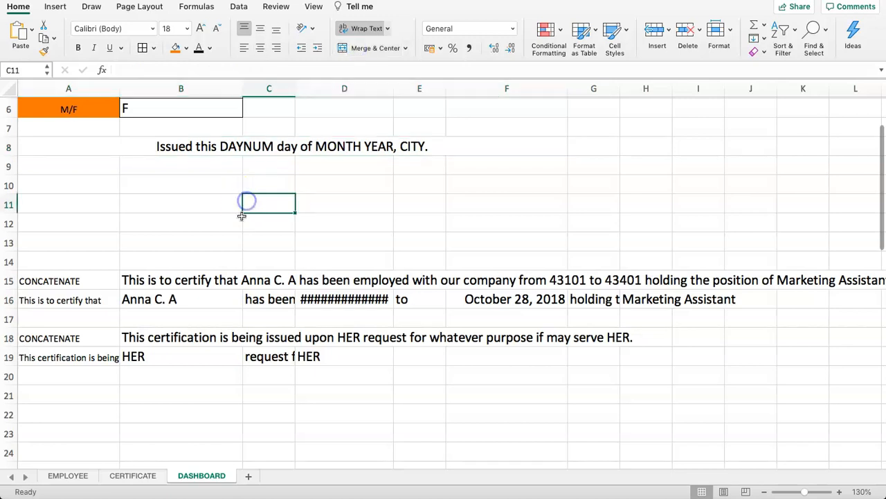
Copy the CONCATENATE label from A18 into A21 to start the third sentence block
left_click(83, 392)
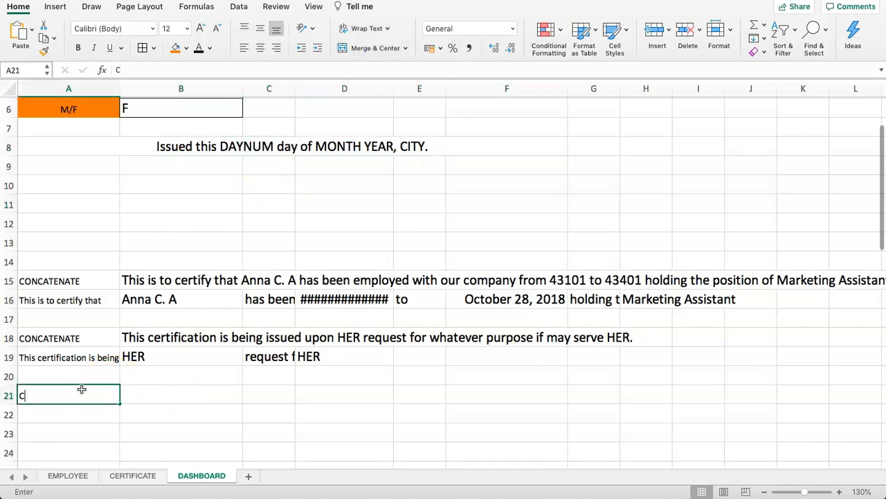
key("Escape")
key("Up")
key("Up")
key("Up")
key("ctrl+c")
key("Down")
key("Down")
key("Down")
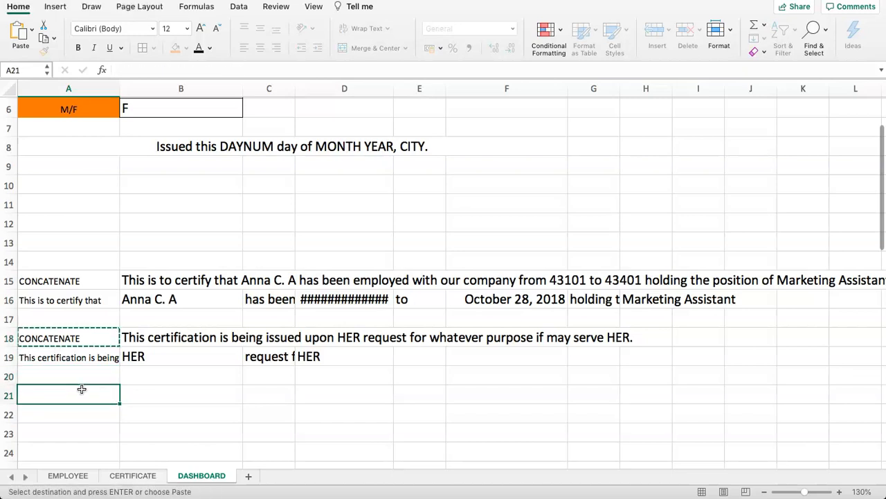
key("ctrl+v")
key("Right")
Copy the sentence text from A8 into A22 and trim it to the fragment "Issued this"
double_click(208, 146)
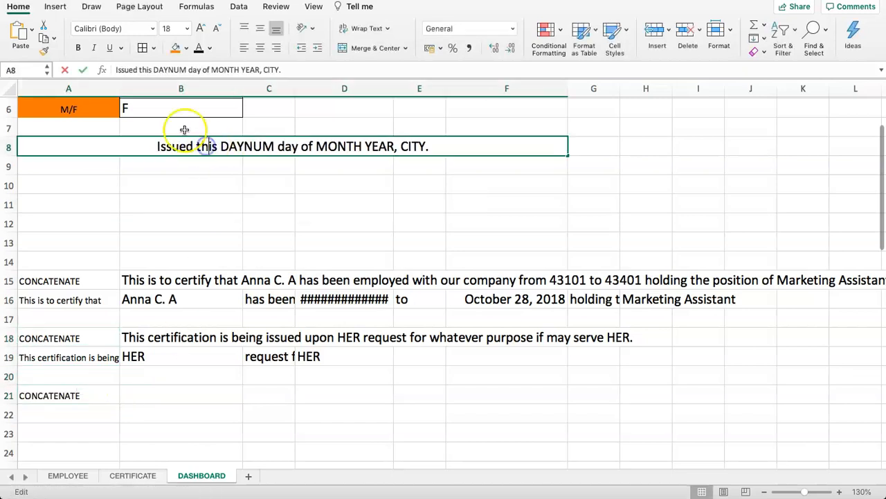
left_click_drag(282, 70, 61, 68)
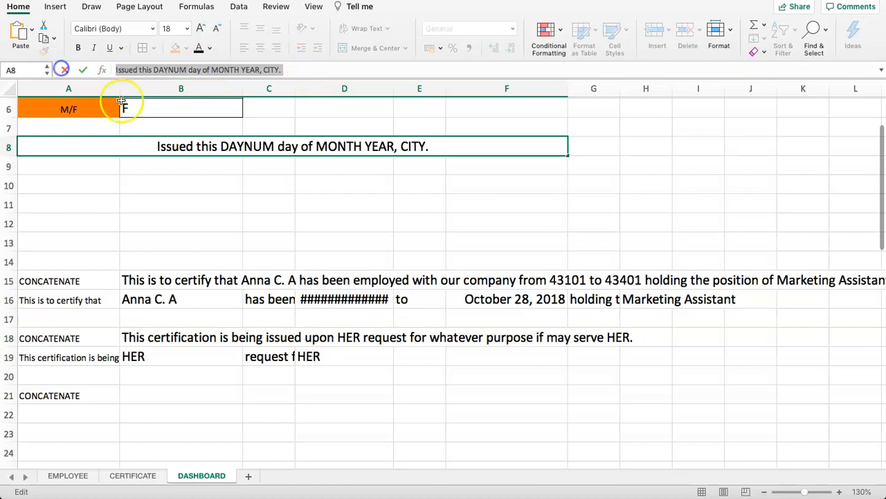
key("Escape")
double_click(50, 416)
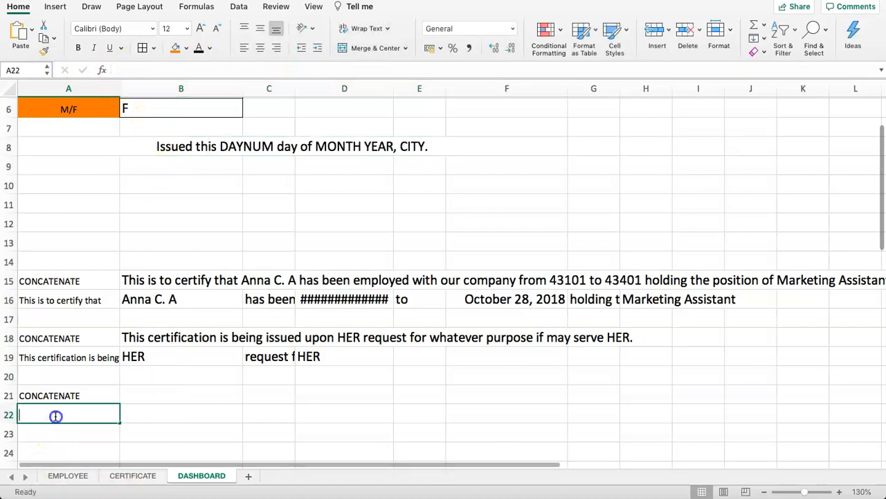
key("ctrl+v")
left_click_drag(61, 413, 171, 431)
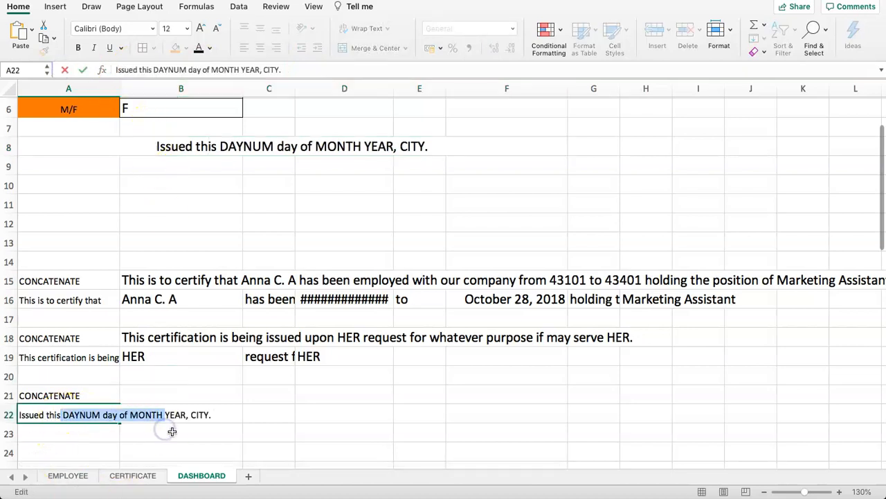
key("BackSpace")
key("Return")
key("Up")
key("Right")
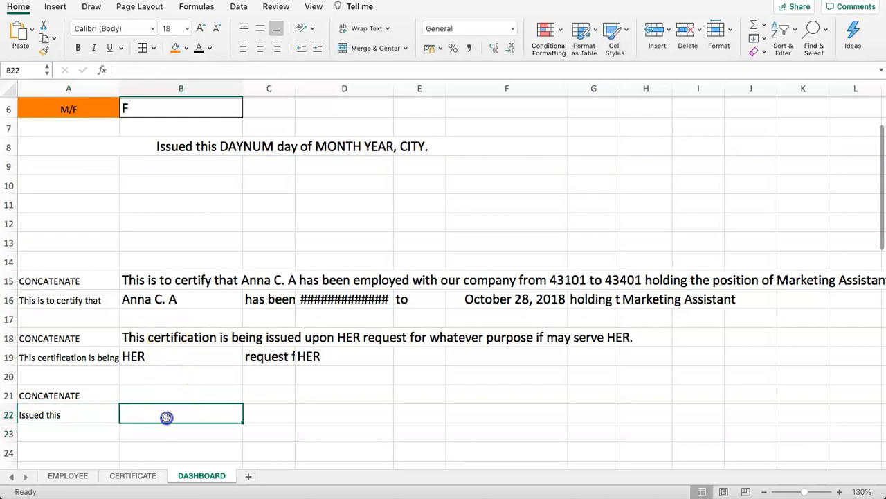
Paste the sentence into B22 and cut it down to the placeholder DAYNUM
key("super+v")
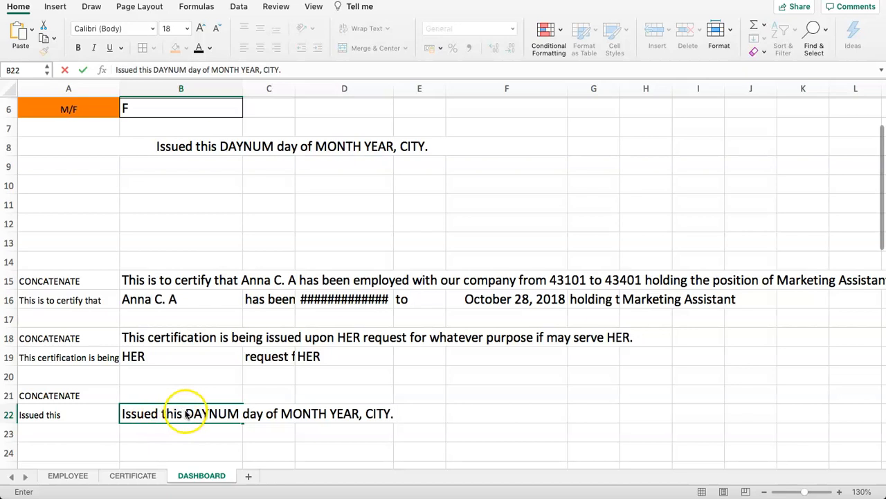
left_click_drag(186, 413, 138, 413)
key("BackSpace")
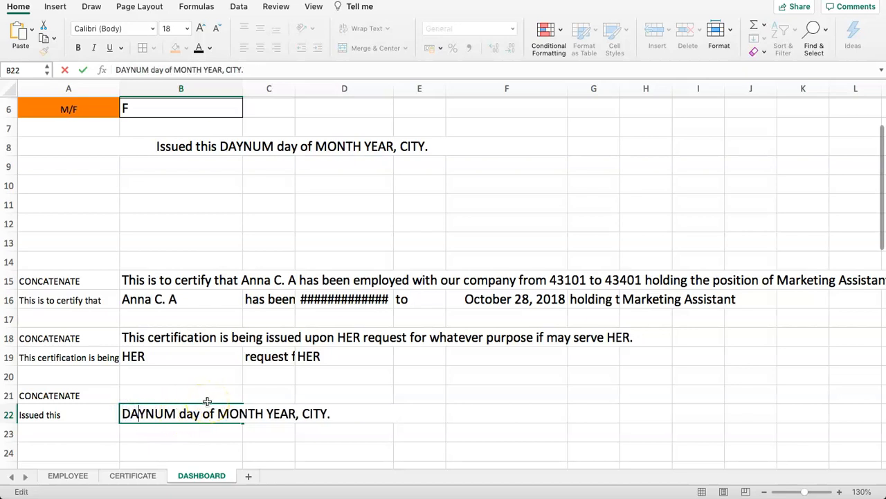
key("ctrl+Down")
key("ctrl+Down")
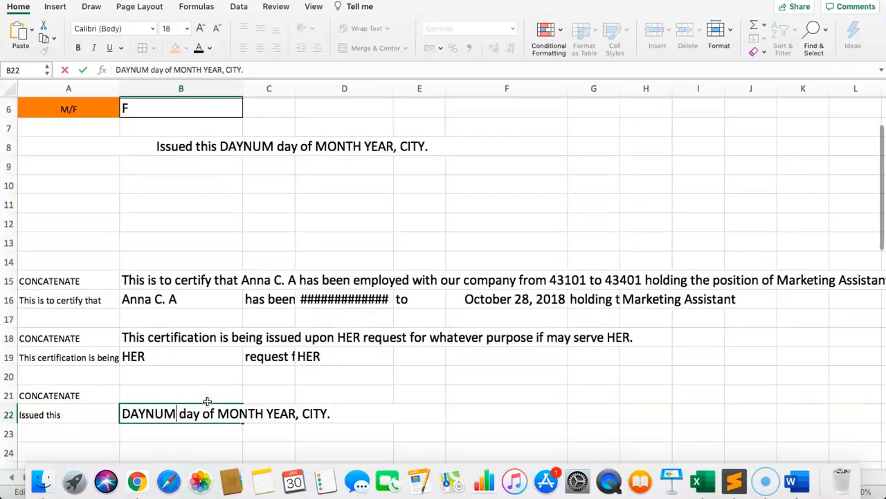
key("shift+Right")
key("shift+Right")
key("shift+Right")
key("shift+Right")
key("shift+Right")
key("shift+Right")
key("shift+Right")
key("shift+Right")
key("shift+Right")
key("shift+Right")
key("shift+Right")
key("shift+Right")
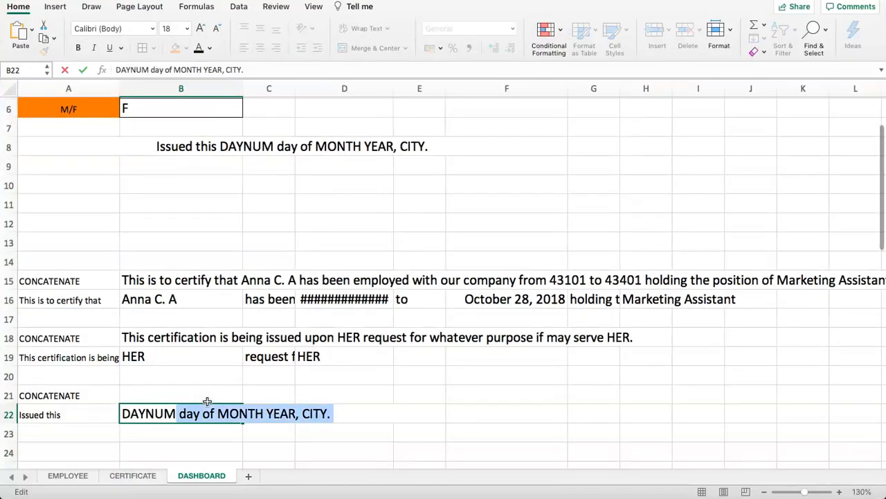
key("BackSpace")
key("Return")
key("Up")
key("Right")
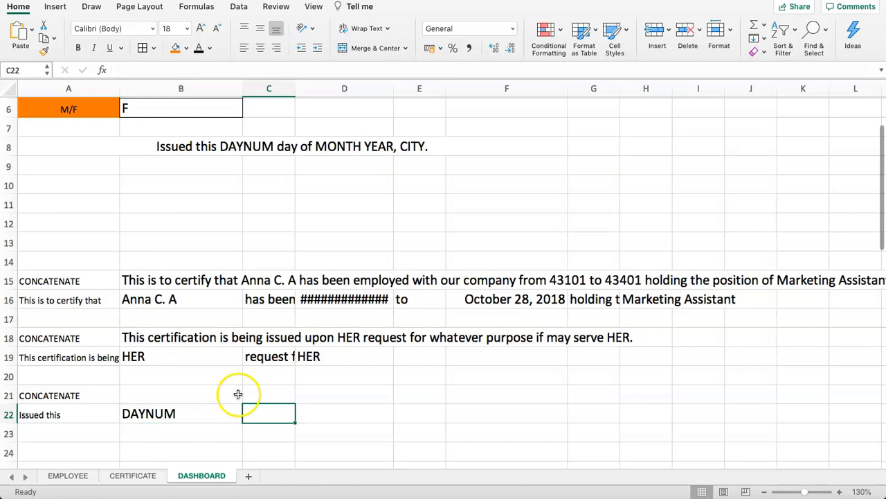
Paste the remaining text into C22 and keep only the fragment "day of"
key("super+v")
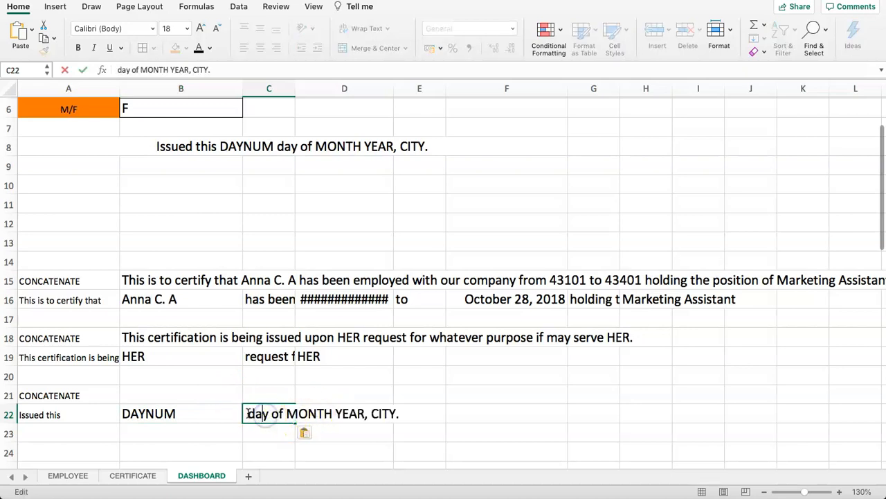
key("Delete")
left_click_drag(284, 414, 412, 413)
key("BackSpace")
key("Return")
key("Up")
key("Right")
Paste the leftover text into D22 and reduce it to the placeholder MONTH
key("super+v")
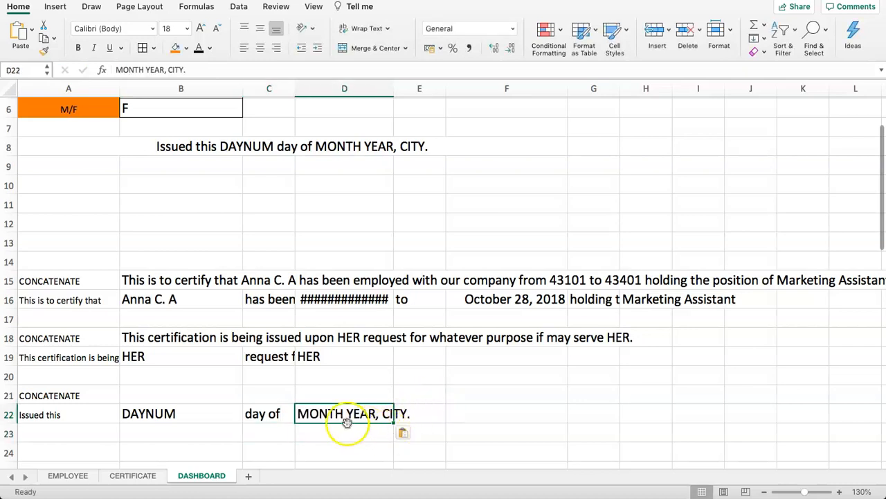
double_click(368, 413)
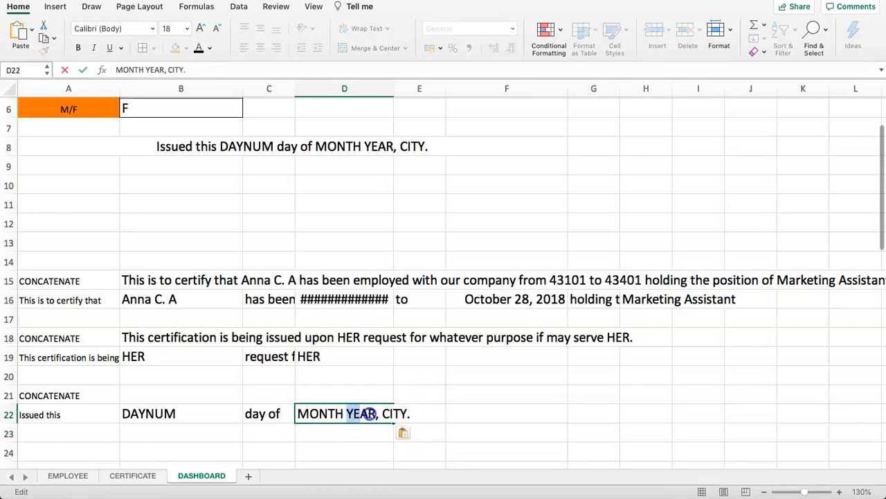
key("BackSpace")
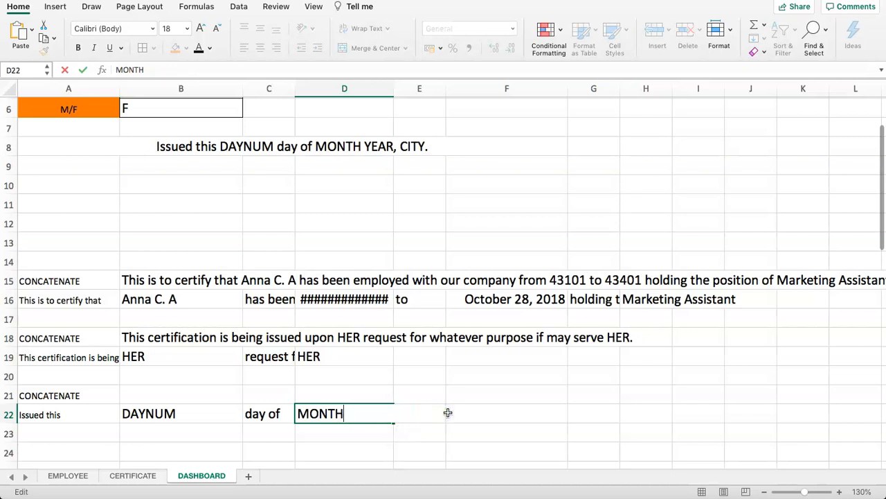
key("Return")
key("Up")
key("Right")
Put the placeholder YEAR in E22 and a separate comma in F22
key("super+v")
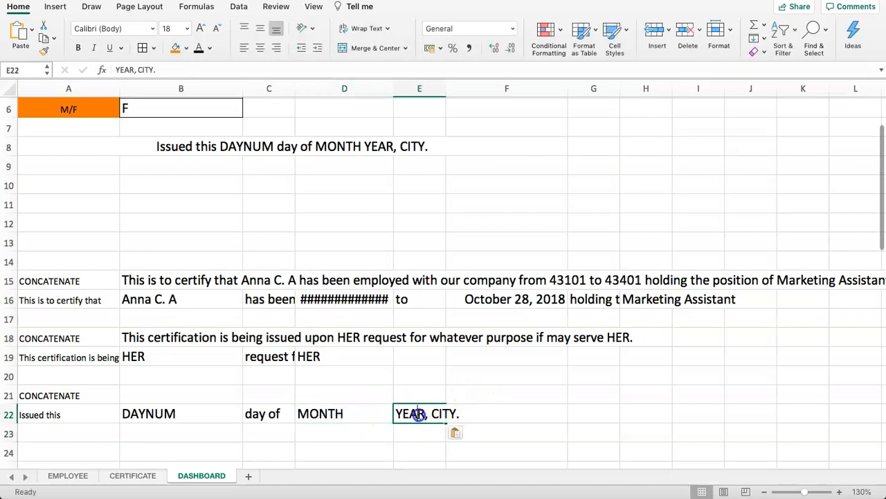
double_click(419, 414)
left_click_drag(425, 413, 481, 414)
key("BackSpace")
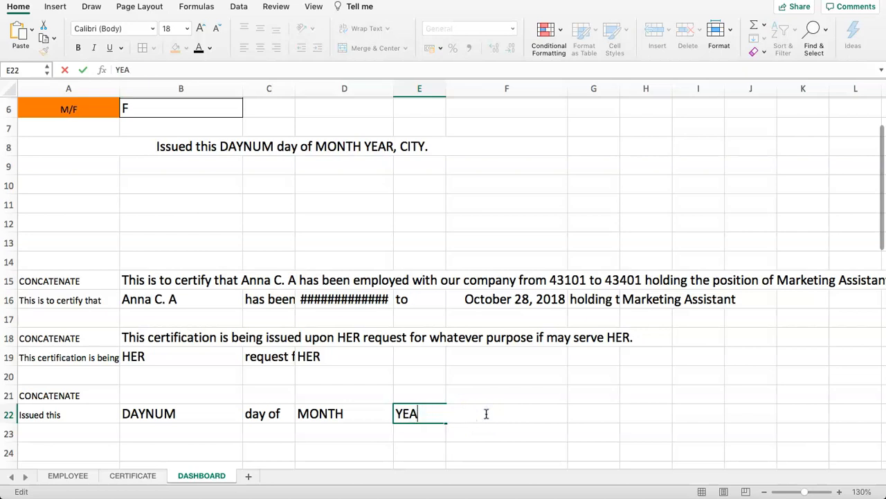
type("R")
left_click(486, 414)
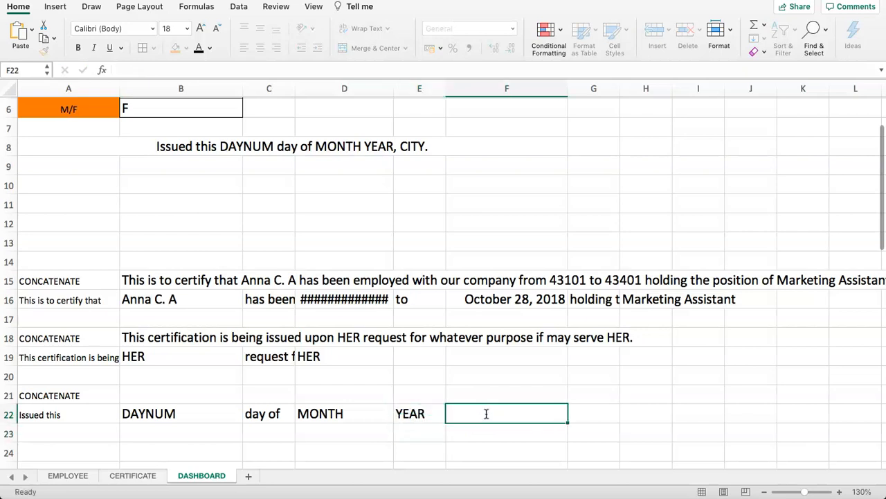
key("Tab")
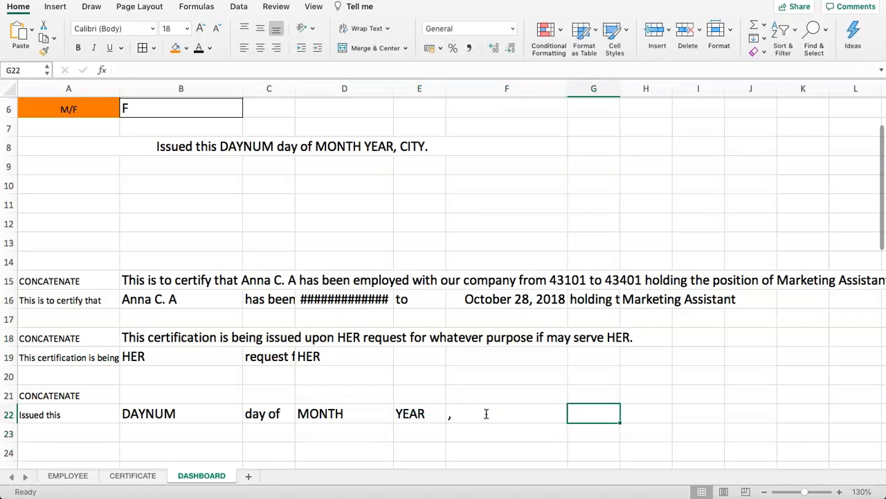
Place the placeholder CITY in G22, removing its trailing period
double_click(585, 413)
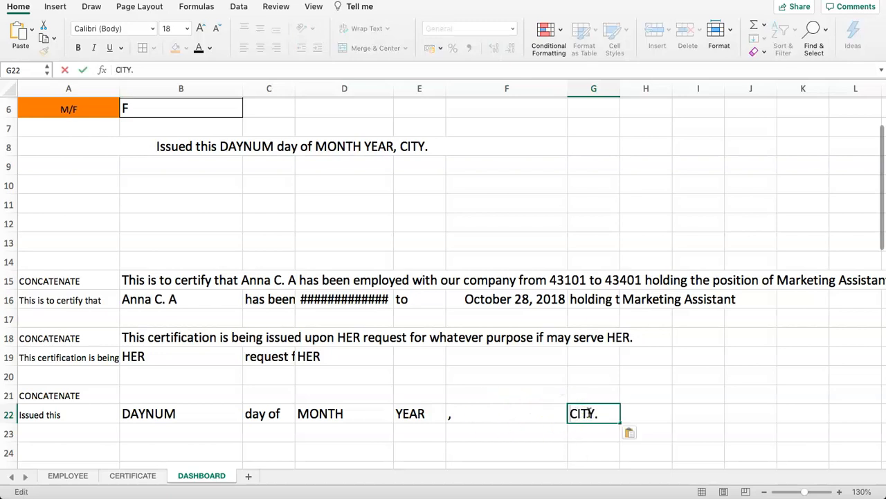
key("BackSpace")
key("Return")
key("Up")
key("Right")
key("Left")
Replace the DAYNUM placeholder in B22 with the formula =TODAY()
left_click(180, 395)
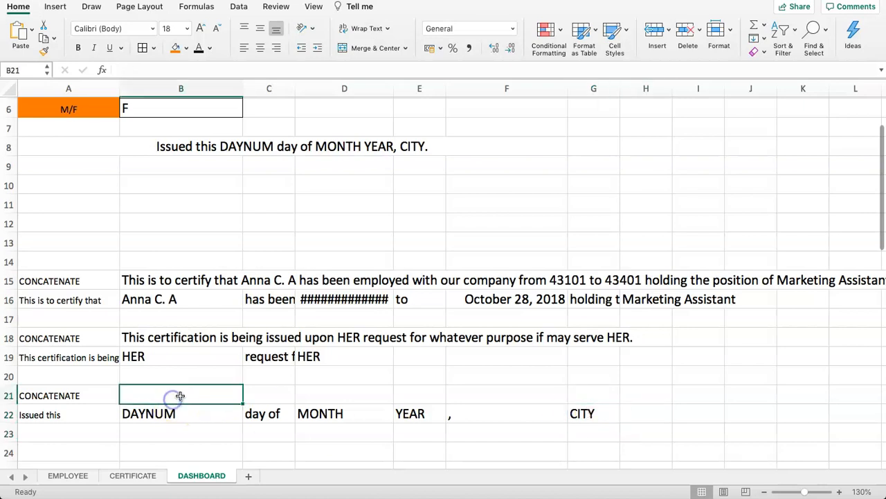
left_click(182, 414)
scroll(201, 386, "down", 2)
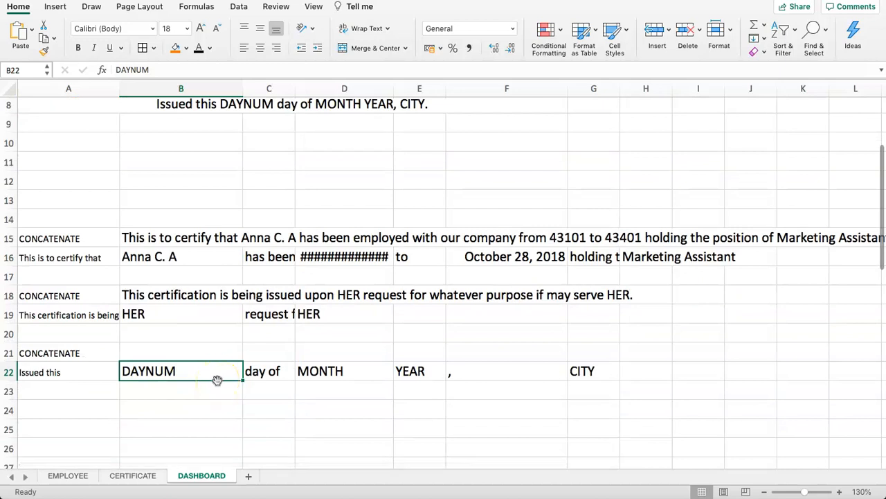
type("=")
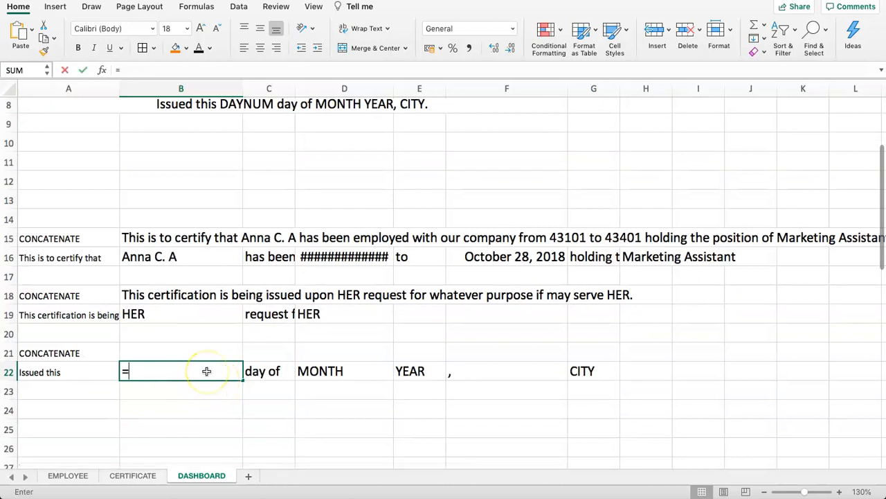
type("TODAY()")
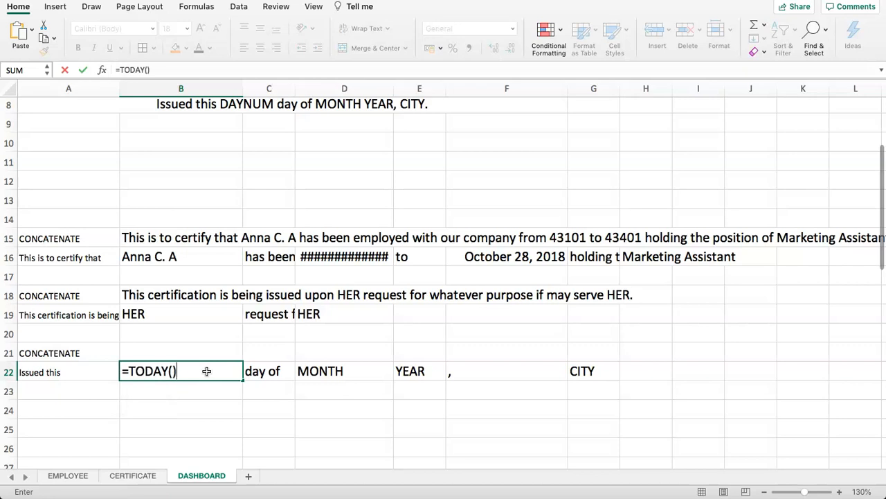
key("Left")
left_click(206, 371)
key("Return")
left_click(201, 371)
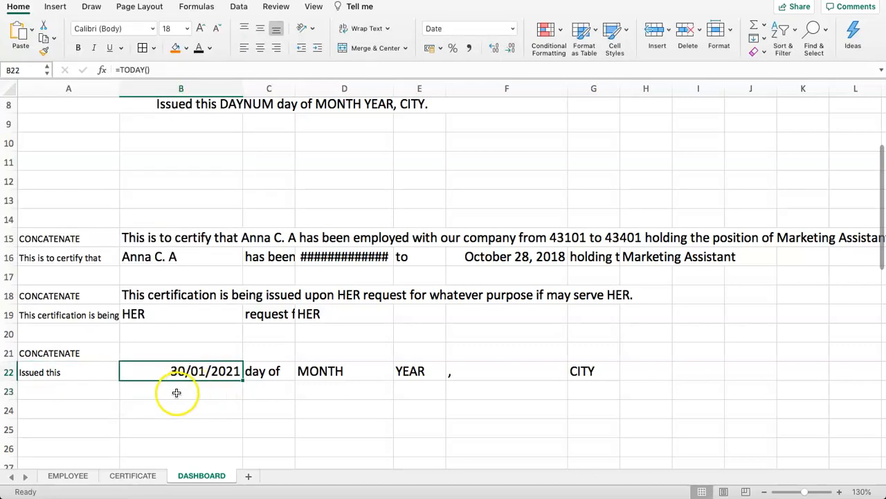
left_click(176, 392)
left_click(182, 372)
scroll(186, 361, "up", 5)
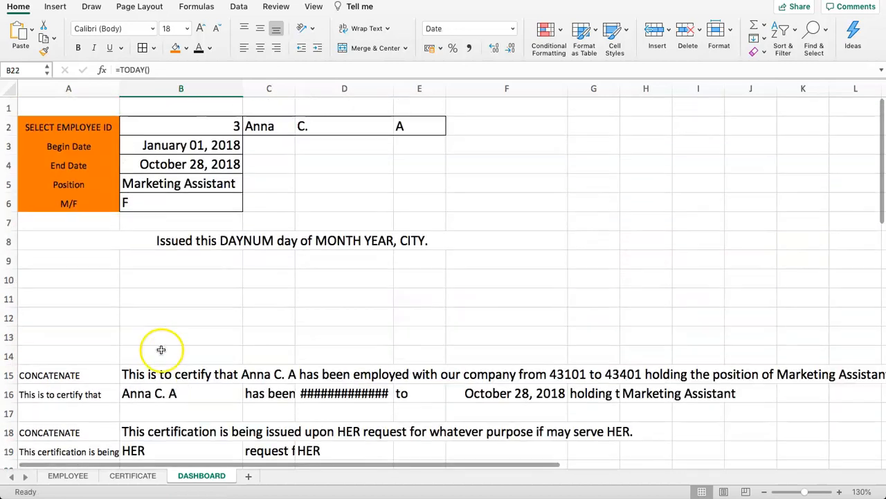
left_click(79, 226)
scroll(99, 220, "down", 5)
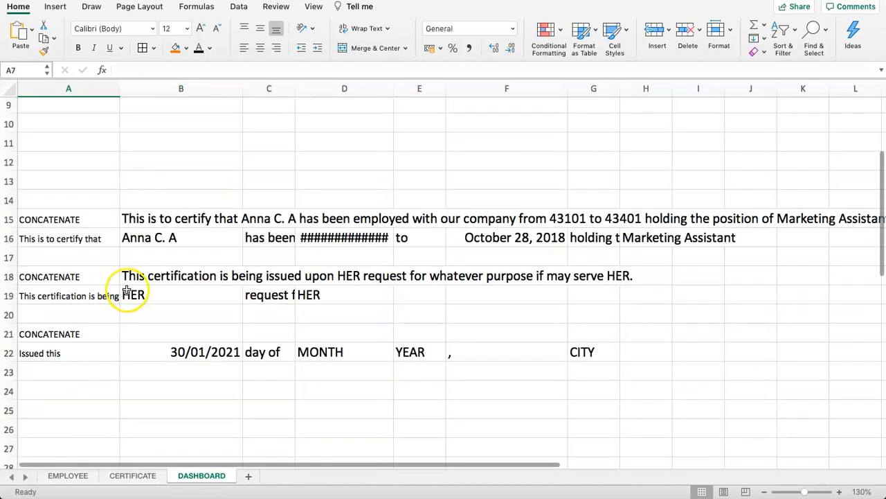
Try wrapping the date formula in B22 as =DAY(TODAY()) and undo the change
left_click(173, 356)
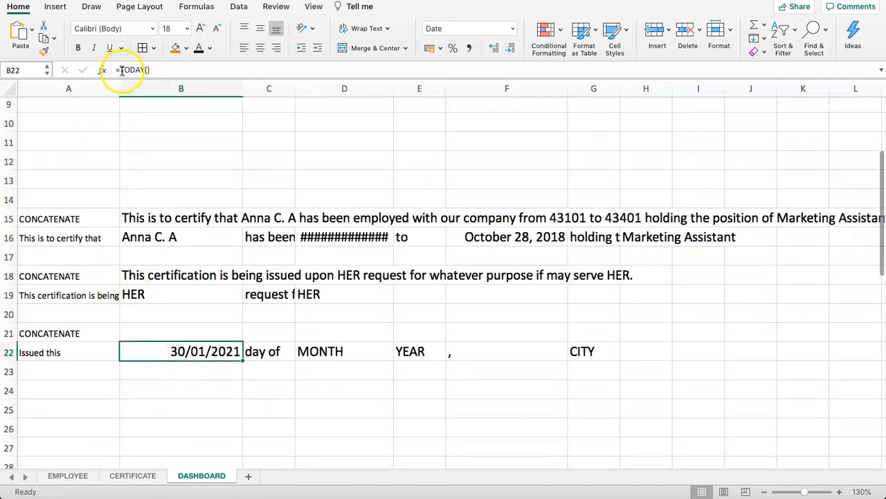
left_click(117, 70)
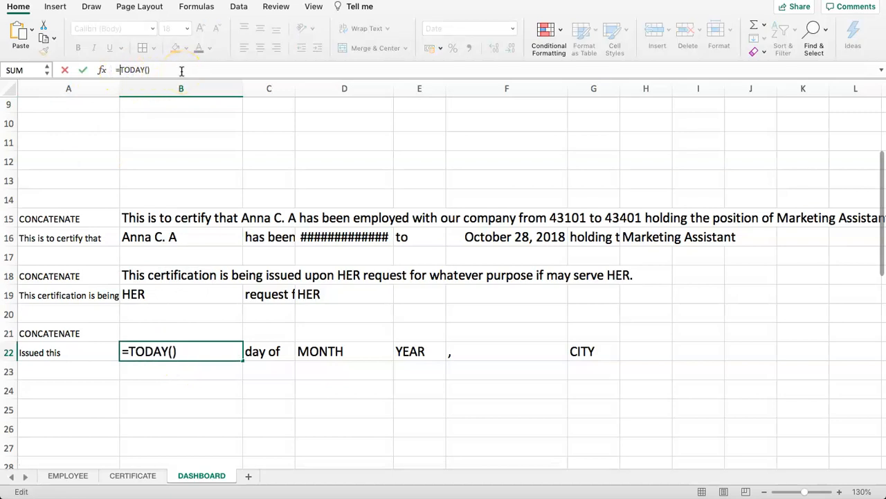
type("DAY(")
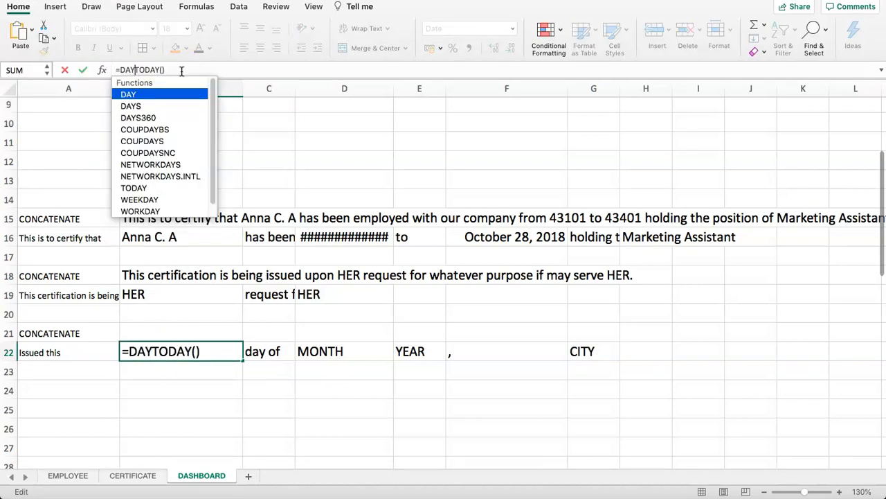
key("Return")
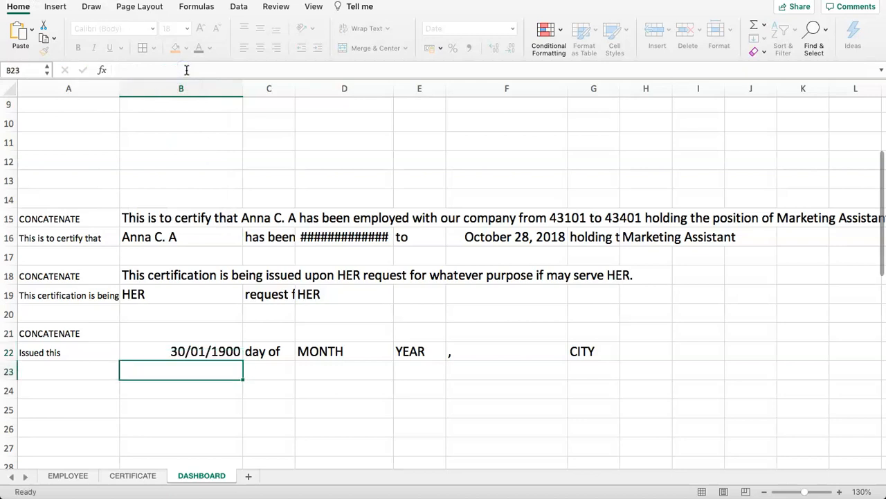
key("Up")
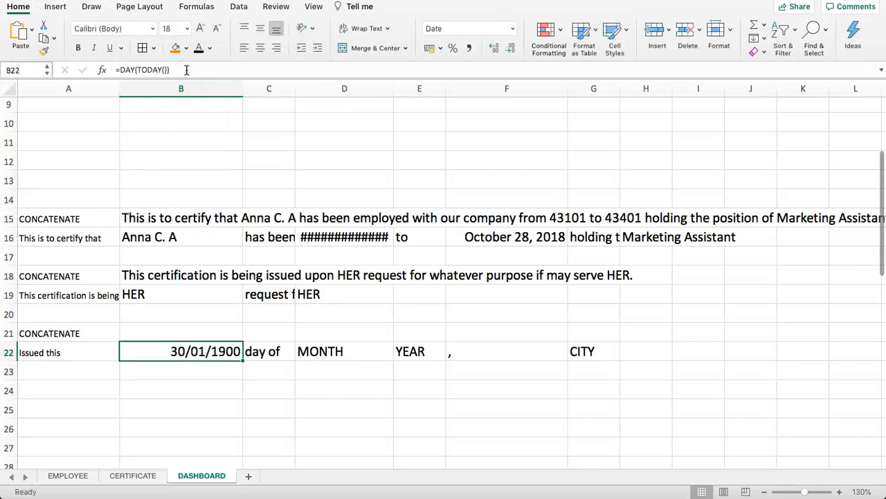
key("super+z")
left_click(194, 383)
left_click(192, 351)
left_click(186, 369)
type("=")
left_click(179, 351)
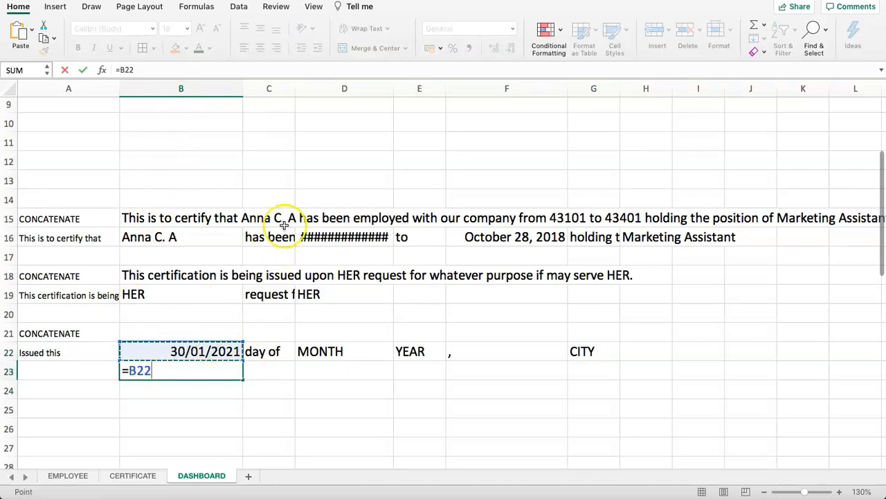
key("Escape")
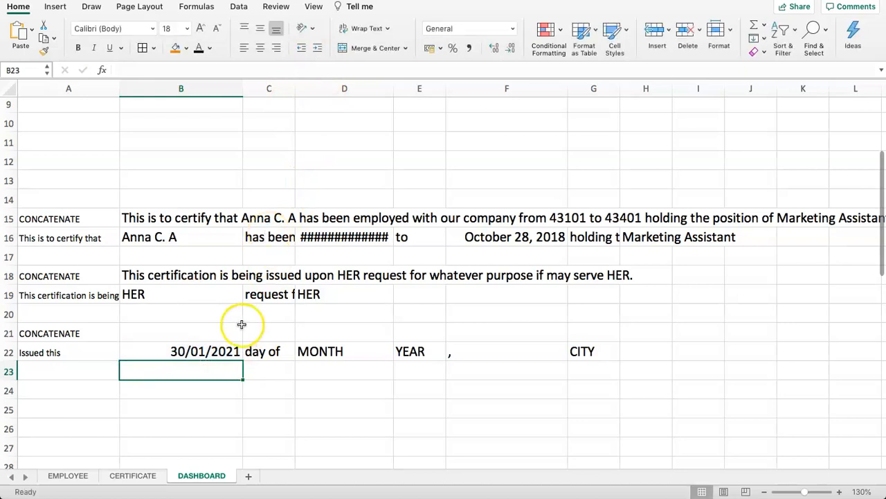
key("Up")
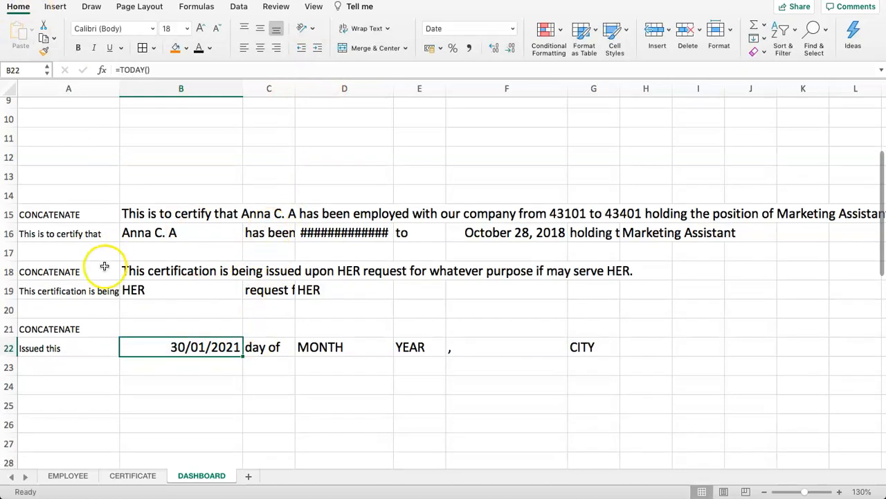
Change the formula in B22 to =DAY(TODAY()) so it extracts only the day number
left_click(178, 363)
left_click(175, 348)
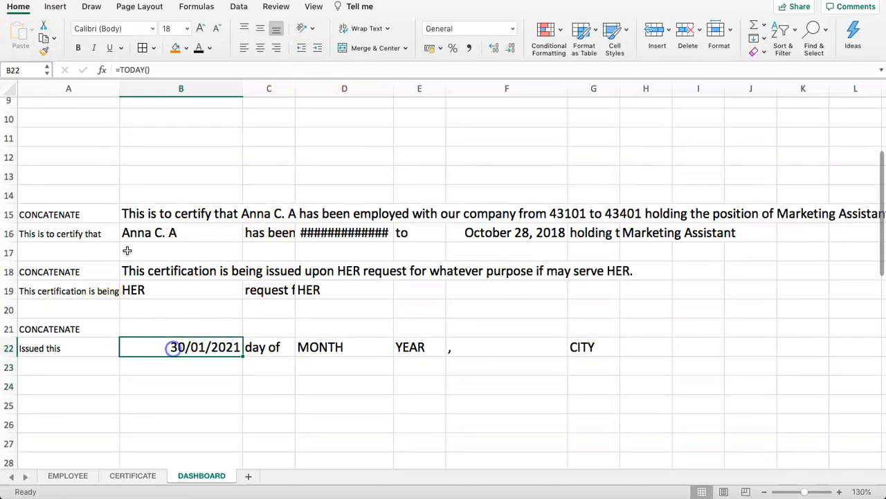
left_click(126, 67)
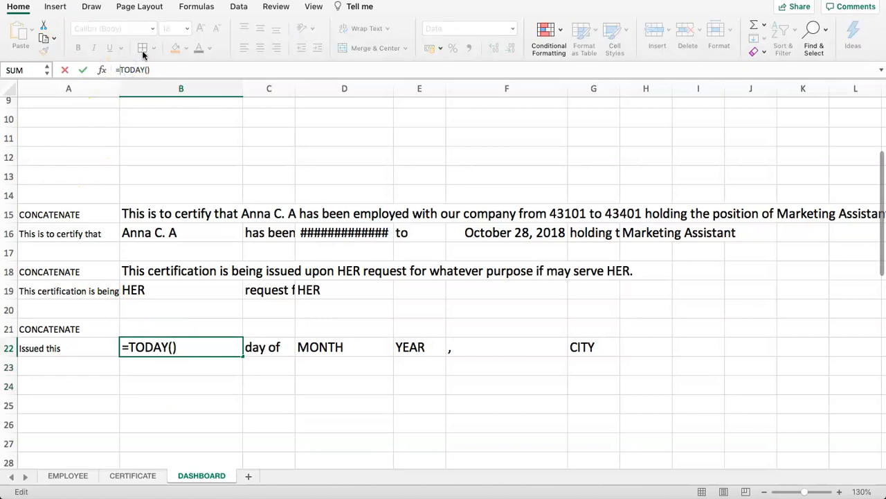
type("DAY(")
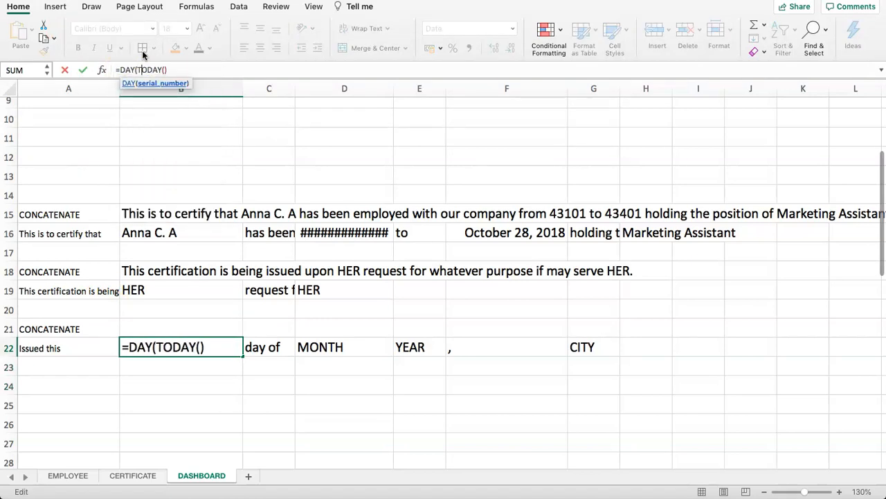
key("Right")
key("Right")
type(")")
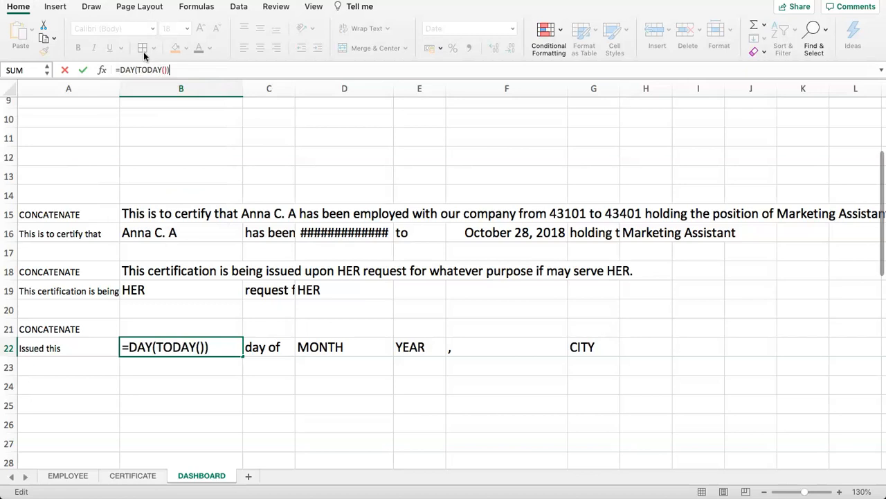
key("Return")
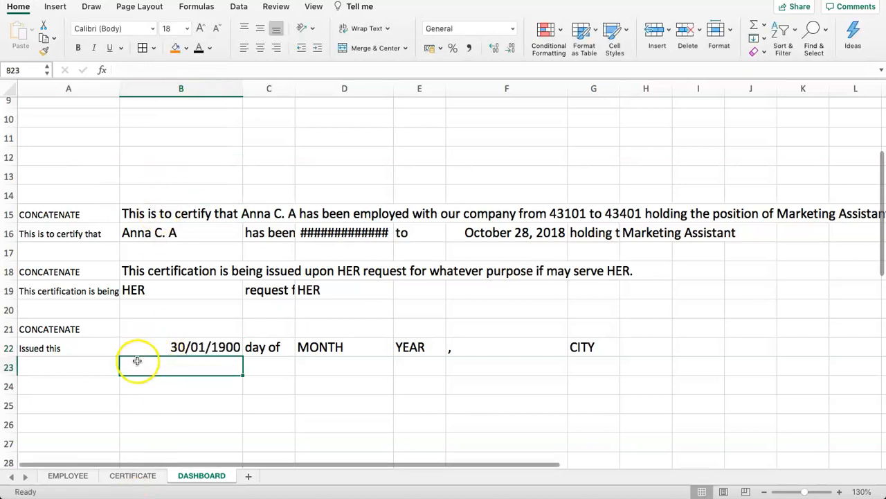
Apply the custom number format dd to the day number in B22
left_click(139, 349)
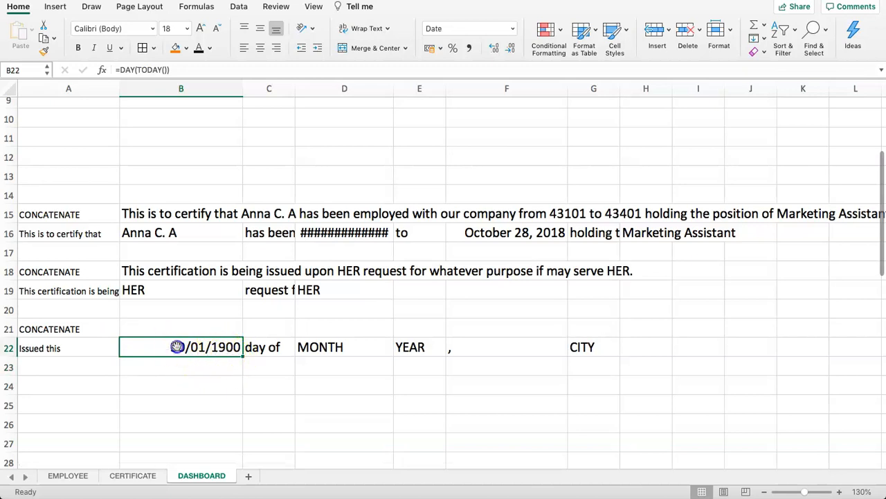
left_click(184, 369)
left_click(185, 346)
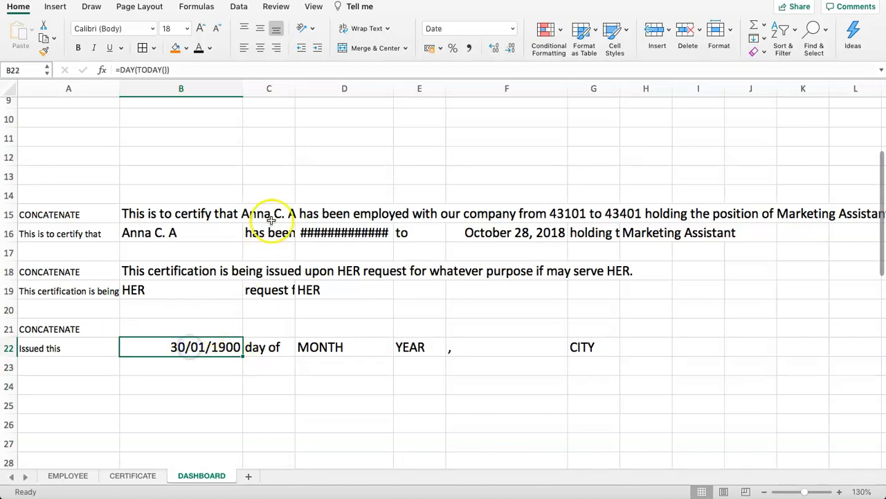
left_click(512, 29)
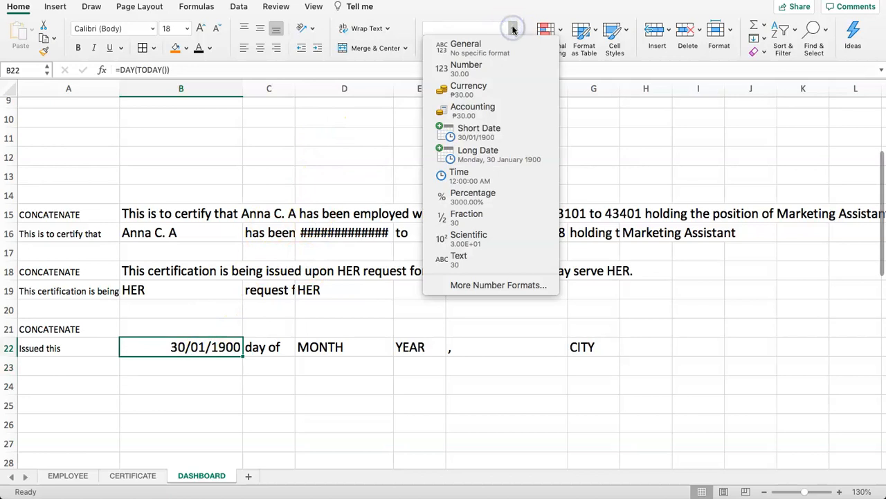
left_click(459, 284)
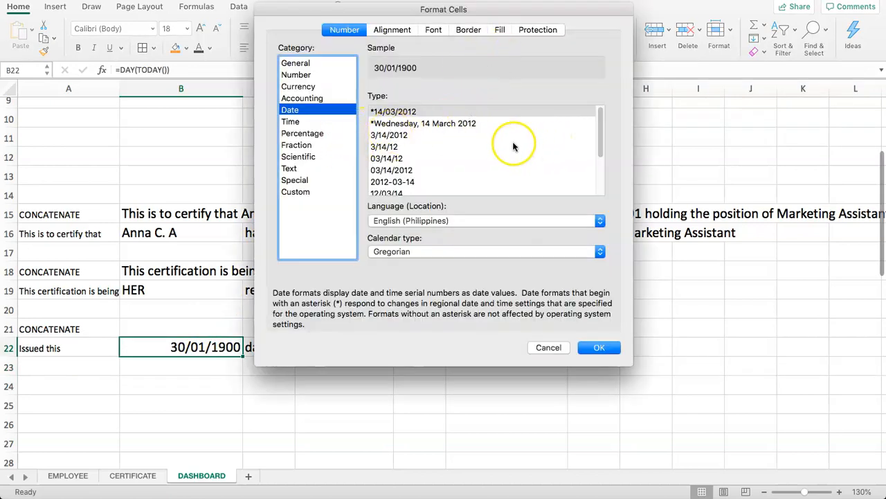
left_click_drag(599, 129, 601, 168)
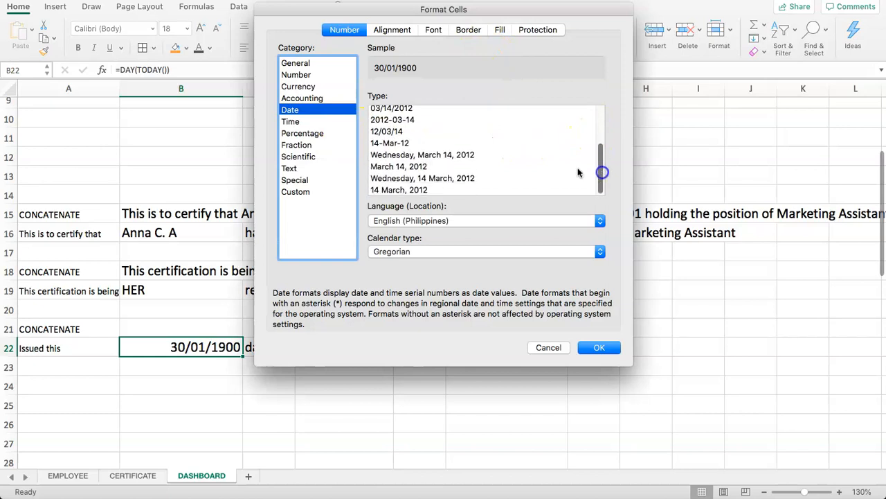
left_click(302, 193)
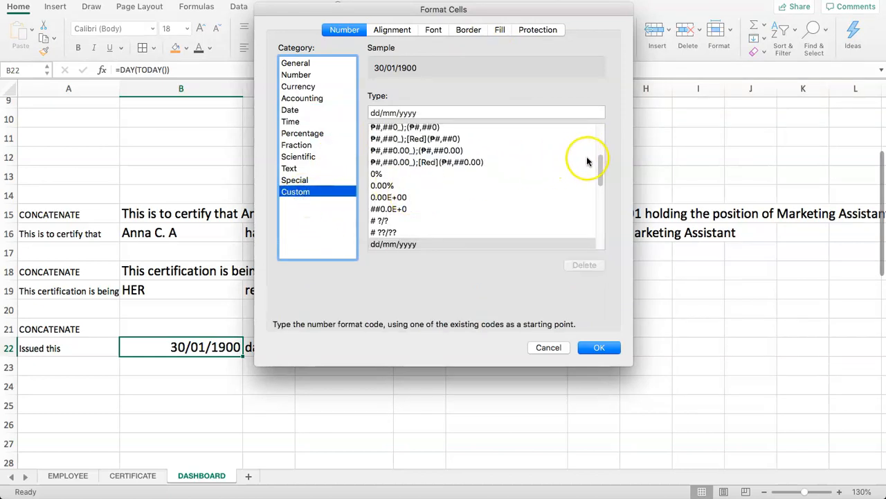
left_click(384, 112)
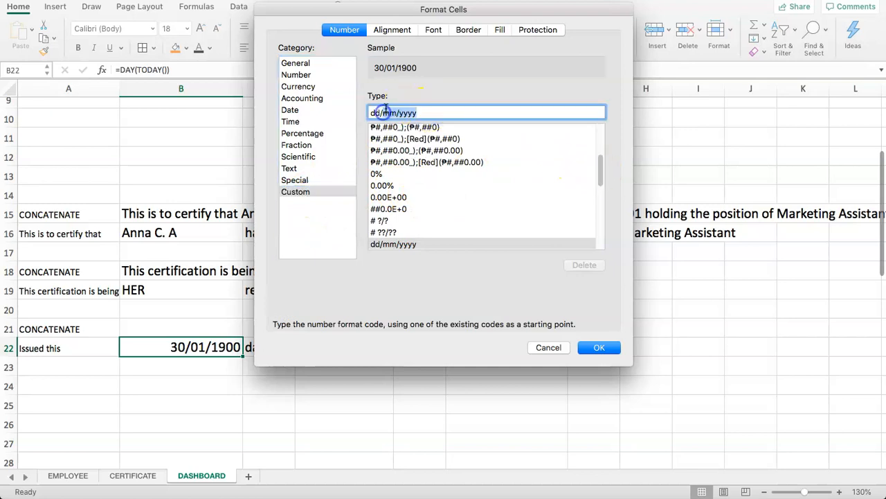
key("BackSpace")
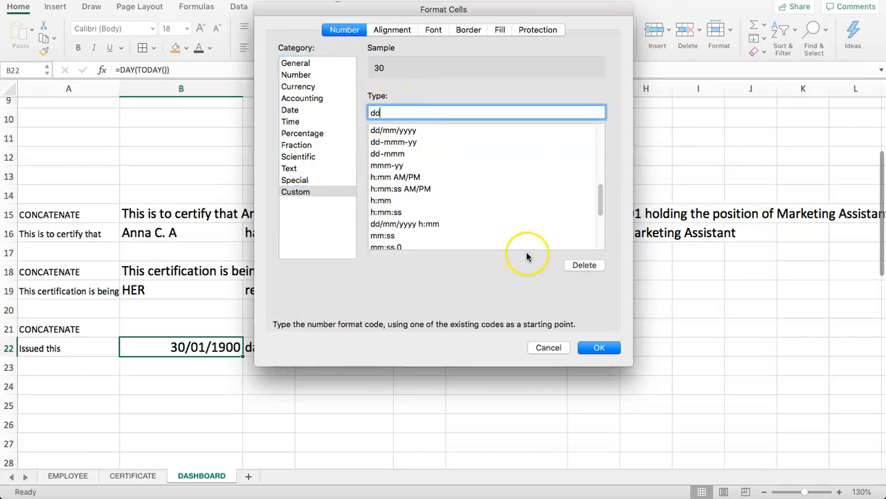
left_click(600, 348)
left_click(263, 361)
left_click(205, 351)
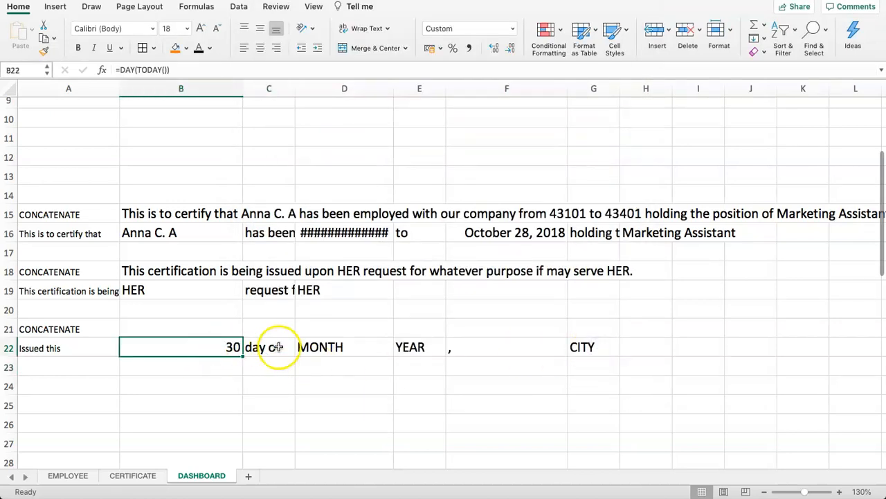
left_click(302, 346)
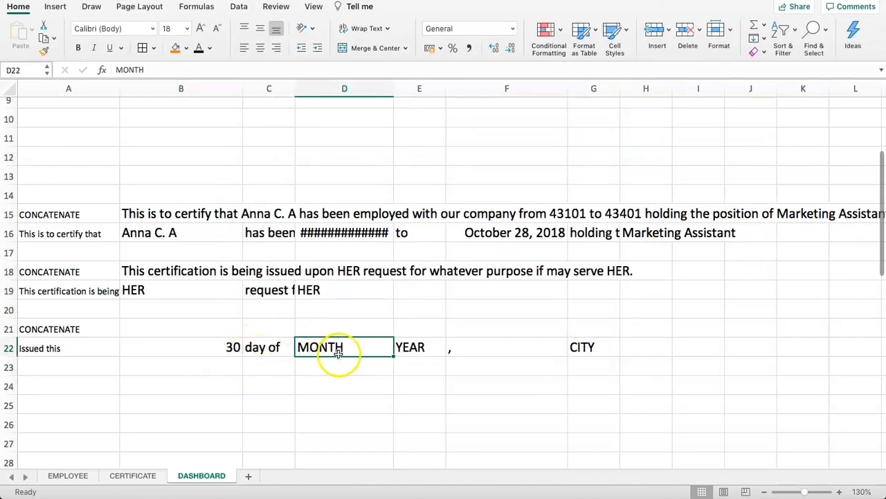
type("=")
key("Escape")
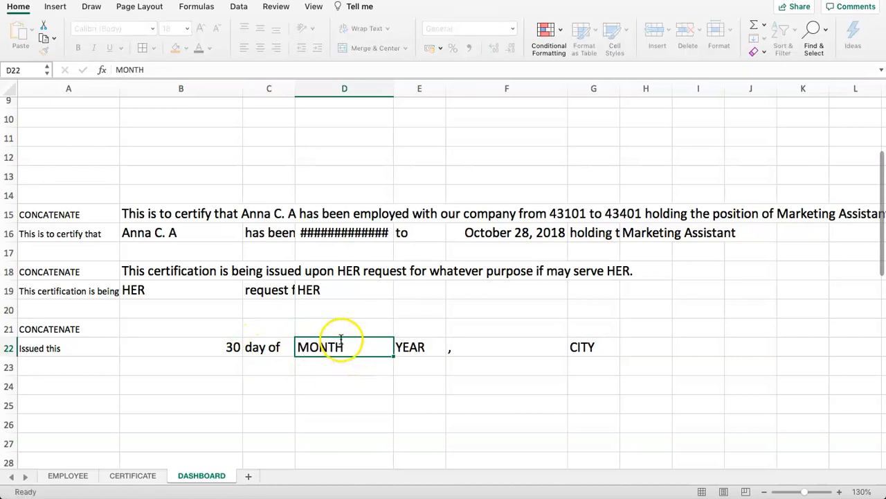
Add the label Date in A7, directly below the M/F label
scroll(336, 342, "up", 5)
left_click(148, 131)
left_click(83, 133)
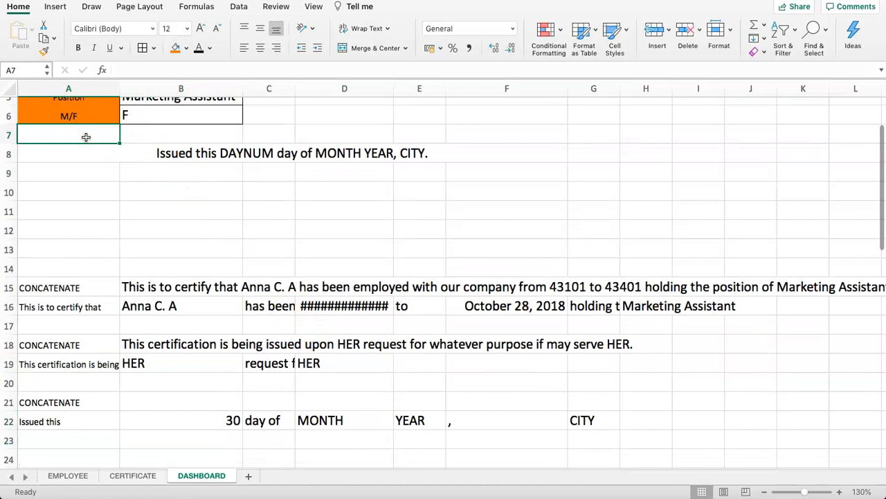
type("Date")
key("Tab")
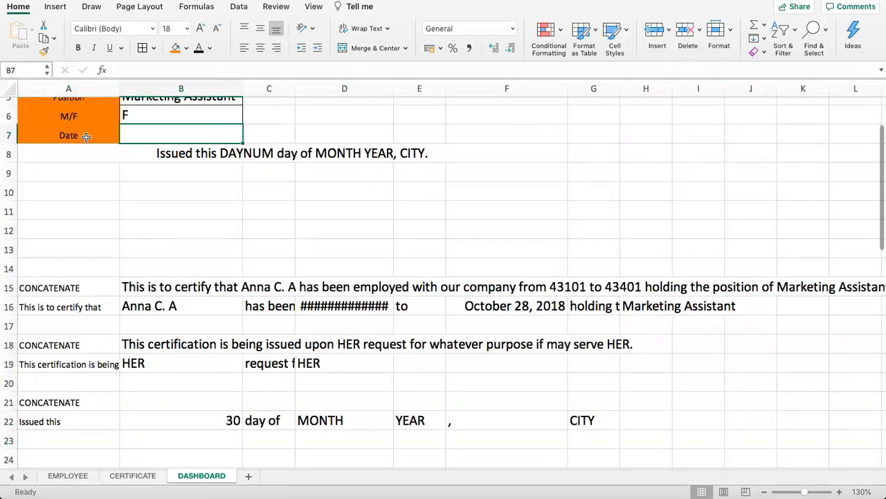
Enter the formula =TODAY() in B7 beside the Date label
type("=D")
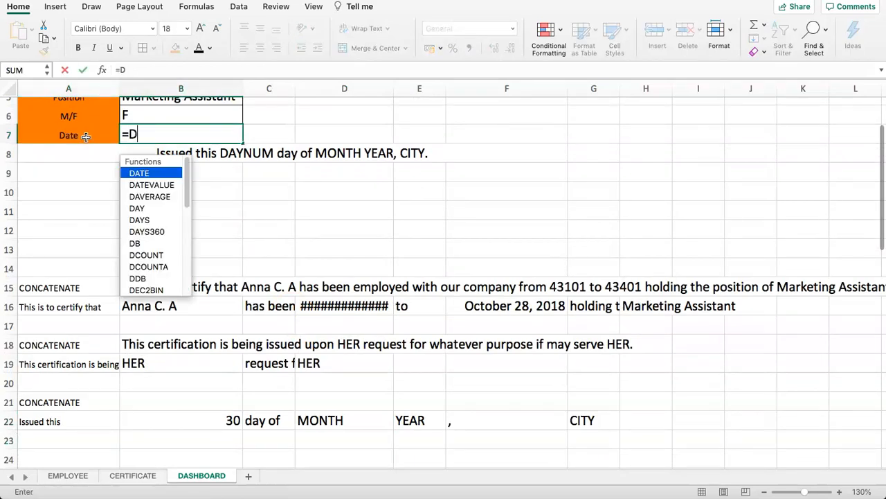
key("BackSpace")
type("O")
key("BackSpace")
type("TODAY")
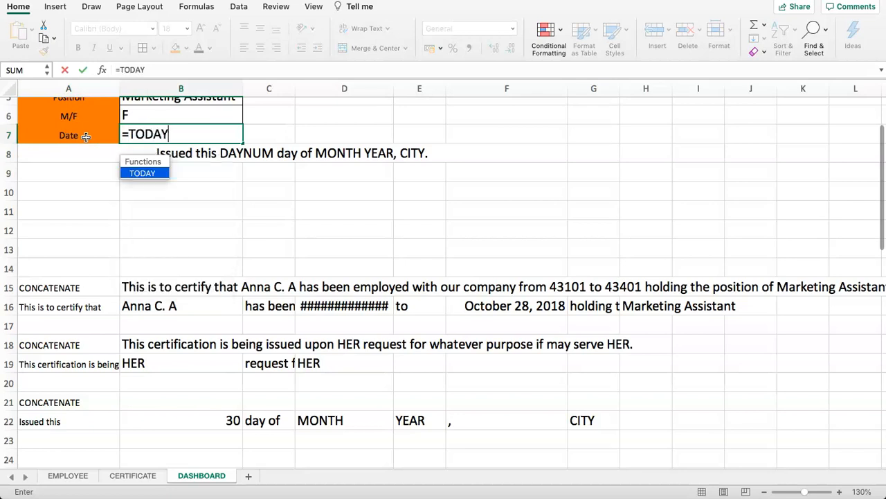
type("()")
key("Return")
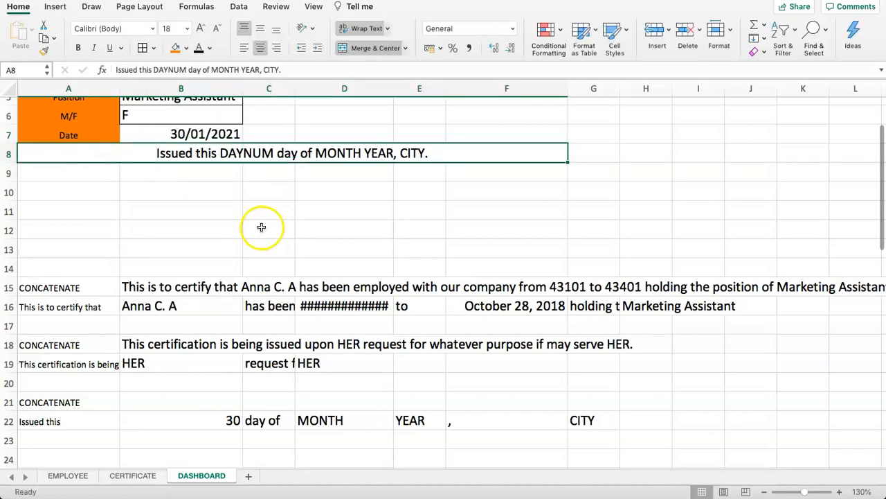
Replace the formula in B22 with =DAY(B7) to take the day number from the Date cell
scroll(165, 369, "down", 3)
left_click(166, 369)
type("=")
scroll(186, 332, "up", 4)
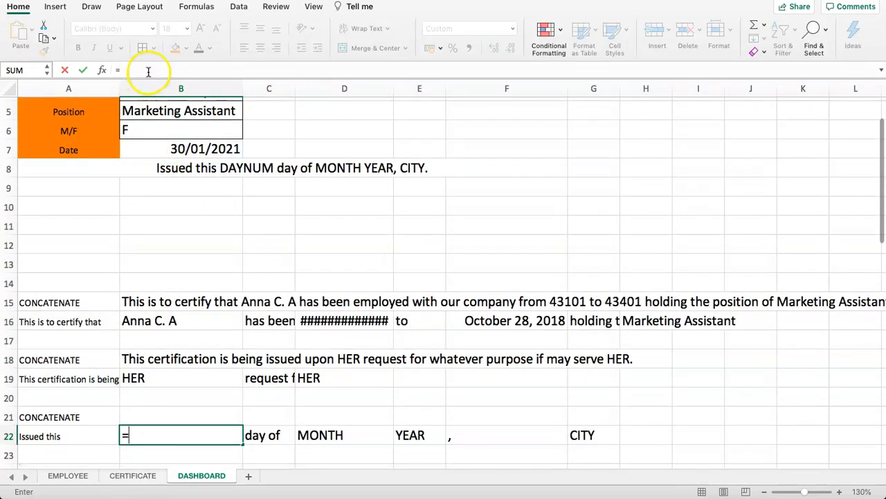
left_click(165, 151)
left_click(120, 69)
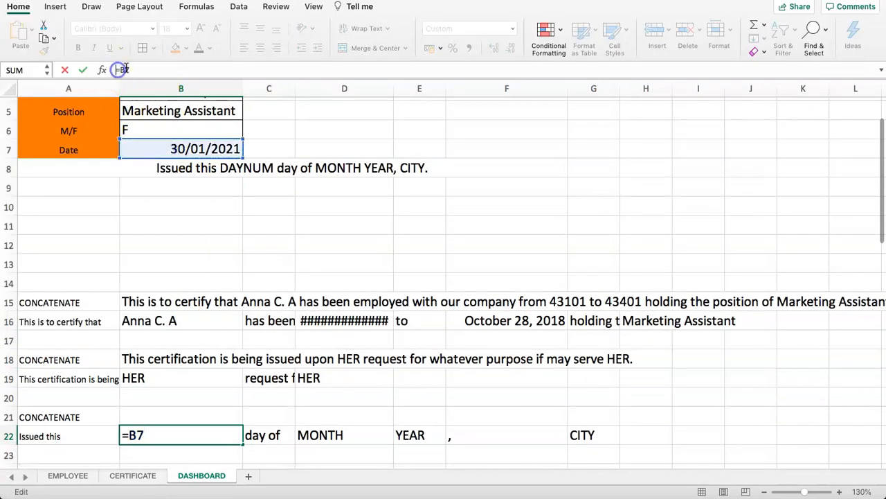
type("DAY(")
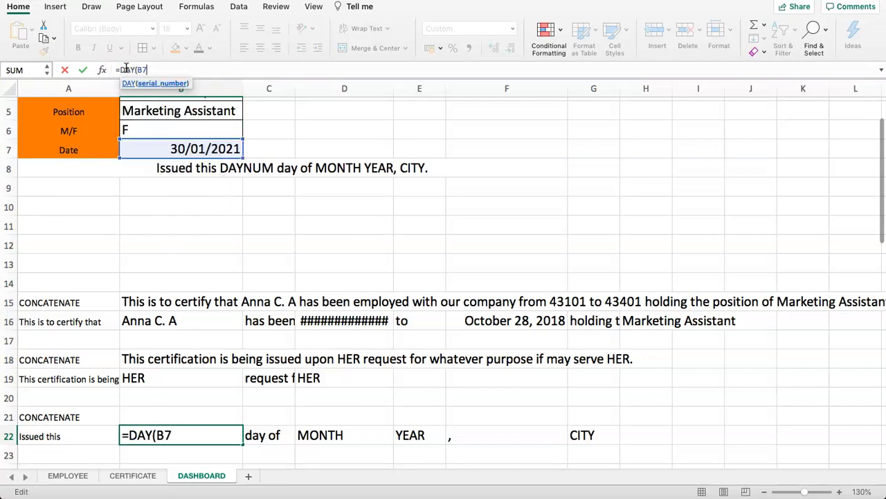
type(")")
key("Return")
Replace the MONTH placeholder in D22 with =MONTH(B7) to take the month from the Date cell
left_click(330, 431)
type("=")
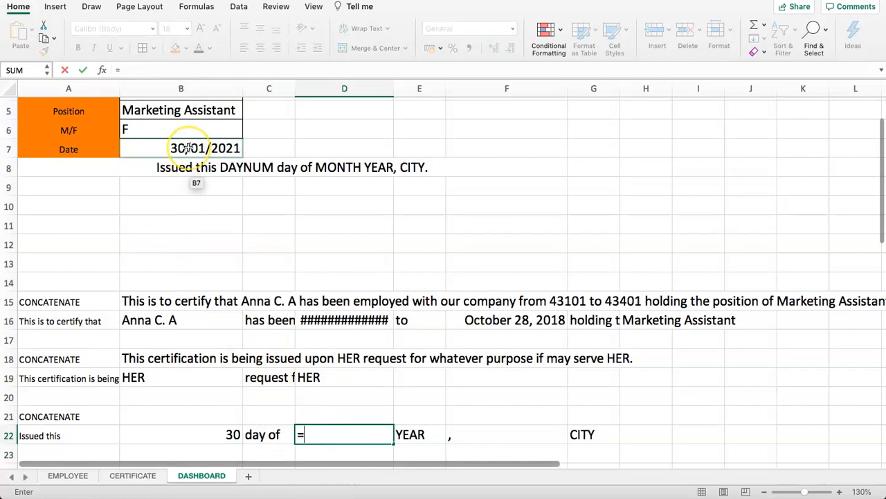
type("MONTH(")
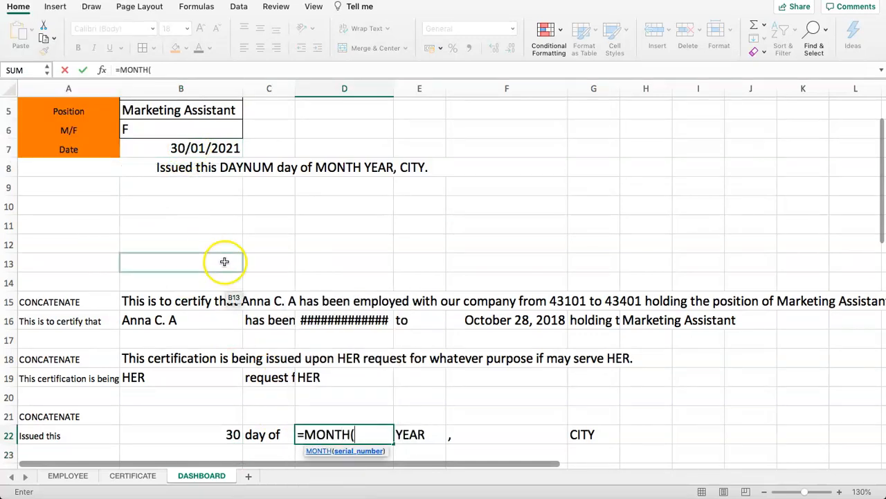
left_click(188, 148)
type(")")
key("Return")
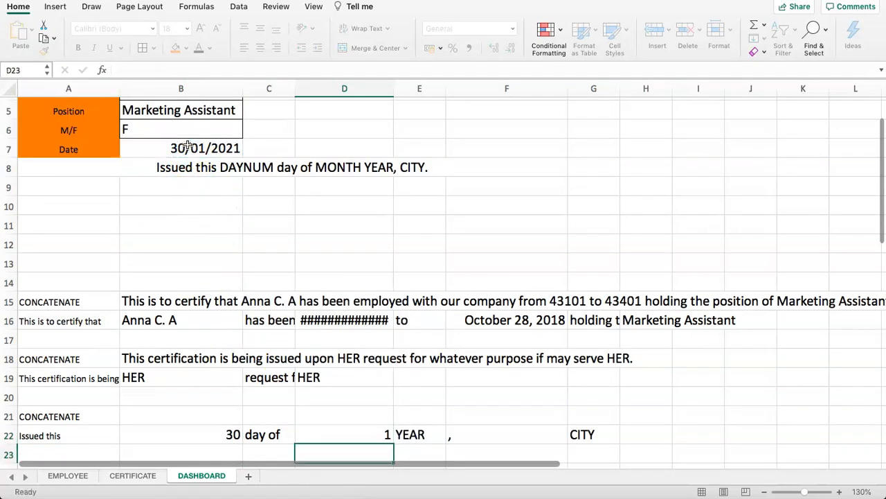
Apply the custom number format MMMM to the month number in D22
left_click(354, 432)
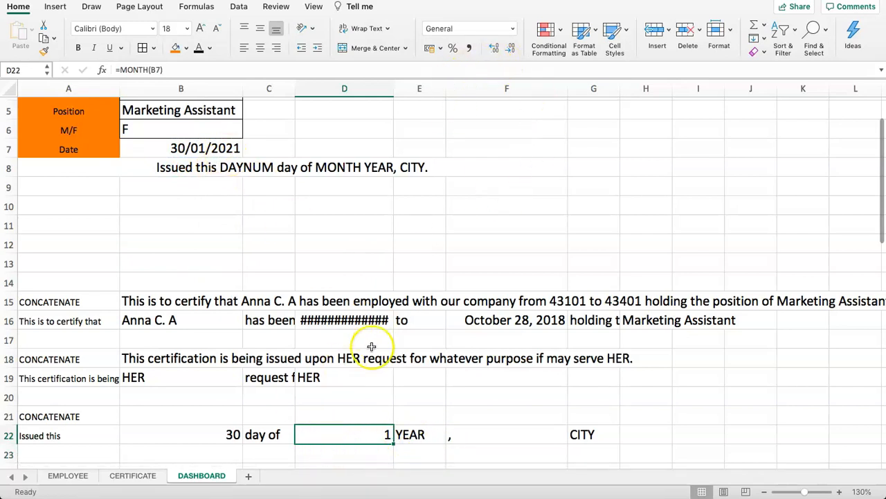
left_click(512, 28)
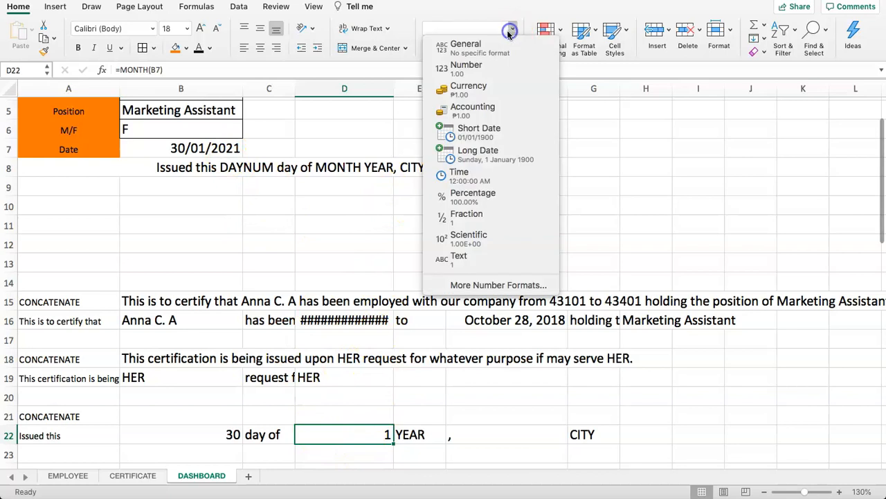
left_click(464, 285)
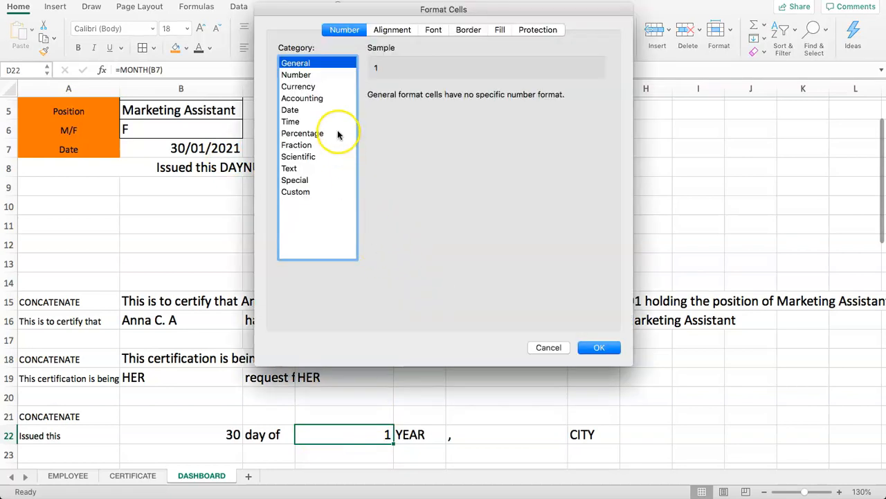
left_click(309, 111)
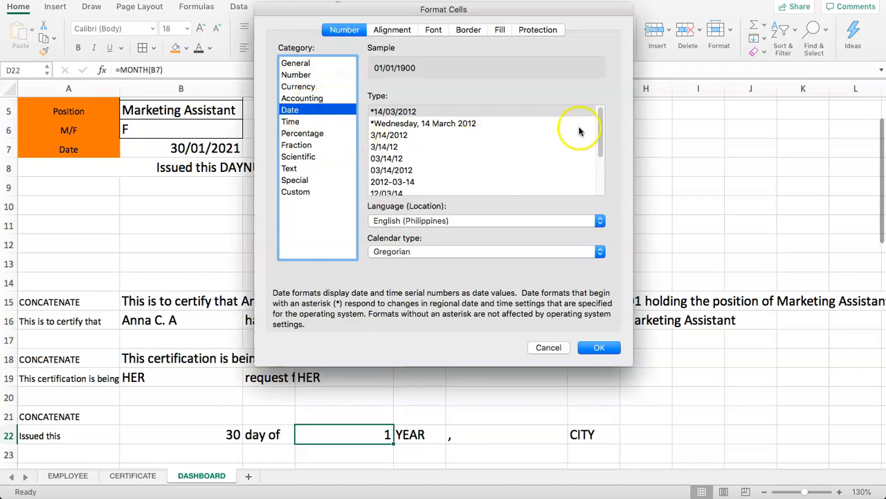
left_click_drag(595, 131, 595, 180)
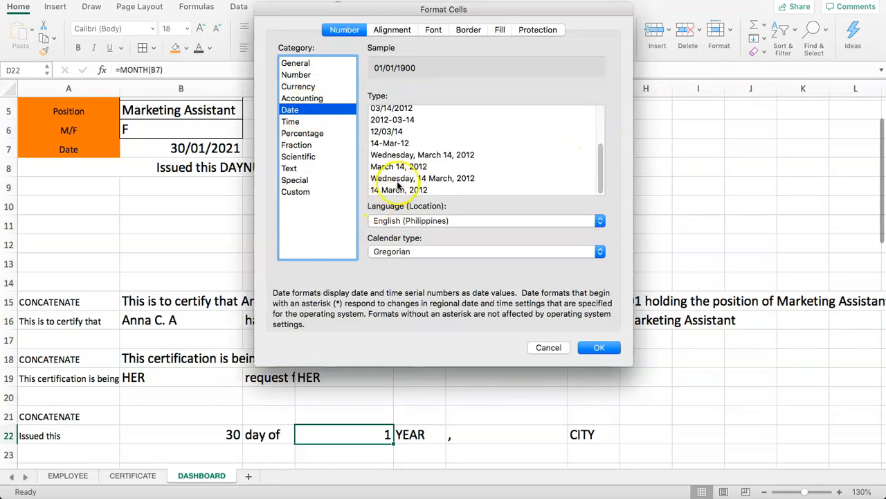
left_click(292, 180)
left_click(297, 193)
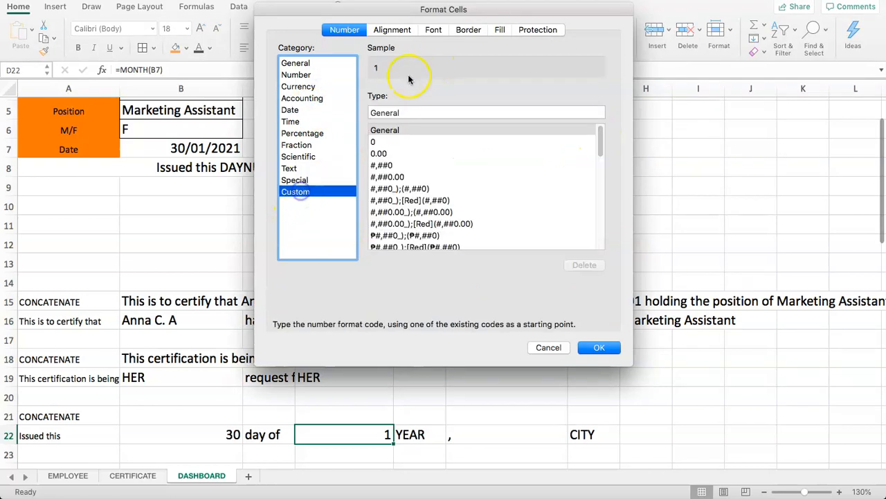
left_click(408, 114)
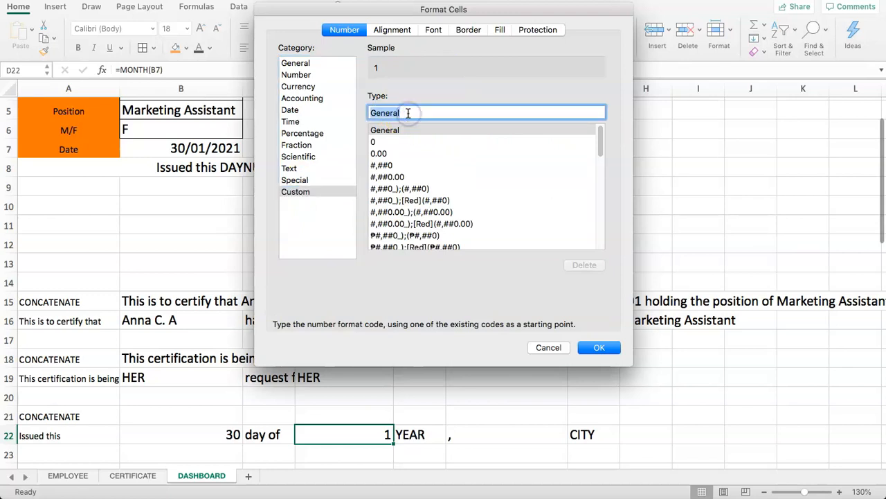
type("MMMM")
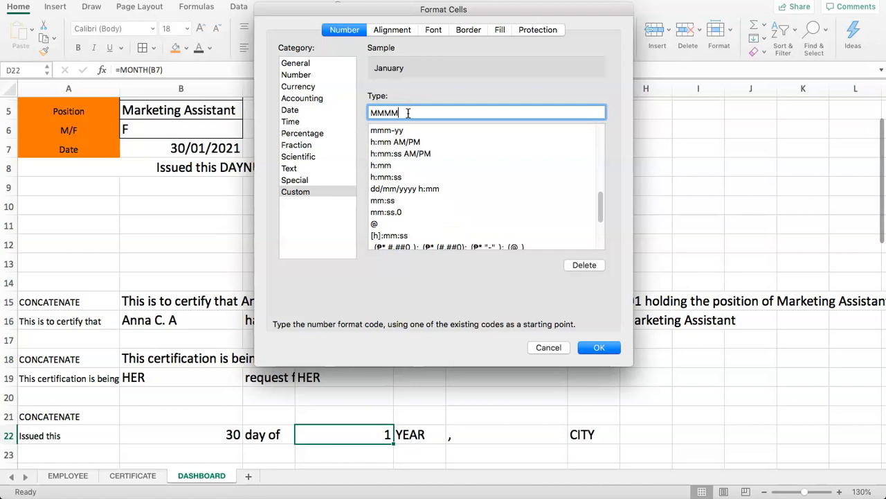
key("Return")
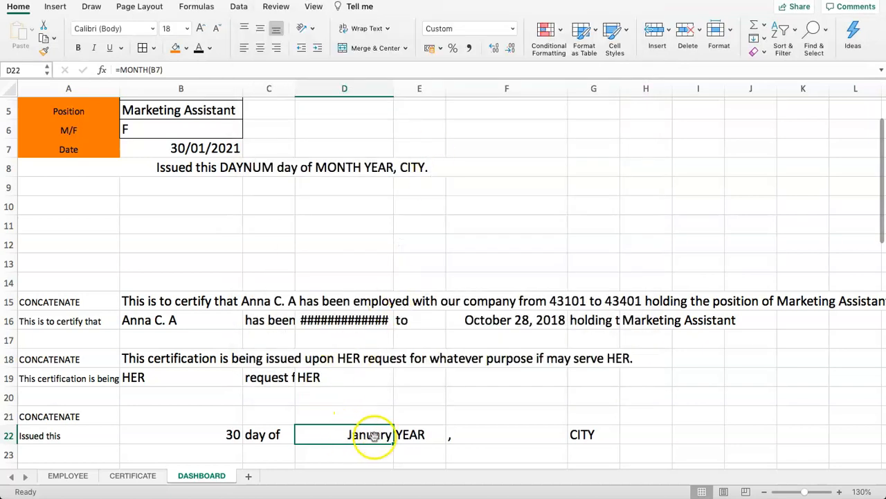
Replace the YEAR placeholder in E22 with =YEAR(B7) to take the year from the Date cell
left_click(417, 435)
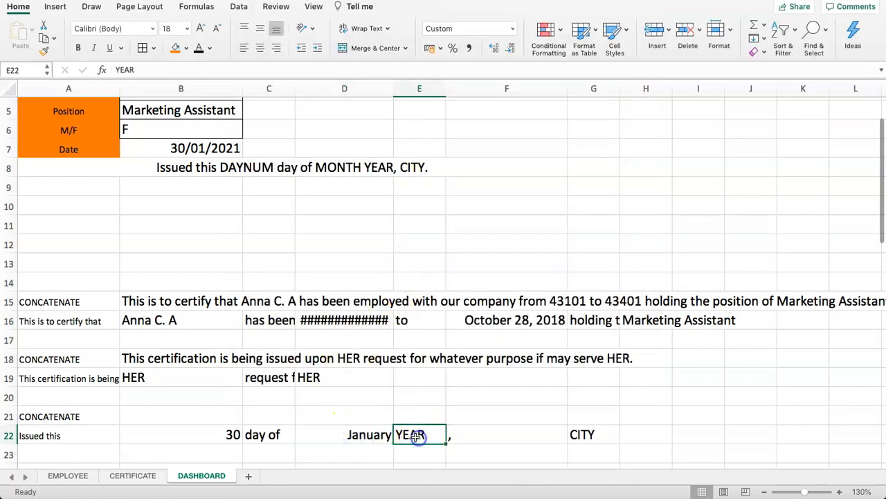
type("=")
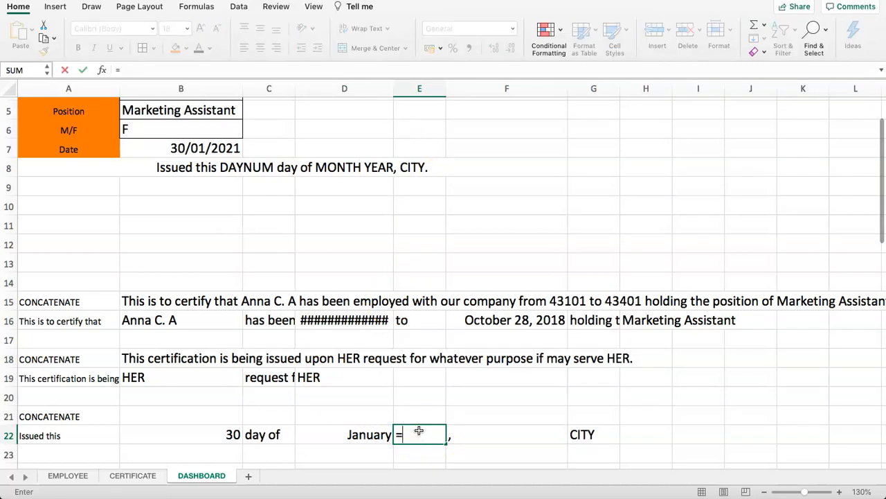
type("YEAR")
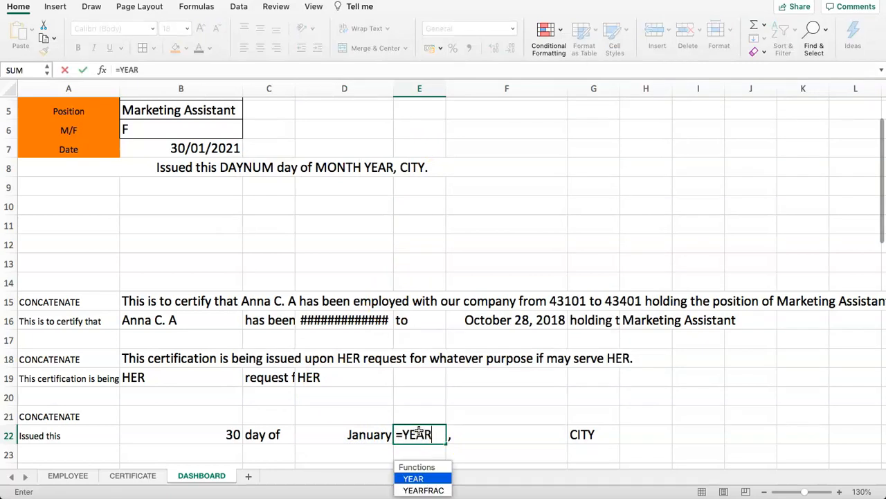
type("(")
left_click(197, 149)
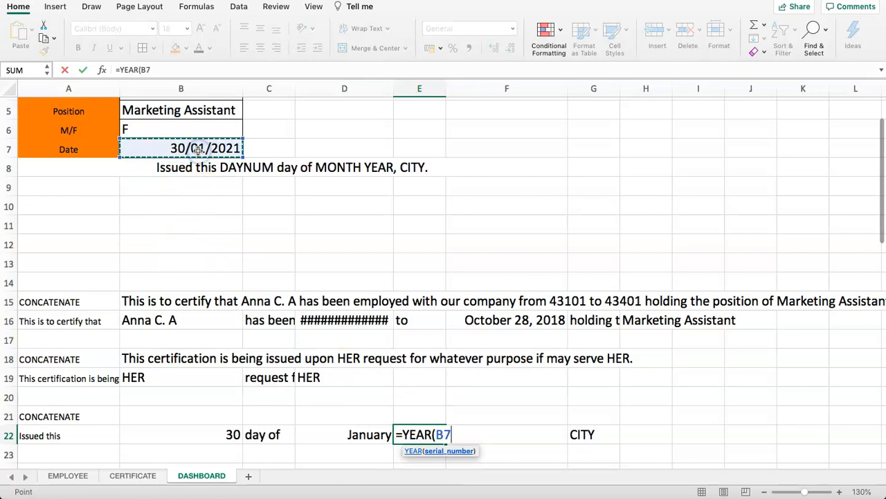
key("Return")
left_click_drag(221, 434, 495, 437)
left_click(494, 436)
left_click(594, 434)
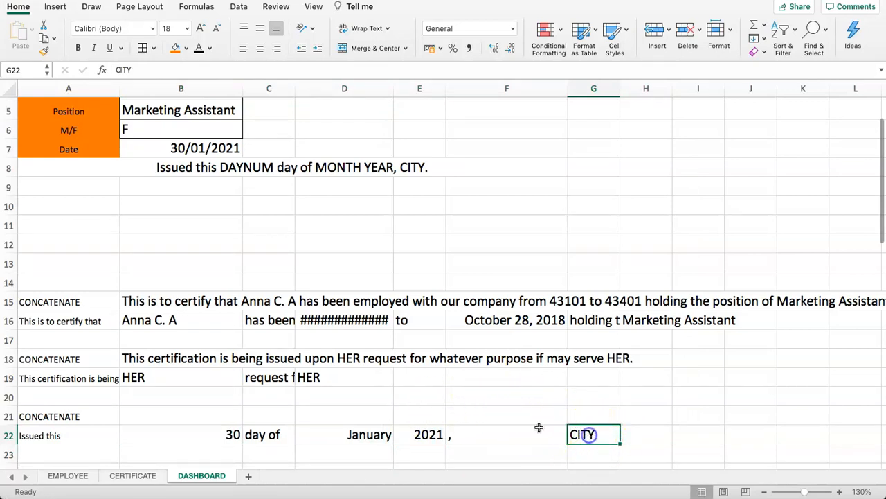
Start a CONCATENATE formula in B21 that joins A22 and B22, with a space " " after each
left_click(207, 409)
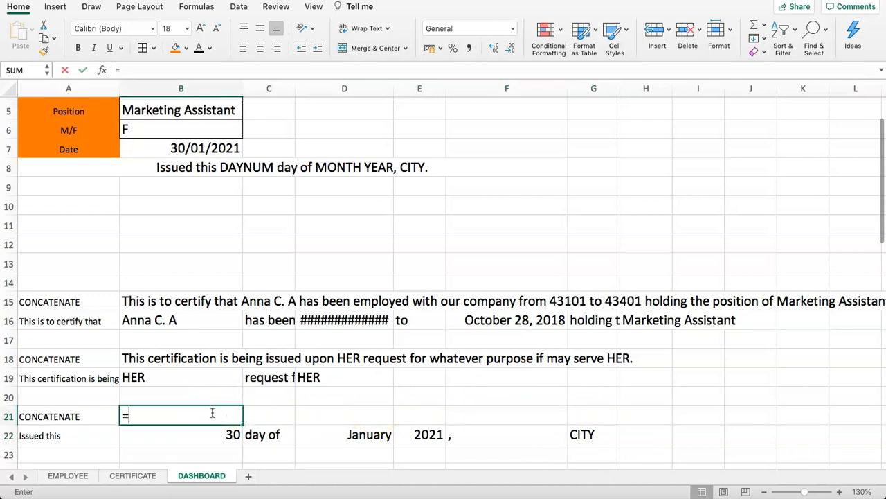
left_click(184, 420)
type("=CONCA")
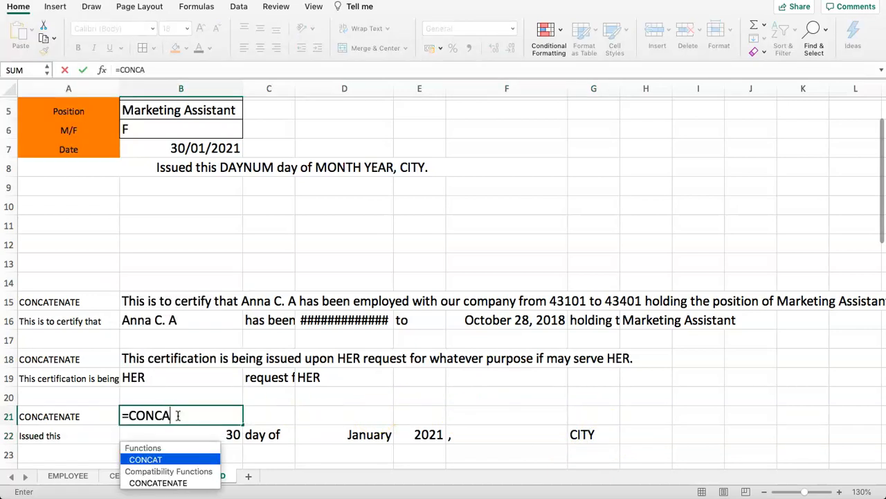
type("TENATE")
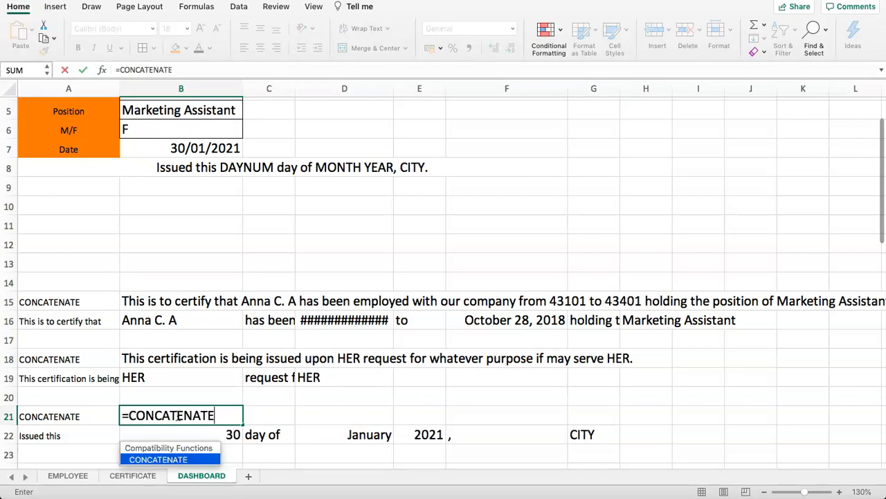
type("(")
left_click(43, 437)
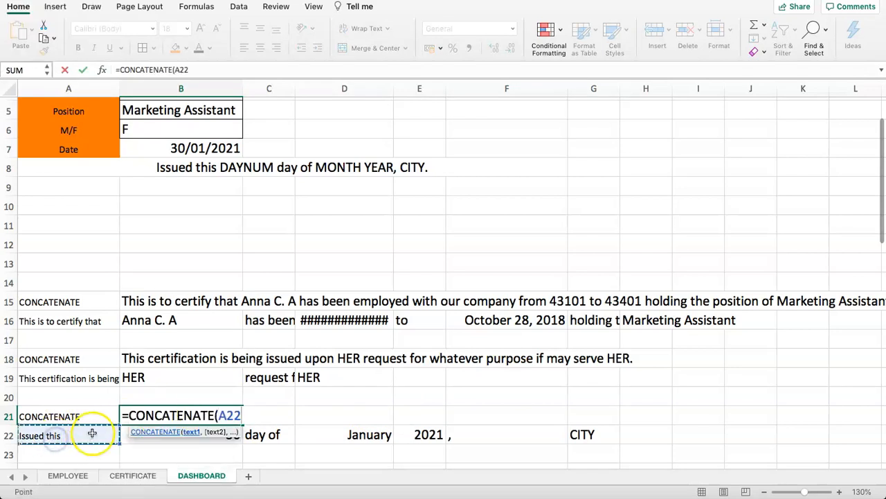
type(",\" \",")
left_click(167, 442)
type(",\" \",")
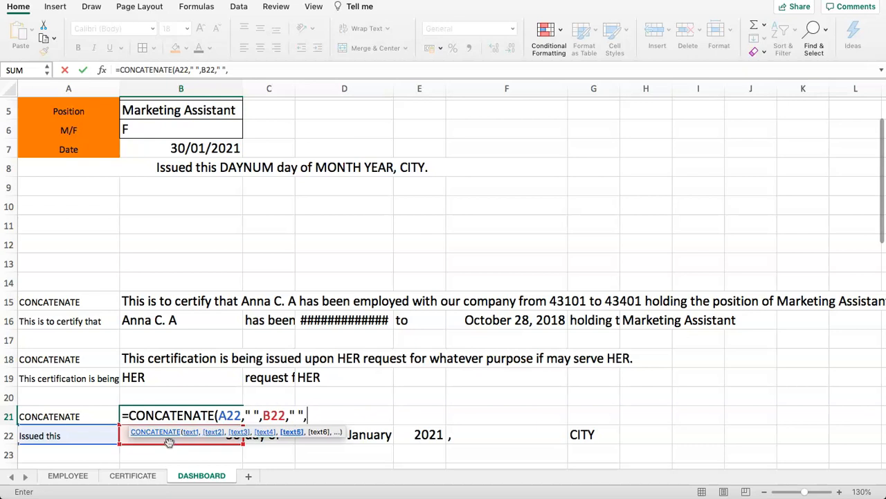
Extend the CONCATENATE formula in B21 with C22, D22 and E22, separated by " " spaces
left_click(269, 441)
type(",")
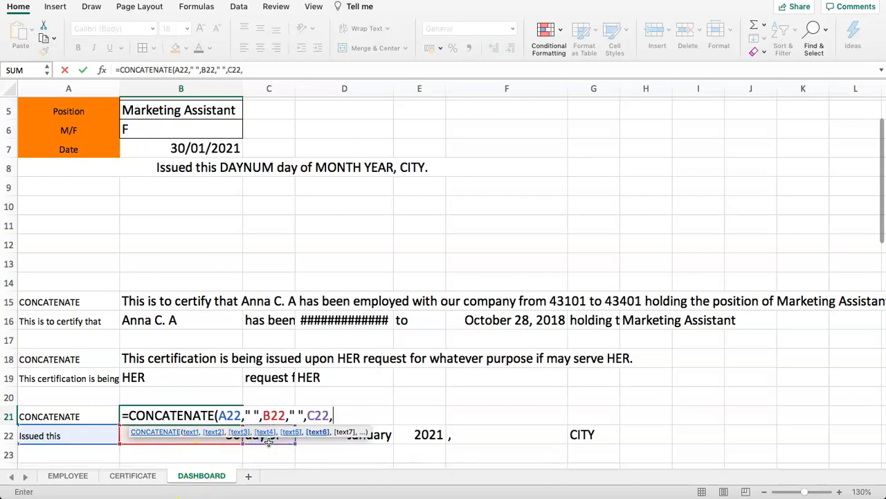
type("\" \",")
left_click(312, 439)
type(",\" \",D22,")
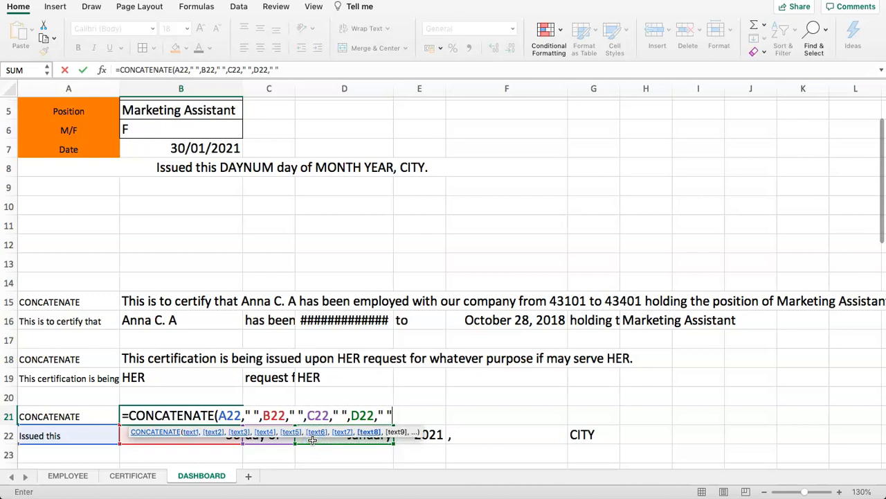
type(",")
left_click(428, 439)
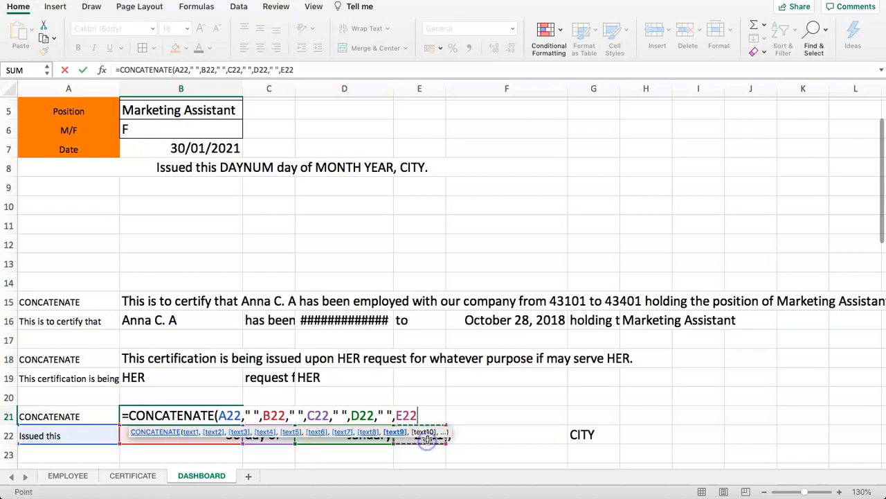
Complete the CONCATENATE formula in B21 with F22, a space " ", G22 and a closing period "."
type(",")
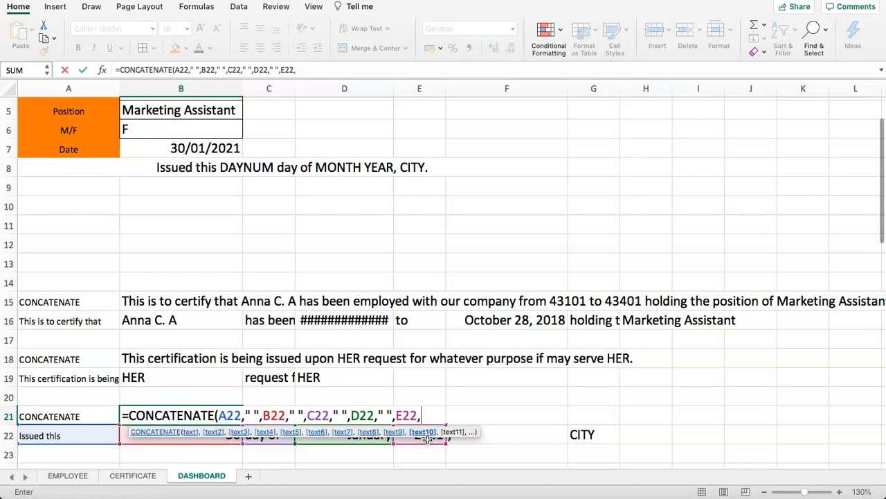
left_click(488, 440)
left_click(515, 443)
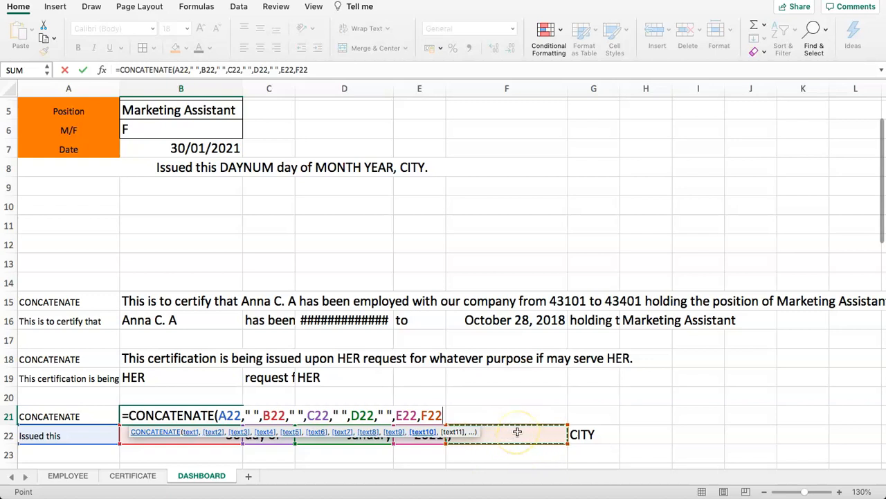
type(",")
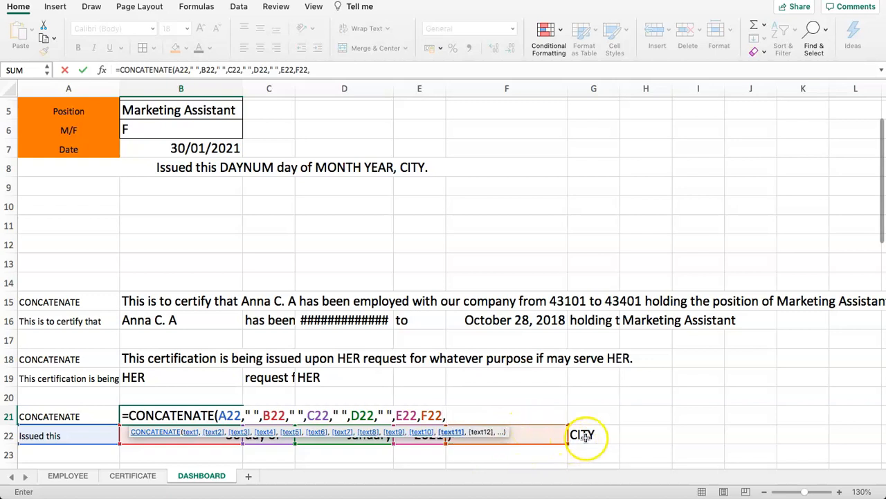
type("\" \",")
left_click(591, 431)
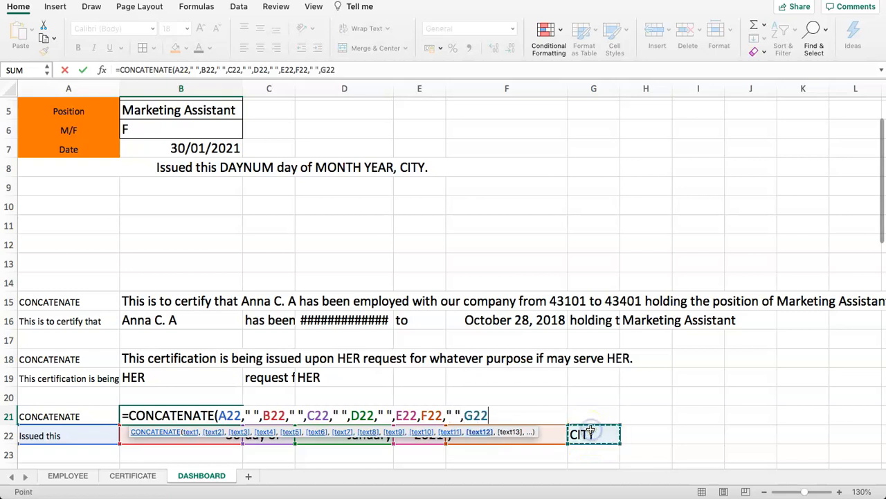
type(",\".")
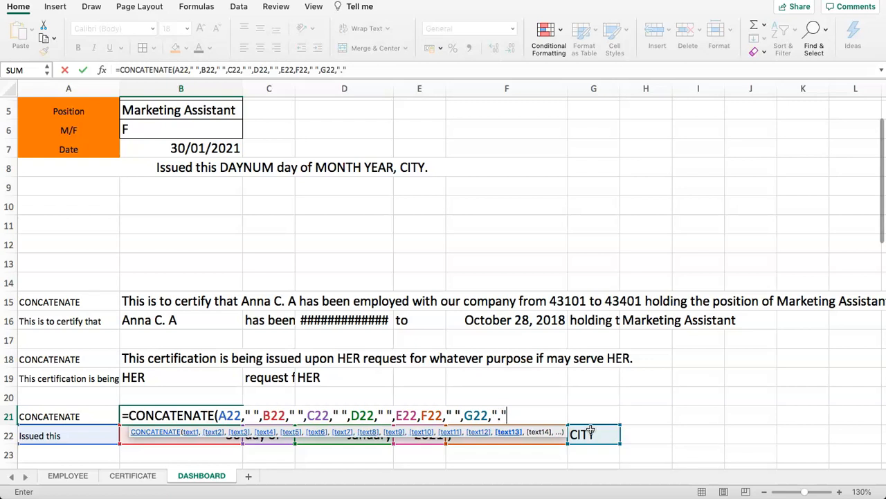
key("Return")
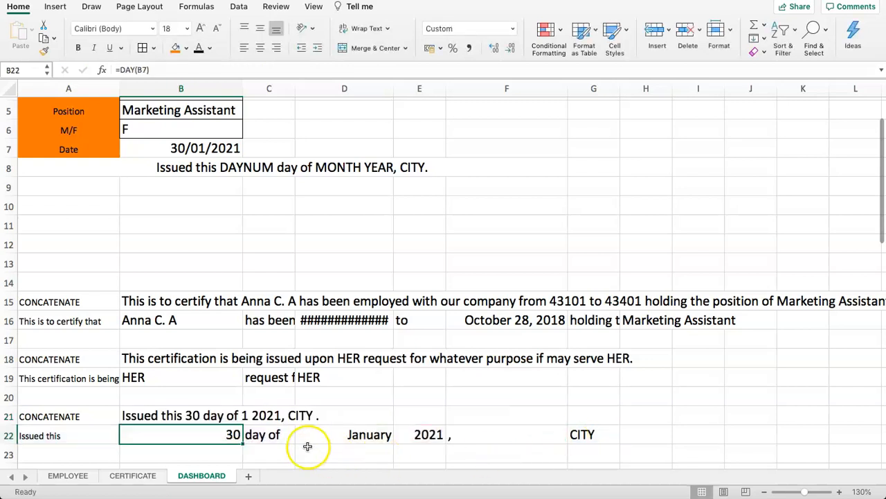
Delete the trailing space after CITY in G22 so the period directly follows the word
left_click(267, 415)
left_click(305, 414)
left_click(592, 435)
double_click(592, 435)
key("BackSpace")
key("Return")
left_click(346, 414)
Link the issue-date line in A16 of the CERTIFICATE sheet to the CONCATENATE sentence with =DASHBOARD!B21
left_click(187, 414)
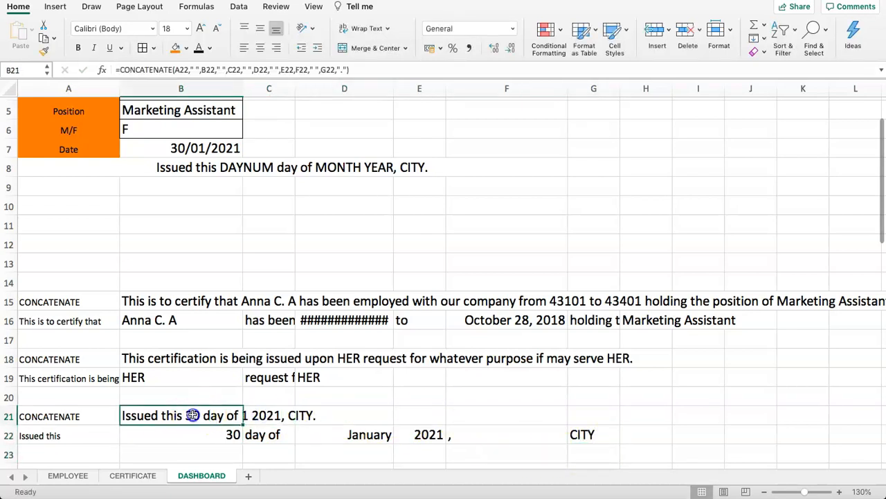
key("ctrl+c")
left_click(132, 475)
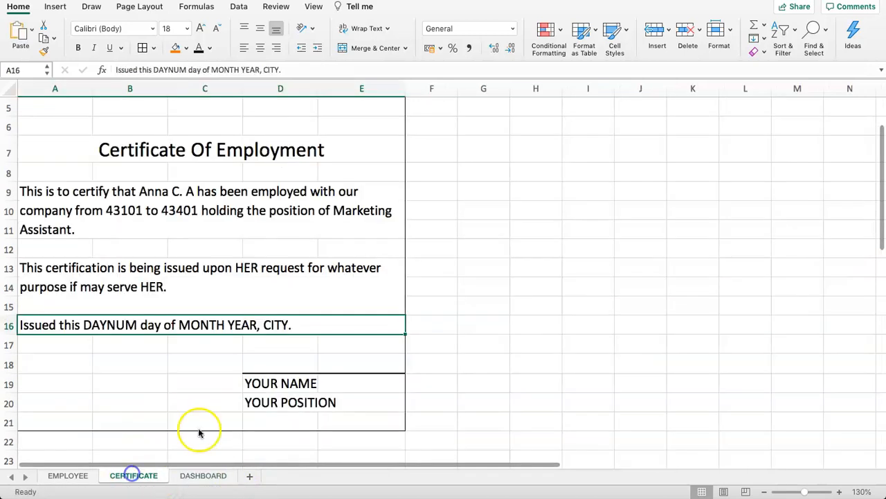
left_click(164, 356)
left_click(101, 326)
type("=")
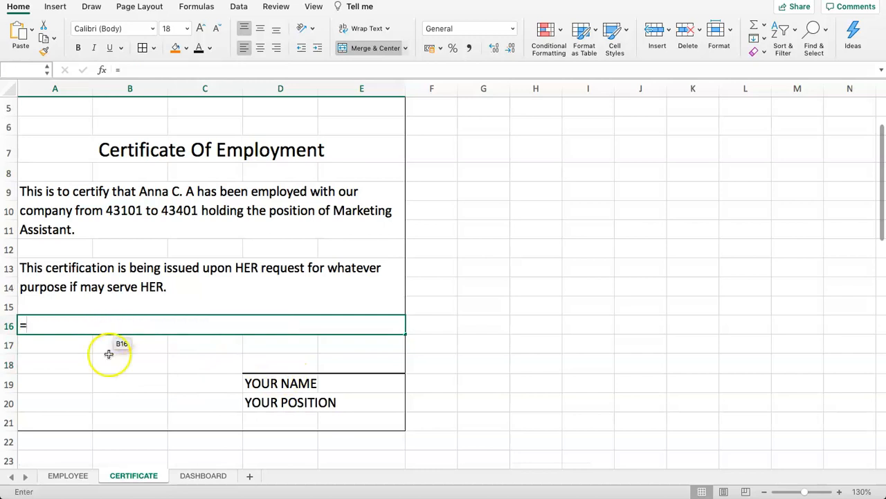
left_click(196, 475)
left_click(159, 432)
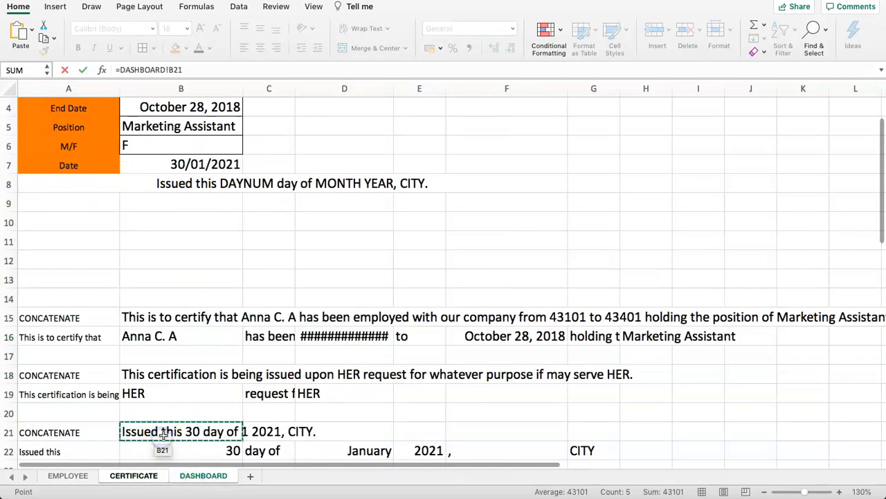
key("Return")
left_click(137, 350)
left_click(133, 328)
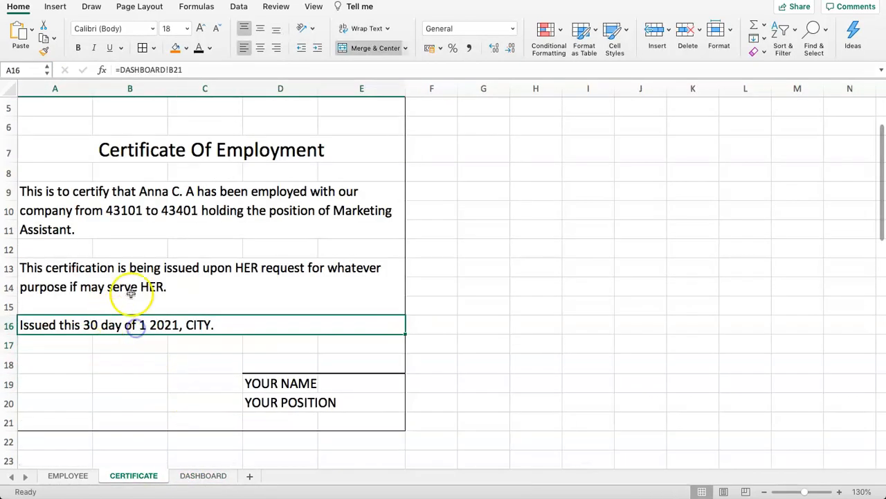
Widen column D on the DASHBOARD sheet slightly so the full begin date in D16 fits
left_click(162, 220)
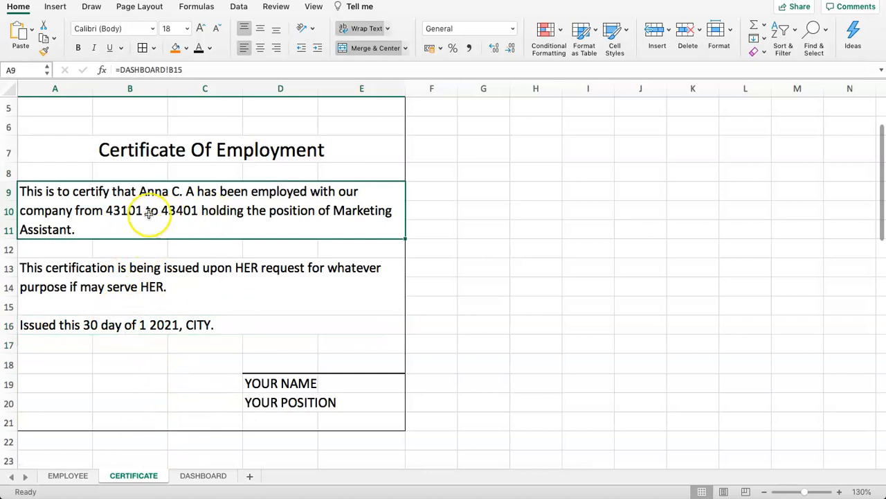
left_click(190, 474)
scroll(283, 340, "down", 3)
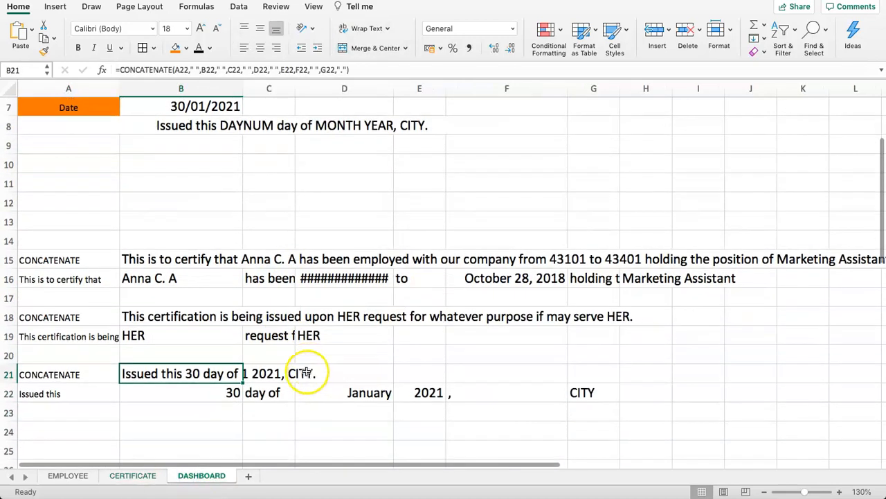
left_click(319, 278)
left_click_drag(394, 88, 402, 88)
left_click(356, 301)
left_click(338, 273)
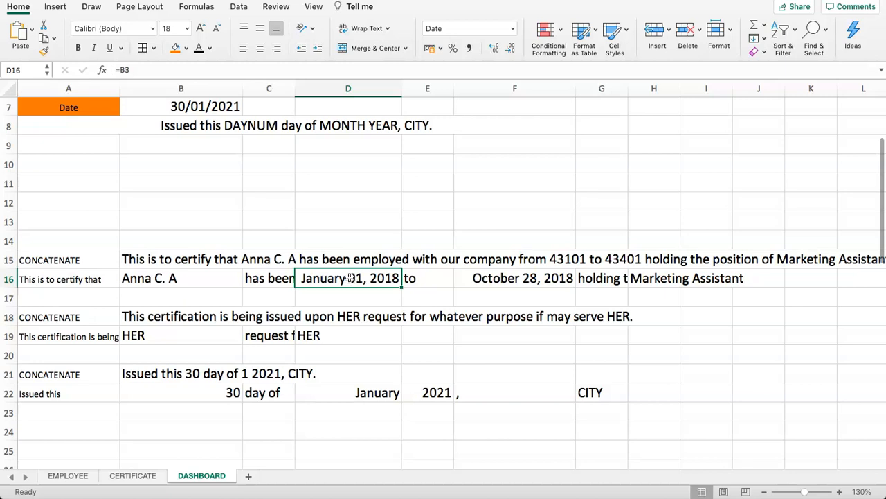
Convert the begin date to text in D17 with =TEXT(B3,"MMMM DD, YYYY")
scroll(319, 273, "up", 6)
left_click_drag(188, 147, 195, 166)
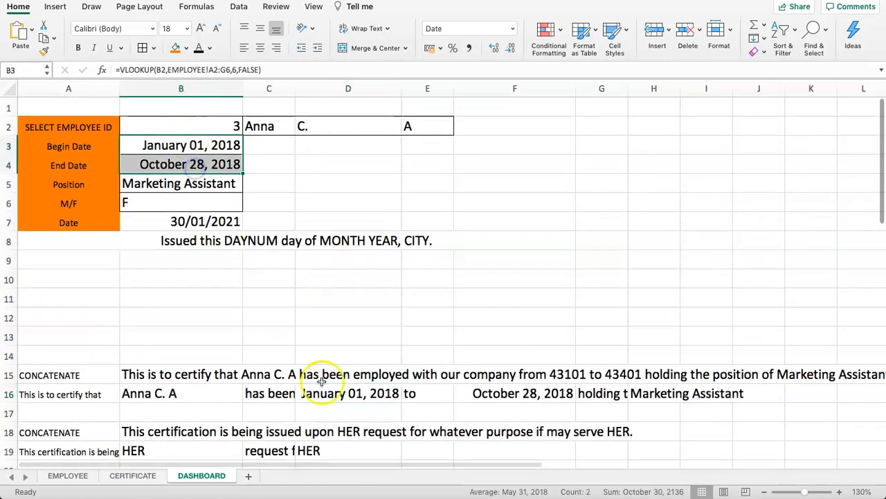
left_click(341, 393)
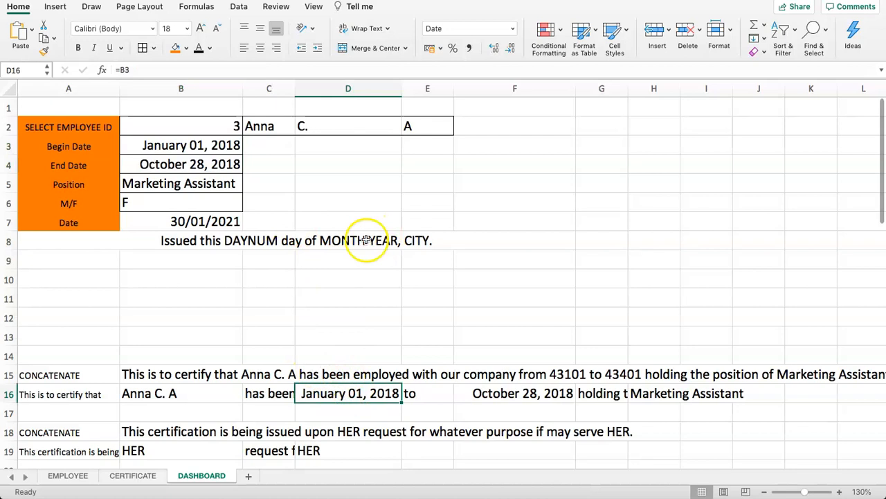
left_click(206, 149)
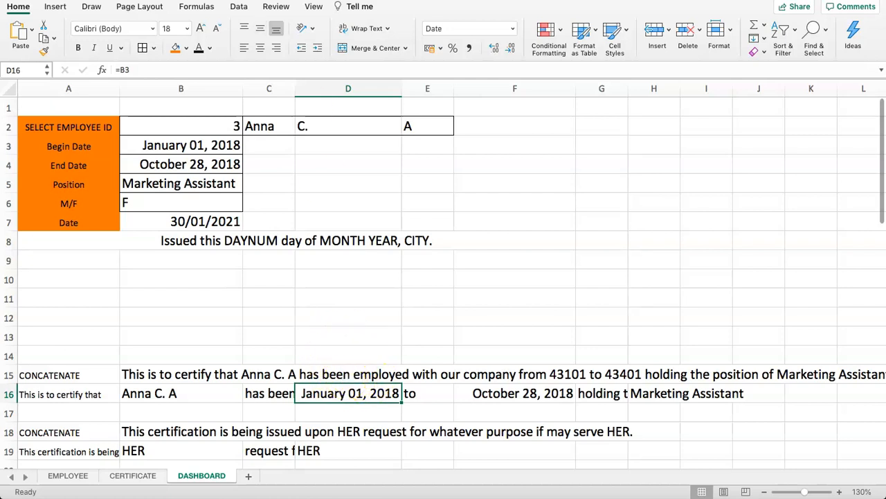
left_click(325, 408)
type("=T")
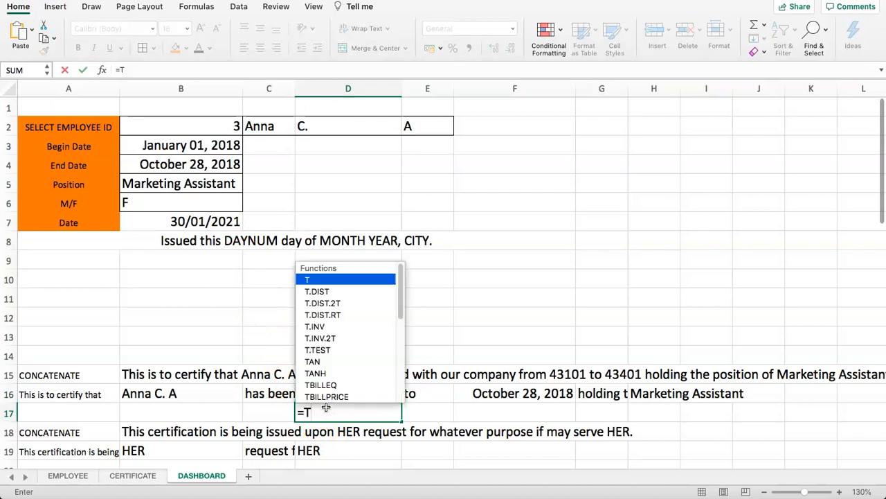
type("EXT(")
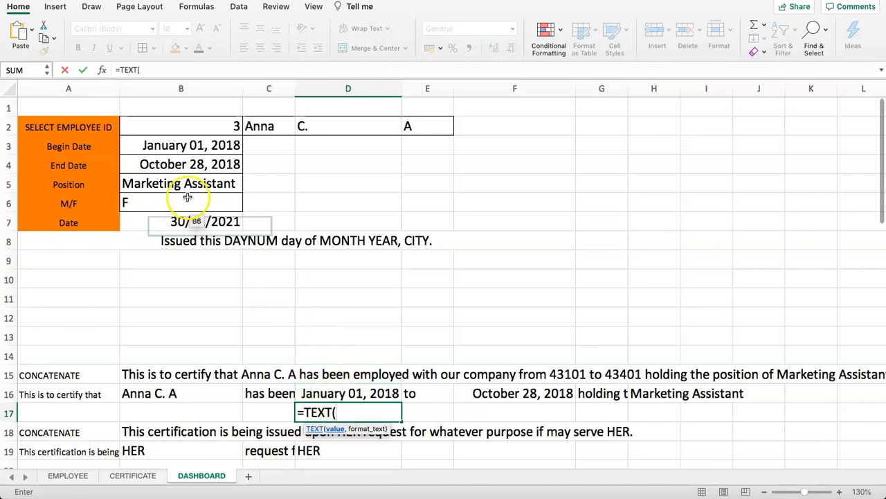
left_click(172, 147)
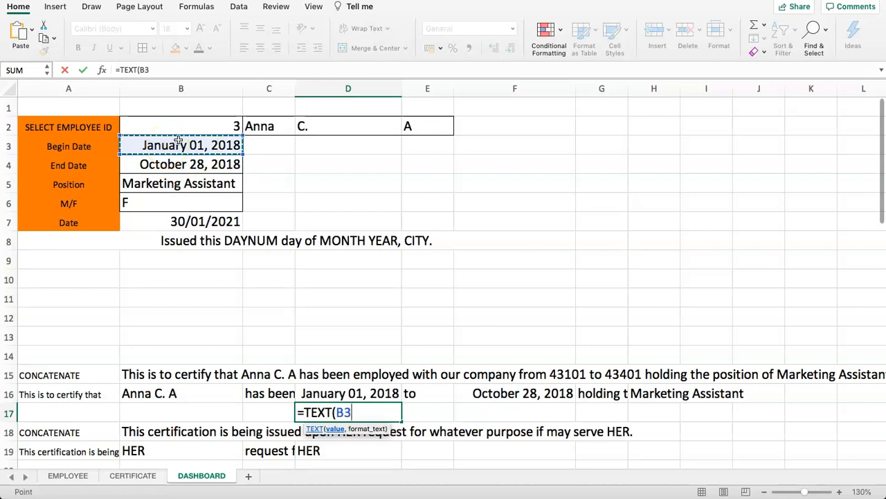
type(",\"MMMM DD, YYYY")
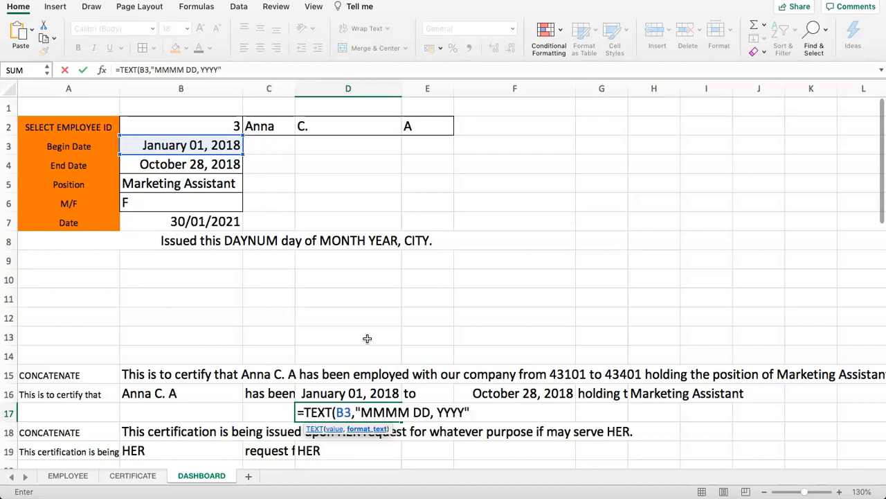
type(")")
key("Return")
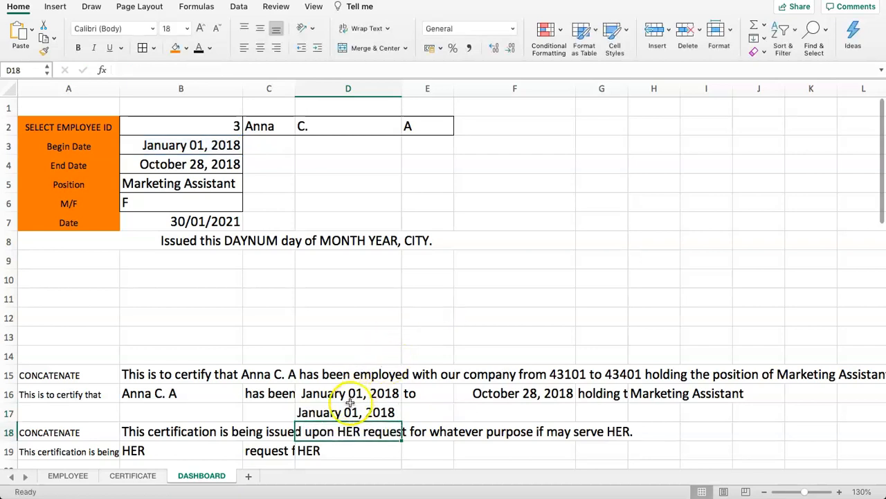
Move the TEXT formula from D17 into D16, replacing the plain reference to B3
left_click(350, 410)
left_click_drag(227, 70, 100, 71)
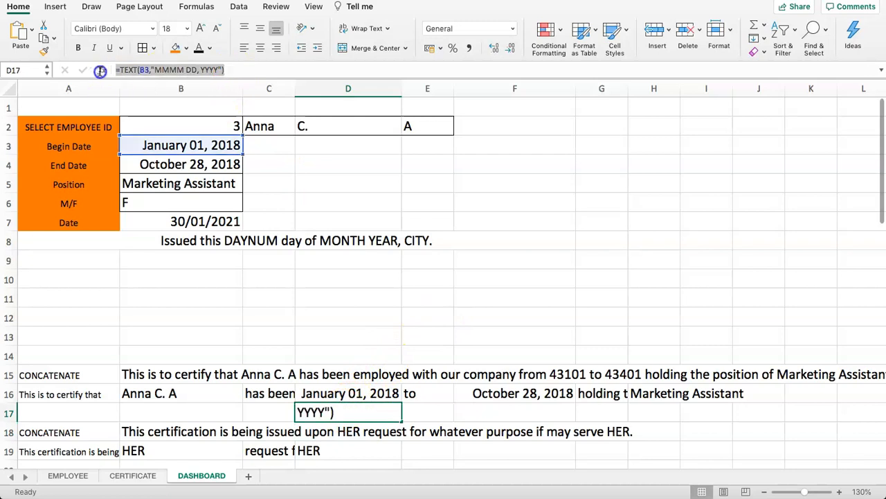
key("BackSpace")
left_click(342, 399)
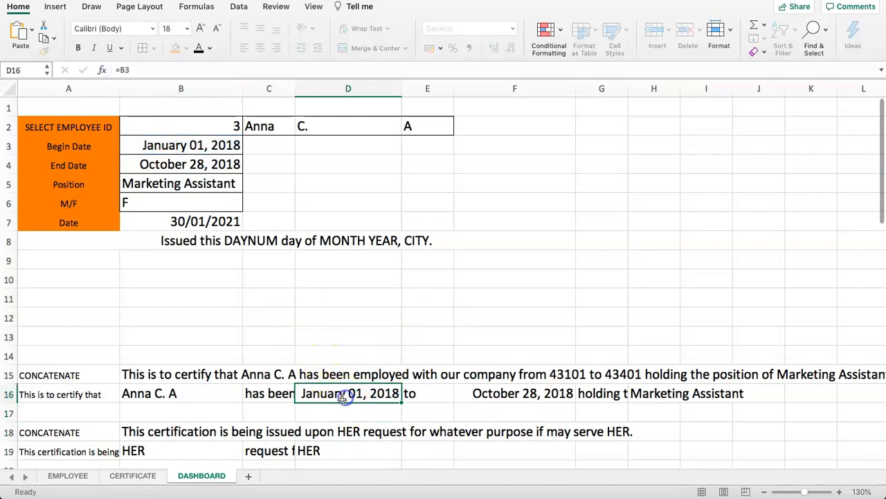
key("super+v")
key("Return")
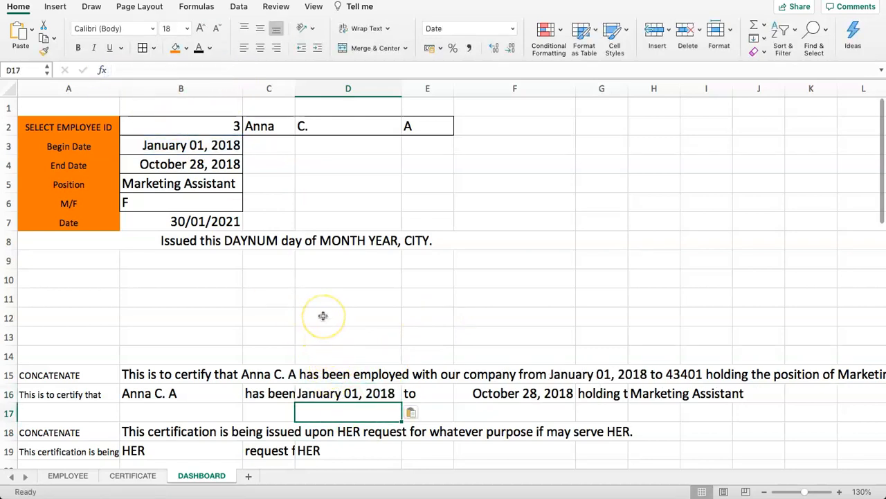
Replace the end date reference in F16 with =TEXT(B4,"MMMM DD, YYYY")
left_click(323, 315)
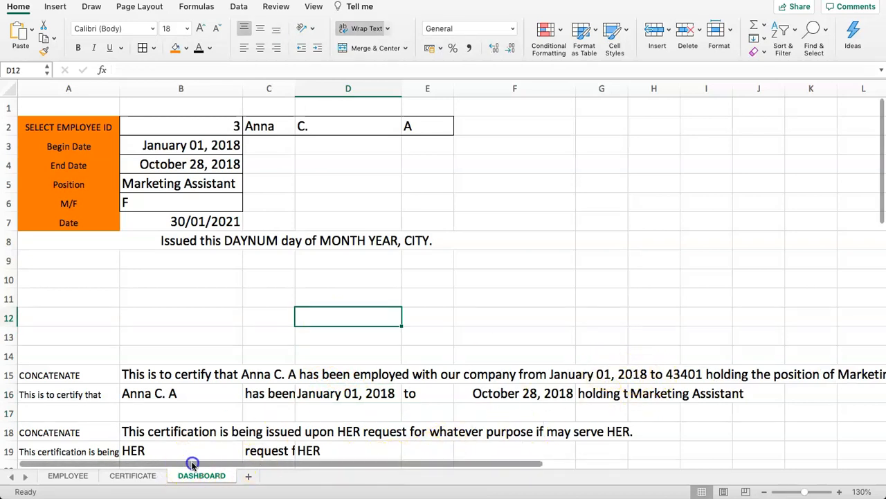
left_click_drag(192, 464, 271, 462)
left_click(532, 377)
left_click(461, 374)
left_click(403, 405)
left_click(400, 395)
left_click_drag(390, 465, 290, 461)
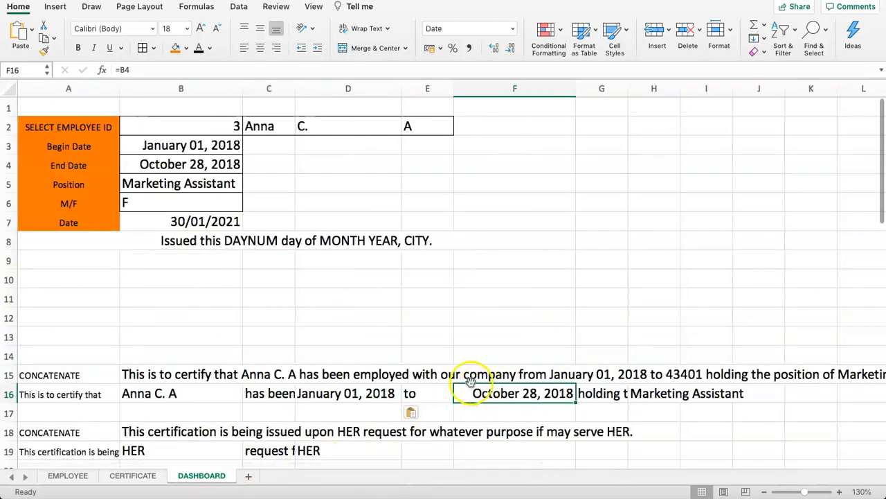
type("=TEXT(")
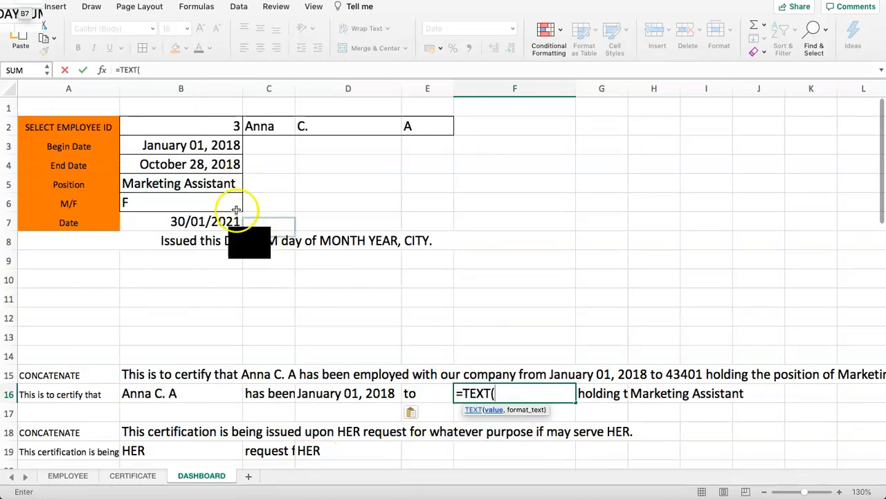
left_click(180, 165)
type(",\"MMMM DD, YYYY")
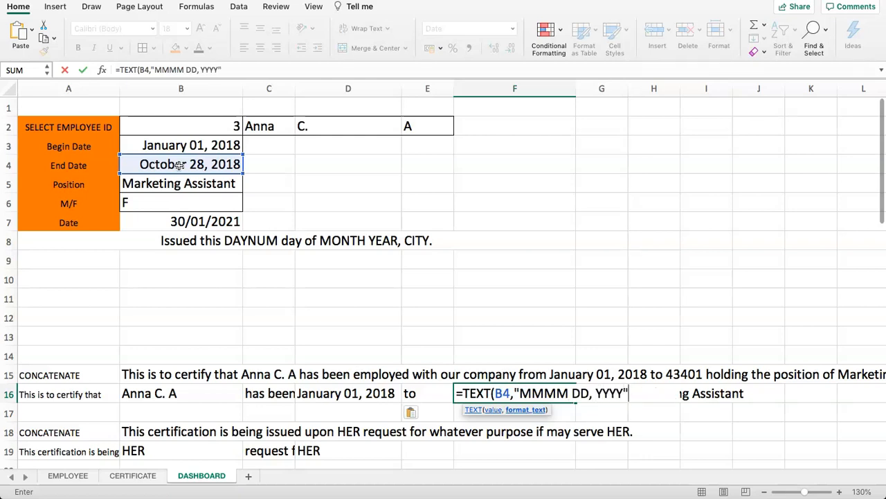
type(")")
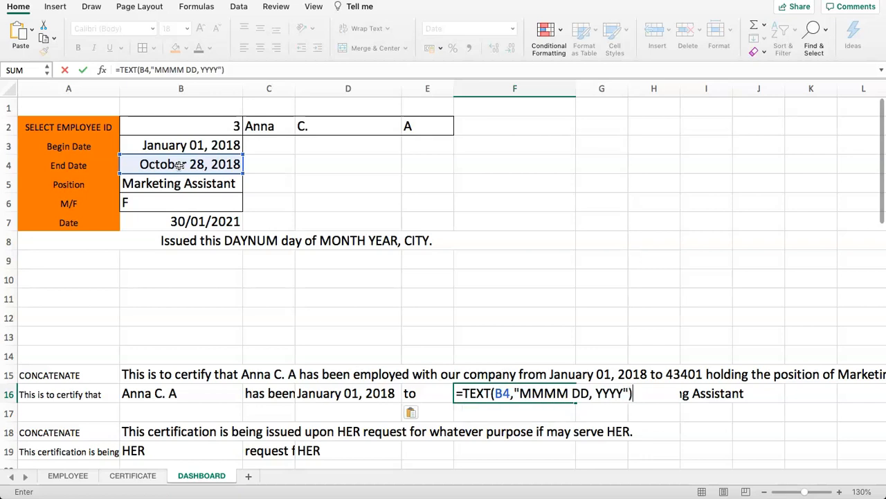
key("Return")
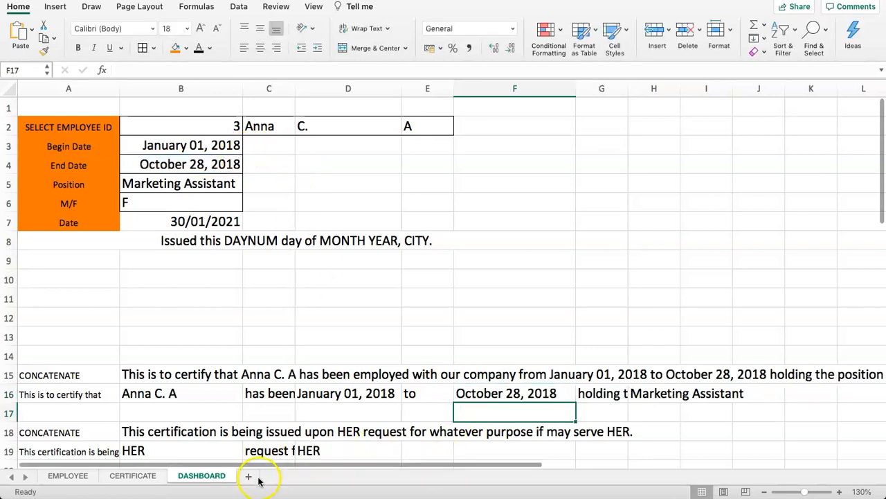
Review the B15 sentence and check how the dates read in the CERTIFICATE sheet's paragraphs
left_click_drag(267, 464, 233, 463)
left_click(131, 375)
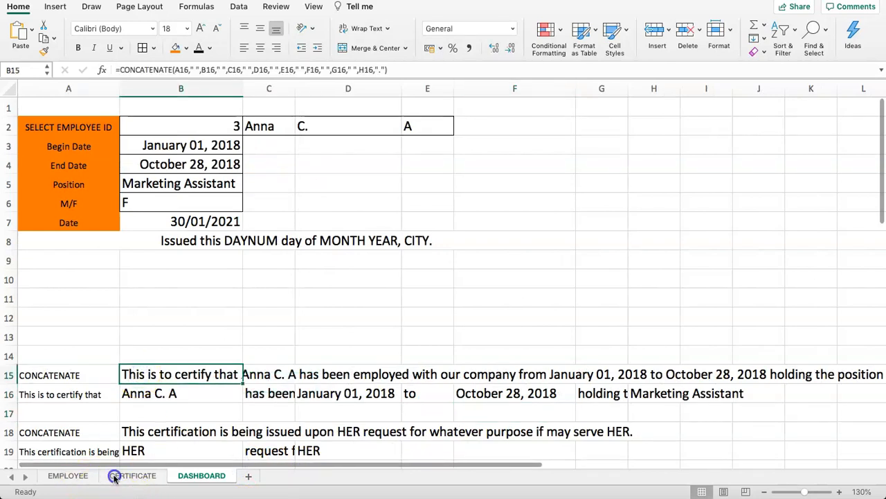
left_click(114, 476)
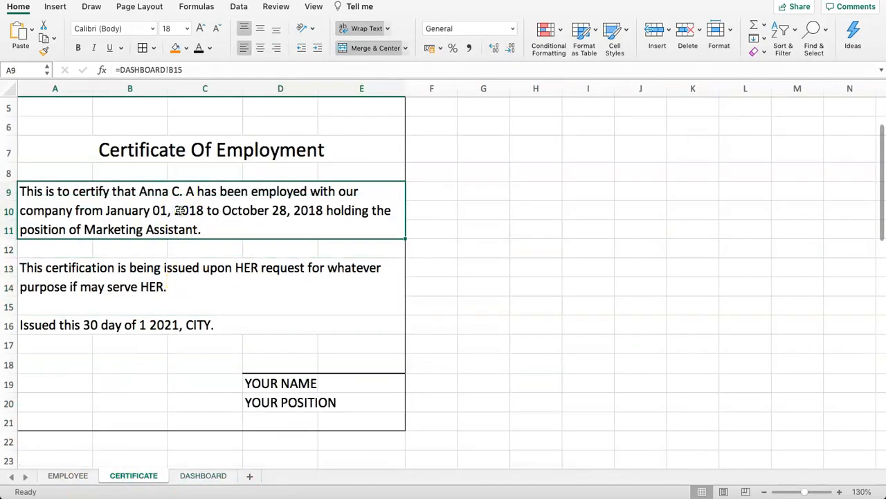
left_click_drag(187, 228, 150, 322)
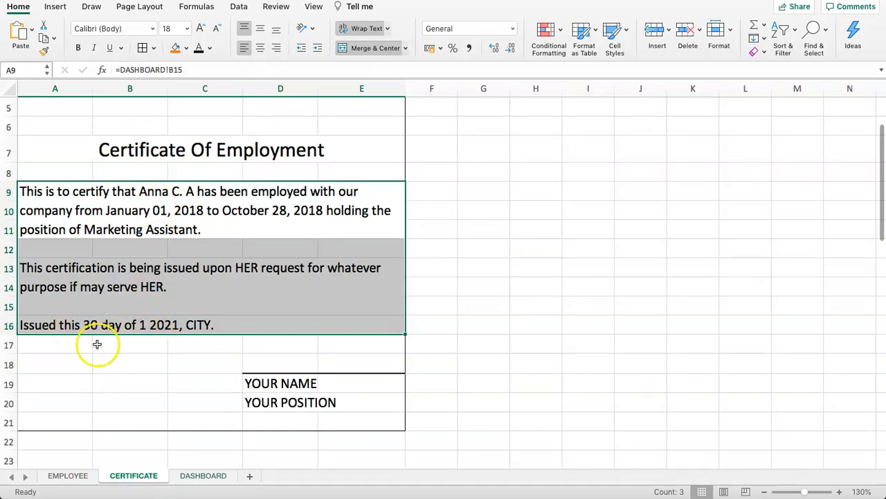
left_click(135, 330)
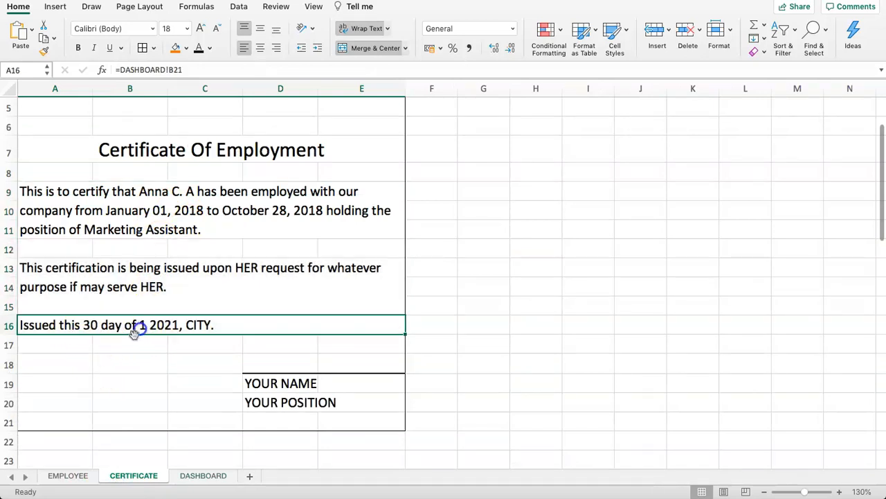
Wrap the month formula in D22 of the DASHBOARD sheet as =TEXT(MONTH(B7),"MMMM")
left_click(203, 475)
scroll(356, 312, "down", 2)
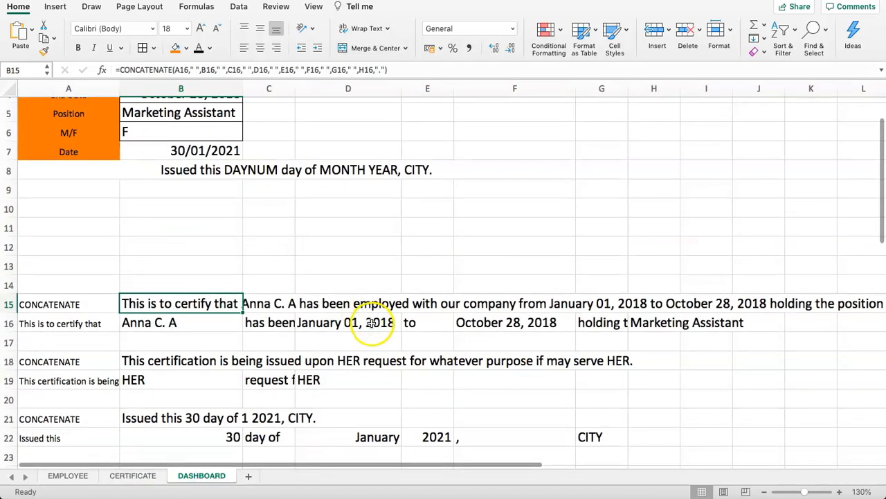
scroll(371, 323, "down", 3)
left_click(362, 372)
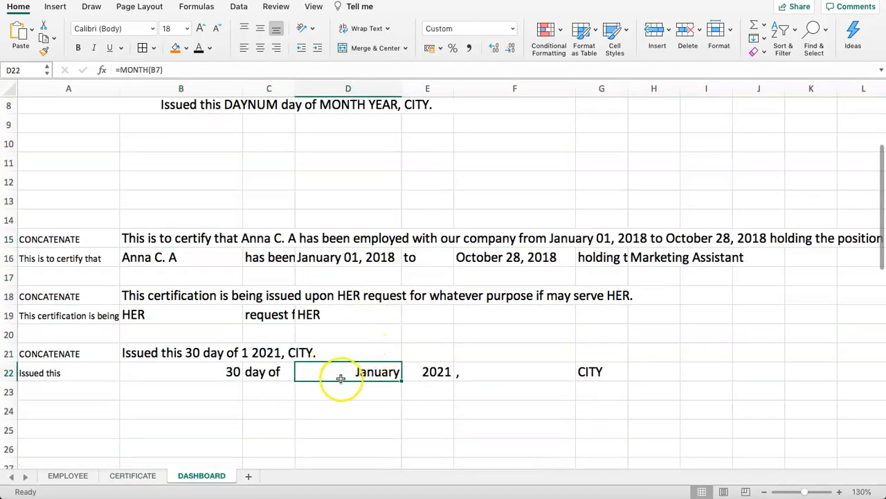
left_click(121, 69)
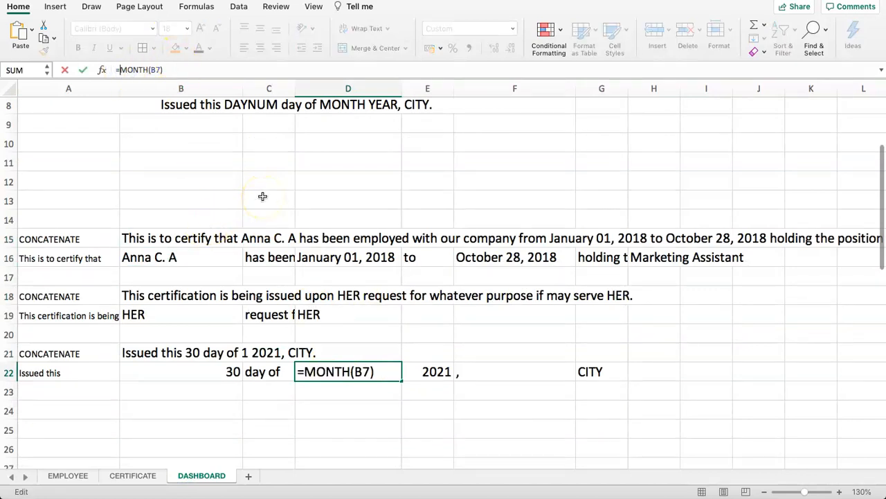
type("TEXT(")
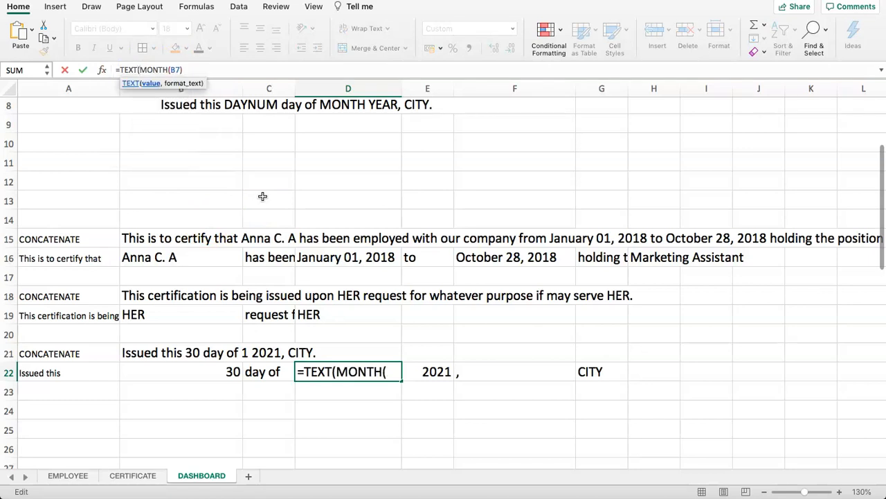
left_click(198, 68)
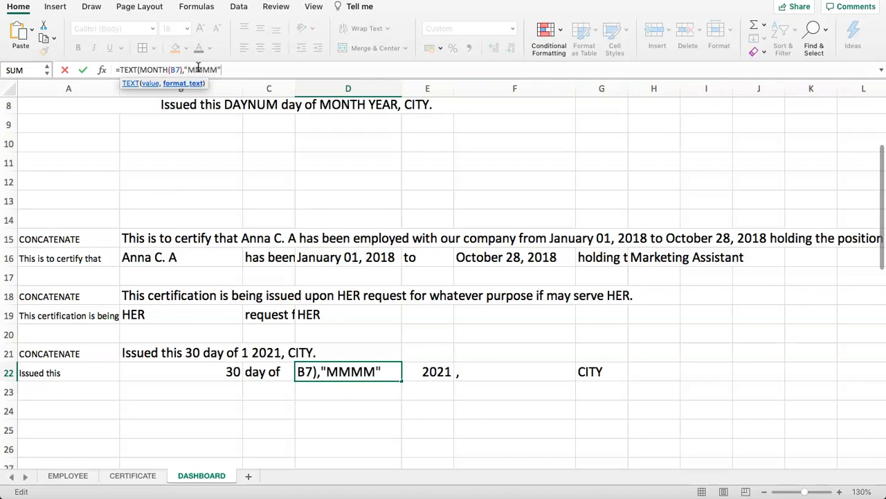
key("Return")
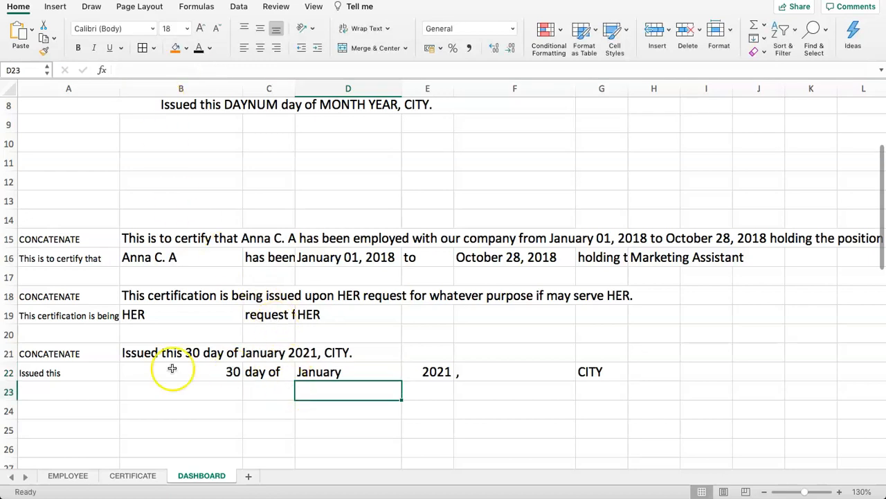
Check the month formula in D22 and how the issue date and other sentences read on the CERTIFICATE sheet
left_click_drag(165, 351, 337, 374)
left_click(337, 373)
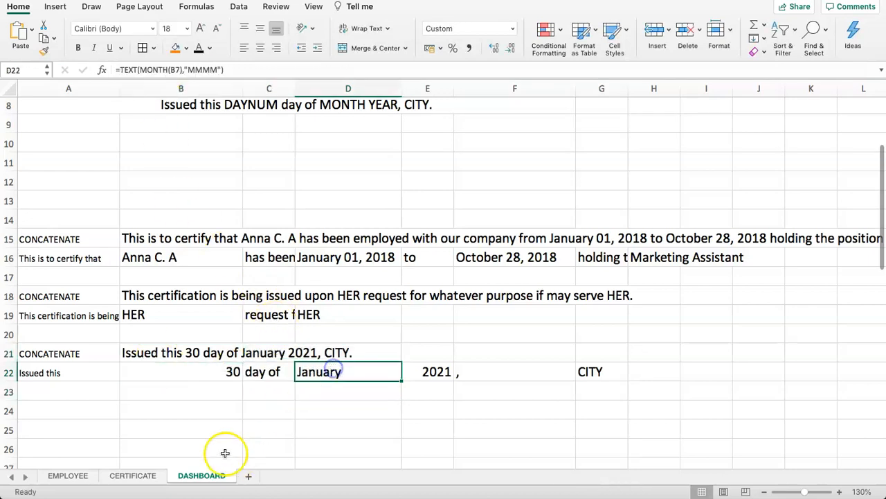
left_click(134, 475)
left_click(173, 191)
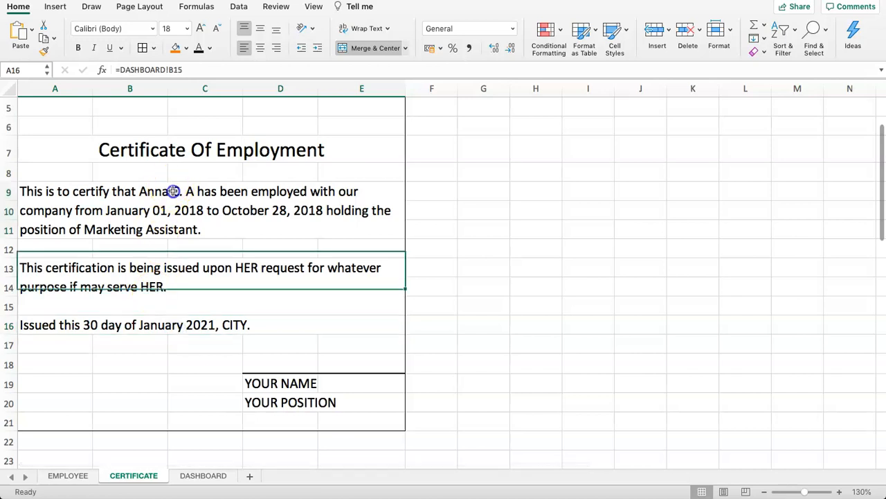
scroll(173, 201, "up", 3)
scroll(194, 256, "down", 4)
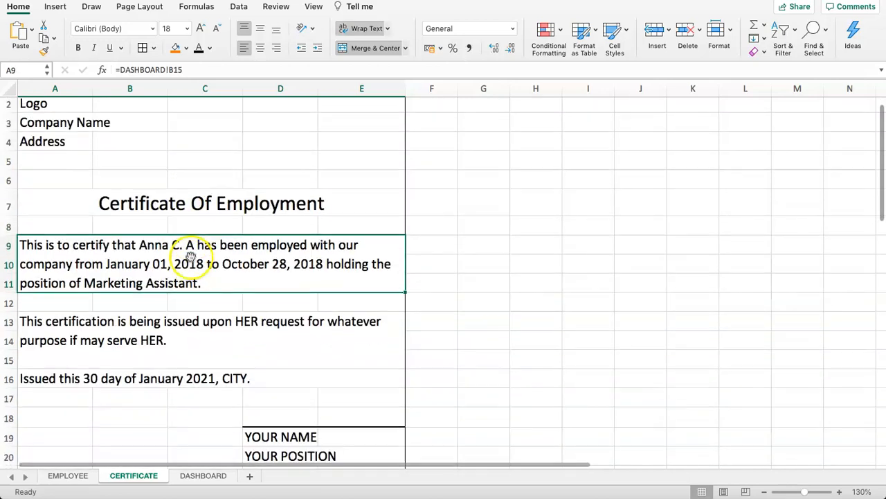
scroll(187, 263, "up", 1)
scroll(165, 239, "up", 1)
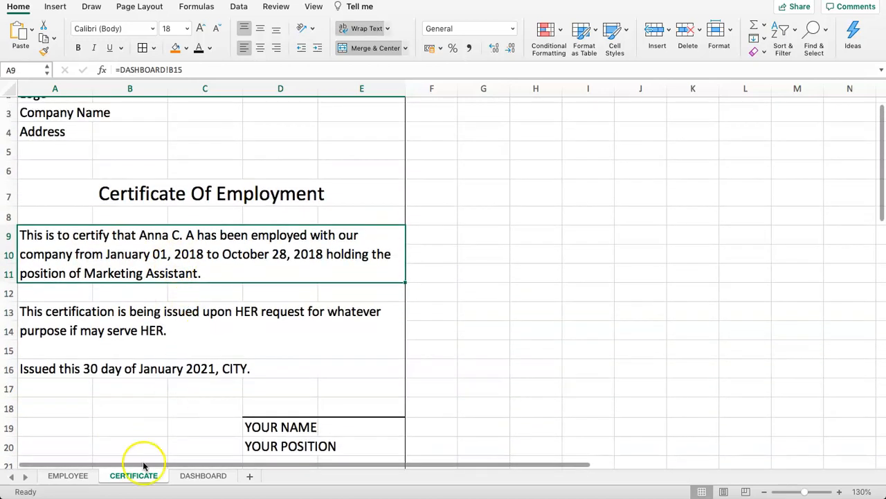
Choose employee ID 1 in B2 of the DASHBOARD sheet
left_click(194, 476)
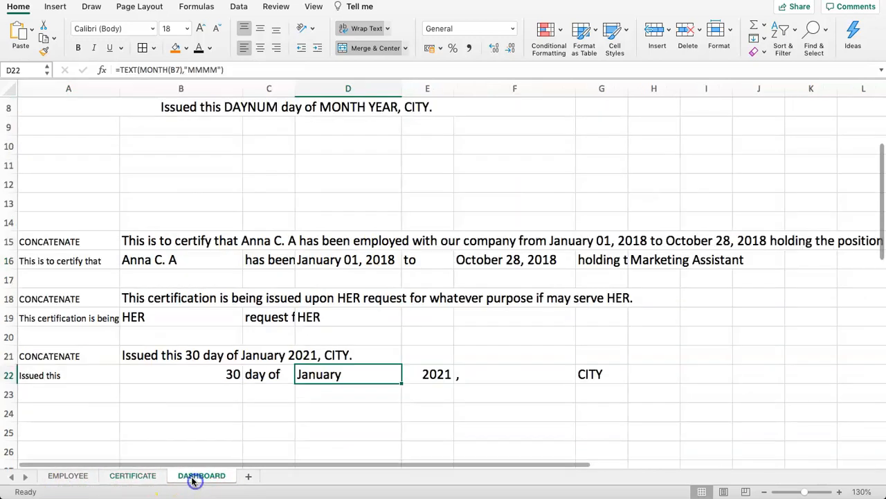
left_click(133, 264)
scroll(113, 239, "up", 5)
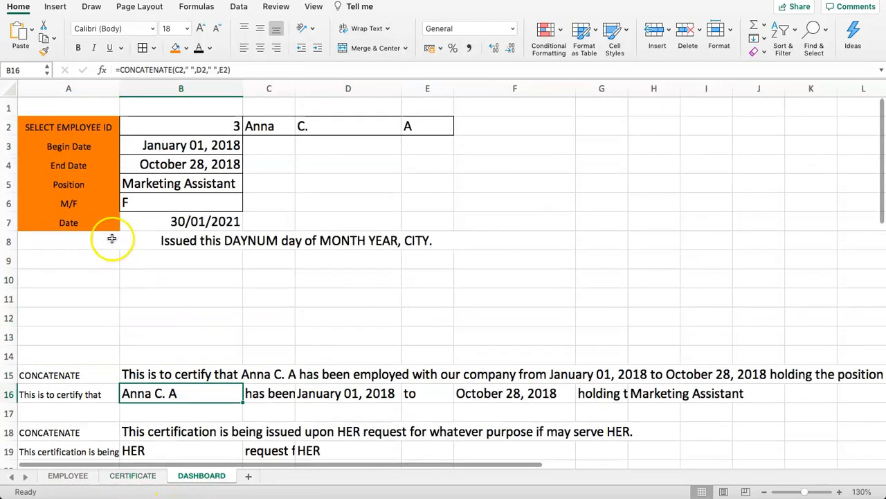
left_click(217, 152)
left_click(203, 196)
left_click(217, 125)
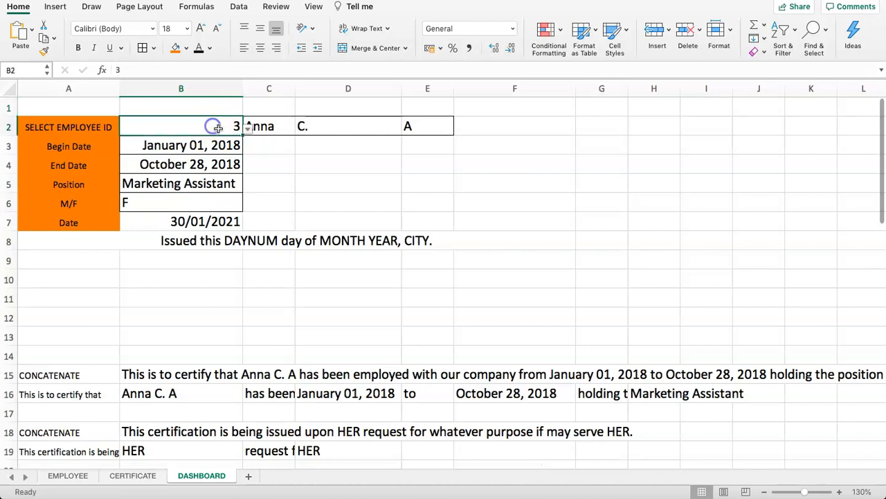
left_click(248, 126)
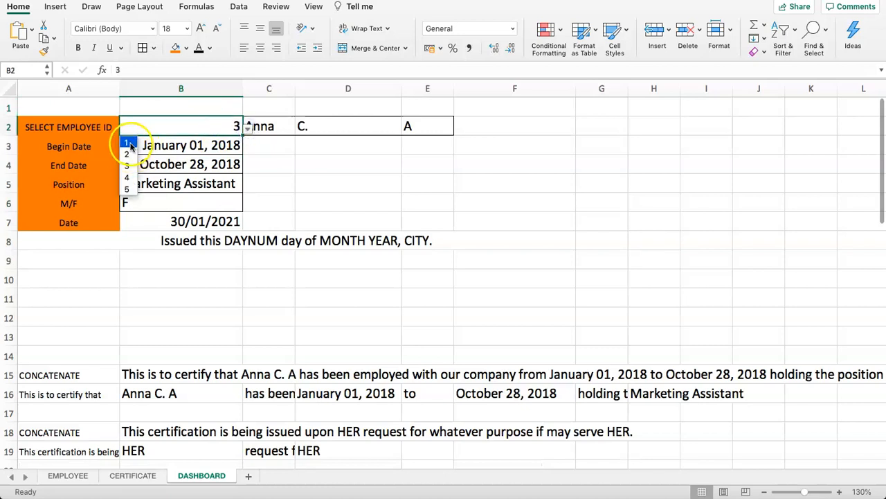
left_click(129, 144)
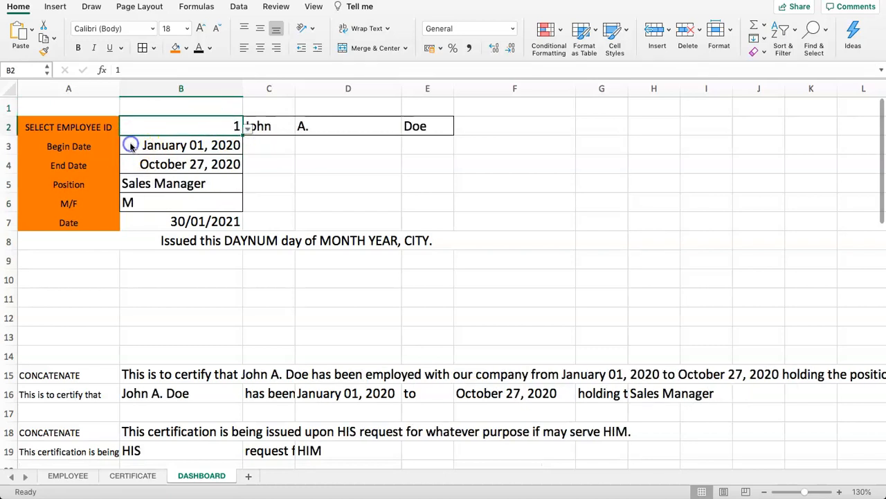
Read the CERTIFICATE paragraphs for the chosen employee and examine the employee ID 5 record on the EMPLOYEE sheet
left_click(135, 475)
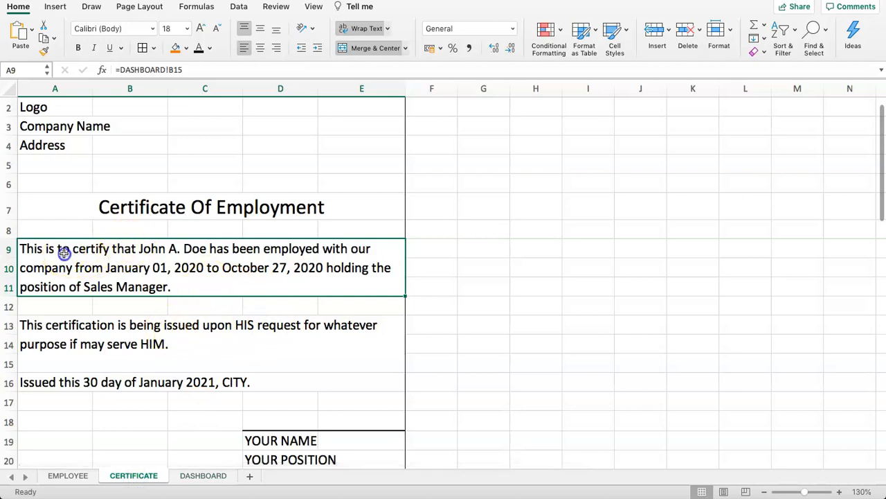
scroll(168, 337, "down", 1)
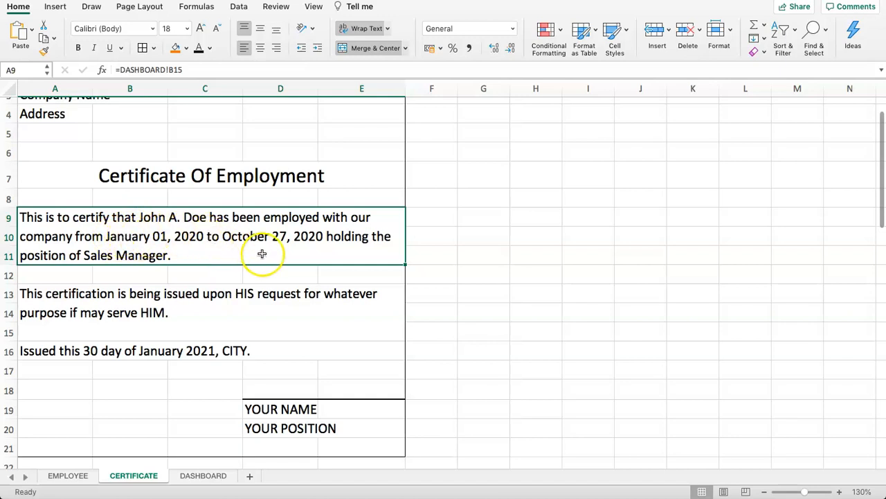
left_click(58, 476)
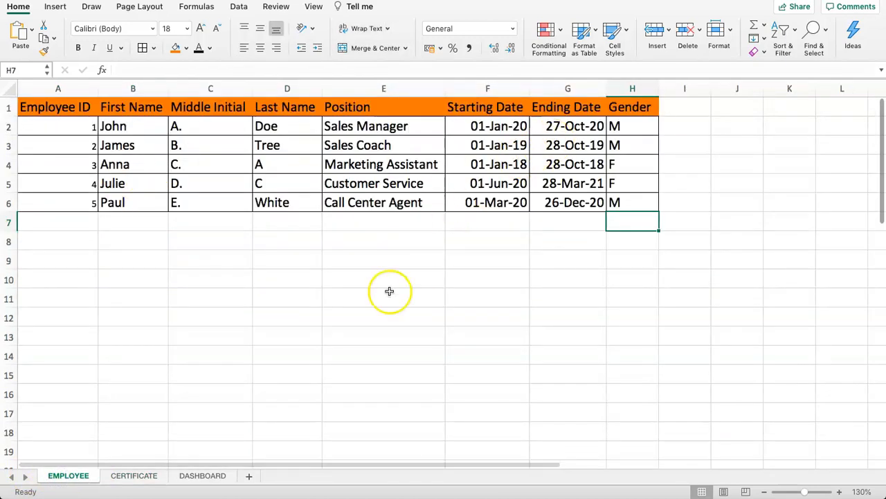
left_click_drag(114, 202, 443, 202)
Choose employee ID 5 in B2 of the DASHBOARD sheet and review the name, dates, position and gender fields
left_click(184, 476)
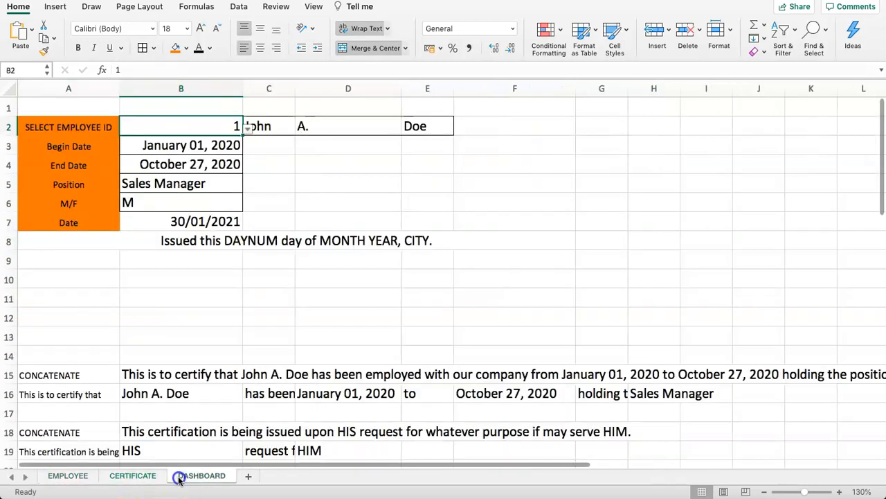
left_click(247, 129)
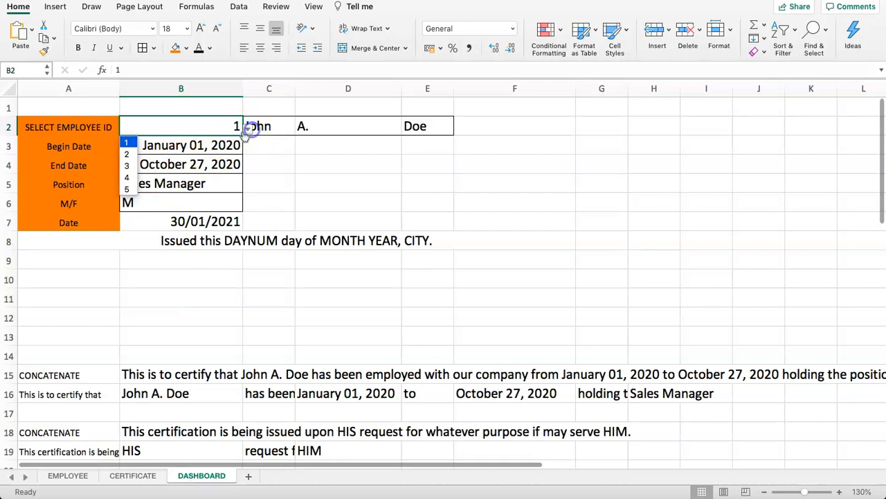
left_click(132, 191)
left_click(277, 182)
left_click_drag(282, 130, 424, 132)
left_click(249, 189)
left_click_drag(182, 150, 189, 202)
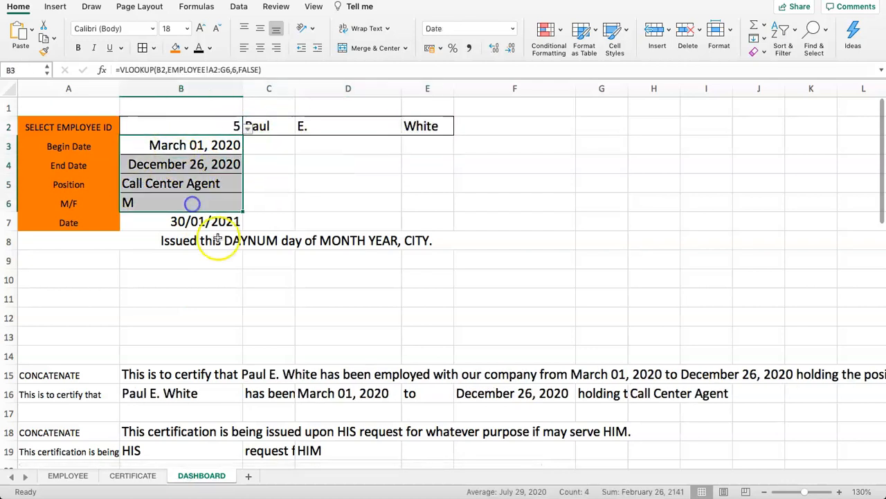
Check all three CERTIFICATE paragraphs for employee ID 5 and compare them with that employee's record on the EMPLOYEE sheet
left_click(131, 475)
left_click(146, 290)
left_click(224, 321)
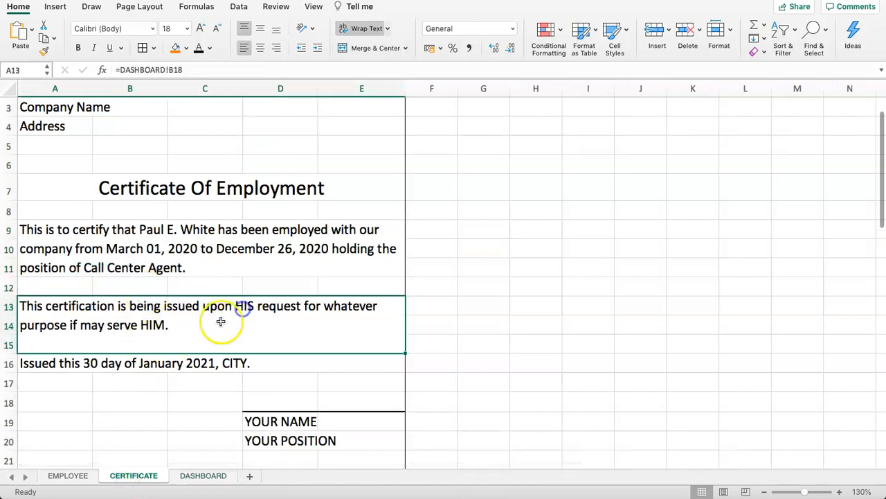
left_click(142, 363)
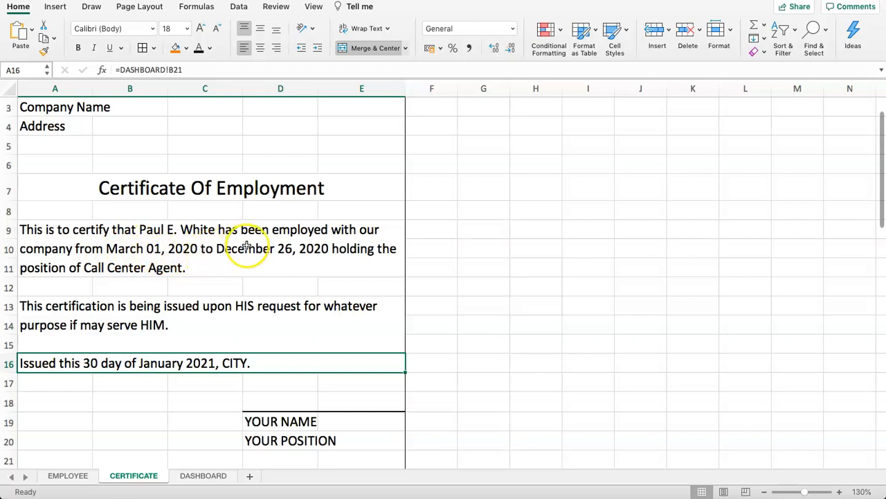
left_click(61, 477)
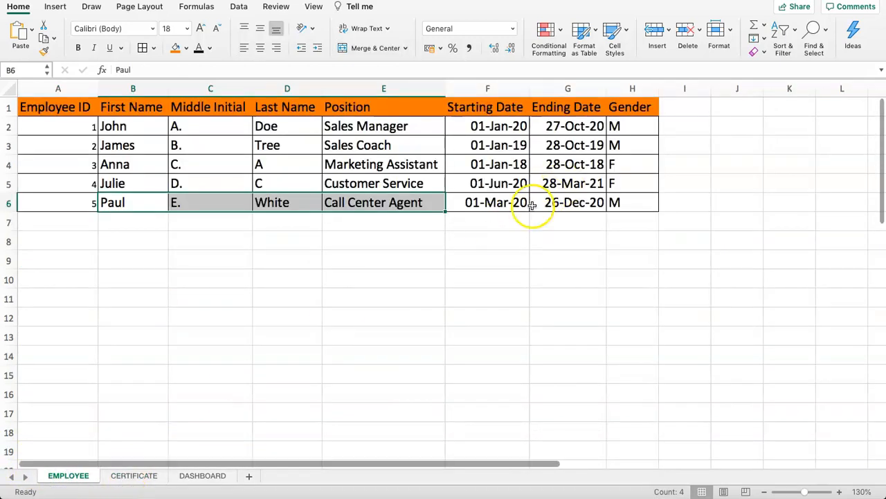
left_click(203, 476)
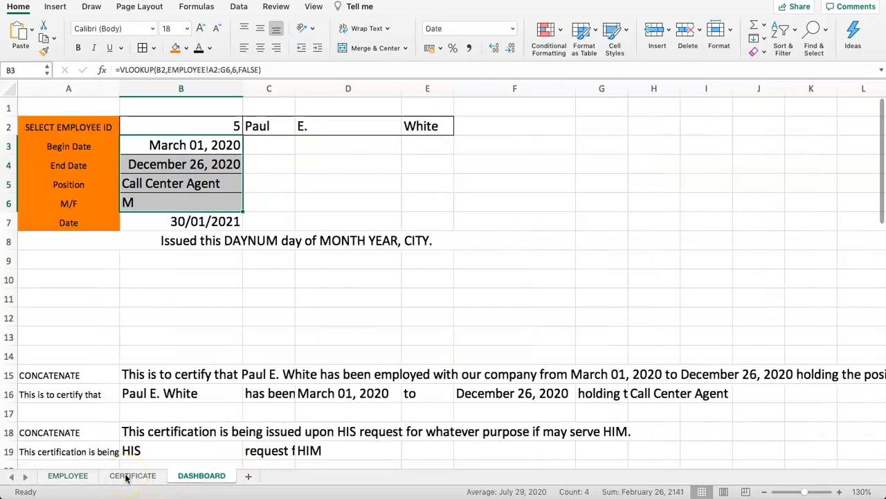
left_click_drag(206, 311, 205, 299)
scroll(205, 300, "down", 5)
left_click_drag(131, 251, 122, 228)
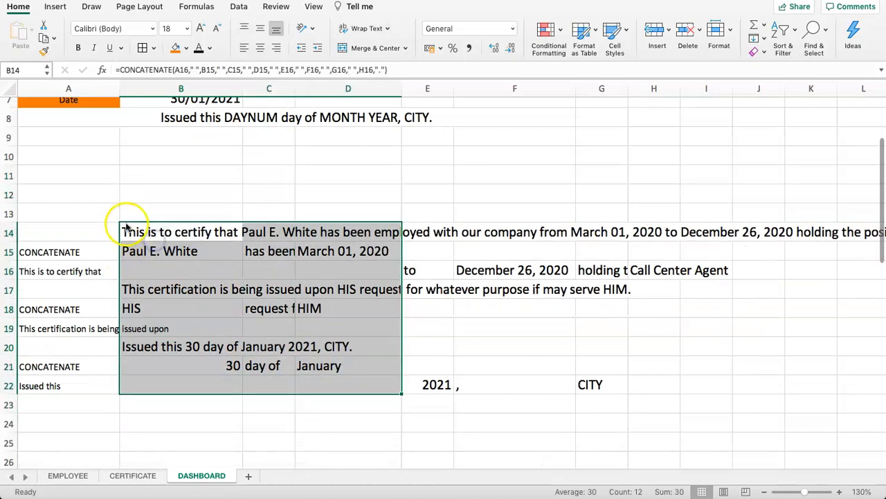
key("super+z")
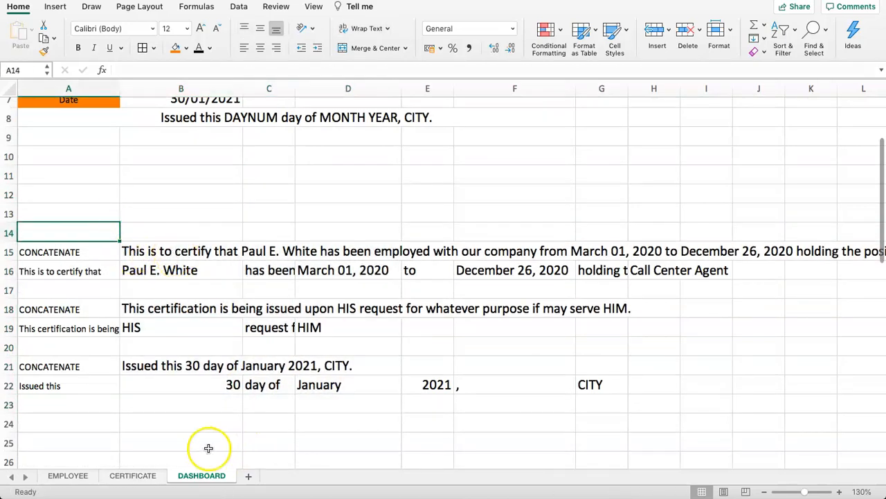
Recheck the completed CERTIFICATE sheet and return to the employee details on the DASHBOARD sheet
left_click(128, 475)
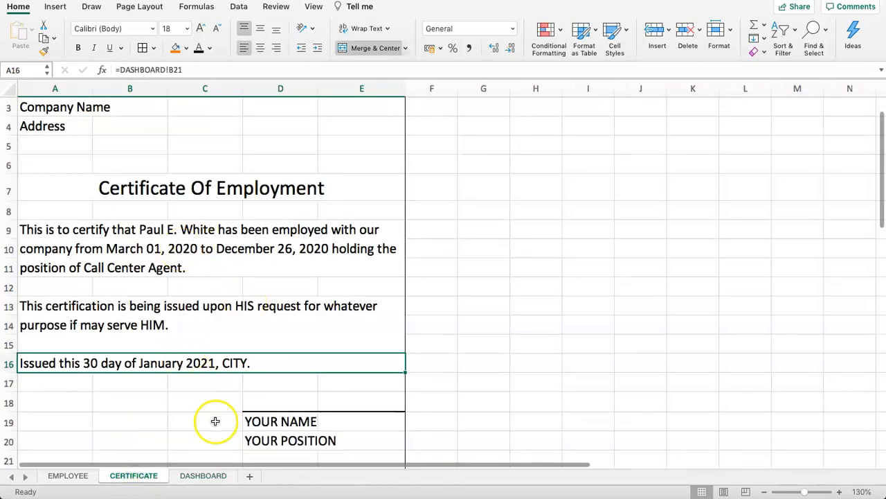
left_click(195, 478)
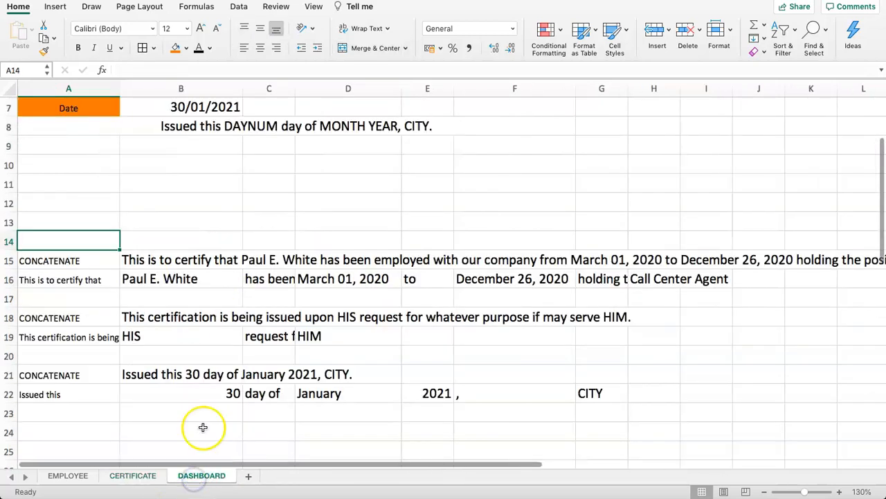
scroll(194, 333, "up", 5)
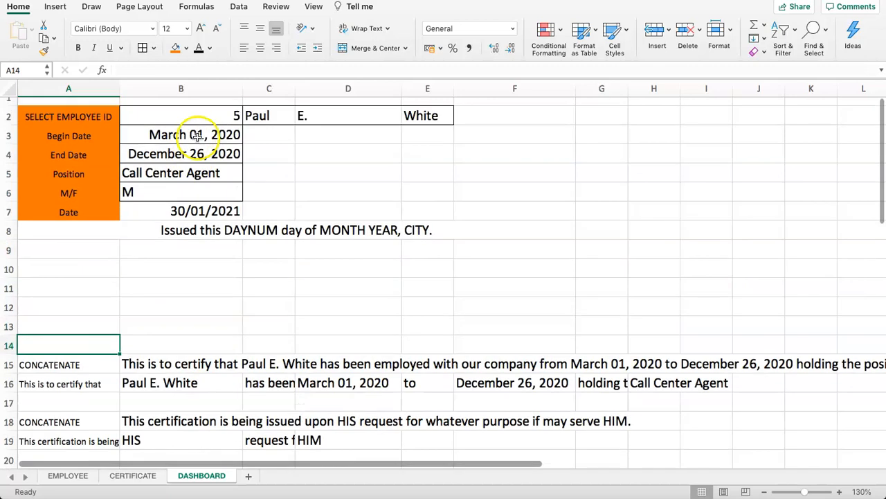